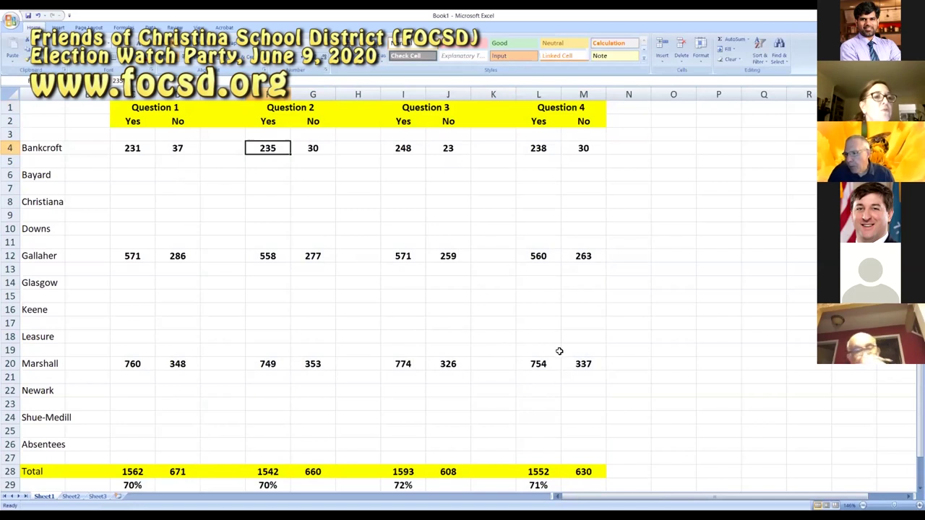
left_click(697, 323)
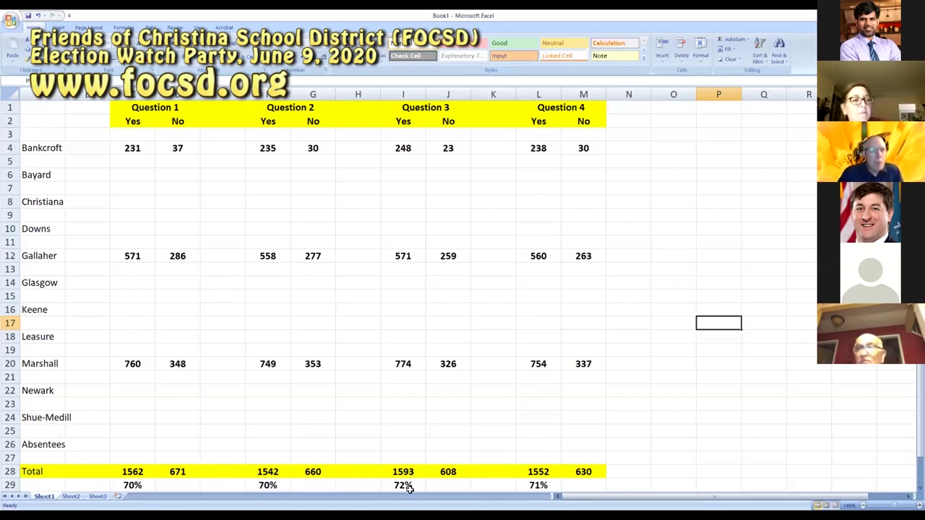
left_click(477, 445)
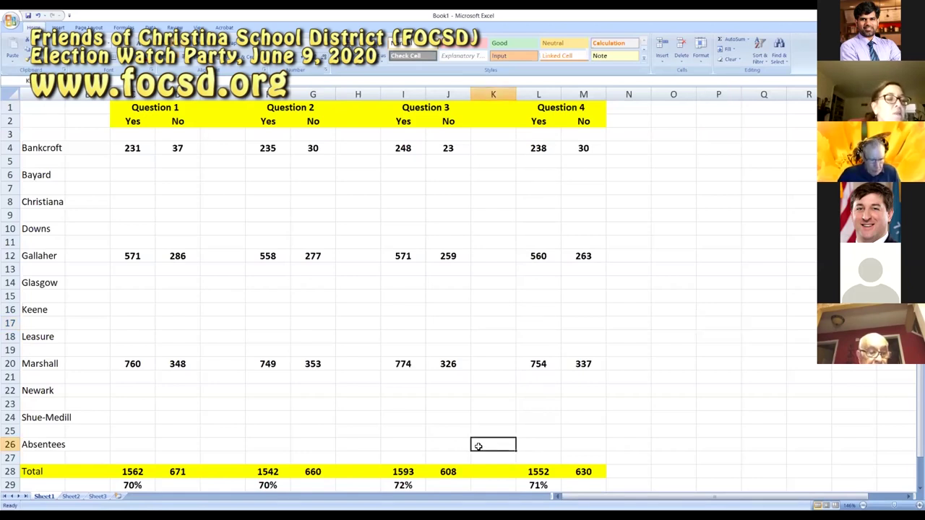
Step: Calculate the No percentage for Question 1 in cell D29 with the formula =D28/(C28+D28)
left_click(185, 483)
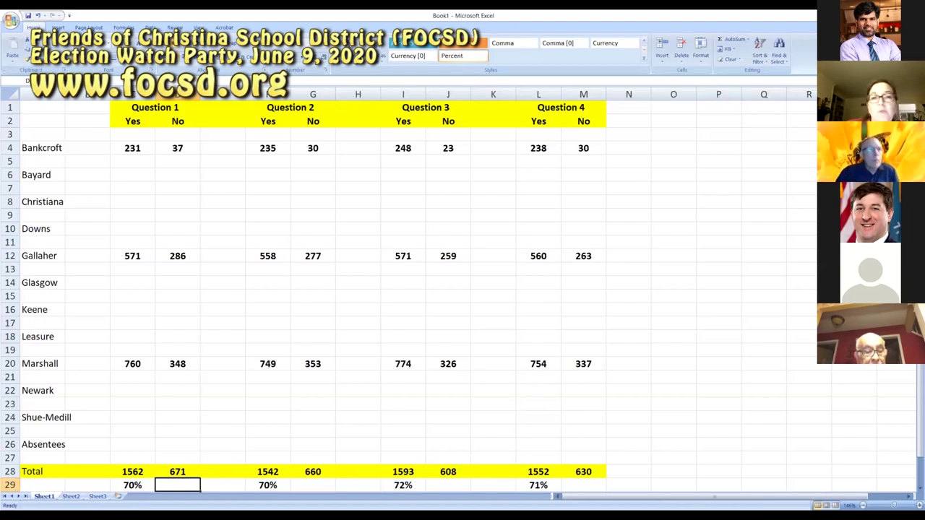
type("=")
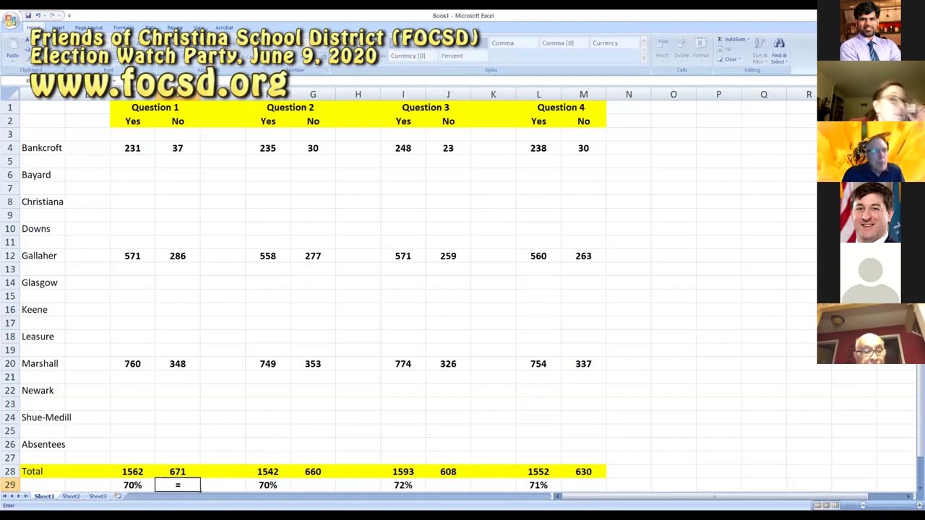
key("Up")
type("/(")
key("Up")
key("Left")
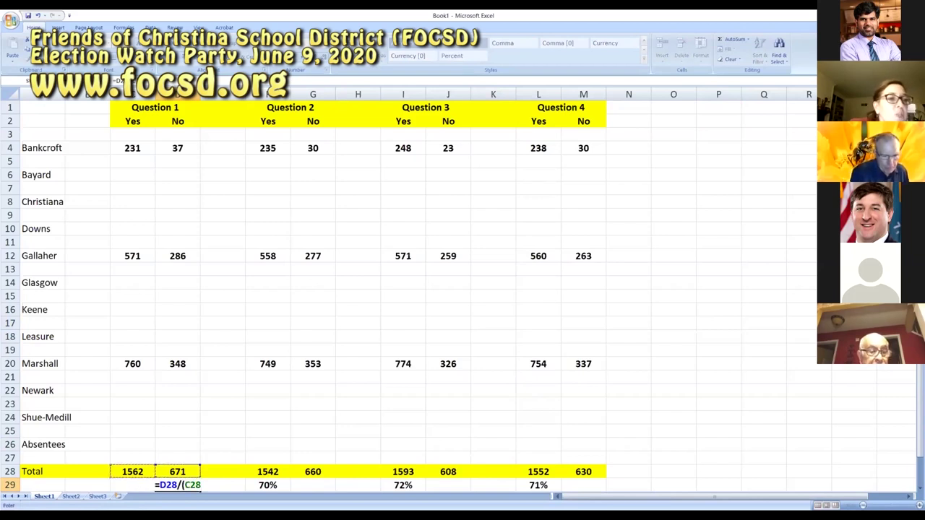
type("+")
key("Up")
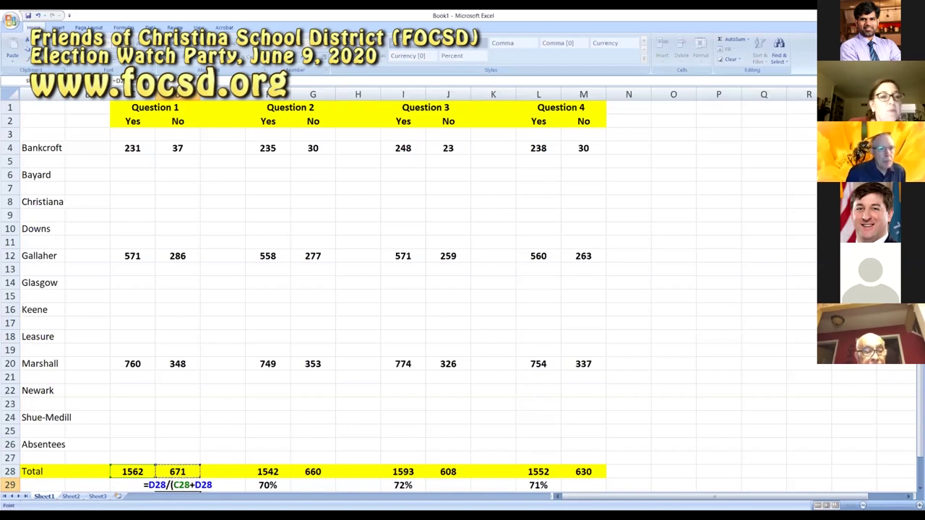
type(")")
key("Return")
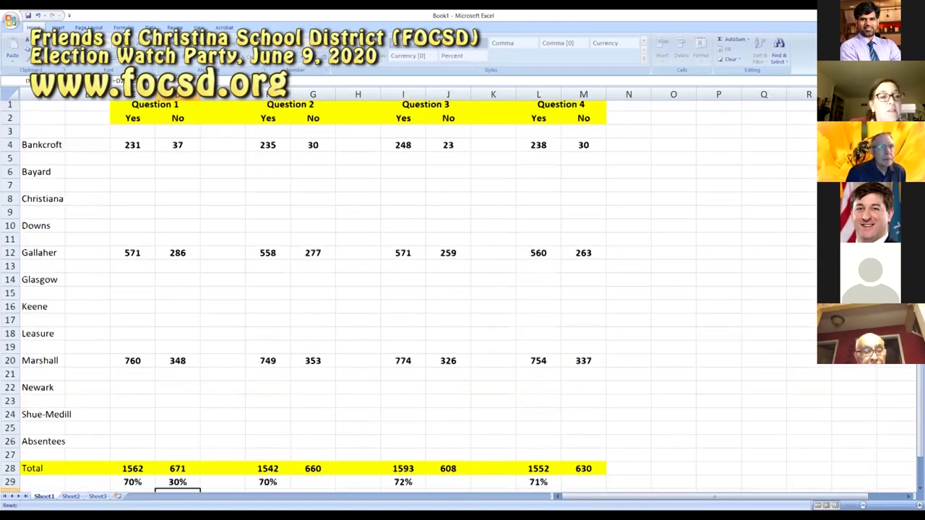
Step: Copy the No percentage formula from D29 to G29, J29 and M29 for Questions 2, 3 and 4
key("Up")
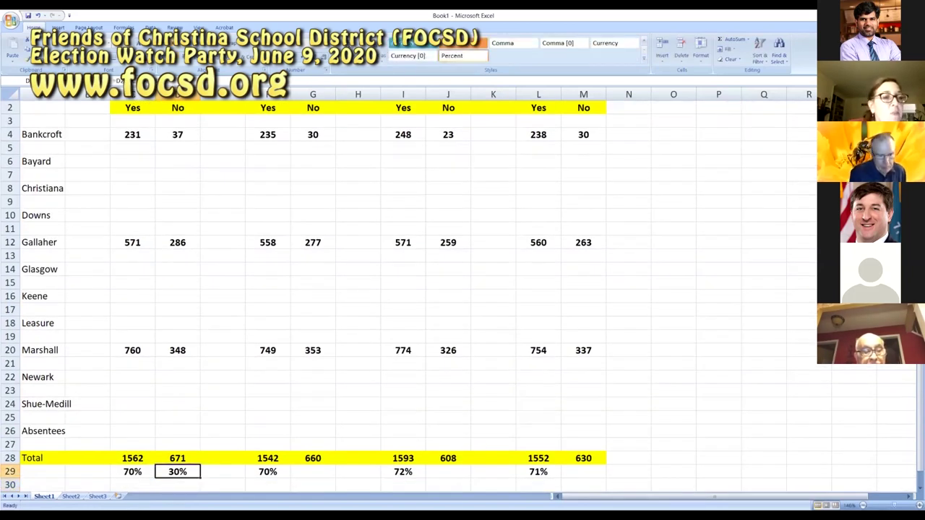
key("ctrl+c")
key("Right")
key("Right")
key("Right")
key("ctrl+v")
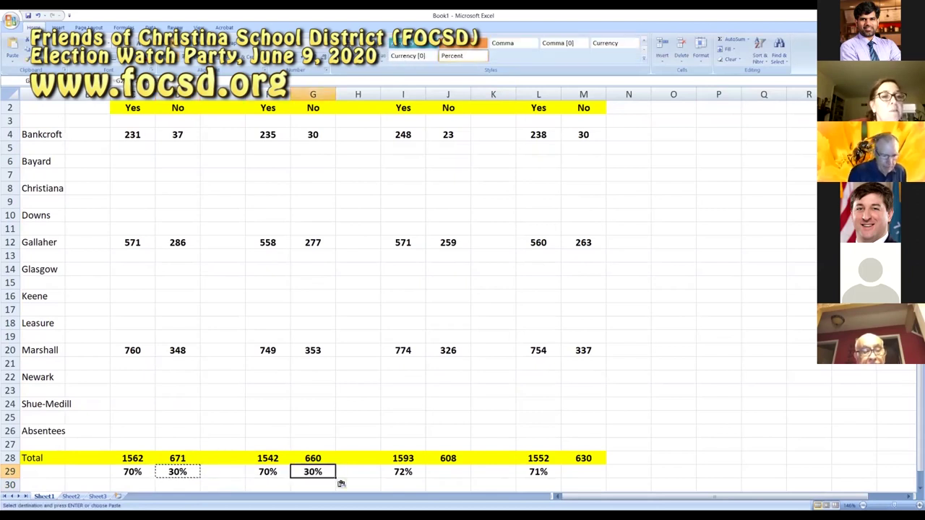
key("Right")
key("Right")
key("Right")
key("ctrl+v")
key("Right")
key("Right")
key("Right")
key("ctrl+v")
key("Up")
key("Up")
key("Up")
key("Up")
key("Up")
key("Up")
key("Up")
key("Up")
key("Up")
key("Up")
key("Up")
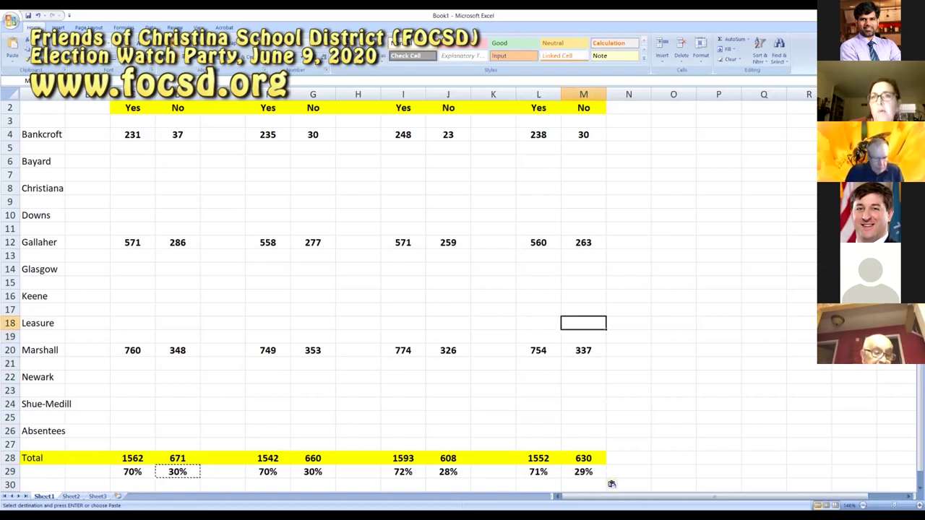
left_click(546, 402)
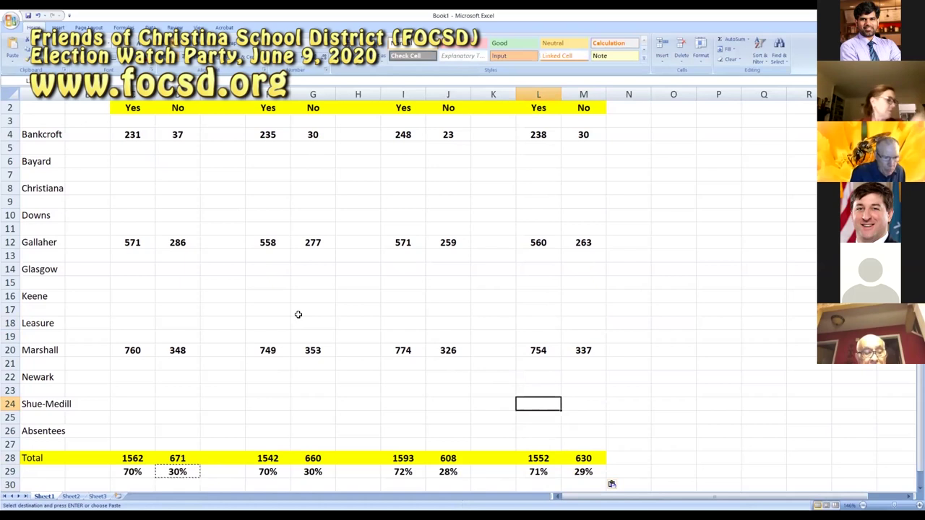
key("Escape")
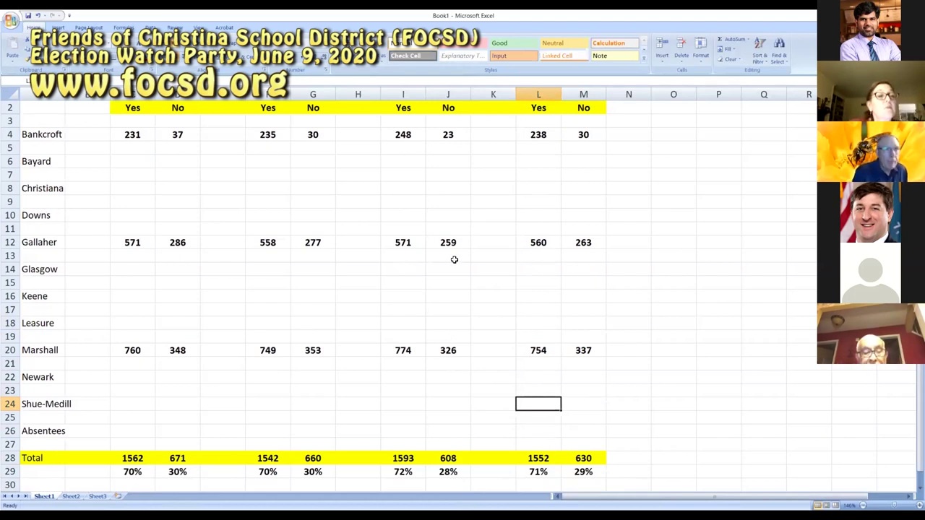
Step: Correct Bankcroft's No count for Question 3 to 28
left_click(440, 137)
type("28")
key("Return")
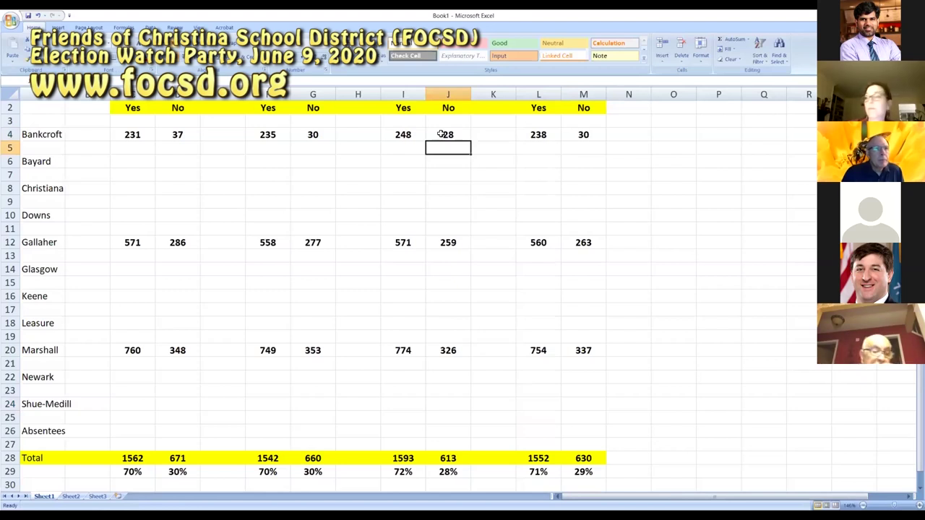
Step: Correct Gallaher's No count for Question 1 to 269
key("Left")
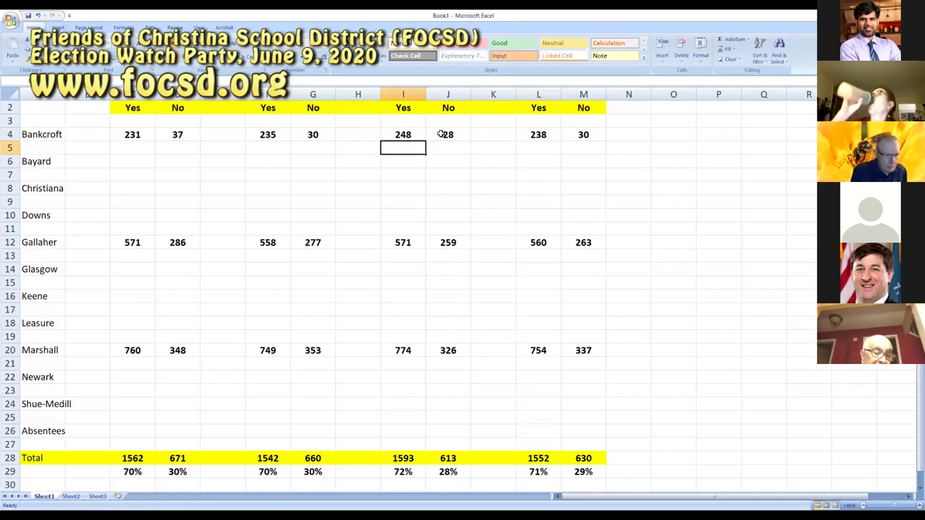
key("Left")
key("Left")
key("Left")
key("Left")
key("Left")
key("Down")
key("Down")
key("Down")
key("Down")
key("Down")
key("Down")
key("Down")
type("269")
key("Return")
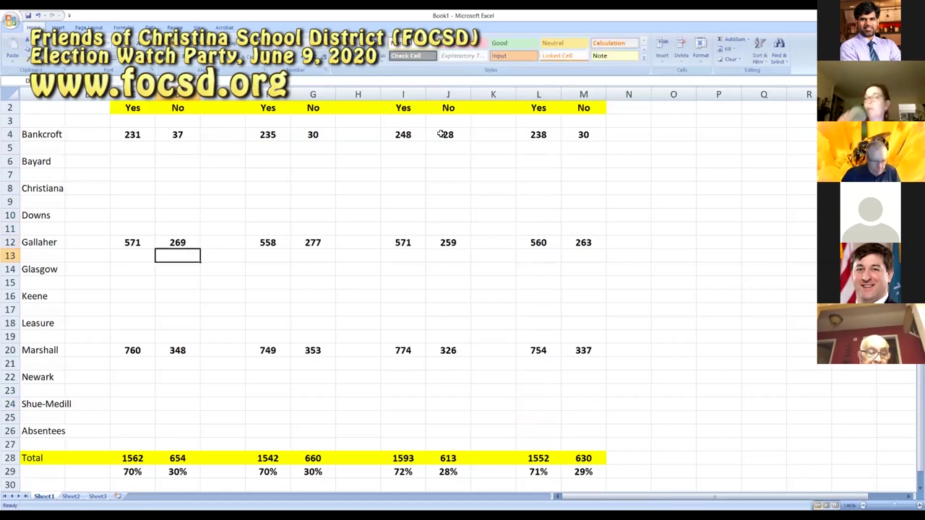
key("Down")
key("Down")
key("Down")
key("Down")
key("Down")
key("Down")
key("Down")
key("Down")
key("Down")
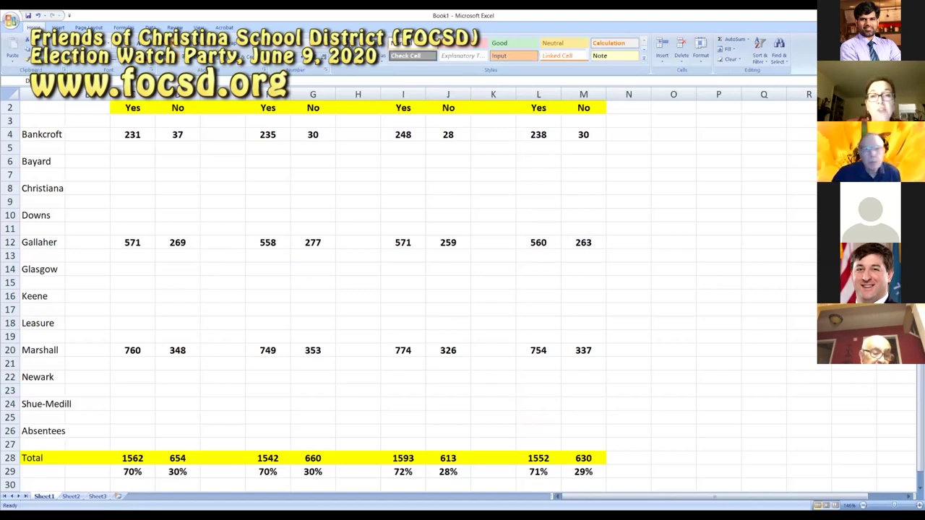
left_click(178, 376)
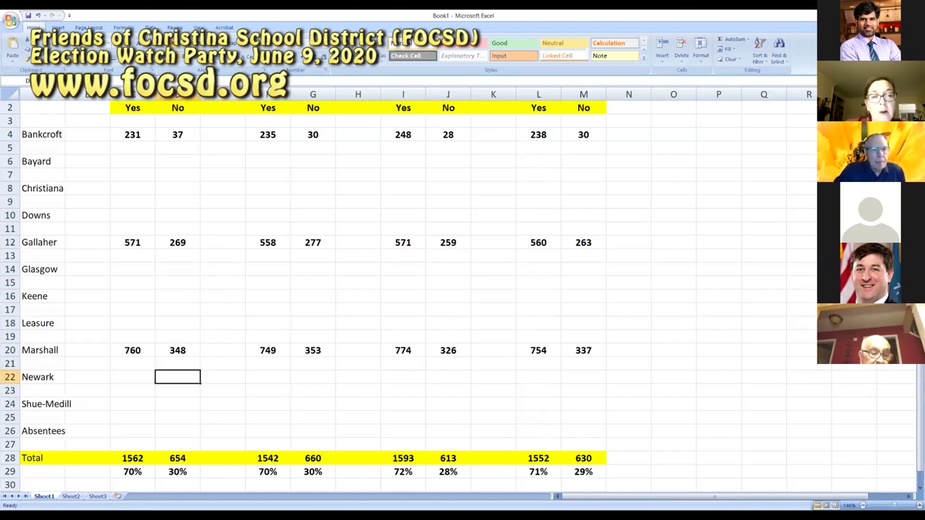
Step: Paste the copied polling place results table into Sheet2 from A1 and insert an empty row above it
left_click(70, 497)
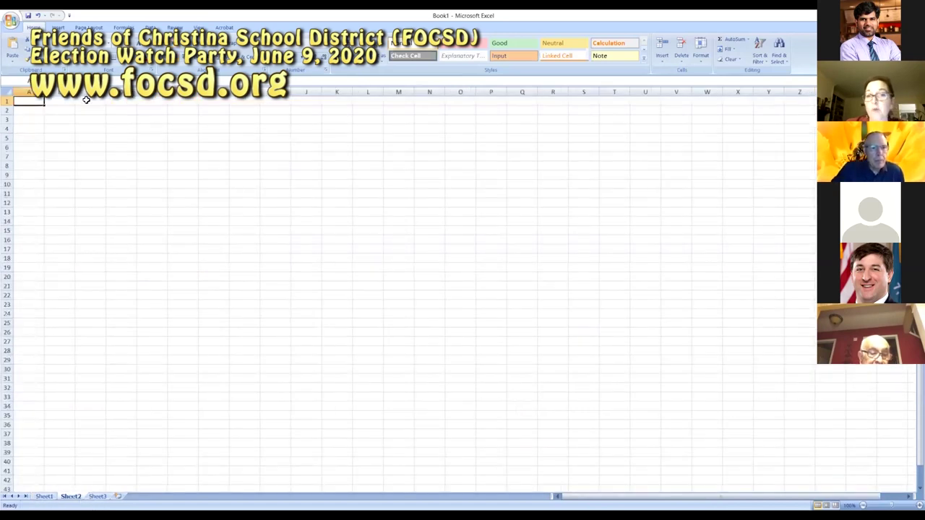
key("ctrl+v")
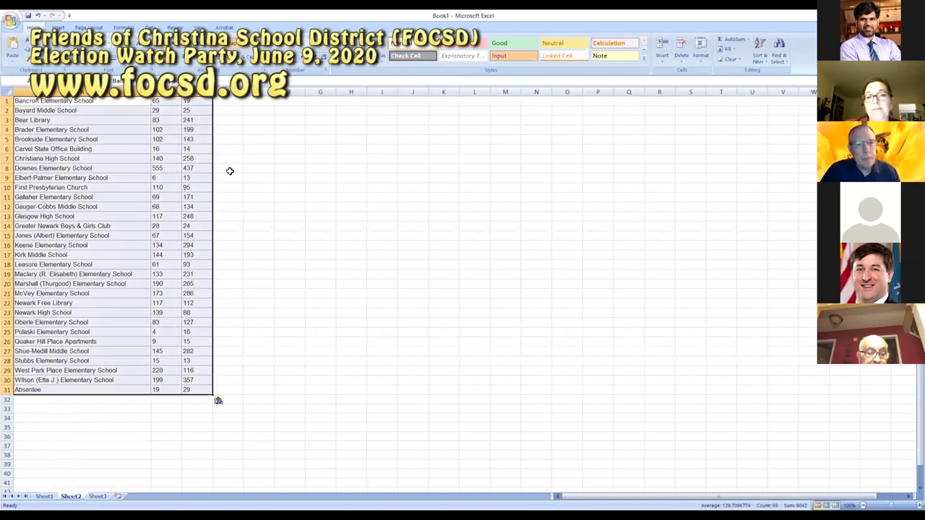
left_click(7, 102)
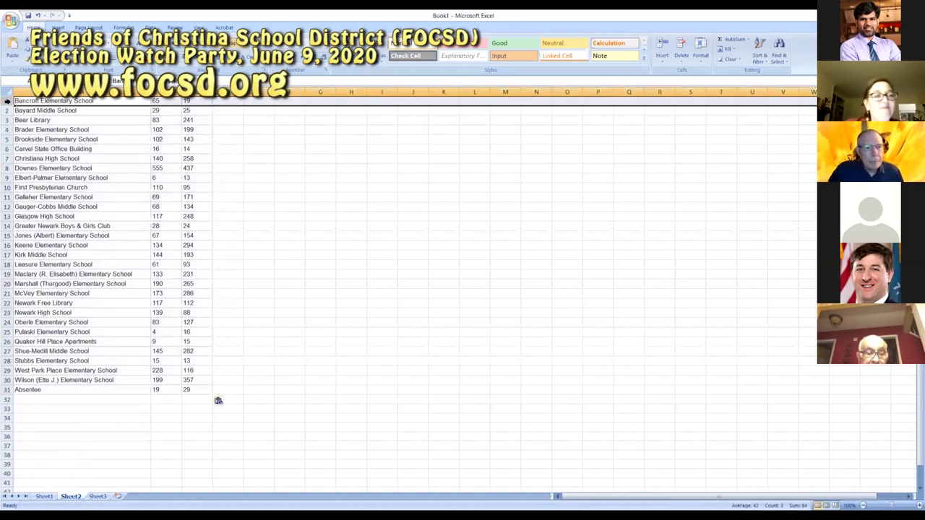
right_click(7, 101)
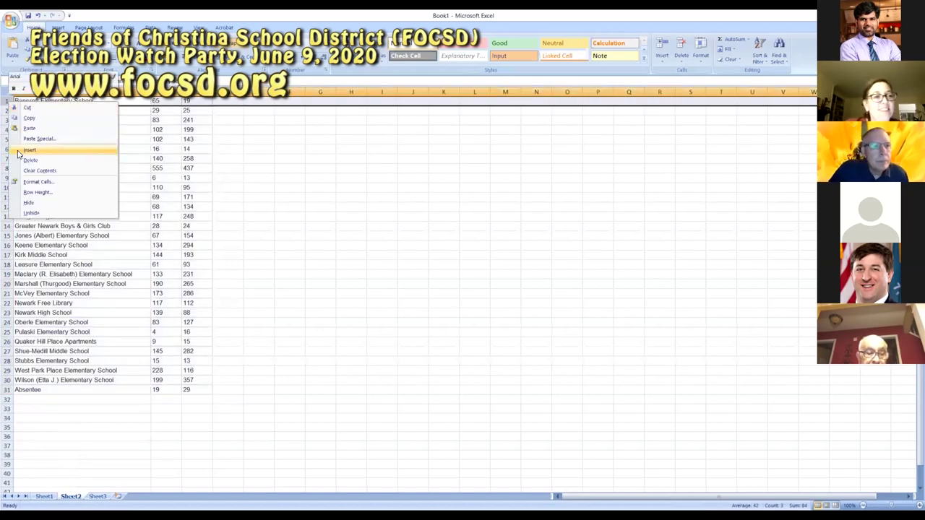
left_click(19, 151)
Step: Enter 2019 as the table heading in cell A1 and center it
left_click(61, 101)
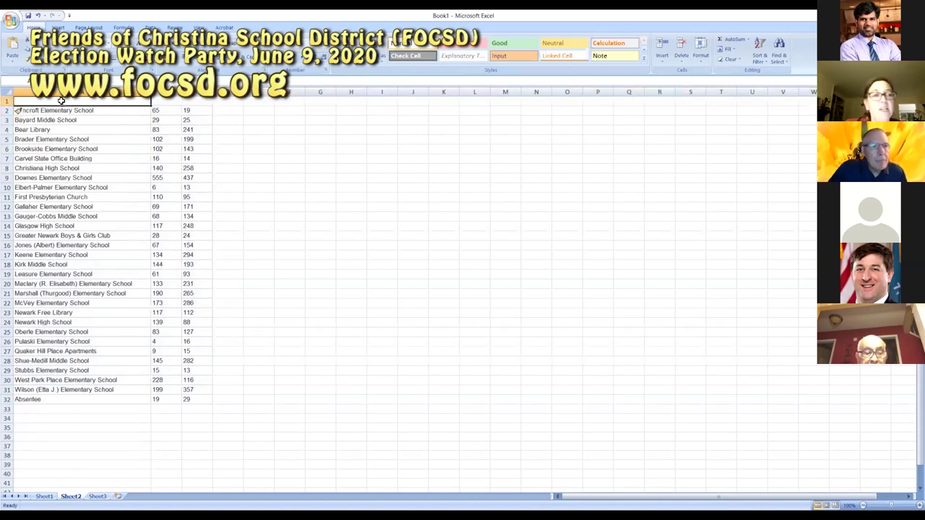
type("2019")
key("Return")
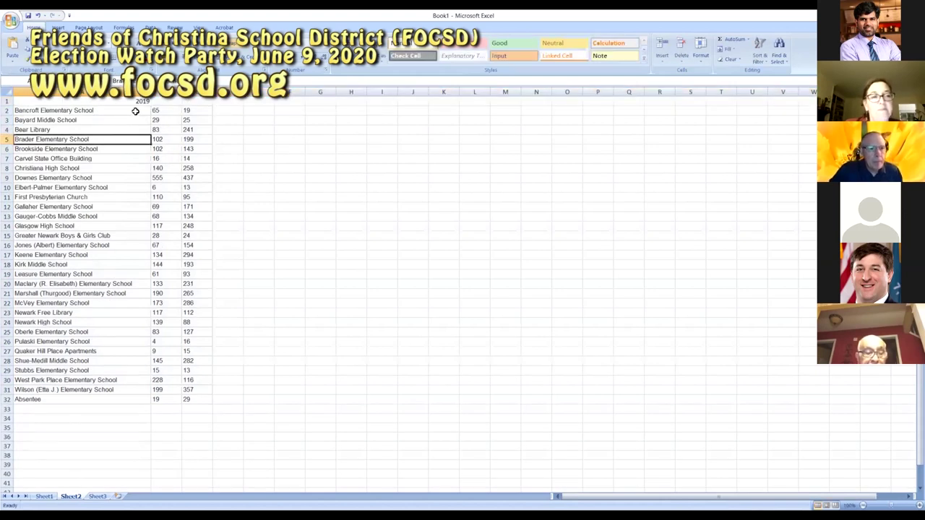
left_click_drag(137, 101, 199, 101)
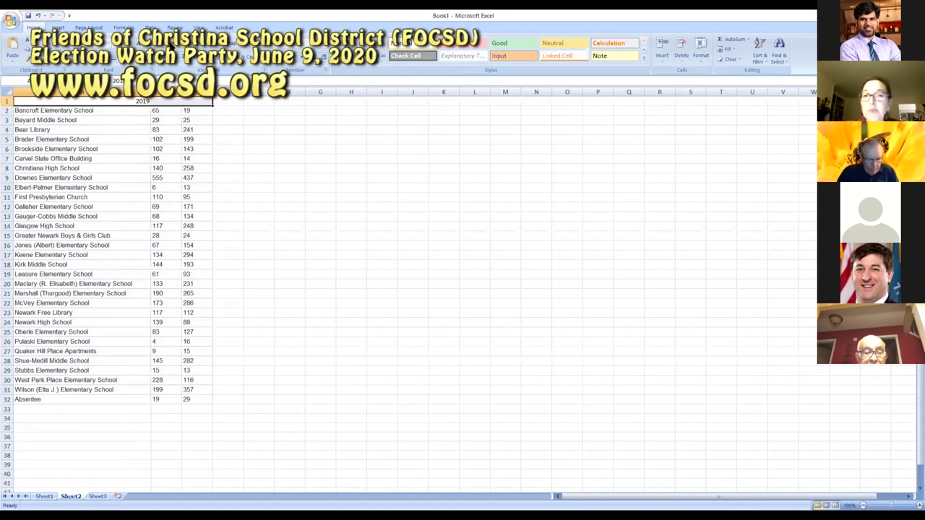
left_click(173, 56)
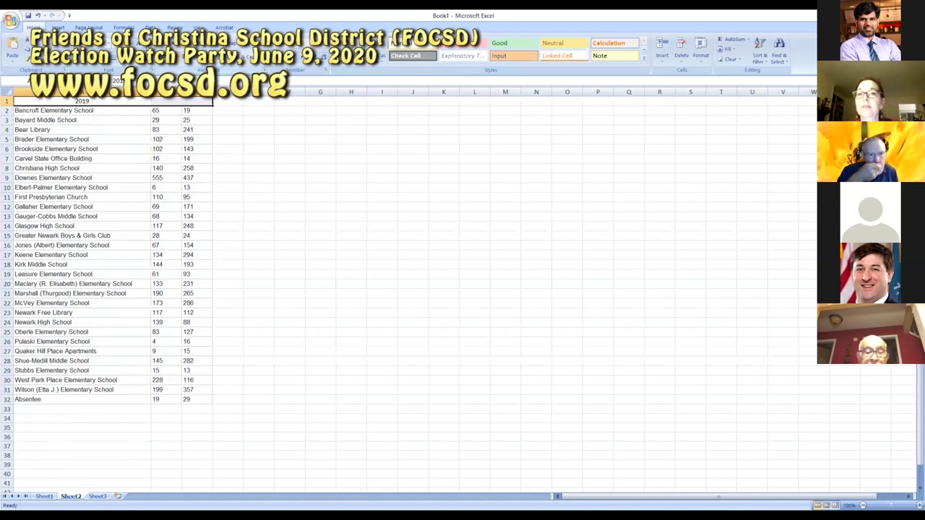
Step: Enlarge the 2019 heading's font and merge and center it across A1:C1
left_click(144, 45)
left_click(143, 45)
left_click(144, 45)
left_click(144, 45)
left_click(144, 45)
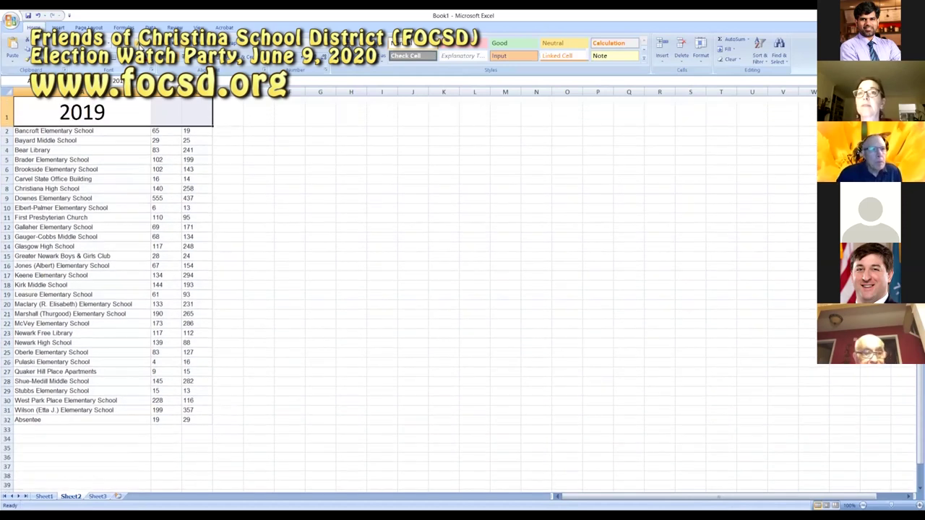
left_click(136, 103)
left_click_drag(135, 103, 190, 109)
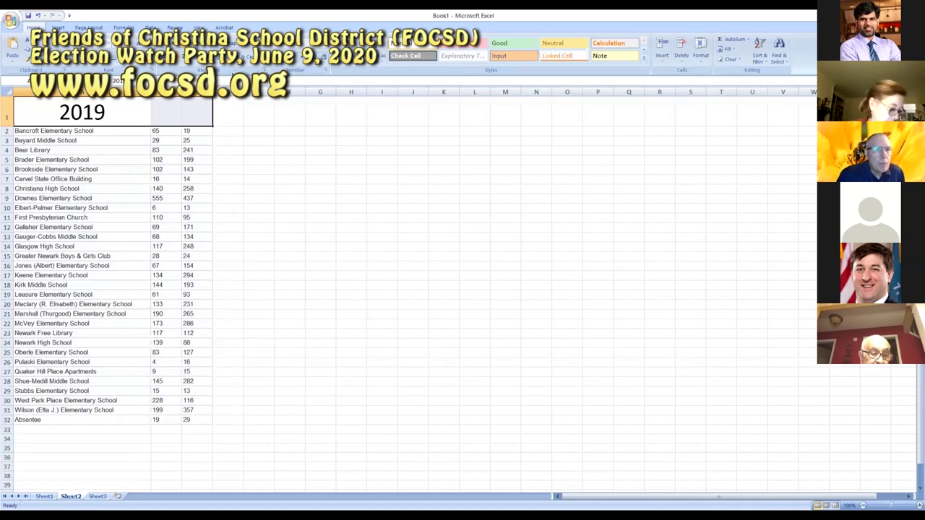
left_click(226, 57)
left_click(131, 148)
left_click(248, 228)
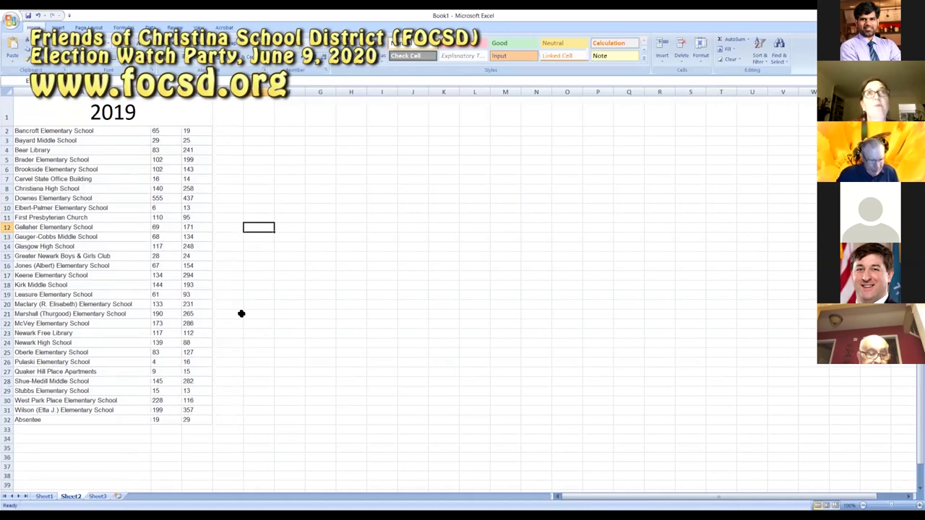
Step: Try to insert the copied Bancroft vote counts from B2:C2 as cells above the Bayard Middle School row
left_click(172, 131)
left_click_drag(176, 131, 189, 131)
key("ctrl+c")
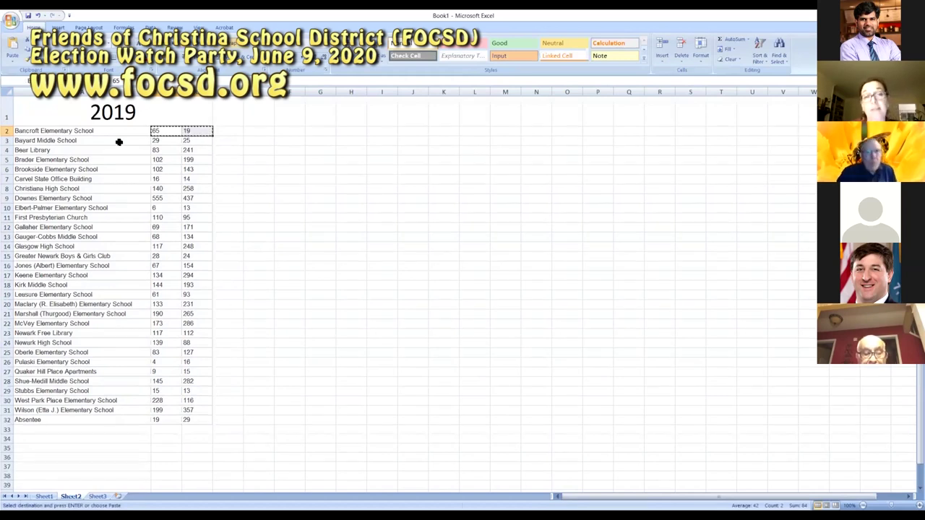
left_click(8, 140)
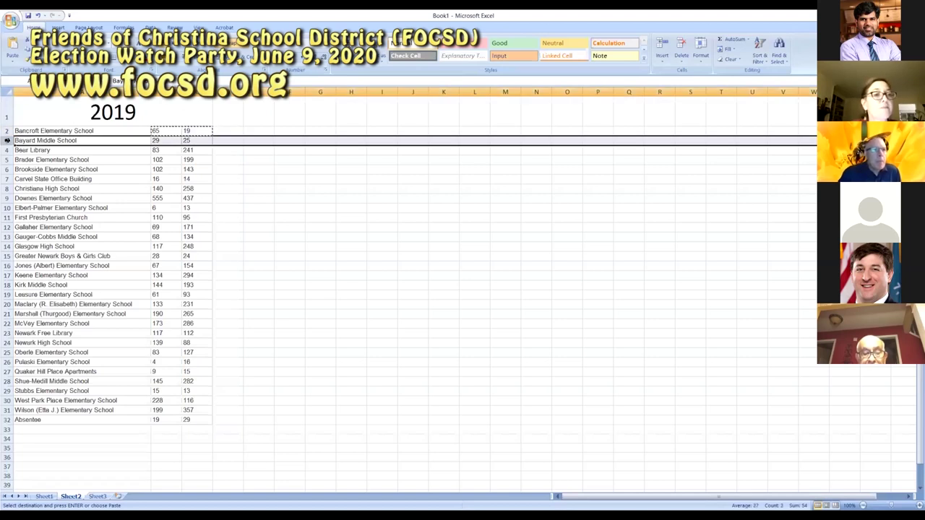
right_click(7, 140)
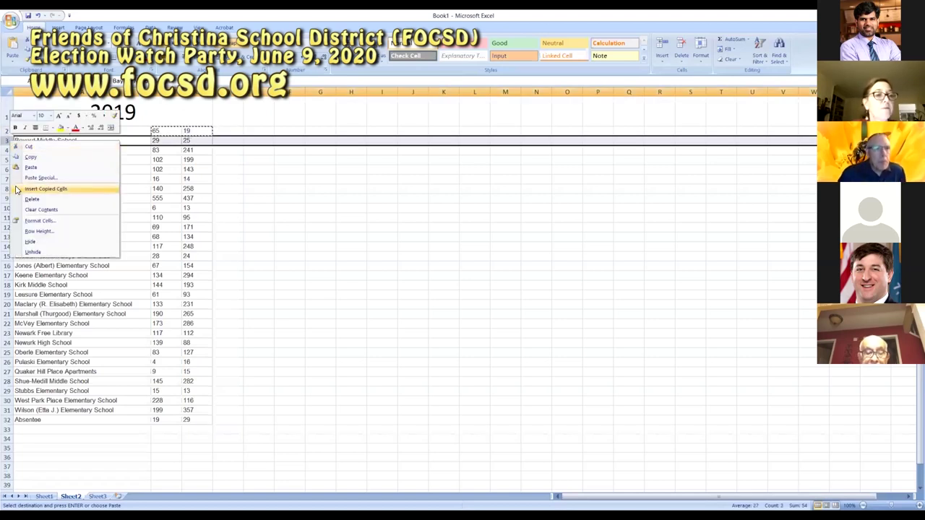
key("Escape")
right_click(8, 142)
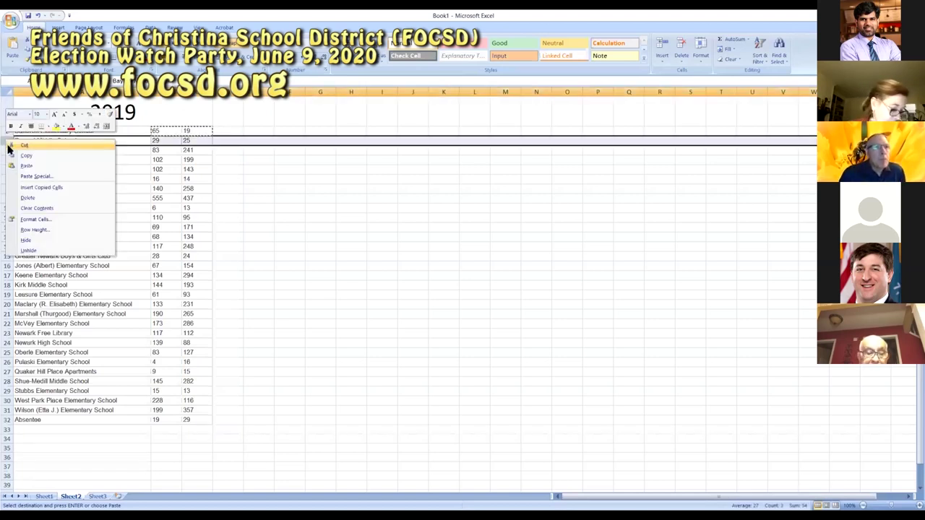
key("Escape")
key("Escape")
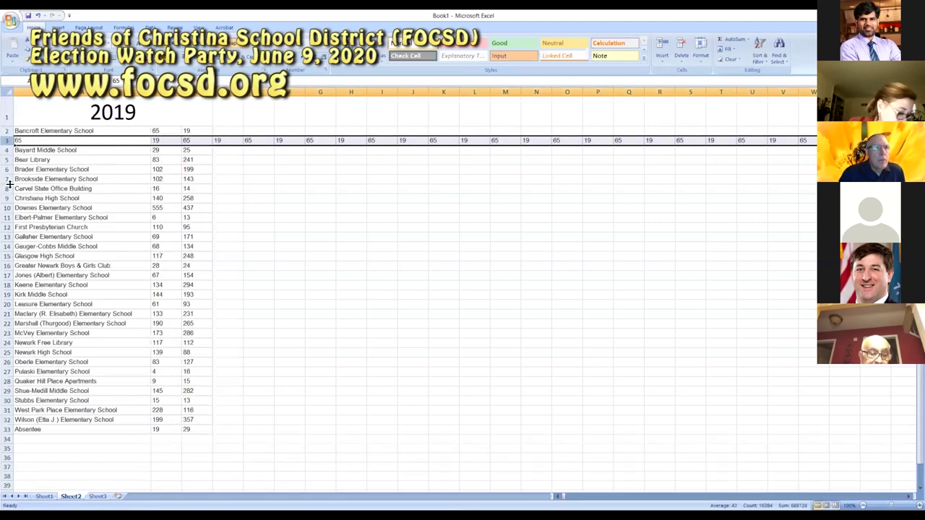
left_click(31, 141)
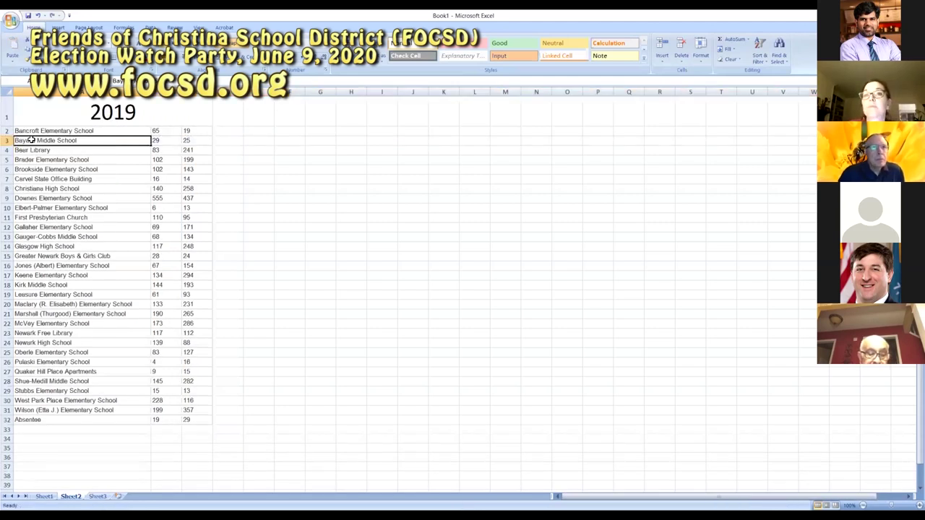
Step: Insert an empty row above Bayard Middle School and move the Bancroft entry from A2:C2 down into row 3
right_click(9, 141)
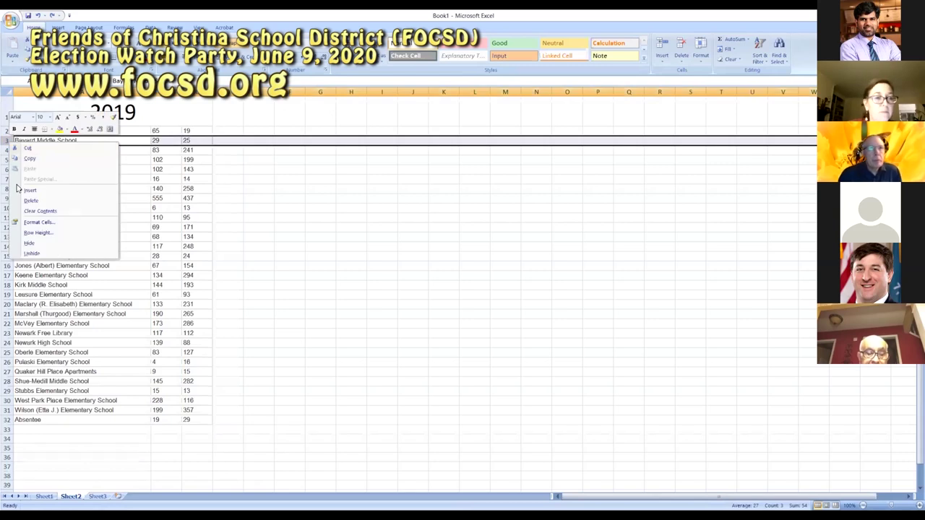
left_click(21, 190)
key("Up")
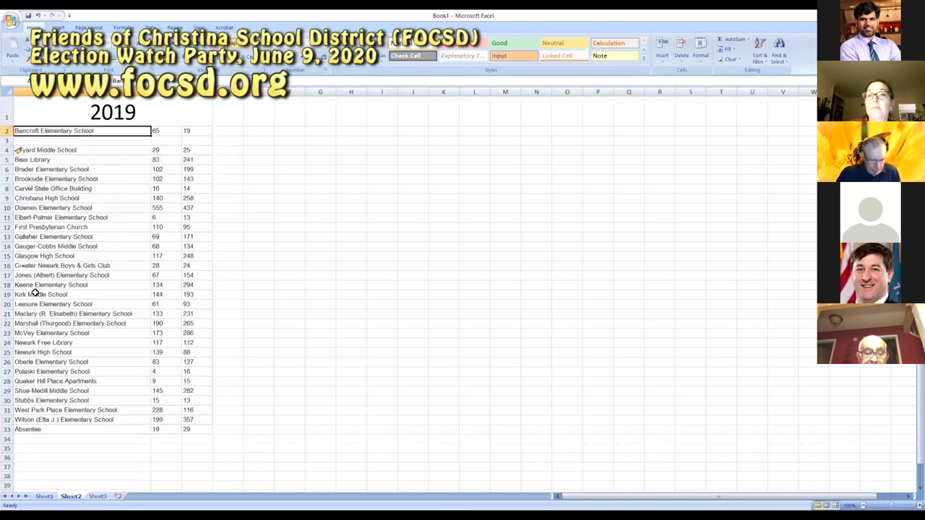
key("shift+Right")
key("shift+Right")
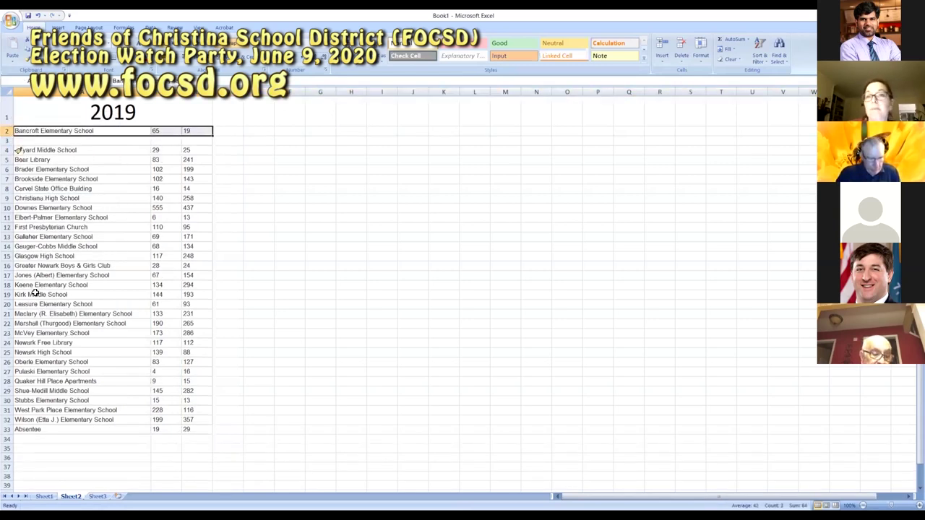
key("ctrl+x")
key("Down")
key("ctrl+v")
Step: Enter the column headings Yes in B2 and No in C2 above the 2019 vote counts
type("Yes")
key("Tab")
type("No")
key("Return")
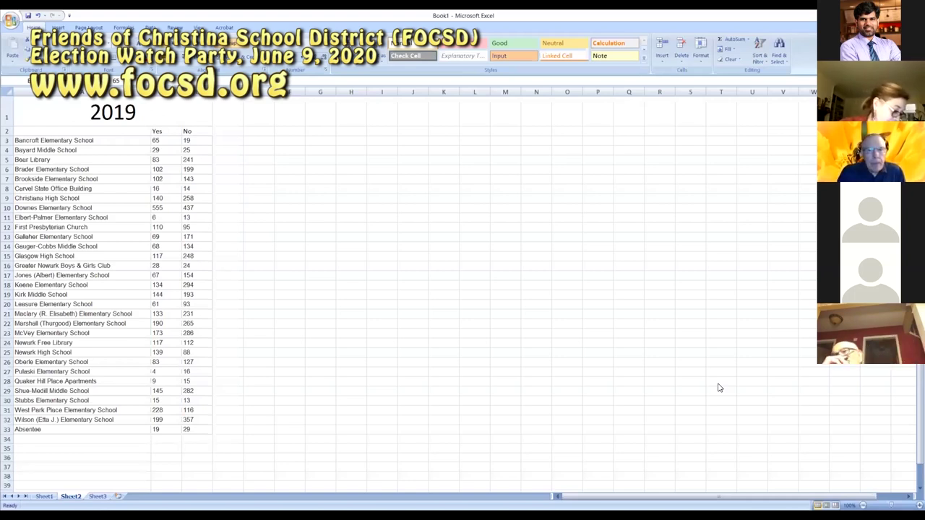
key("alt+Tab")
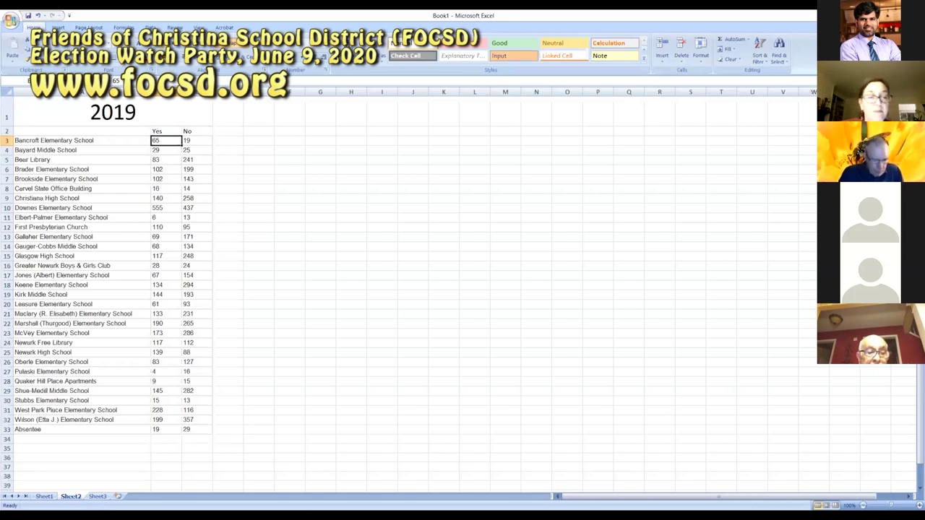
key("alt+Tab")
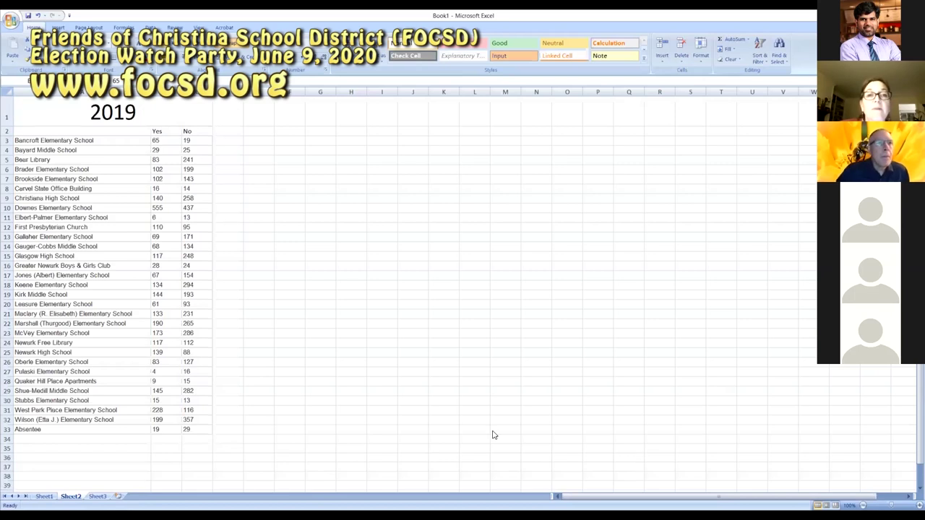
left_click(141, 139)
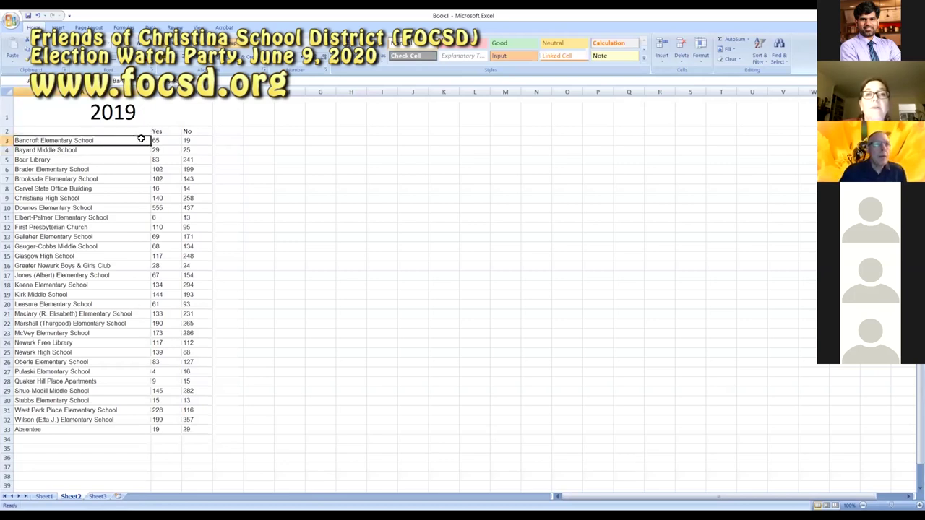
left_click_drag(163, 137, 186, 137)
left_click(161, 140)
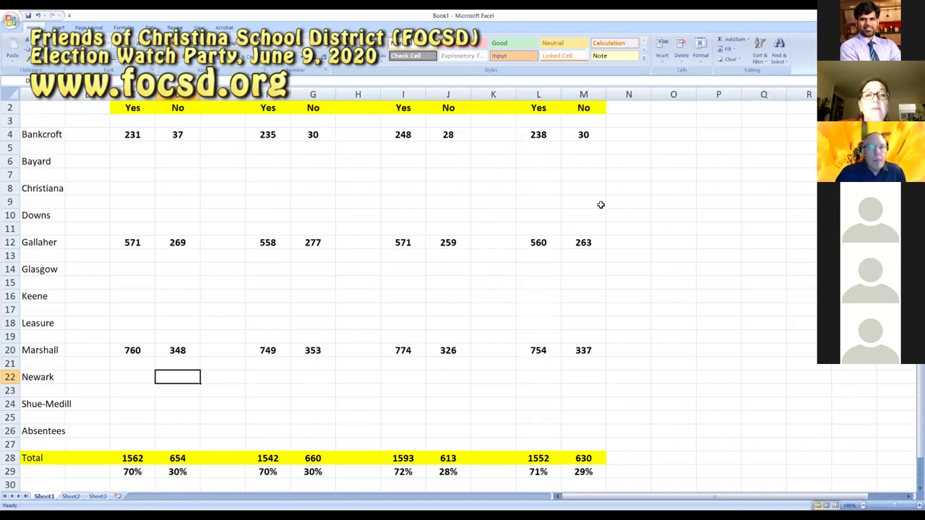
Step: On Sheet1, enter 2019 in O1, merge and center it across O1:P1, and make it bold
left_click(673, 106)
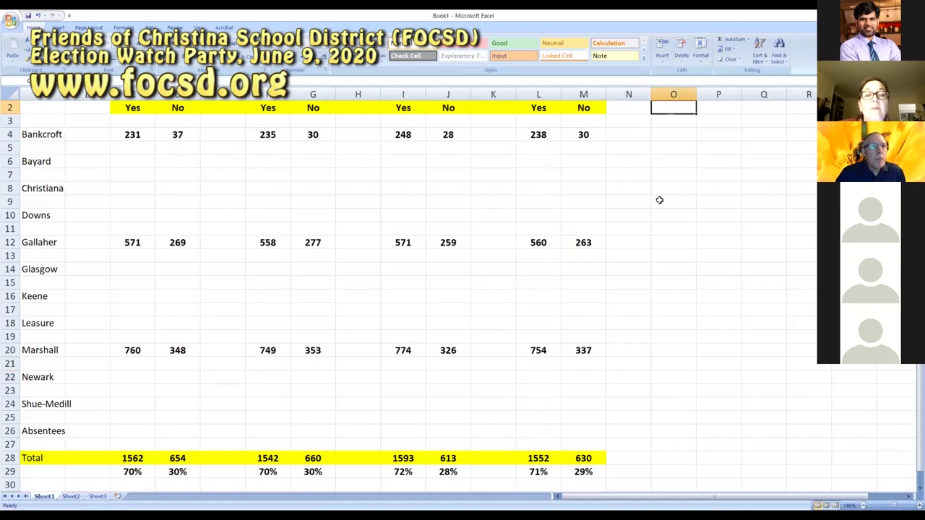
key("Up")
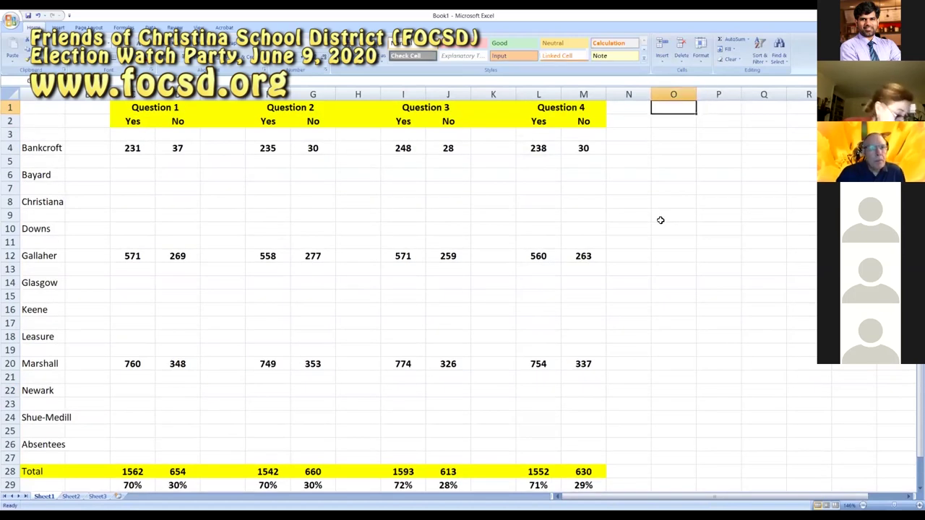
type("2019")
key("Return")
key("Up")
key("shift+Right")
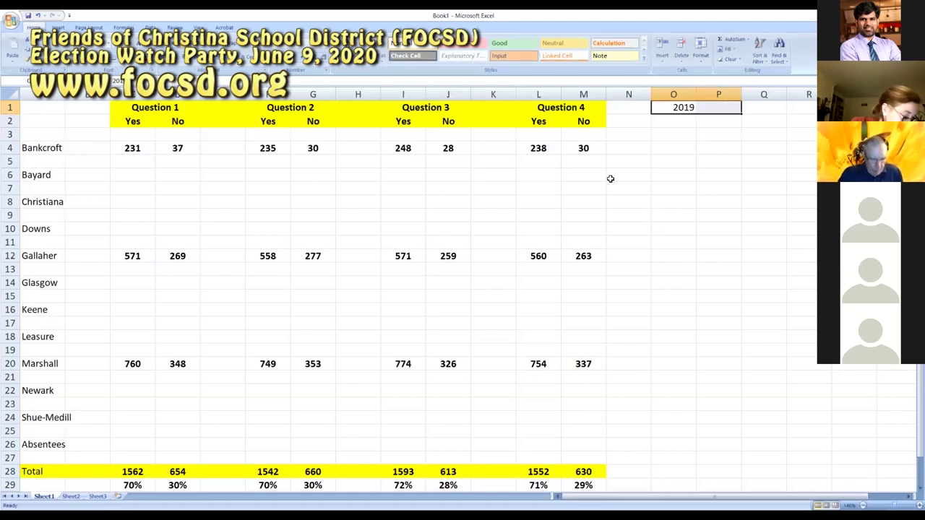
left_click(246, 56)
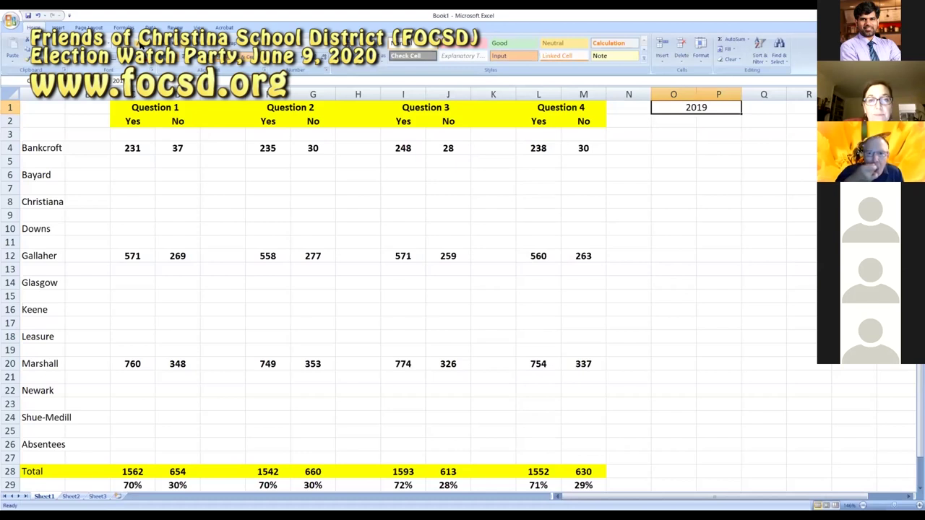
left_click(81, 62)
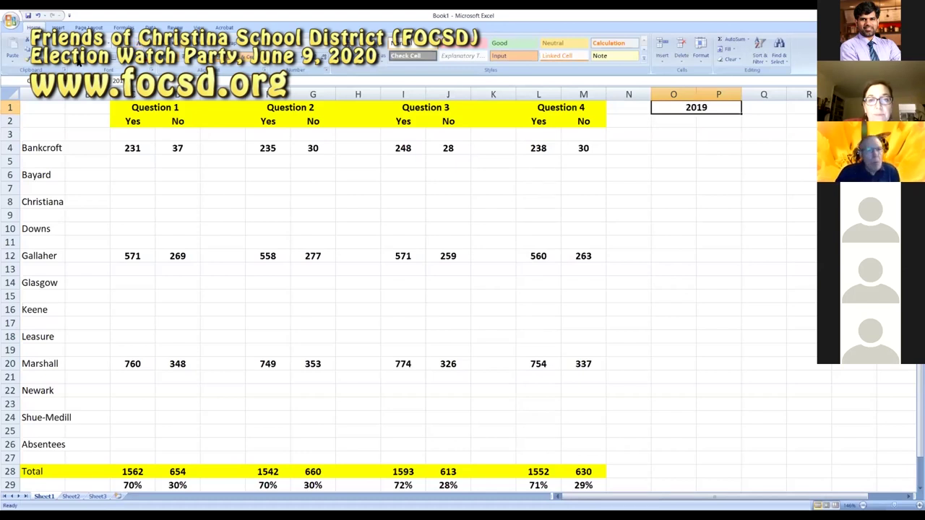
left_click(687, 123)
type("Yes")
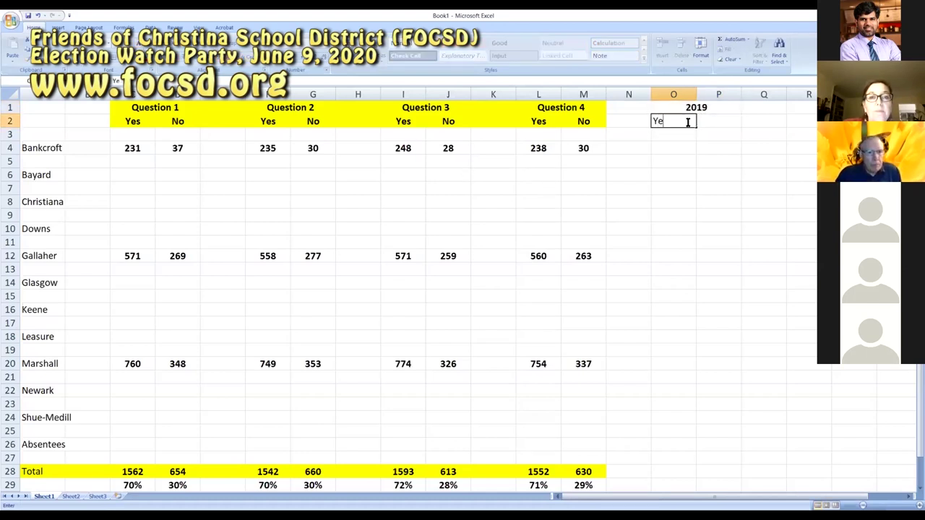
key("Tab")
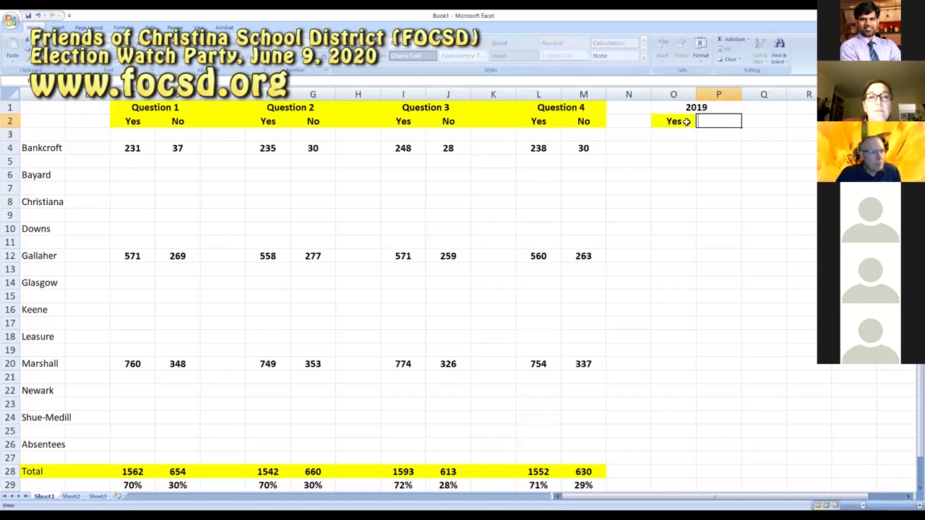
Step: Enter the headings For in O2 and Against in P2 under the 2019 heading
left_click(686, 122)
type("For")
key("Tab")
type("Ag")
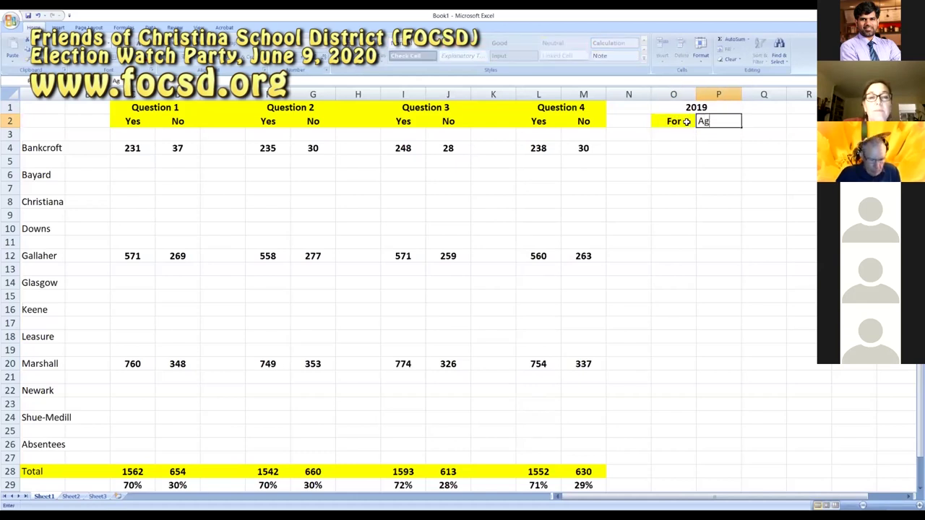
type("ainst")
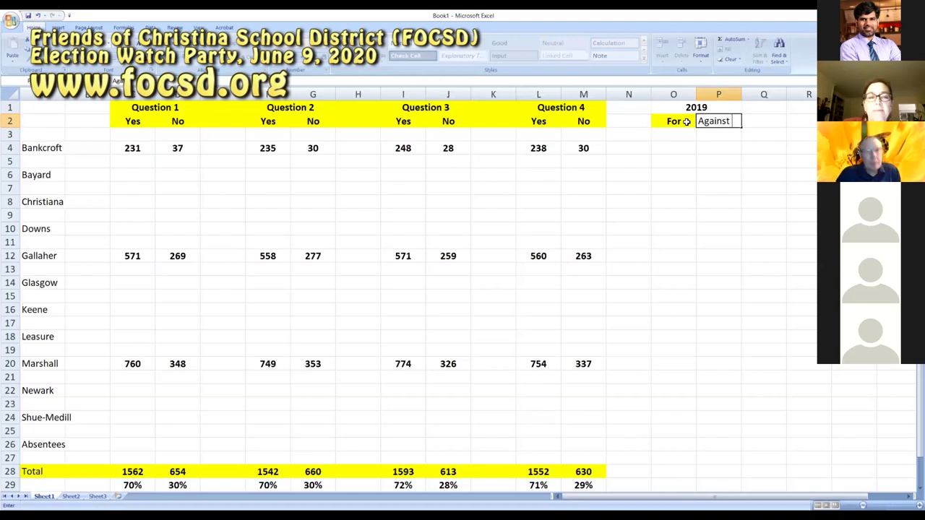
key("Return")
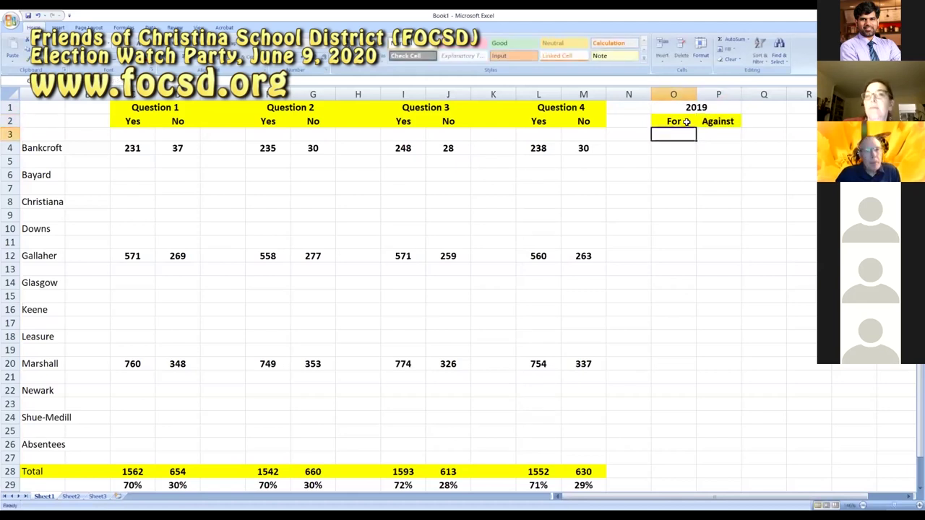
Step: Copy the 2019 Bancroft vote counts from B3:C3 on Sheet2 into O4:P4 of the Bankcroft row on Sheet1
key("Down")
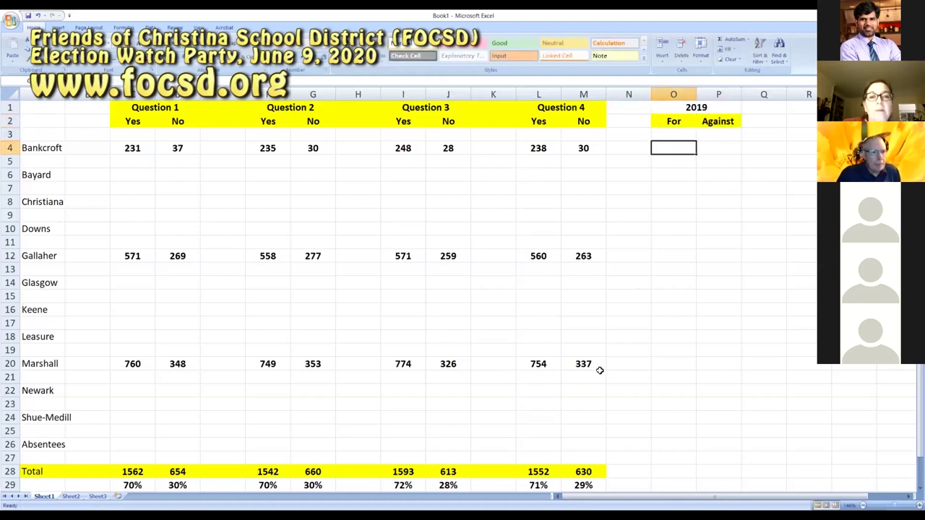
left_click(82, 497)
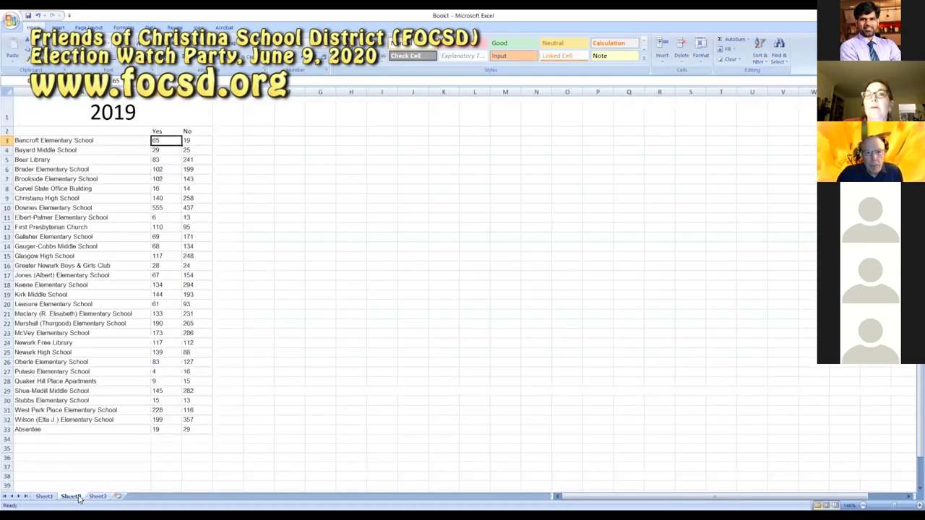
left_click(188, 138, "shift")
key("ctrl+c")
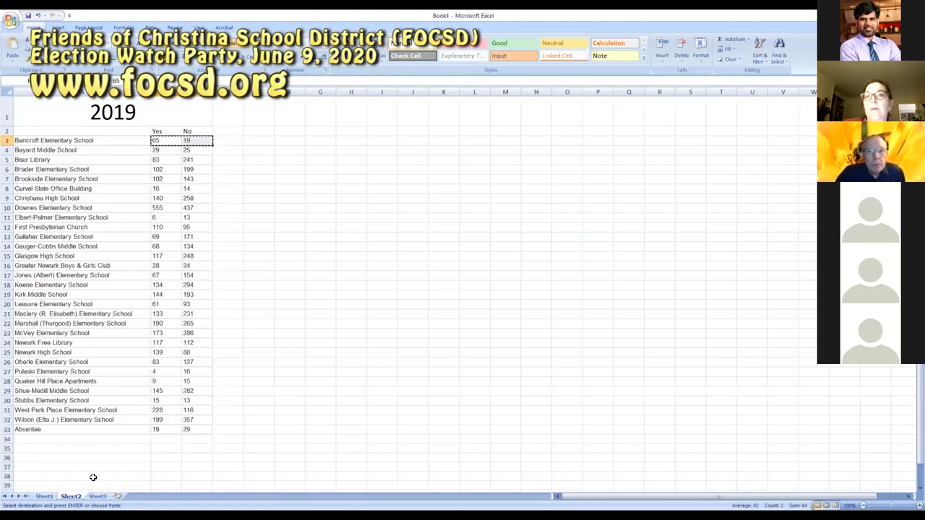
left_click(44, 496)
left_click(660, 146)
key("ctrl+v")
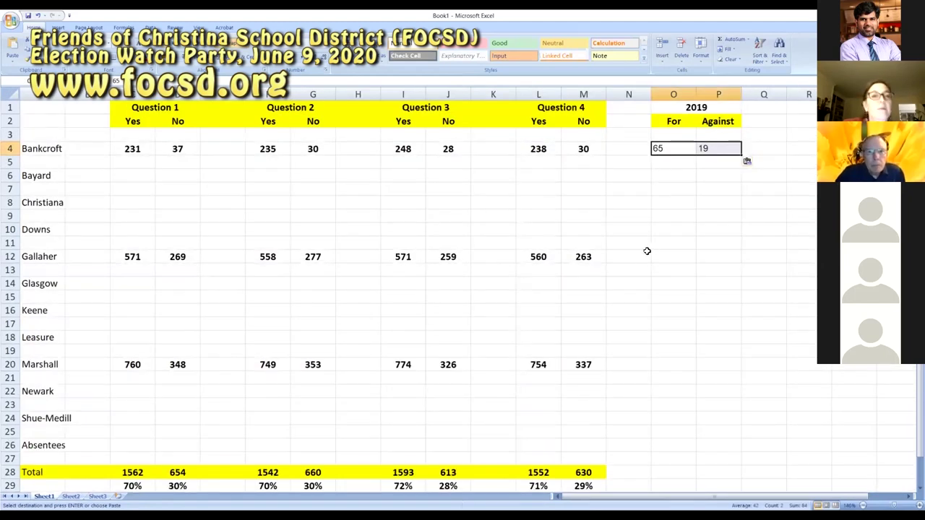
left_click(623, 257)
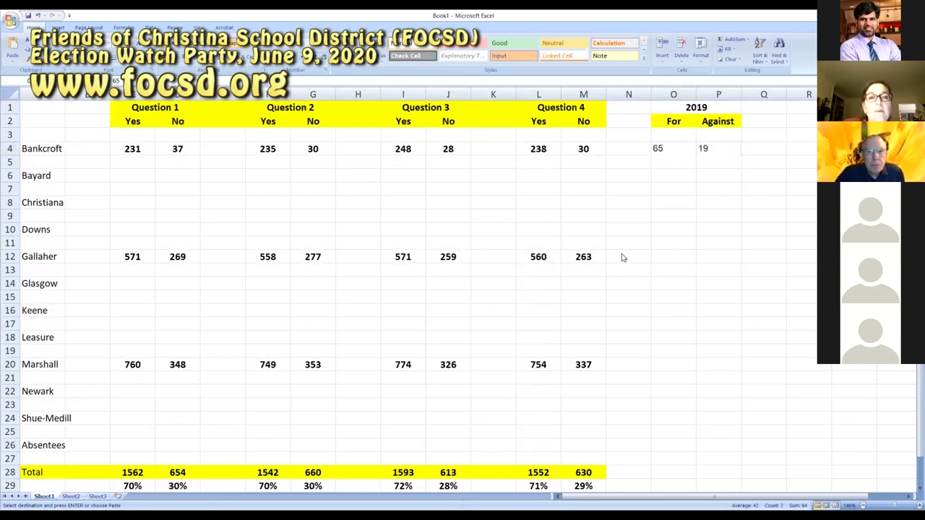
left_click_drag(660, 148, 718, 150)
left_click(70, 497)
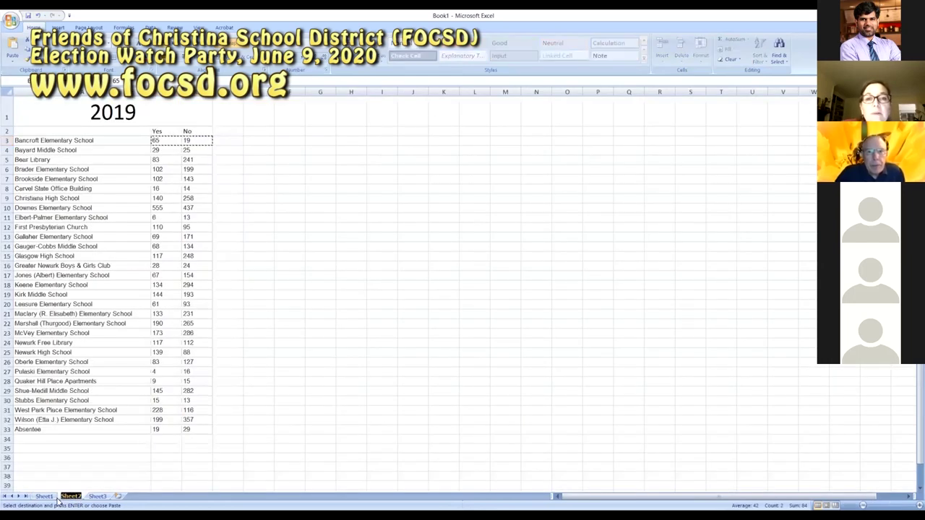
left_click(43, 496)
Step: Copy the 2019 Bayard Middle School counts from B4:C4 on Sheet2 into O6:P6 of the Bayard row on Sheet1
left_click(70, 496)
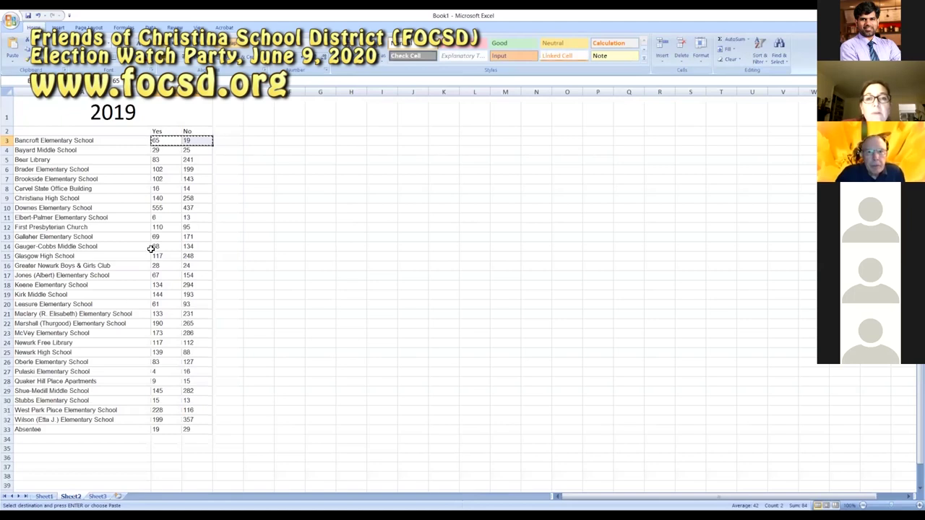
left_click_drag(159, 151, 186, 150)
key("ctrl+c")
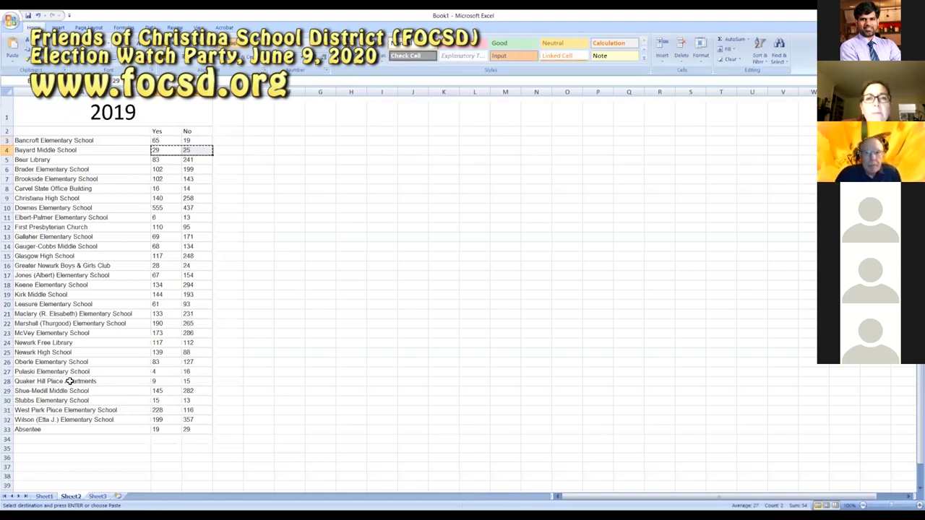
left_click(44, 496)
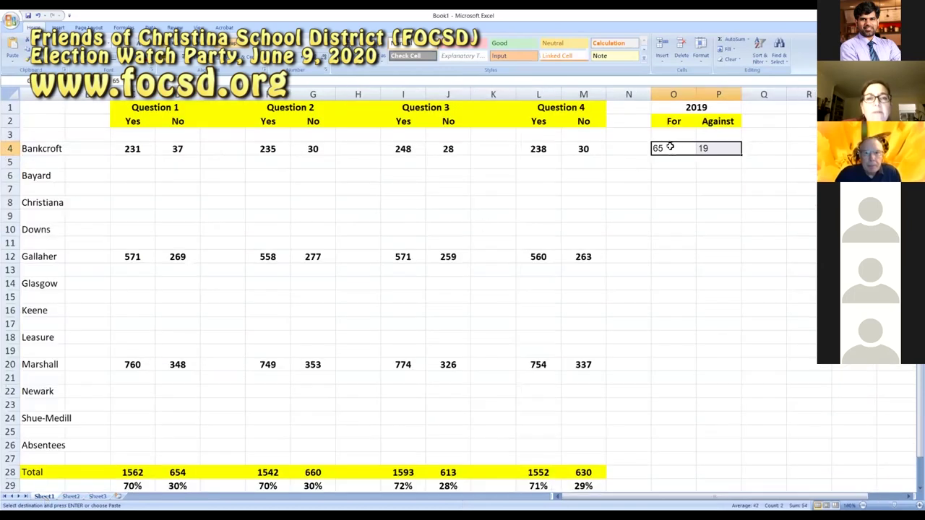
left_click(665, 173)
key("ctrl+v")
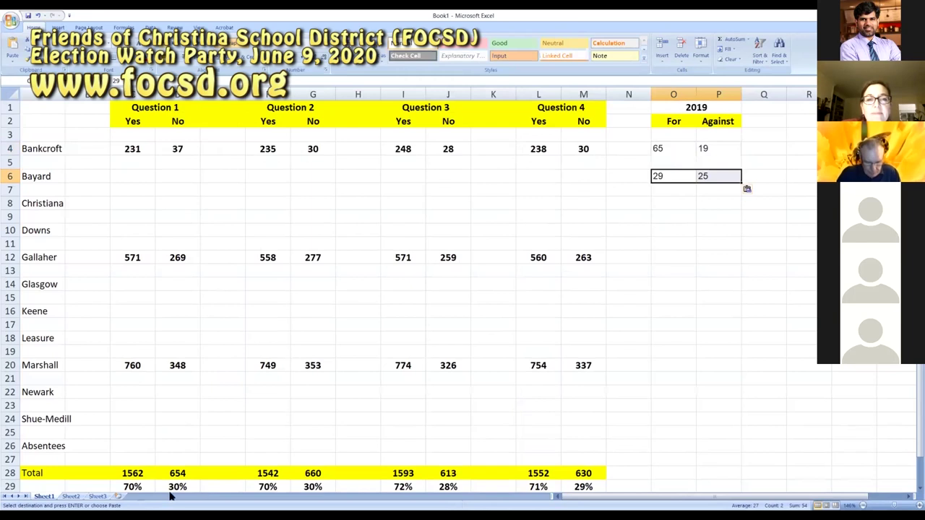
Step: Copy the 2019 Christiana High School counts from B9:C9 on Sheet2 into O8:P8 of the Christiana row on Sheet1
left_click(72, 496)
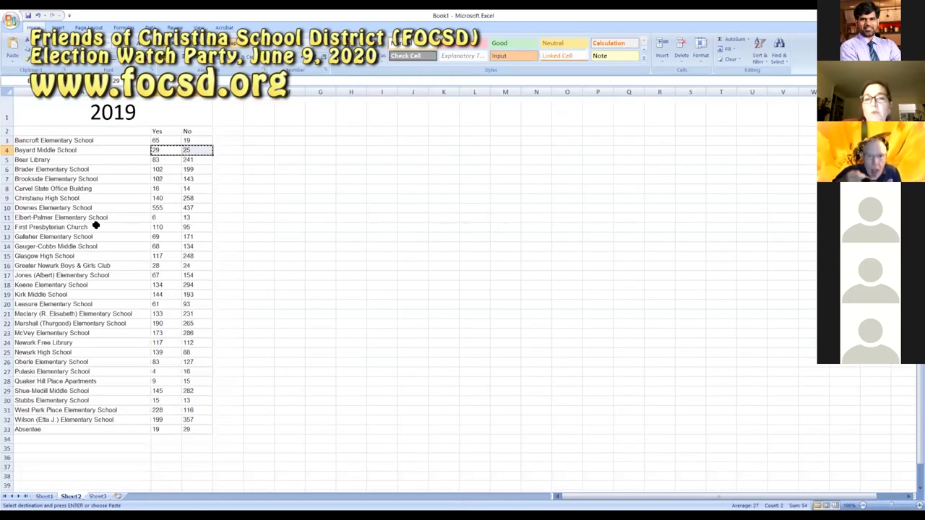
left_click_drag(160, 197, 182, 198)
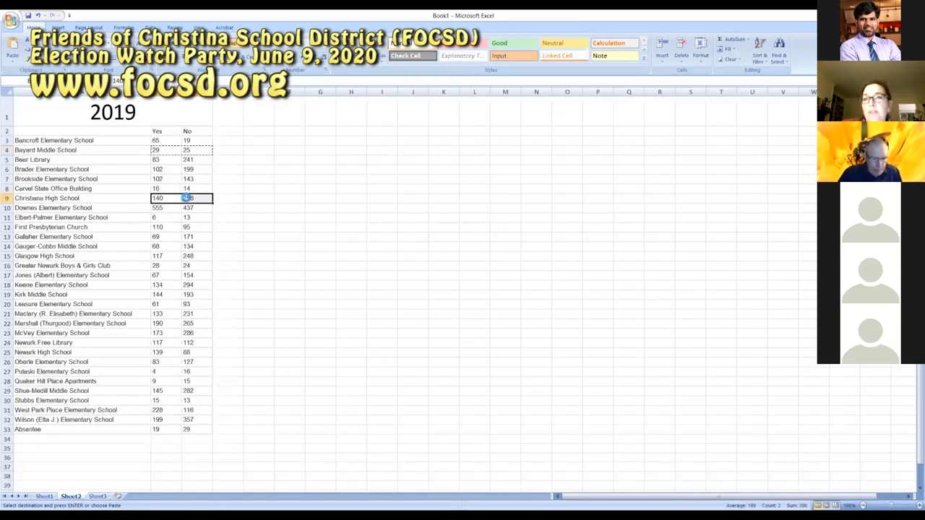
left_click(45, 496)
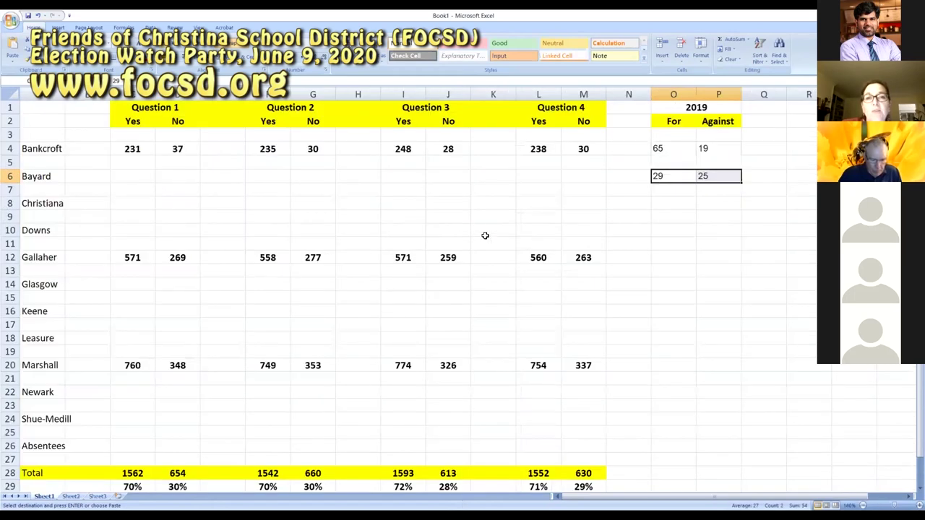
left_click(659, 205)
key("ctrl+v")
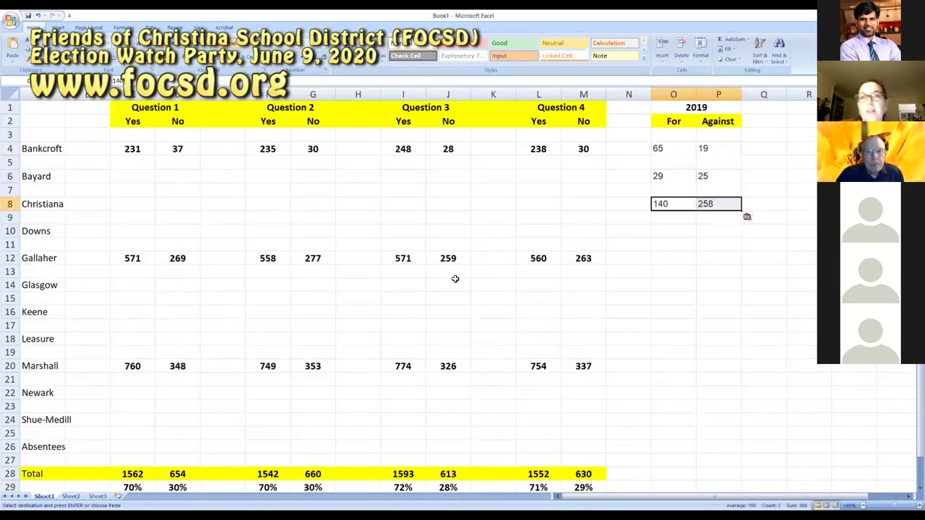
Step: Copy the 2019 Downes Elementary School counts from B10:C10 on Sheet2 into O10:P10 of the Downs row on Sheet1
left_click(70, 497)
left_click_drag(157, 208, 188, 208)
key("ctrl+c")
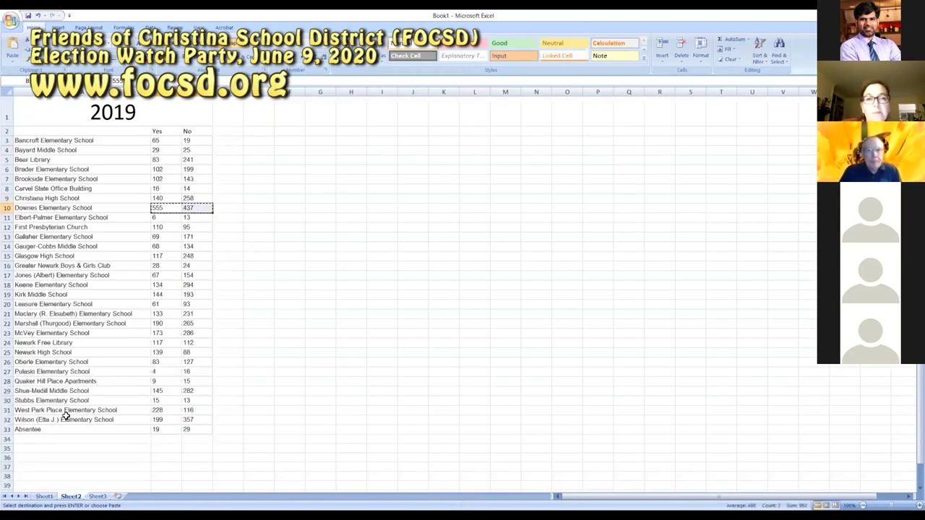
left_click(44, 497)
left_click(673, 231)
key("ctrl+v")
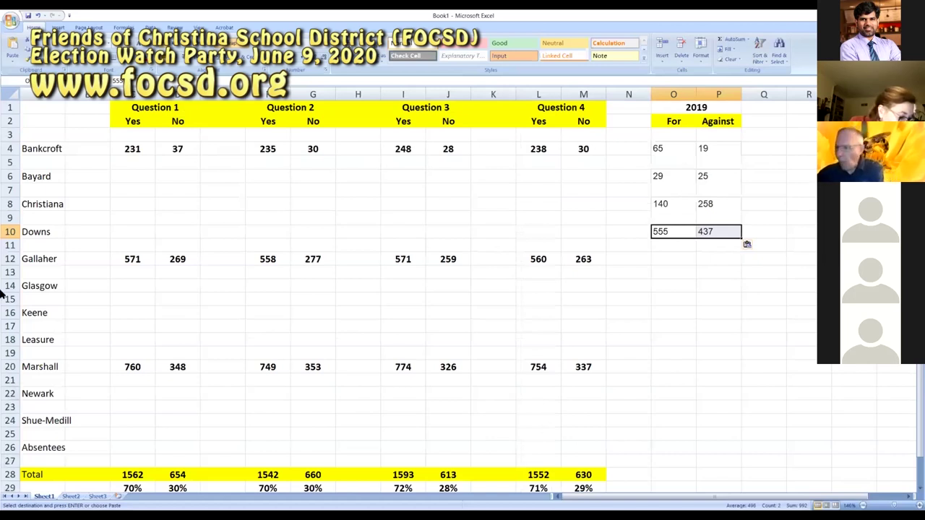
Step: Enter the 2020 Bayard votes for Question 1 as 135 Yes and 46 No, and Question 2 as 131 Yes and 47 No
left_click(137, 174)
type("135")
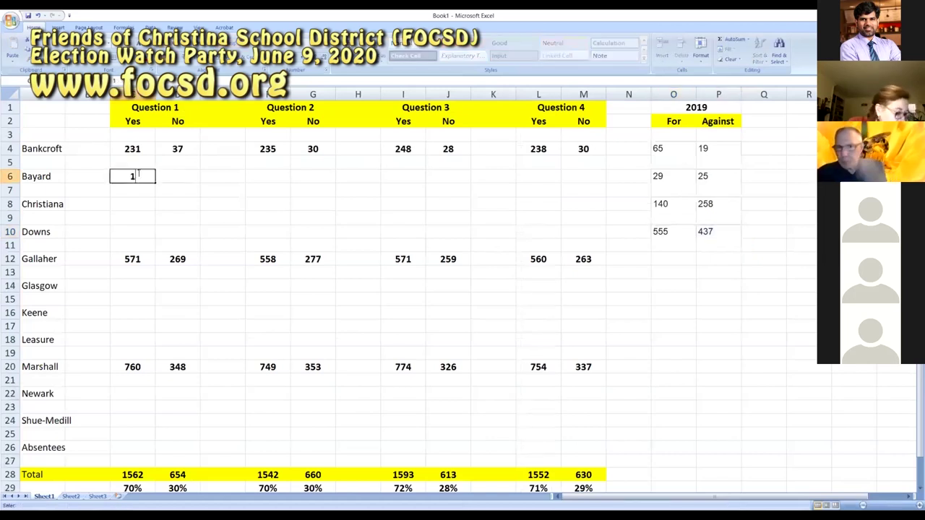
key("Tab")
type("46")
key("Tab")
key("Tab")
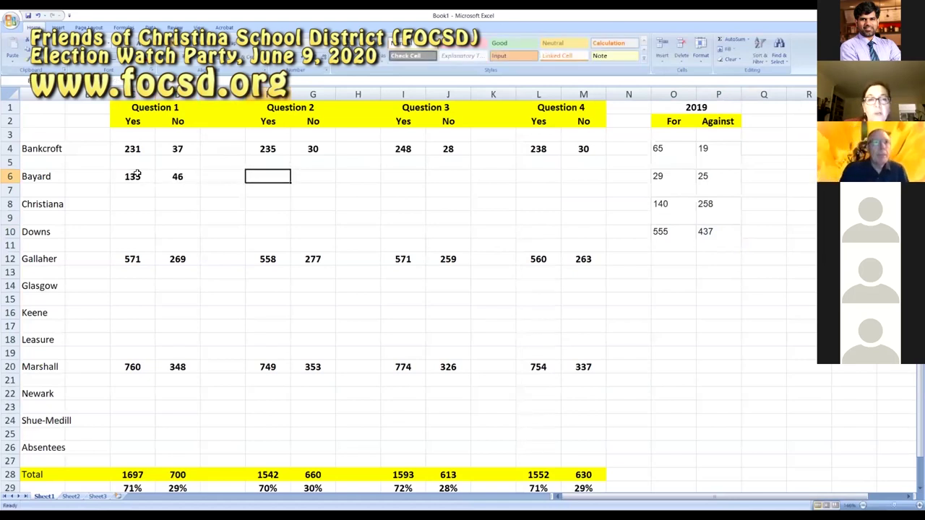
type("131")
key("Tab")
type("47")
key("Tab")
key("Tab")
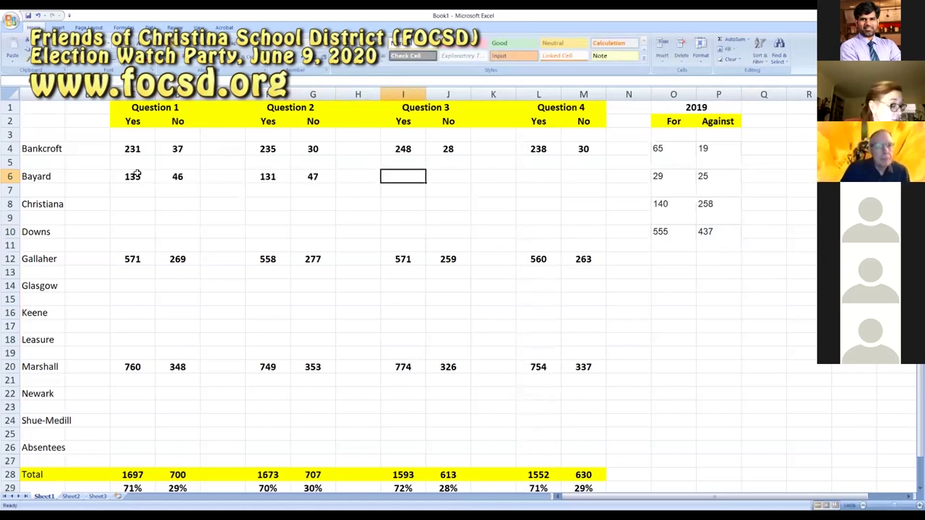
Step: Enter the Bayard votes for Question 3 as 138 Yes and 40 No, and Question 4 as 135 Yes and 42 No
type("138")
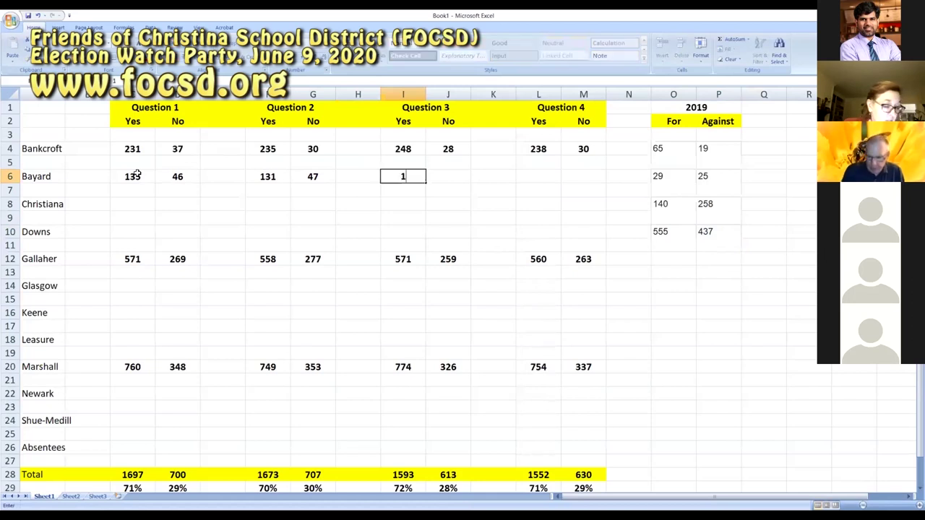
key("Tab")
type("40")
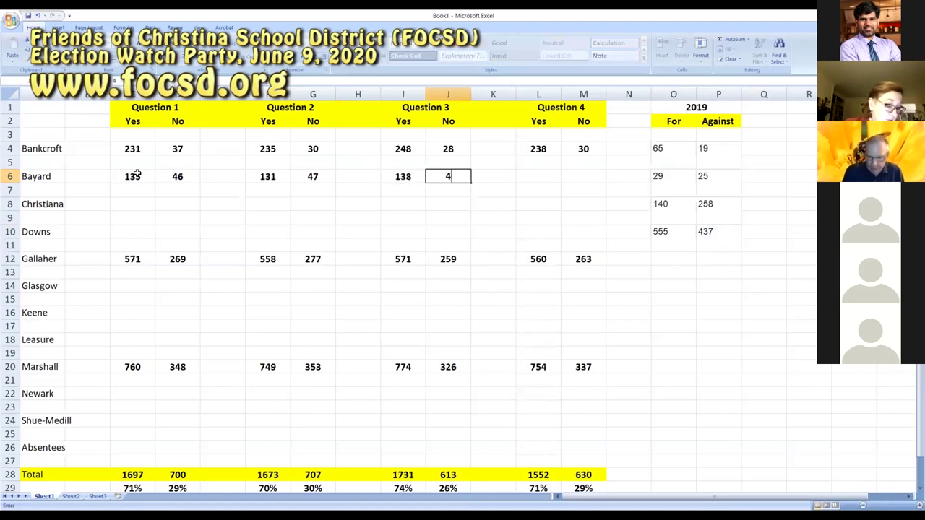
key("Tab")
key("Tab")
type("135")
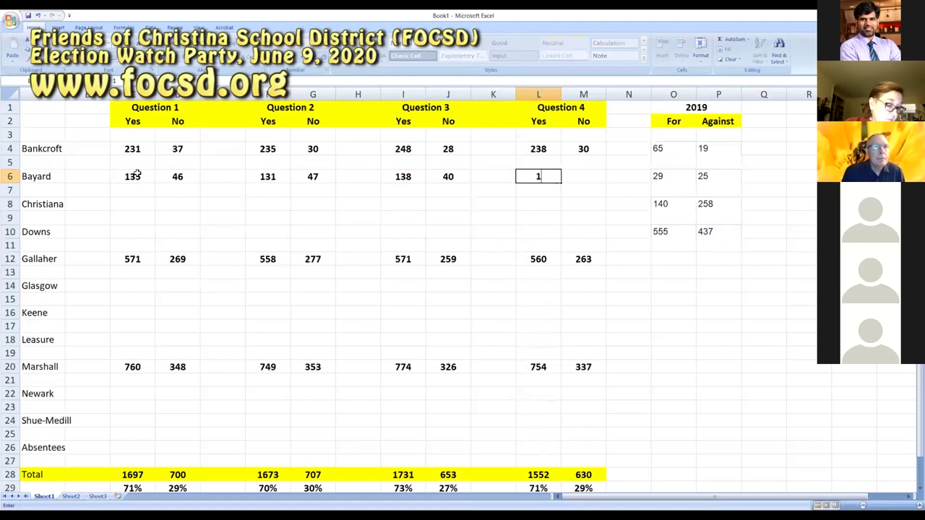
key("Tab")
type("42")
key("Return")
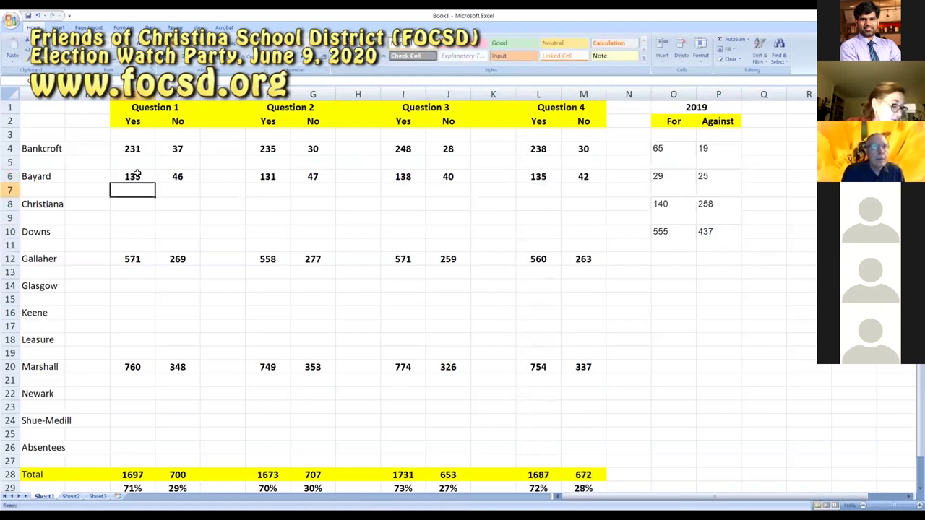
Step: Copy the plain formatting of blank cell O15 onto the 2019 For and Against cells O4:P12
left_click(662, 236)
left_click(671, 259)
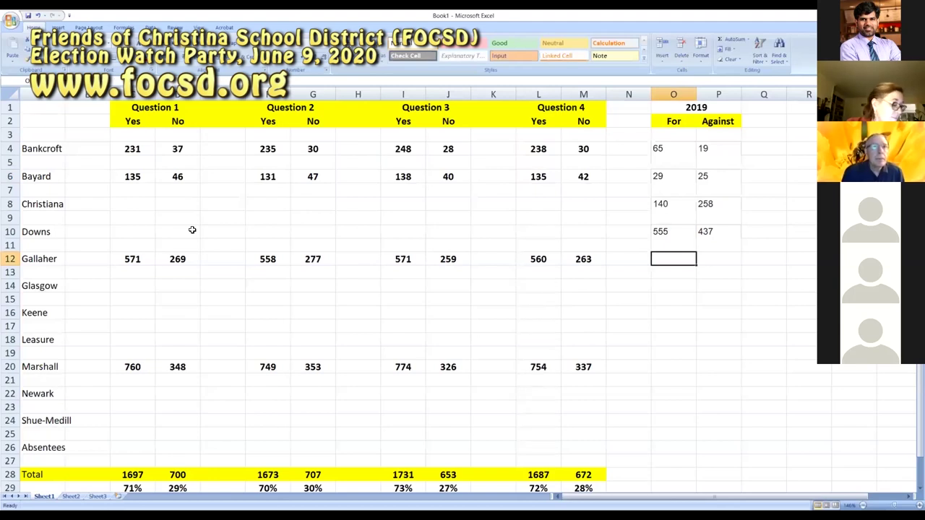
left_click(684, 298)
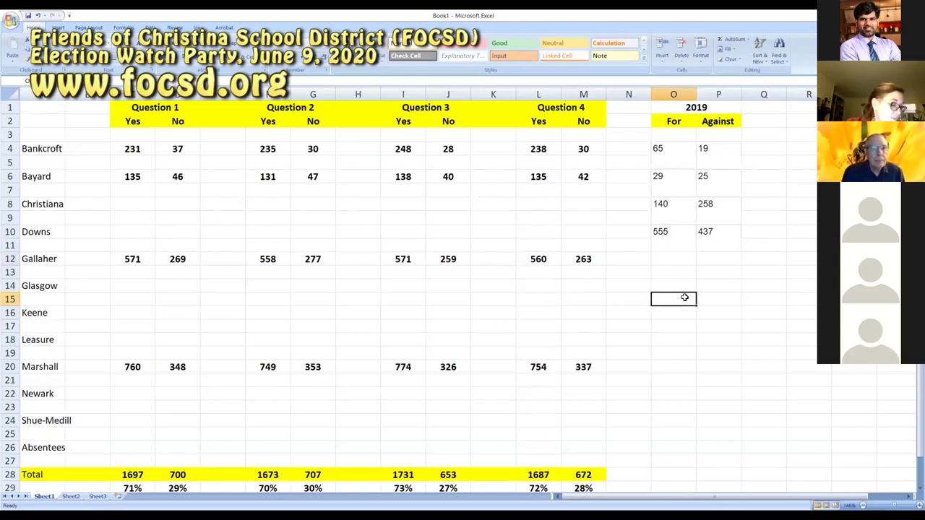
left_click(27, 58)
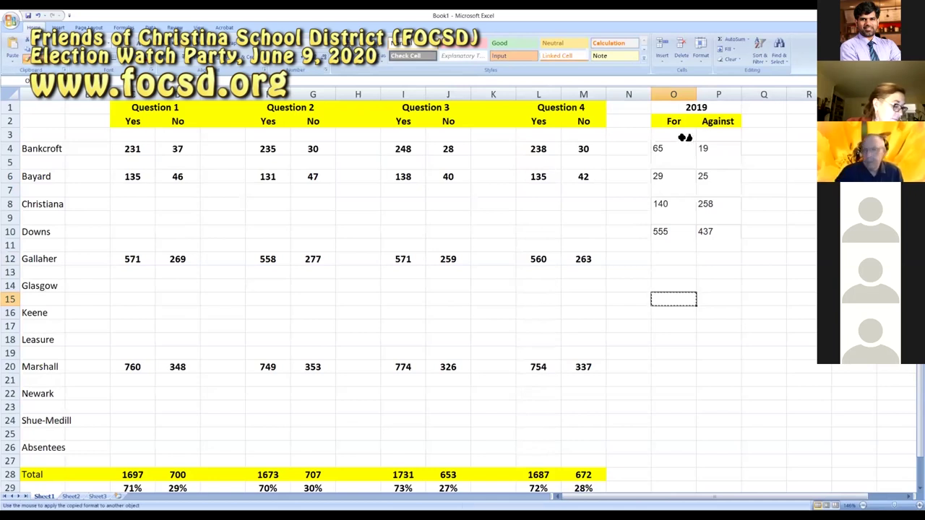
mouse_move(662, 149)
left_mouse_down()
mouse_move(723, 195)
mouse_move(719, 268)
left_mouse_up()
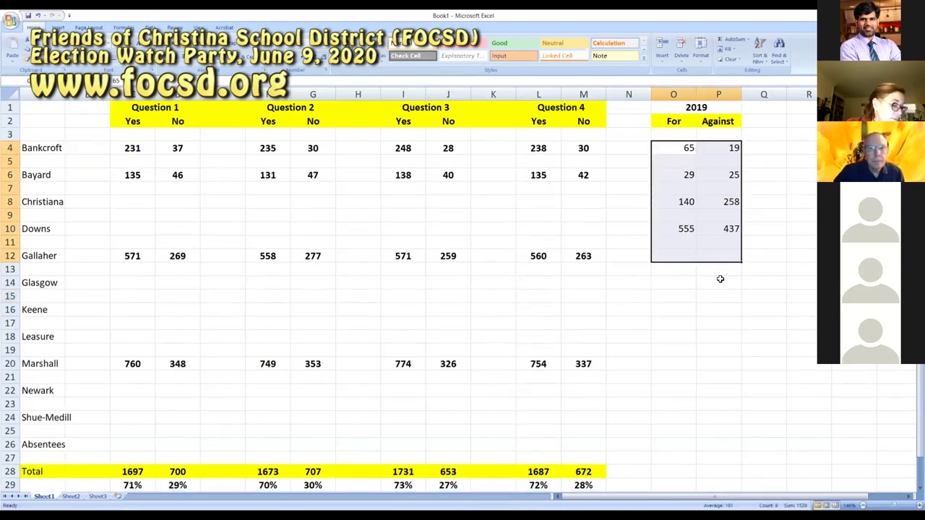
left_click(718, 280)
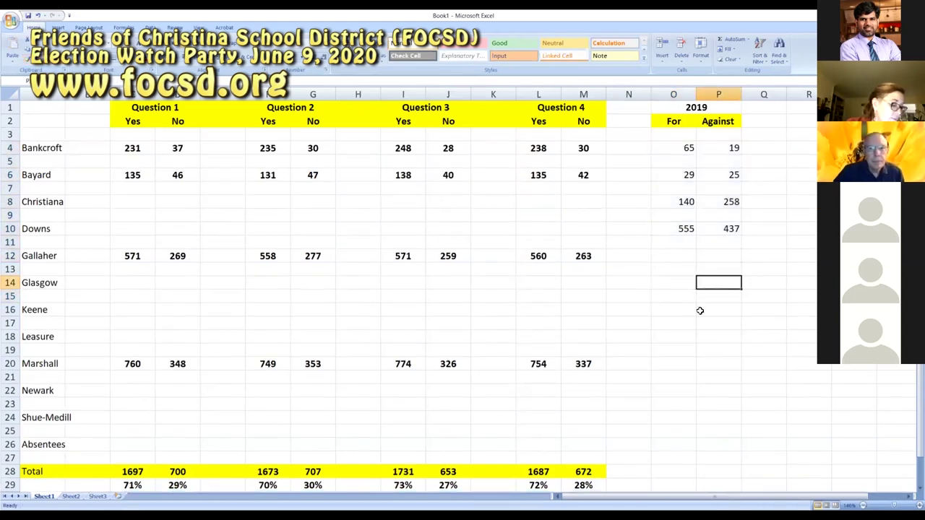
Step: Apply the formatting of the Bankcroft Question 4 No count in M4 to the 2019 counts in O4:P10
left_click(597, 148)
left_click(27, 59)
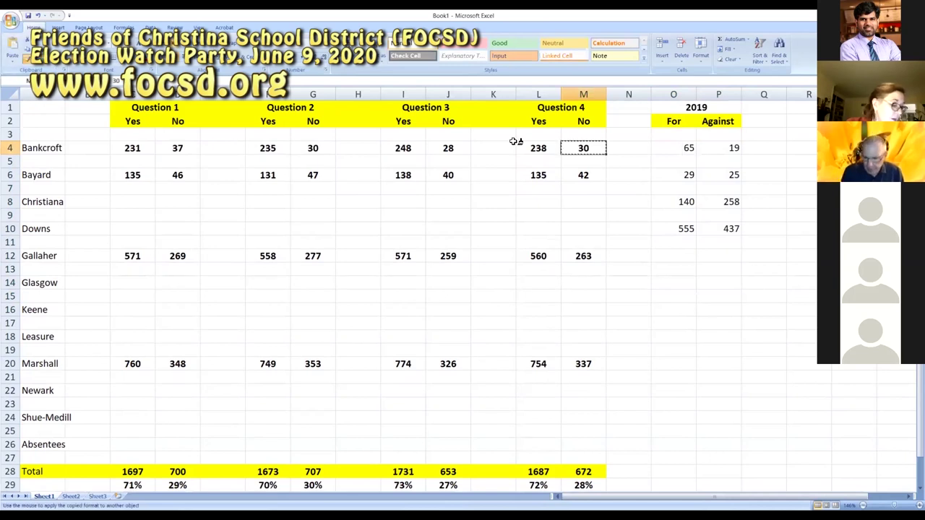
mouse_move(677, 143)
left_mouse_down()
mouse_move(726, 181)
mouse_move(731, 236)
left_mouse_up()
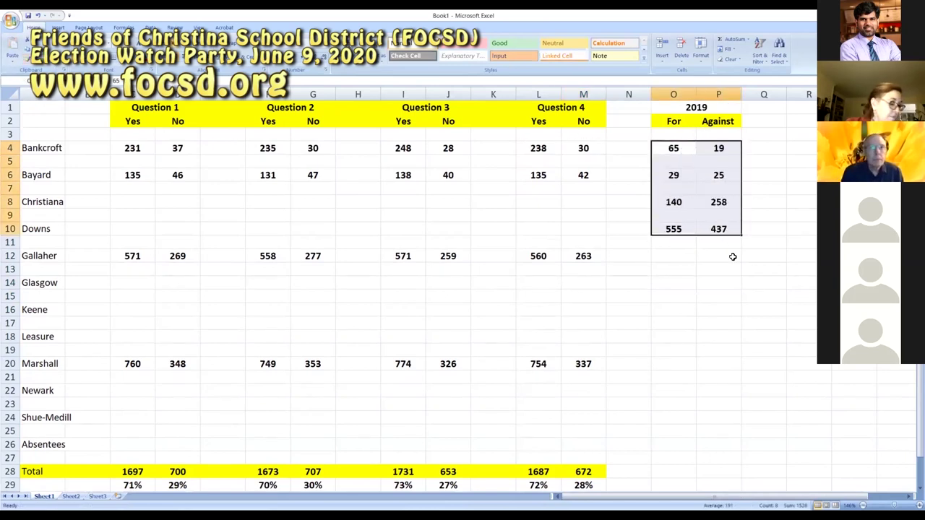
left_click(733, 258)
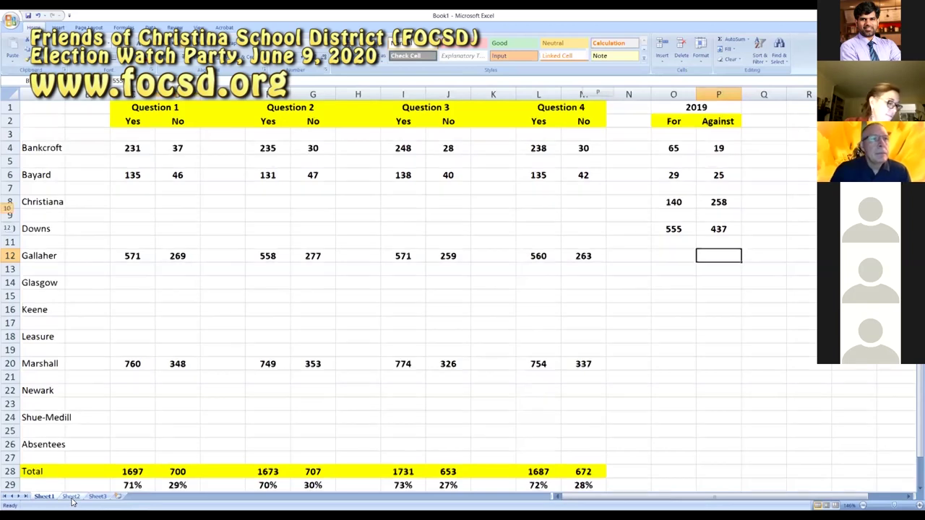
Step: Copy the 2019 Gallaher Elementary School counts from B13:C13 on Sheet2 into O12:P12 of the Gallaher row on Sheet1
left_click(72, 498)
left_click_drag(154, 238, 190, 238)
key("ctrl+c")
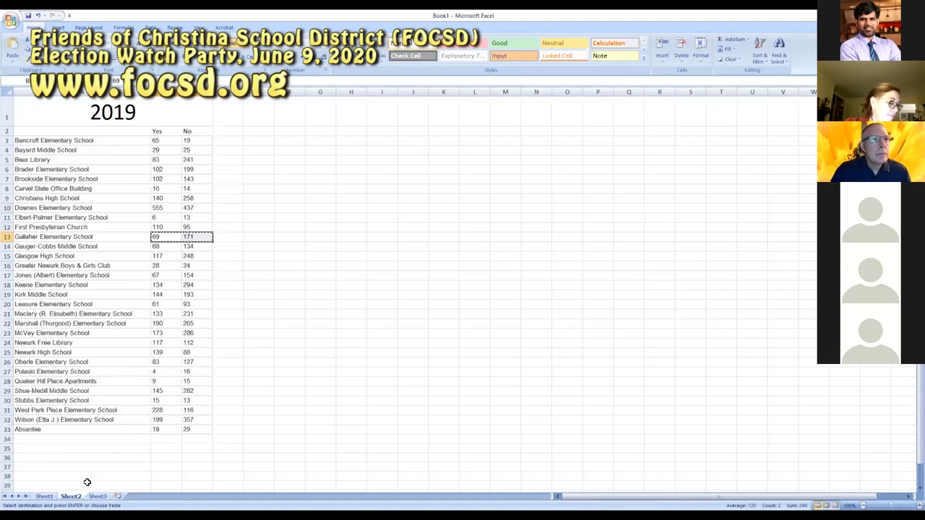
left_click(44, 497)
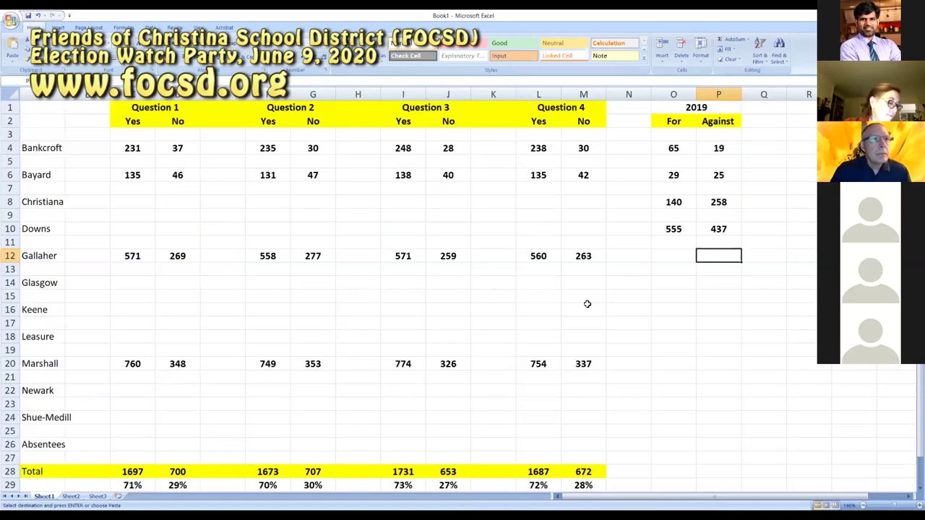
left_click(669, 253)
key("ctrl+v")
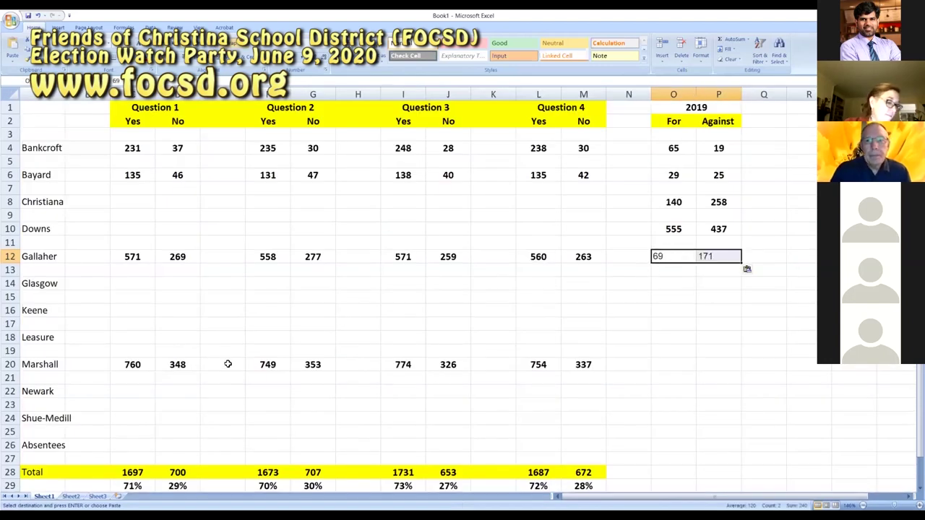
Step: Copy the 2019 Glasgow High School counts from B15:C15 on Sheet2 into O14:P14 of the Glasgow row on Sheet1
left_click(70, 496)
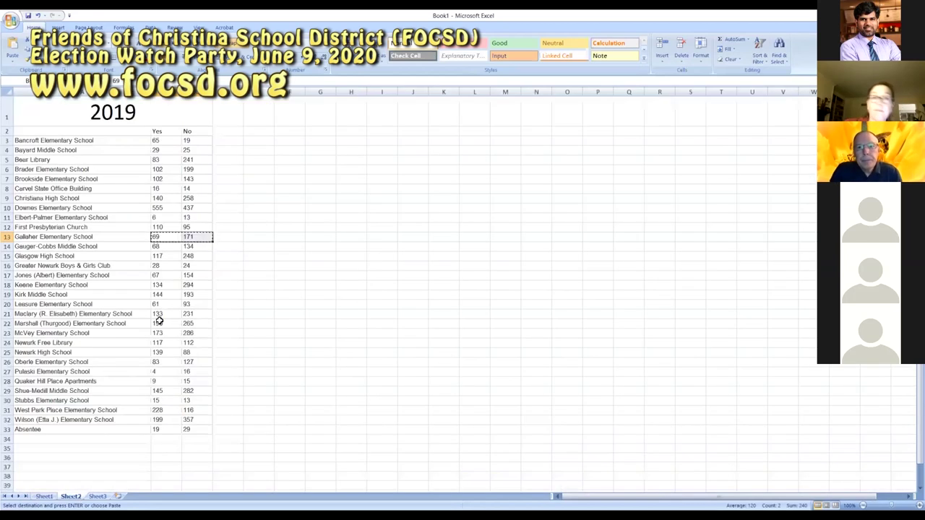
left_click_drag(169, 257, 195, 256)
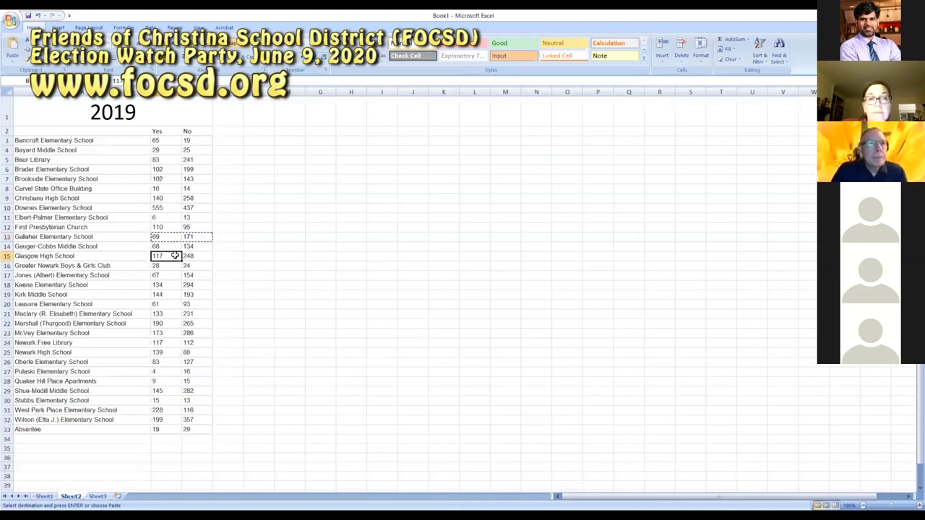
key("ctrl+c")
left_click(41, 496)
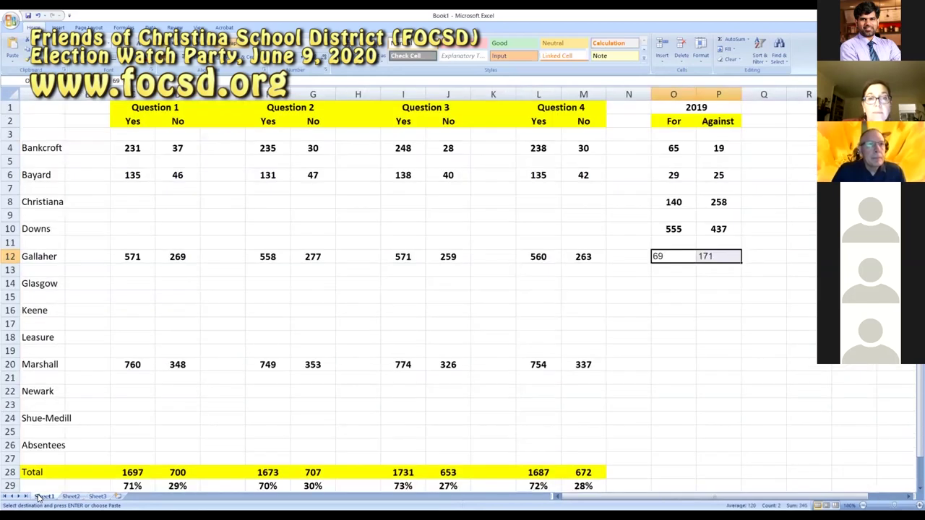
left_click(661, 282)
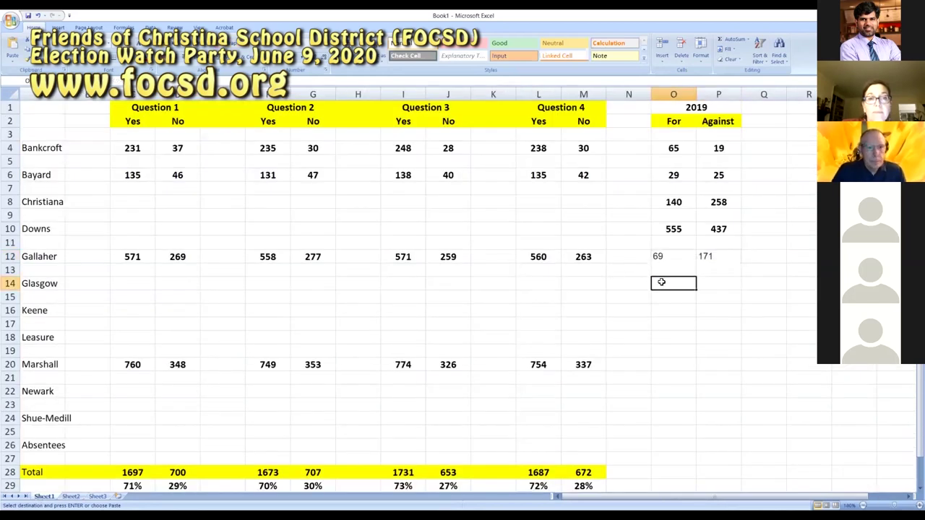
key("ctrl+v")
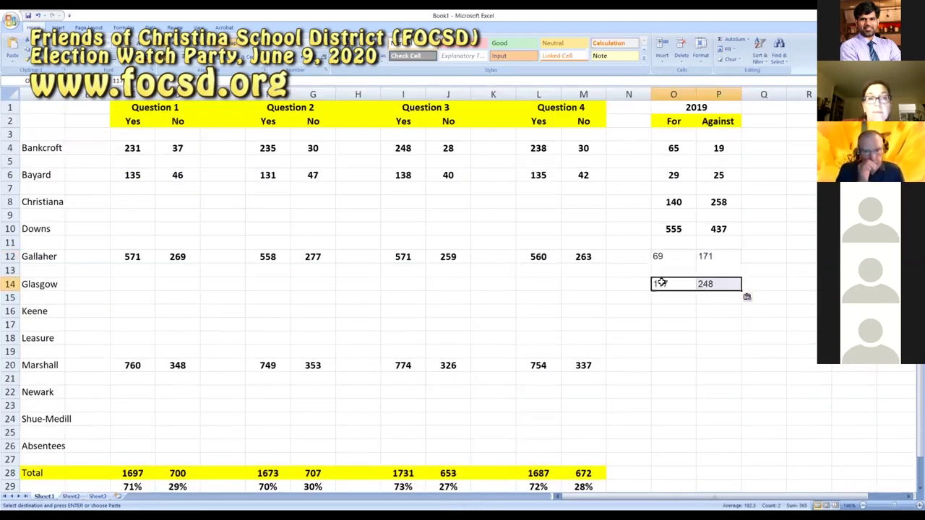
left_click(70, 497)
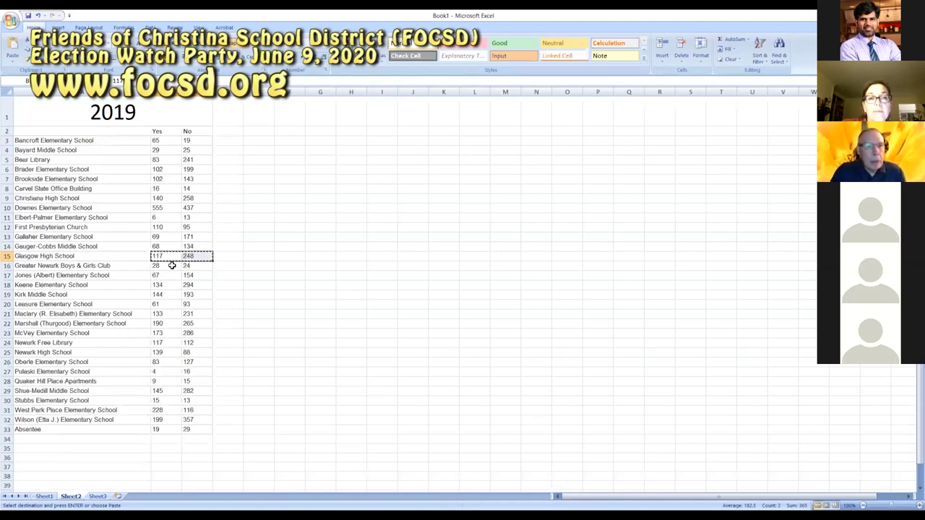
left_click_drag(172, 266, 186, 267)
key("ctrl+c")
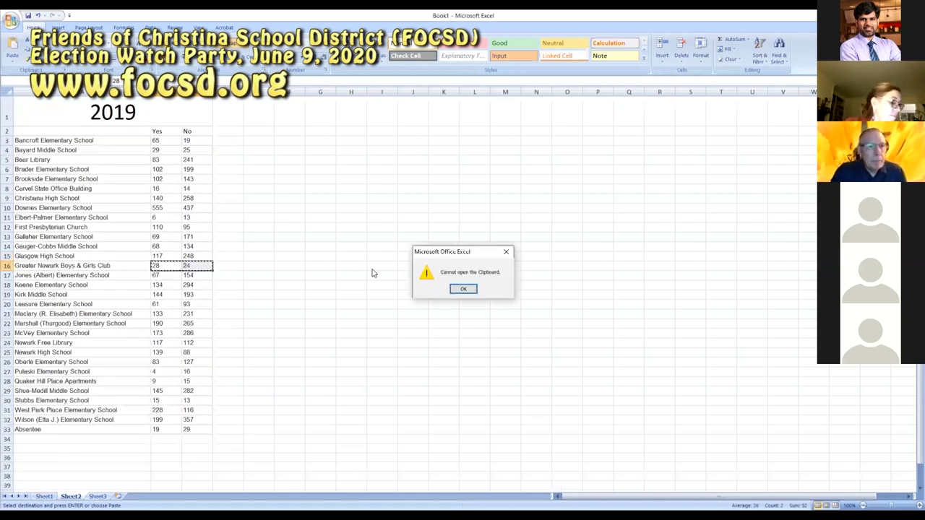
key("Return")
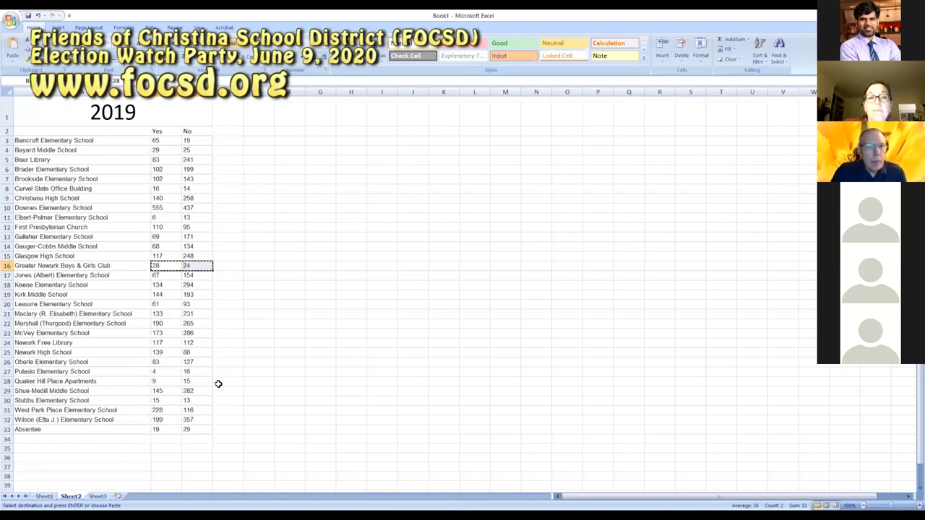
left_click(41, 497)
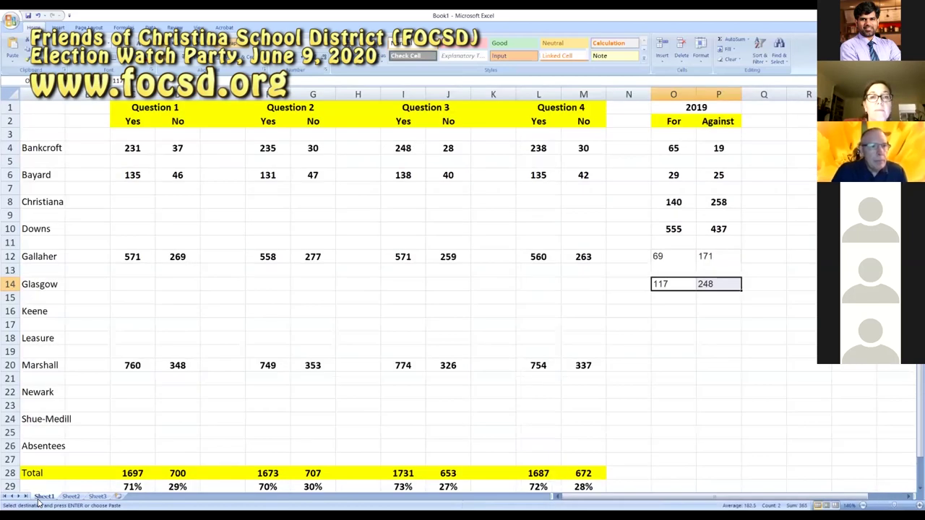
Step: Copy the 2019 Keene Elementary School counts from B18:C18 on Sheet2 into O16:P16 of the Keene row on Sheet1
left_click(69, 497)
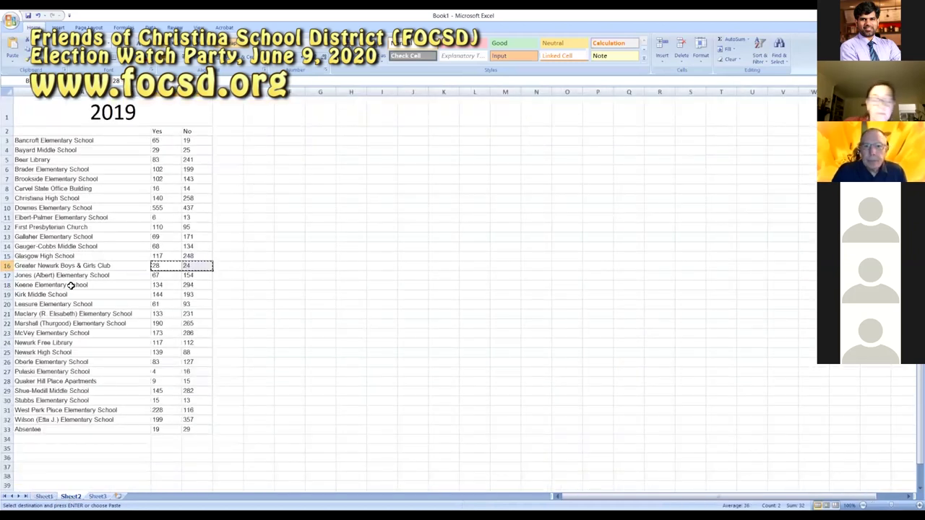
left_click_drag(156, 282, 186, 285)
key("ctrl+c")
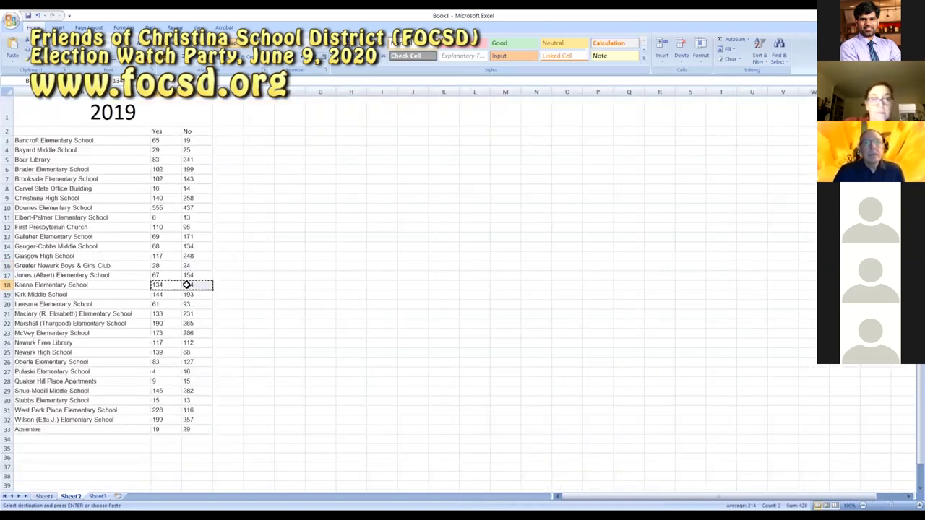
left_click(42, 497)
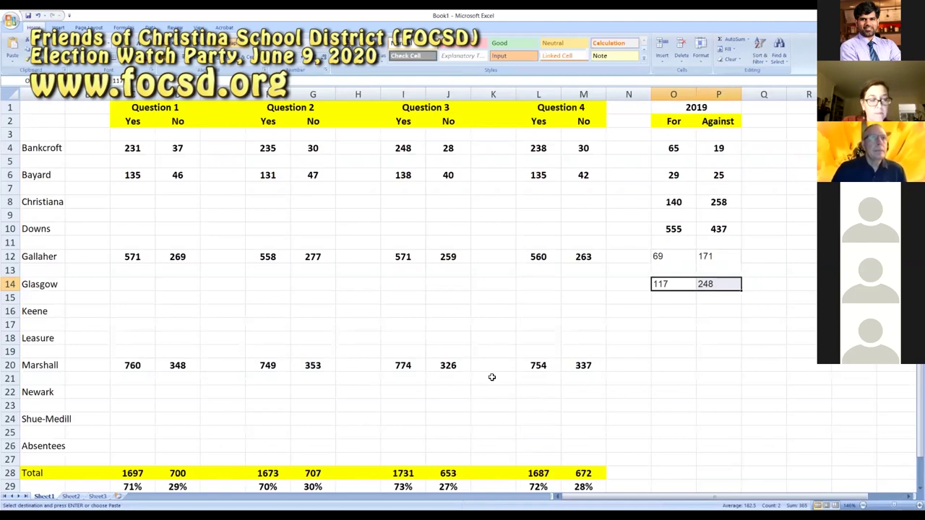
left_click(672, 309)
key("ctrl+v")
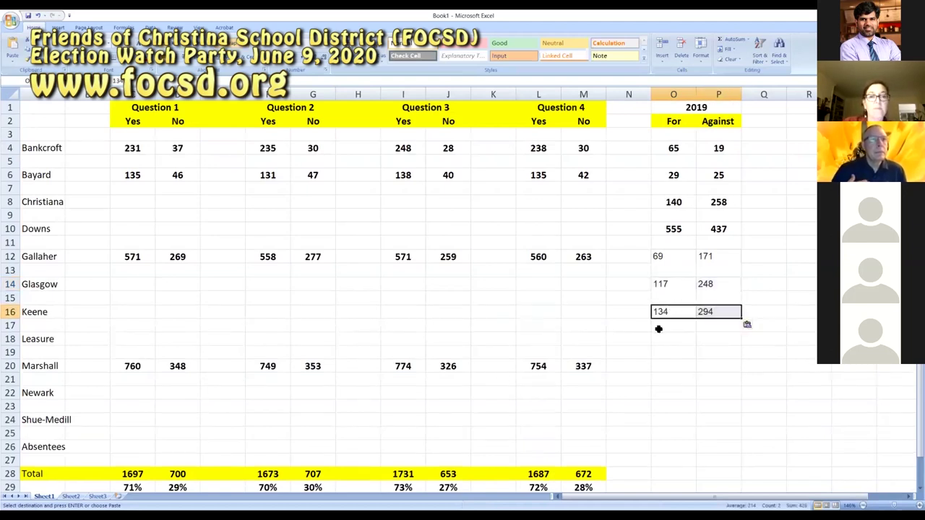
Step: Copy the 2019 Leasure Elementary School counts from B20:C20 on Sheet2 into O18:P18 of the Leasure row on Sheet1
left_click(70, 496)
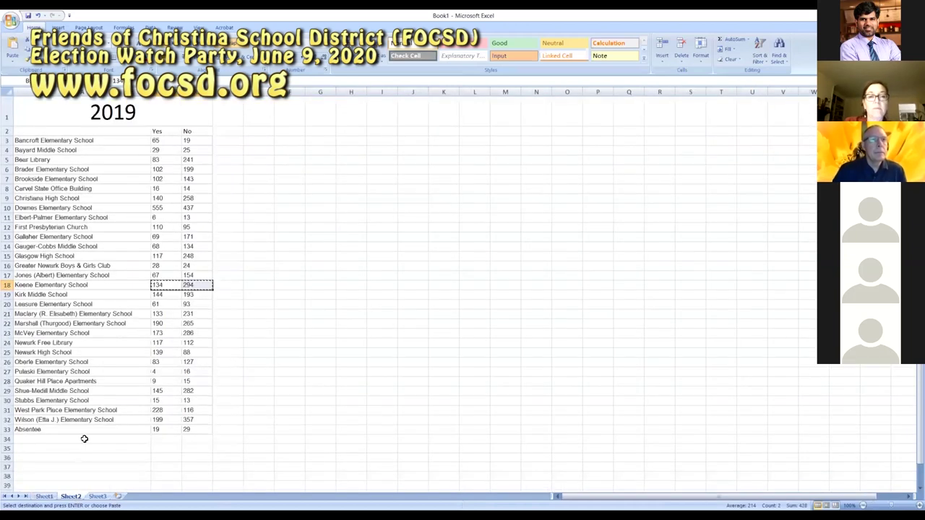
left_click_drag(160, 304, 185, 305)
key("ctrl+c")
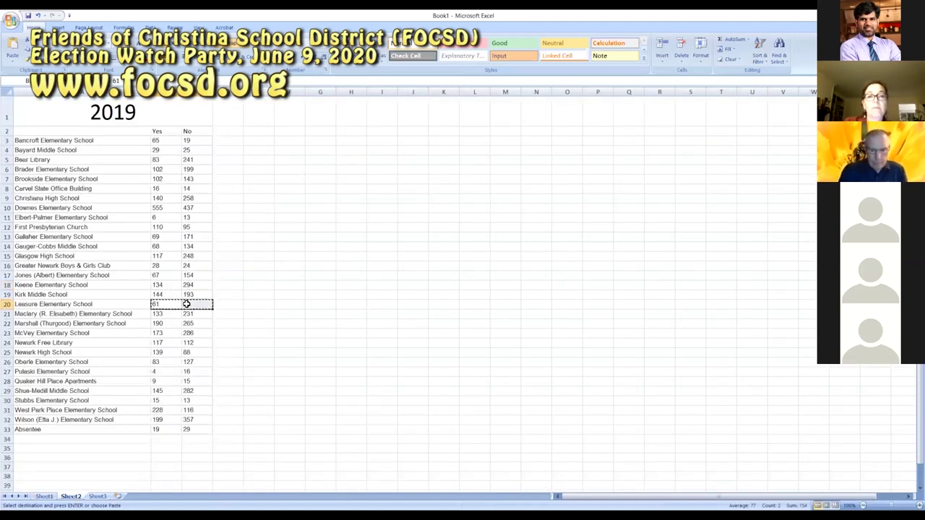
left_click(44, 496)
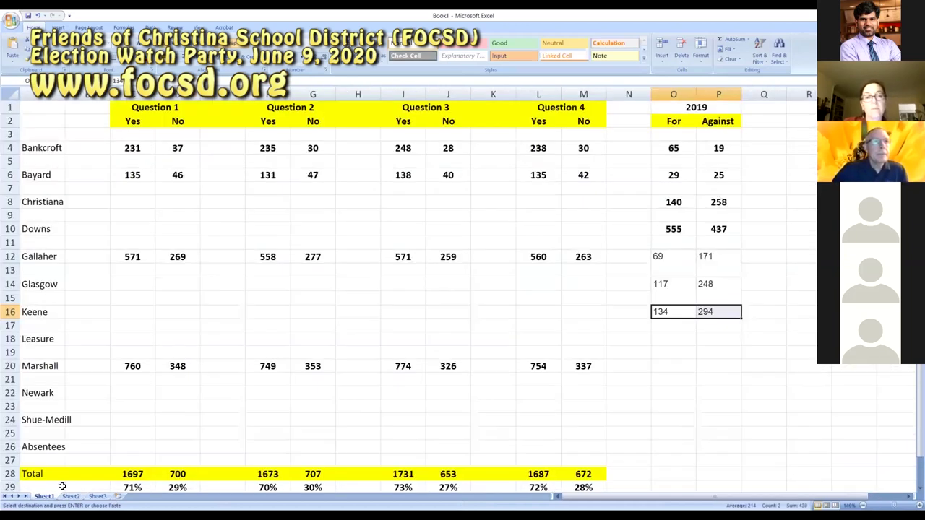
left_click(672, 339)
key("ctrl+v")
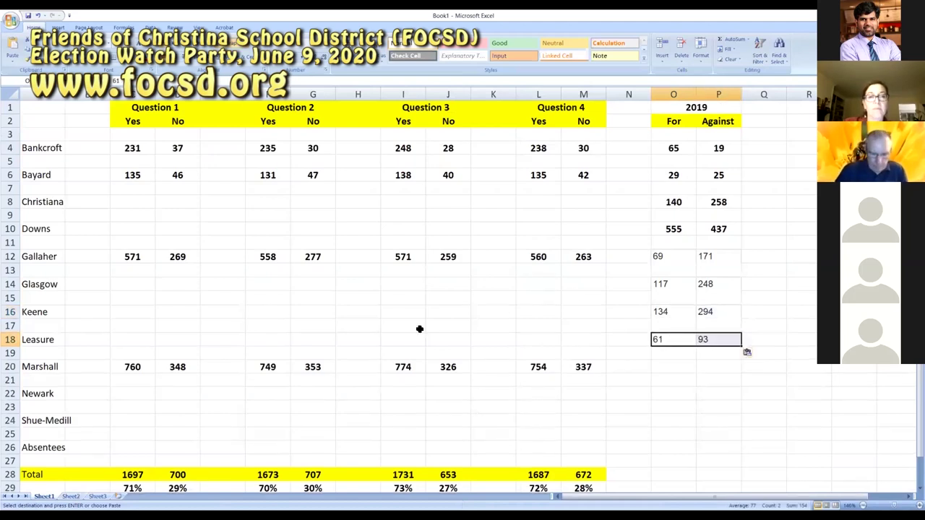
Step: Enter the Leasure votes in row 18: Question 1 Yes 574 and No 240, Question 2 Yes 576 and No 237
left_click(138, 341)
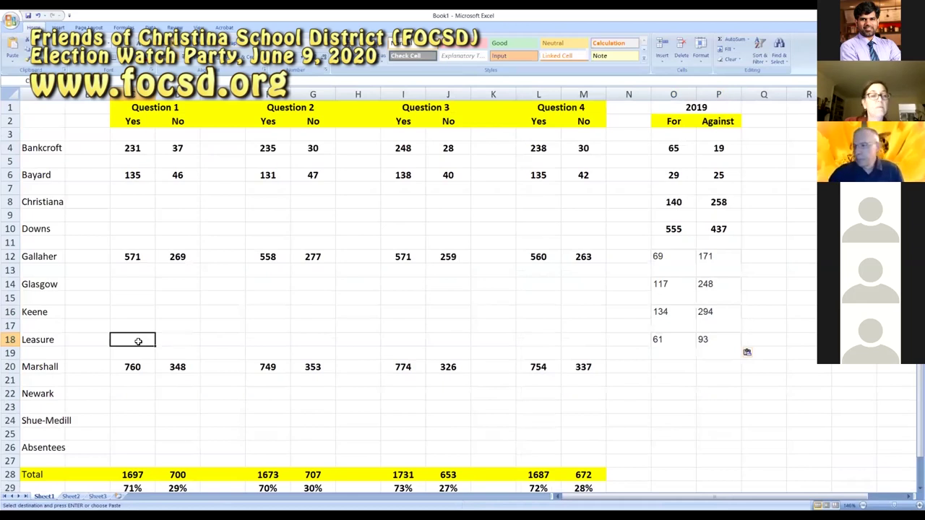
type("574")
key("Tab")
type("240")
key("Tab")
key("Tab")
type("576")
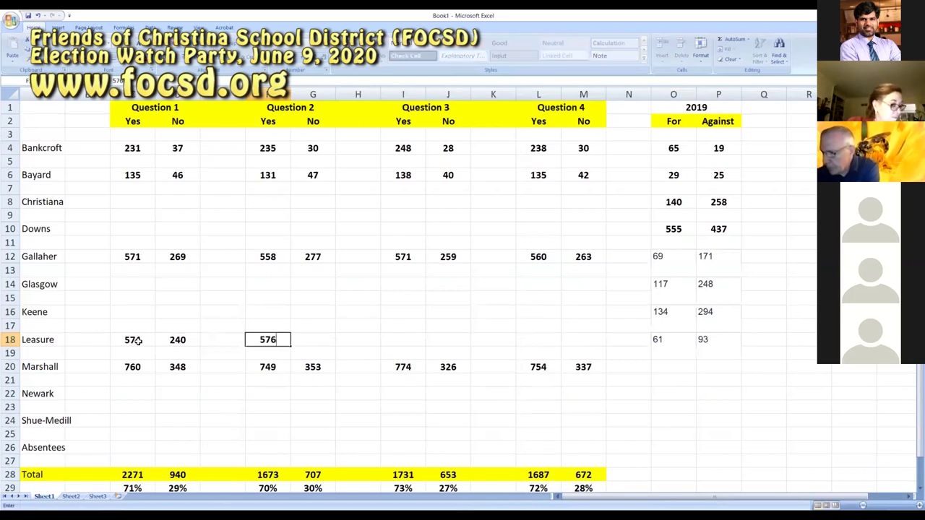
key("Tab")
type("237")
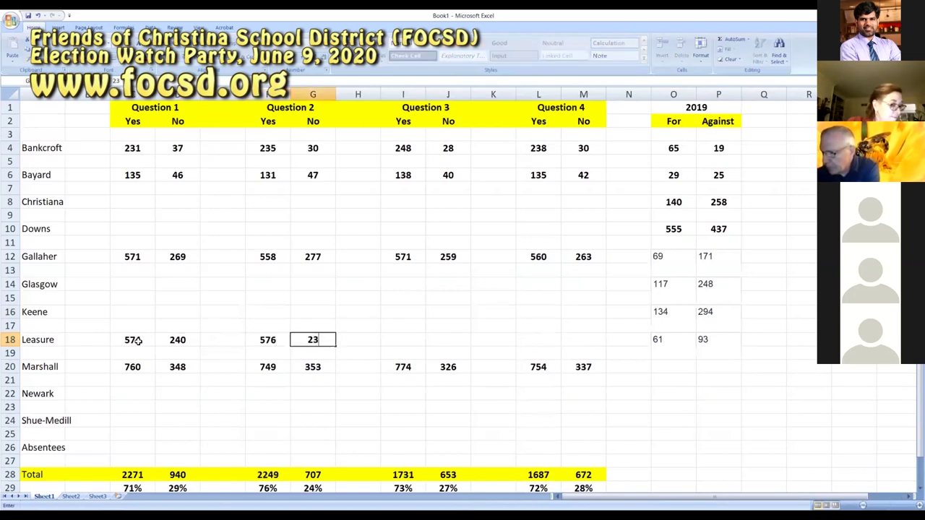
key("Tab")
key("Tab")
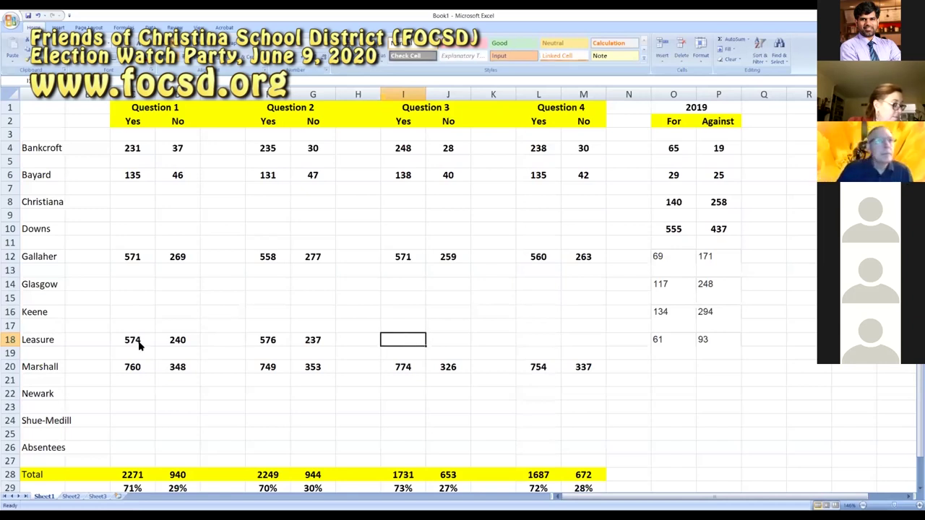
Step: Enter the remaining Leasure votes in row 18: Question 3 Yes 604 and No 209, Question 4 Yes 583 and No 206
type("604")
key("Tab")
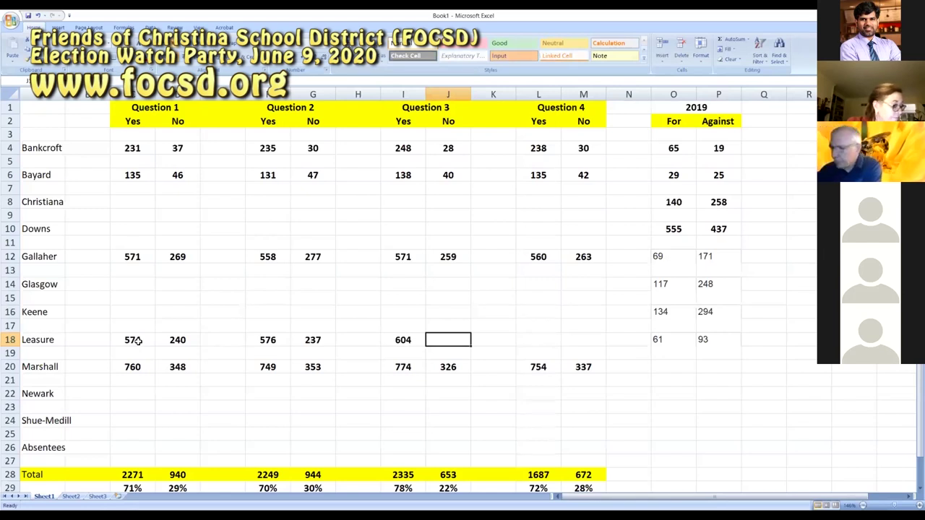
type("209")
key("Tab")
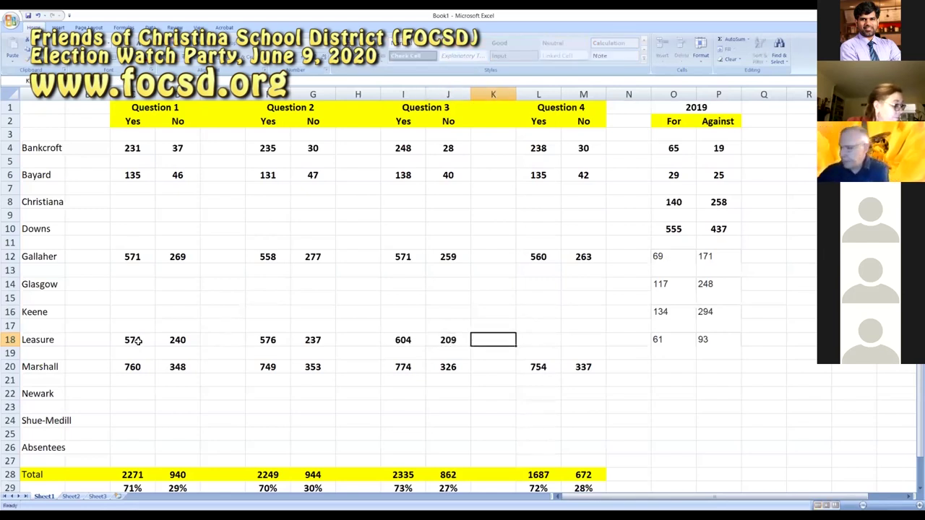
key("Tab")
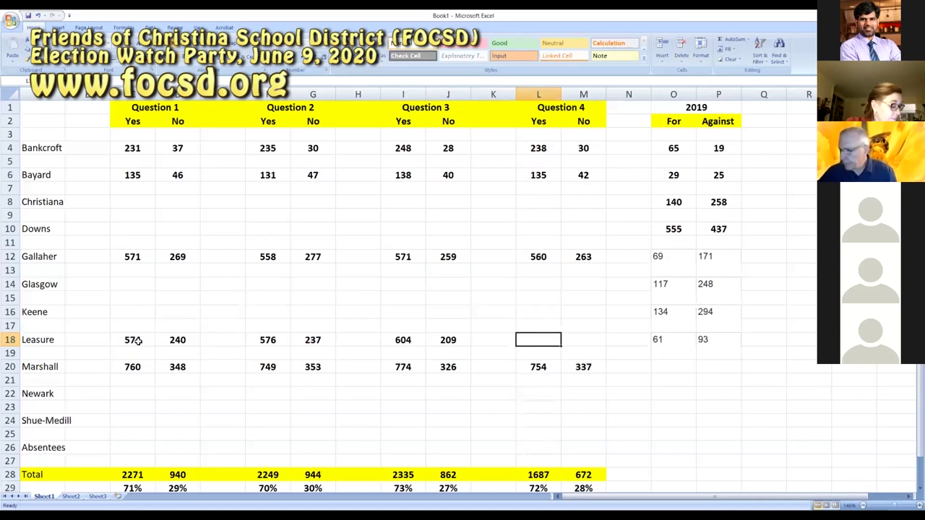
type("583")
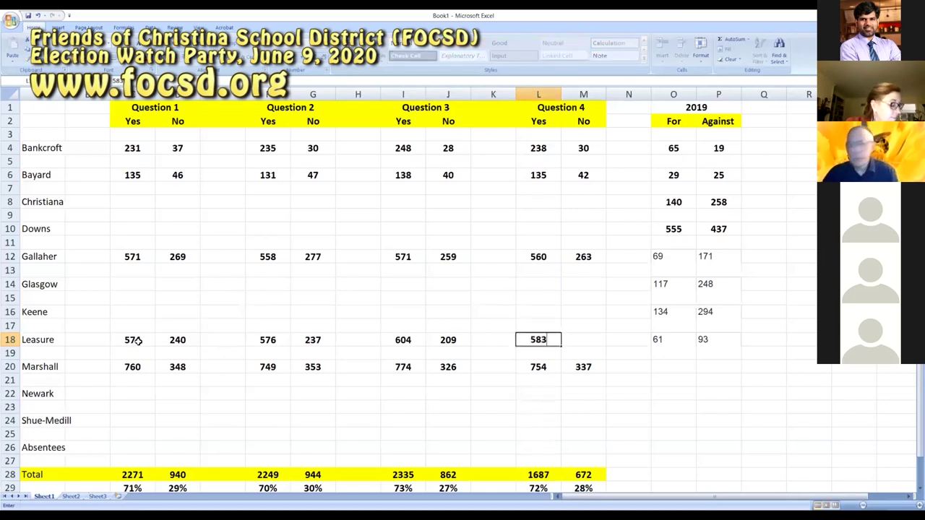
key("Tab")
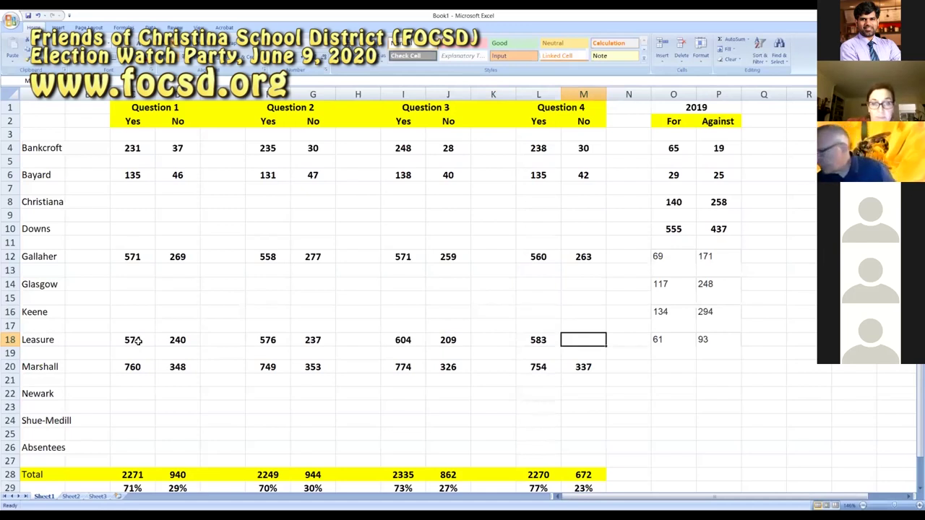
type("206")
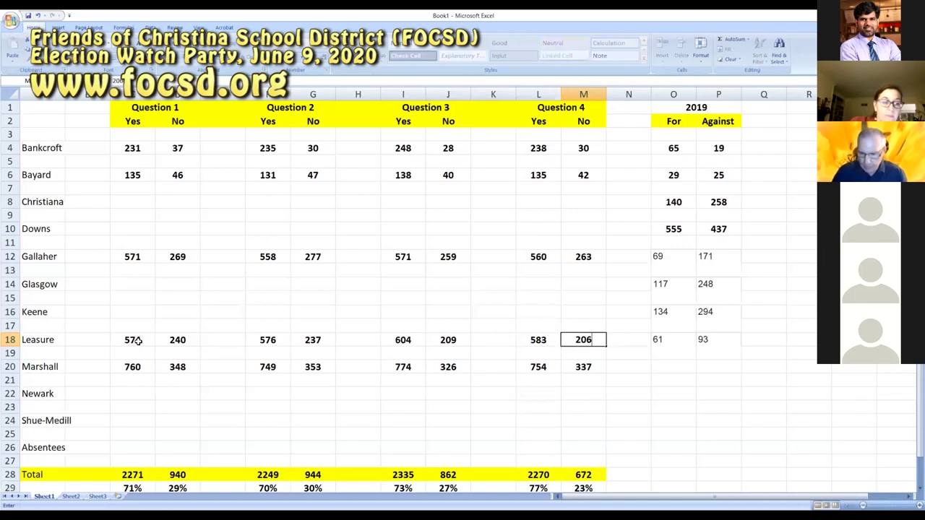
key("Return")
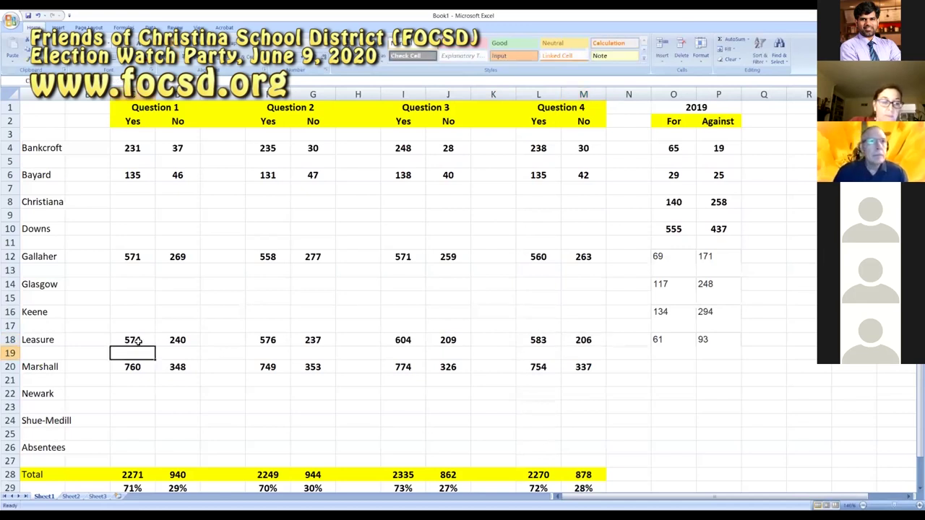
key("Right")
key("Right")
key("Right")
key("Right")
key("Right")
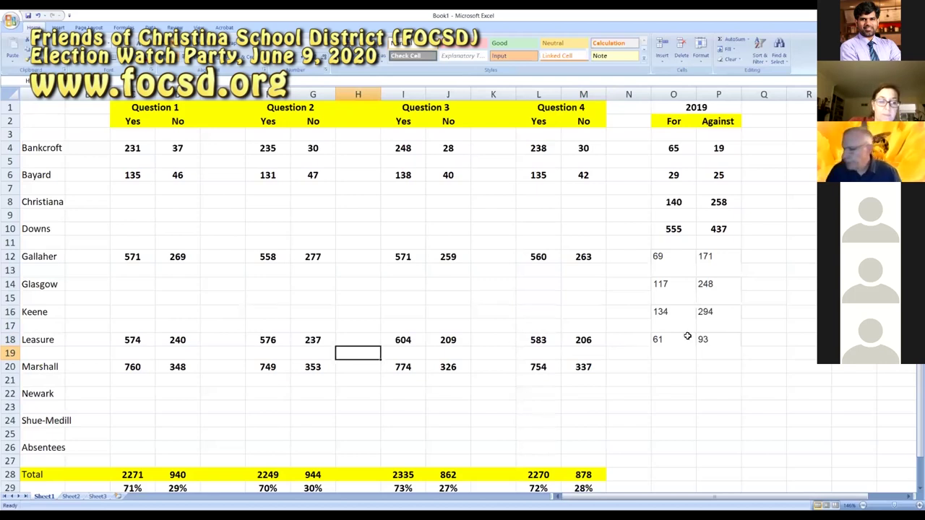
left_click_drag(687, 336, 712, 339)
left_click(714, 340)
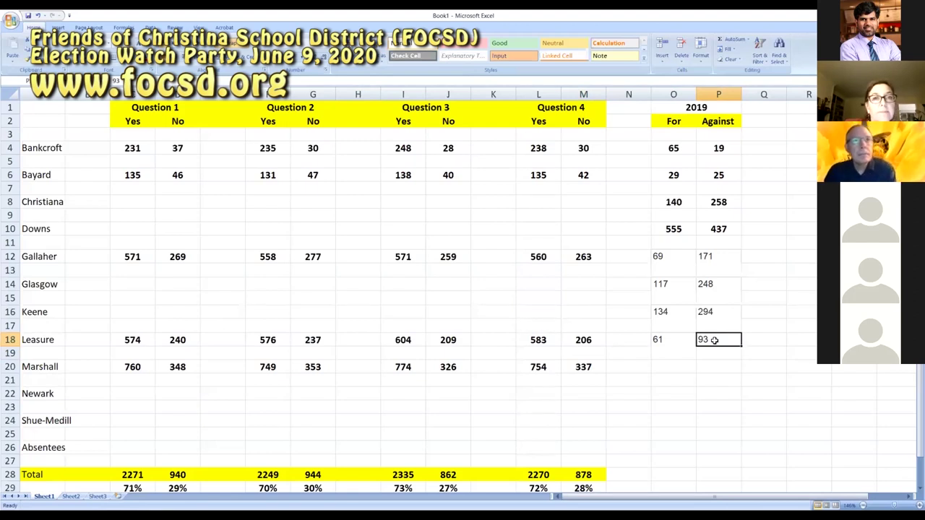
Step: Copy the bold, centered formatting of the Downs 2019 For cell O10 onto O12:P26
left_click(674, 228)
left_click(49, 67)
mouse_move(677, 251)
left_mouse_down()
mouse_move(698, 274)
mouse_move(715, 351)
mouse_move(706, 443)
left_mouse_up()
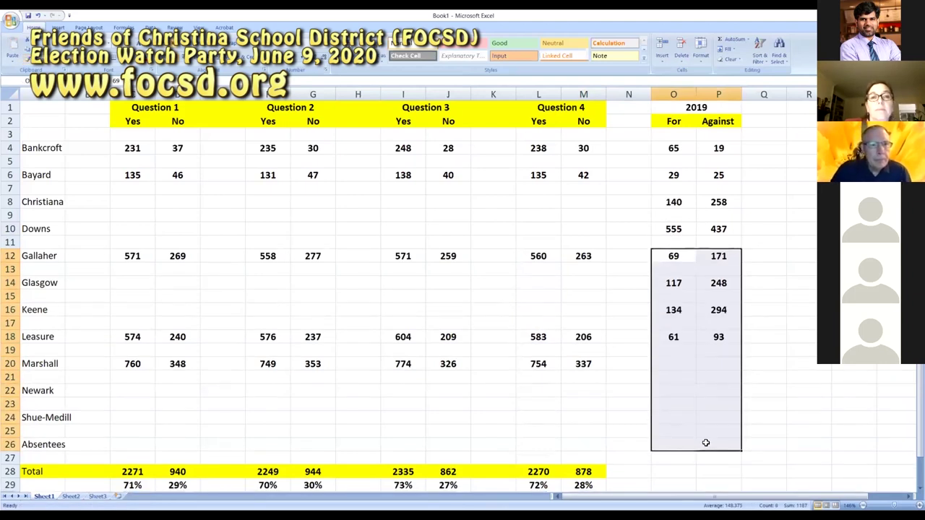
left_click(706, 442)
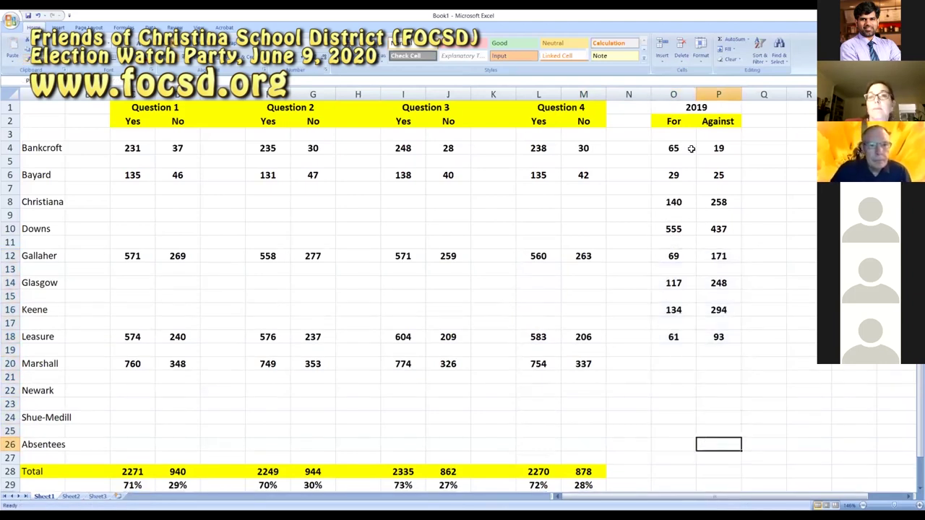
Step: Try a red font color on the 2019 For and Against counts in O4:P19
left_click_drag(675, 146, 722, 349)
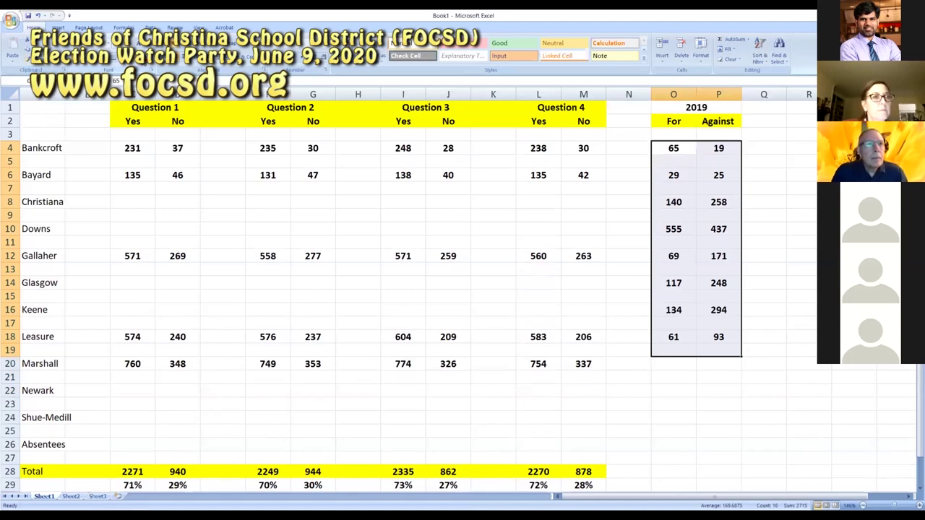
left_click(147, 67)
left_click(466, 359)
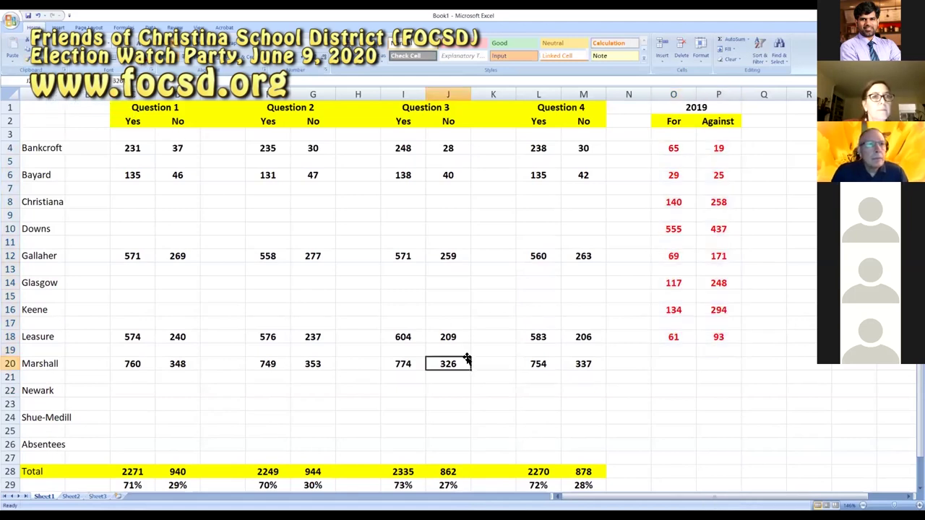
key("ctrl+z")
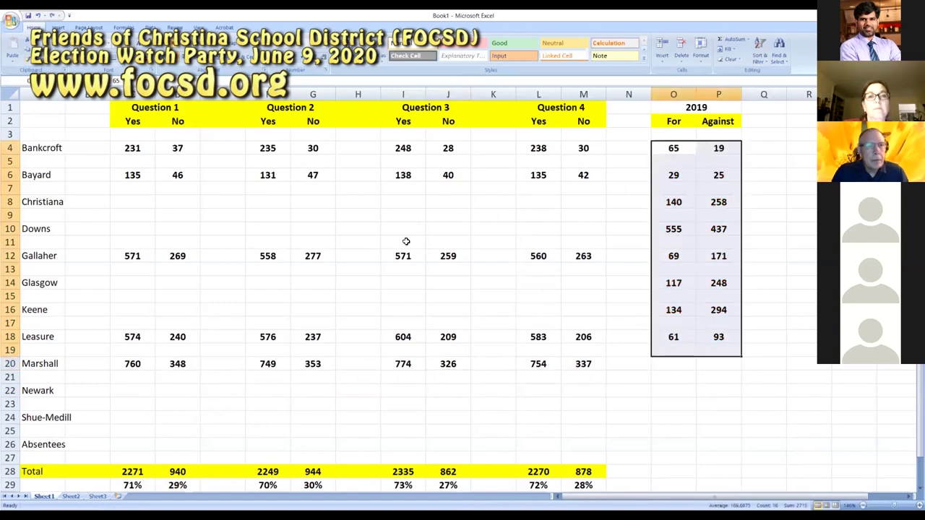
Step: Fill the blank spacer row 5 with the gray White, Background 1, Darker 15%
left_click(11, 160)
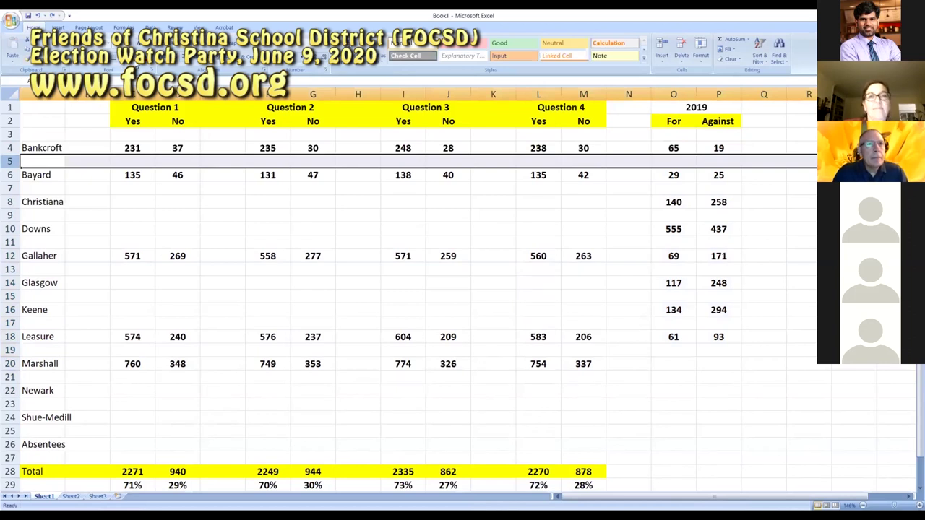
left_click(137, 65)
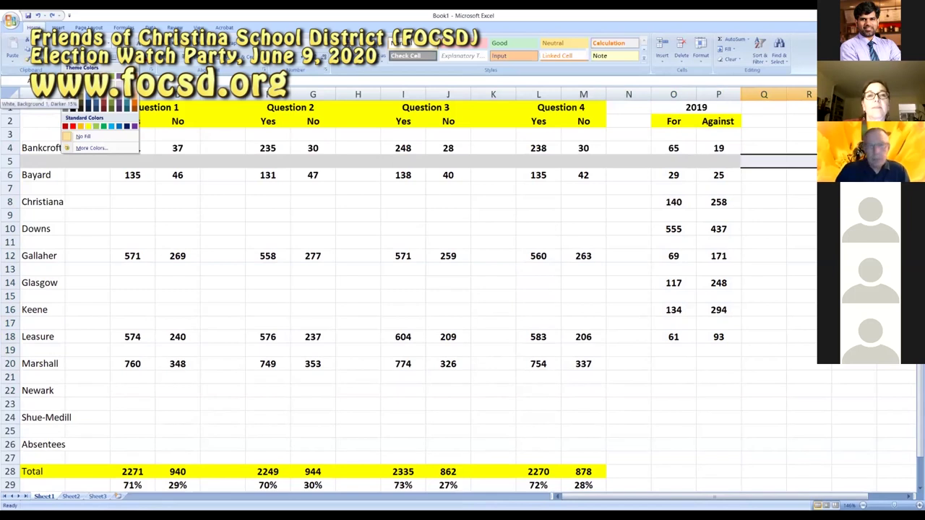
left_click(67, 86)
Step: Copy row 5's gray fill with the Format Painter onto every blank odd-numbered spacer row from 7 to 27
left_click(34, 70)
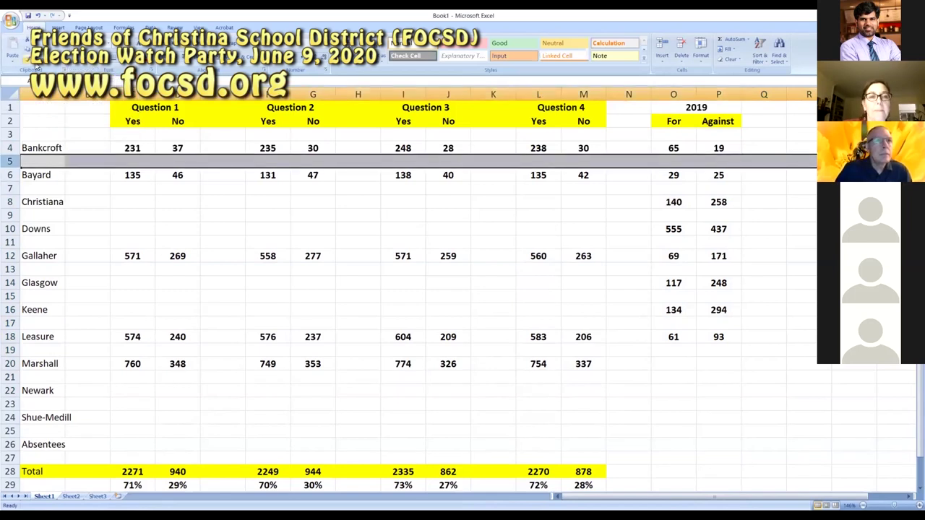
left_click(14, 188)
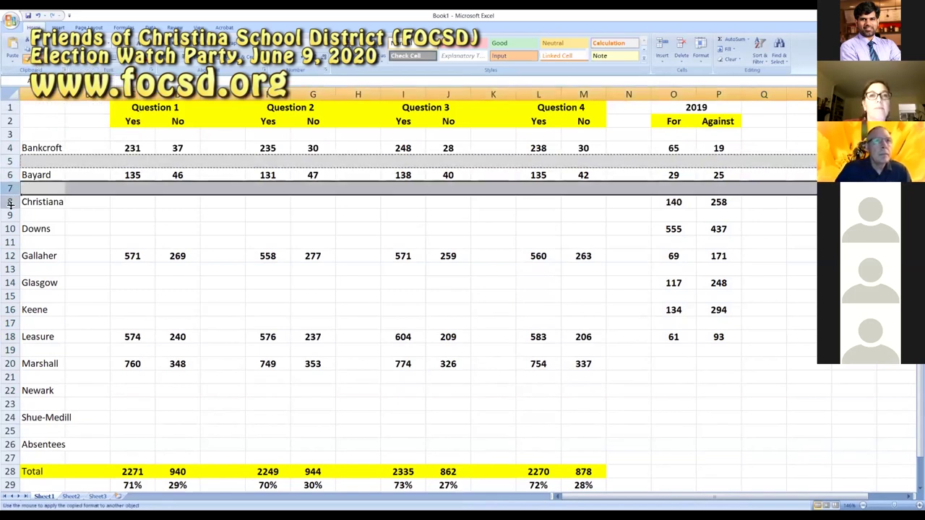
left_click(10, 214)
left_click(10, 242)
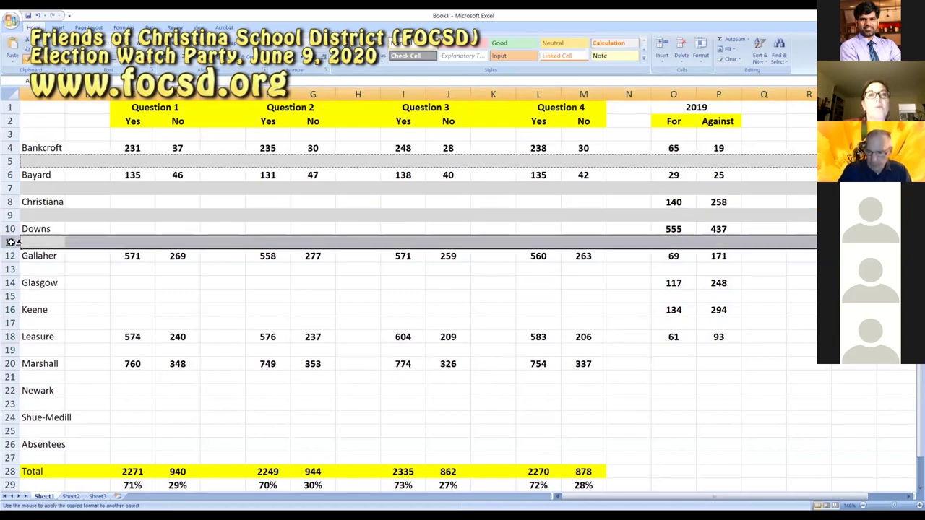
left_click(10, 269)
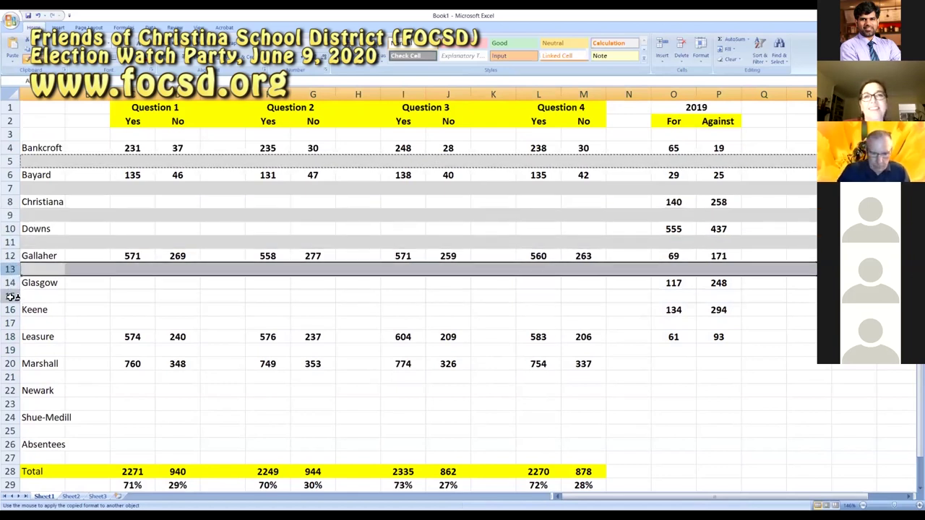
left_click(10, 295)
left_click(10, 323)
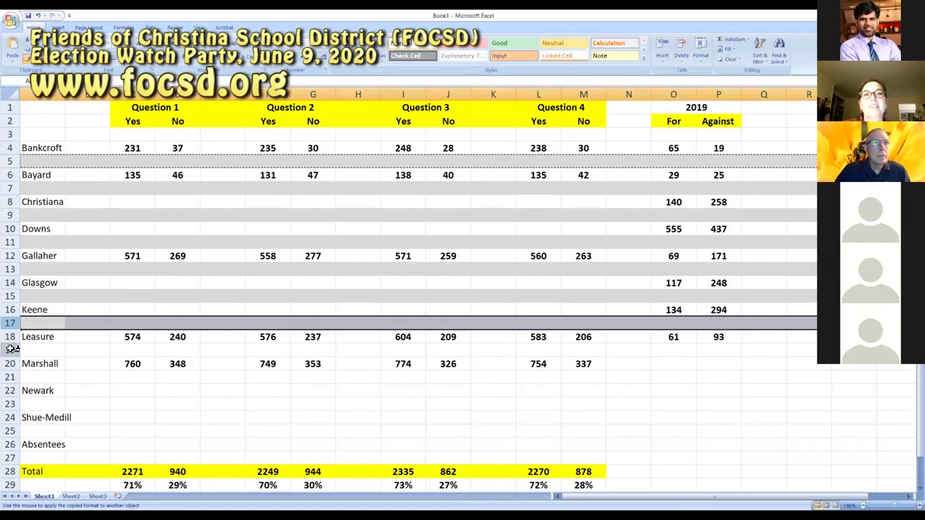
left_click(10, 349)
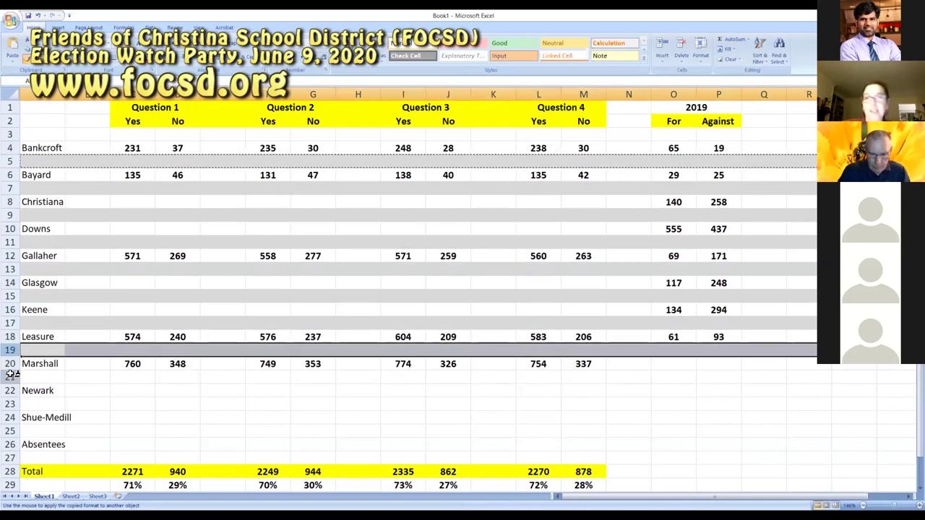
left_click(10, 376)
left_click(10, 404)
left_click(11, 431)
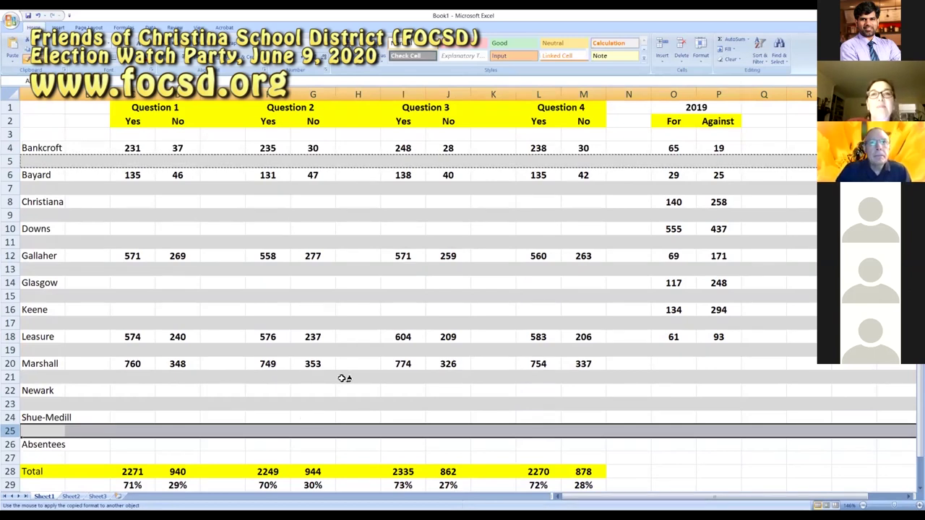
left_click(11, 457)
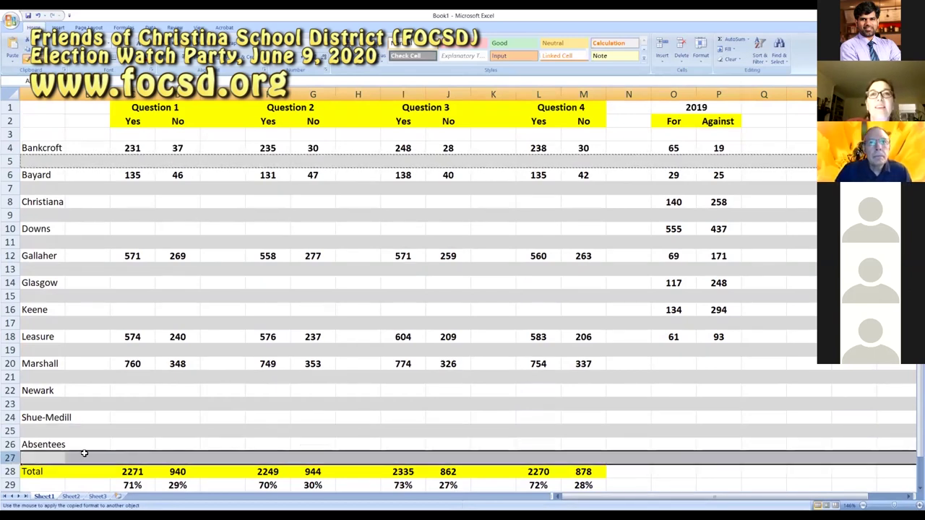
left_click(579, 227)
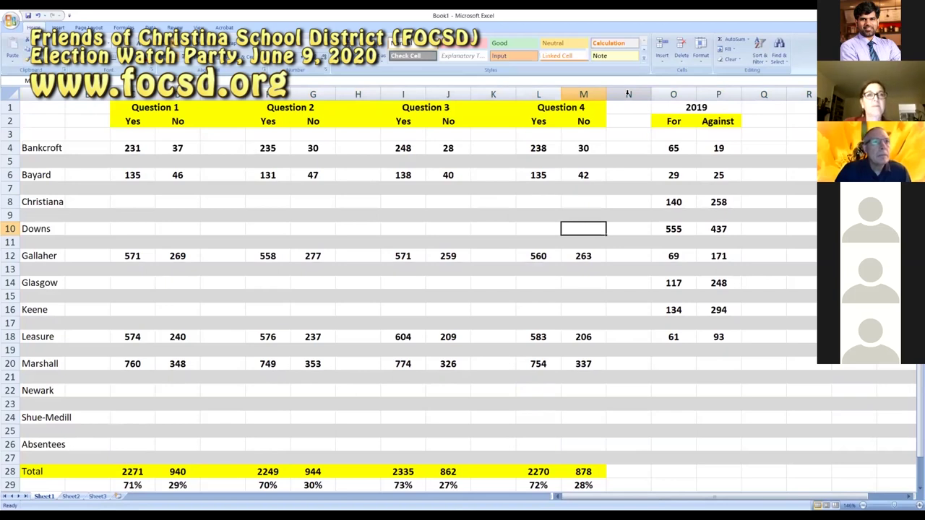
Step: Change the fill of spacer row 5 to a lighter gray
left_click(10, 162)
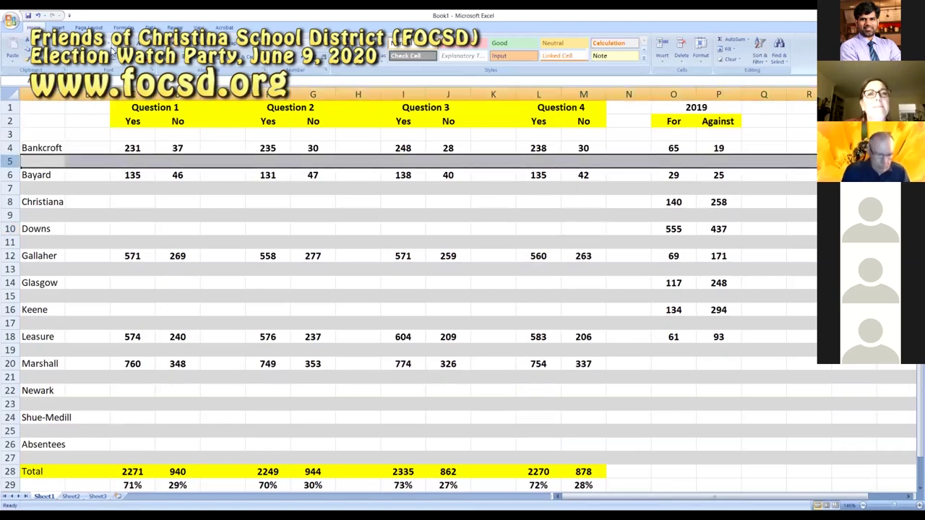
left_click(72, 59)
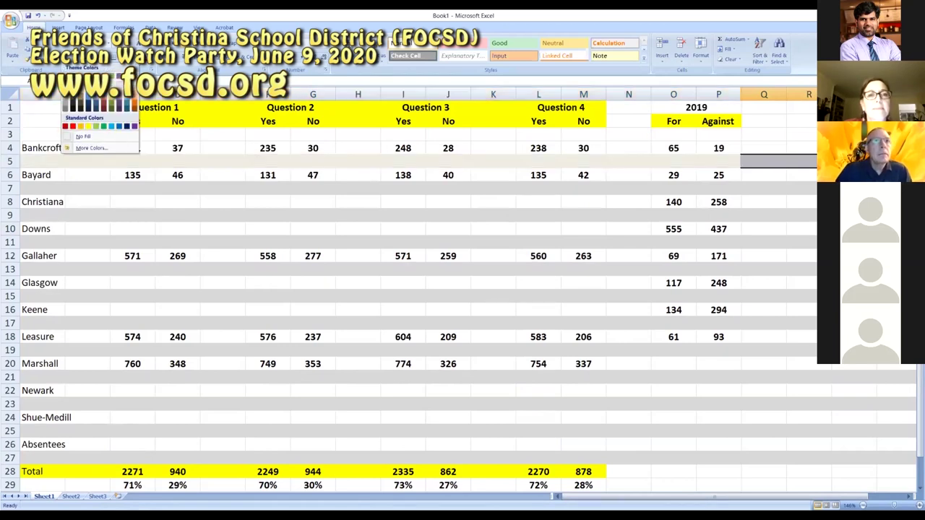
left_click(73, 59)
Step: Copy row 5's lighter gray fill with the Format Painter onto every odd-numbered spacer row from 7 to 27
left_click(27, 58)
left_click(10, 188)
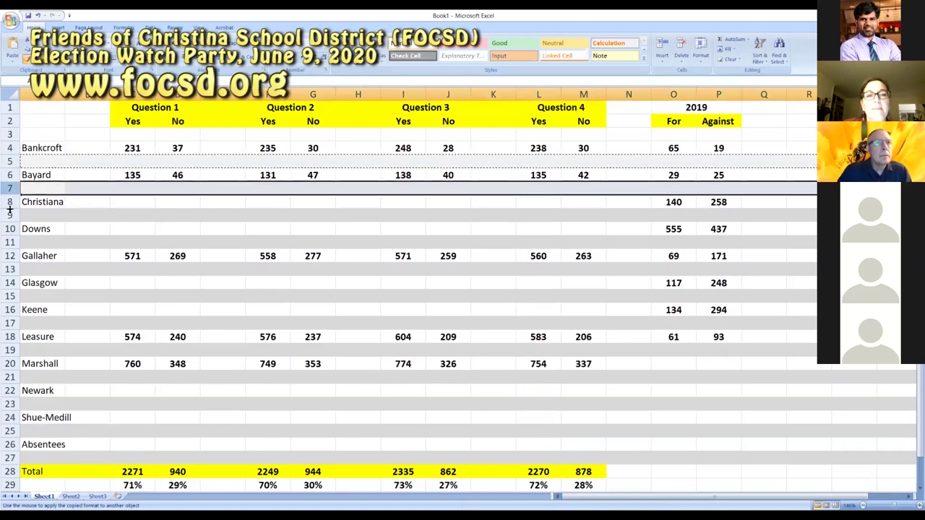
left_click(10, 215)
left_click(10, 242)
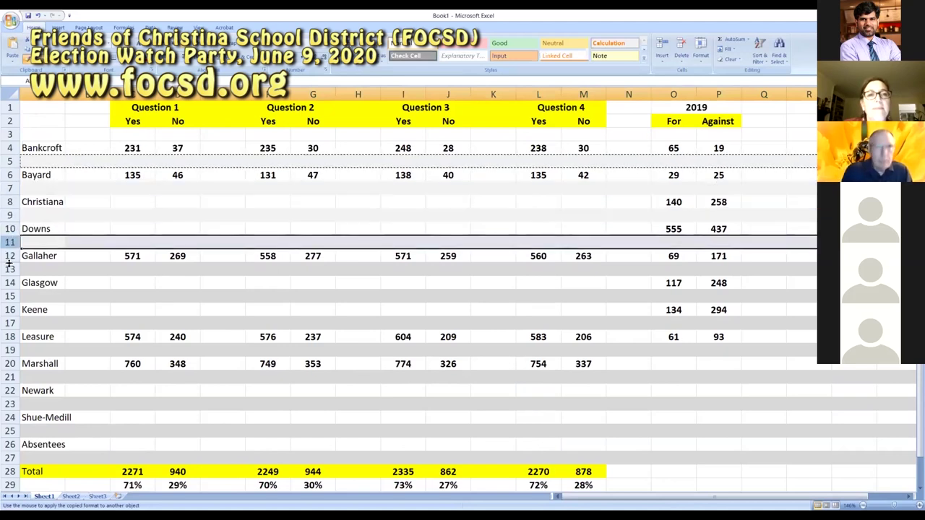
left_click(10, 269)
left_click(10, 296)
left_click(10, 323)
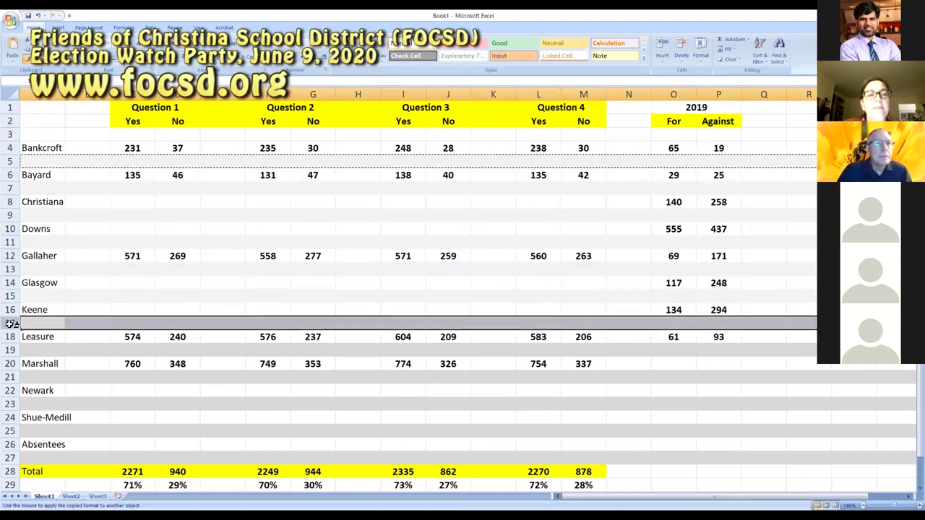
left_click(11, 350)
left_click(10, 376)
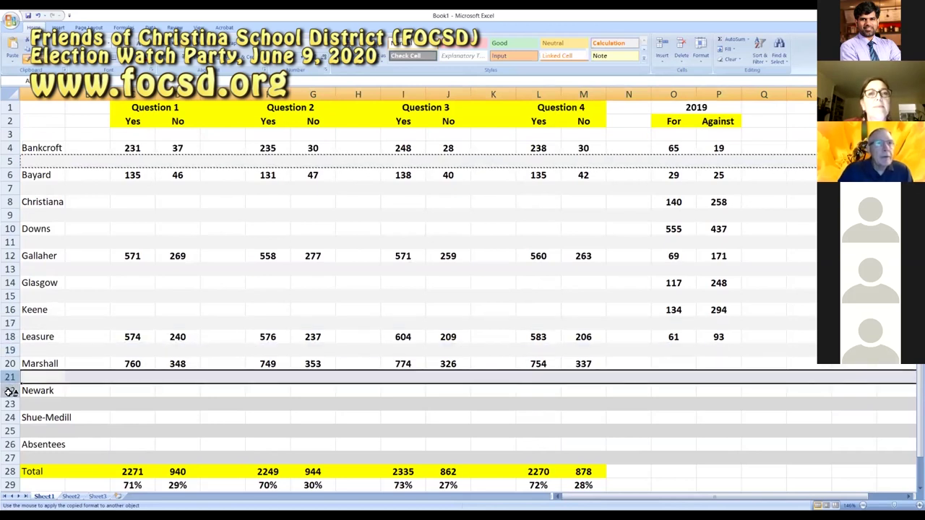
left_click(11, 403)
left_click(10, 431)
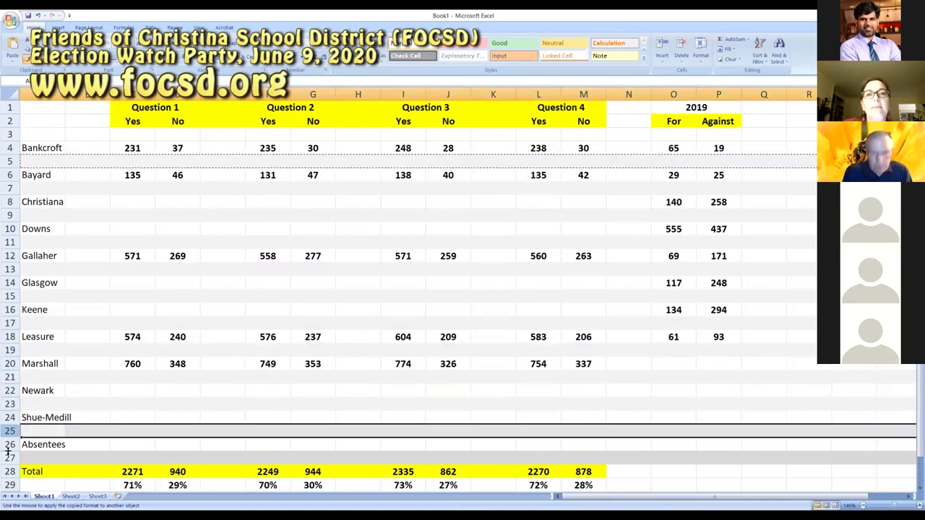
left_click(10, 458)
key("Escape")
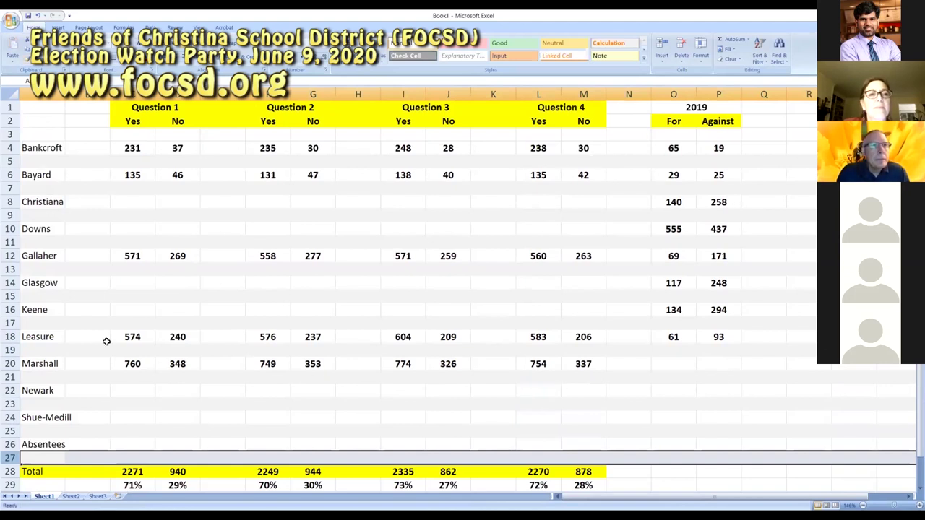
Step: Copy the 2019 Marshall Elementary counts, 190 and 265, from Sheet2 into Marshall's For and Against cells O20:P20 on Sheet1
left_click(71, 496)
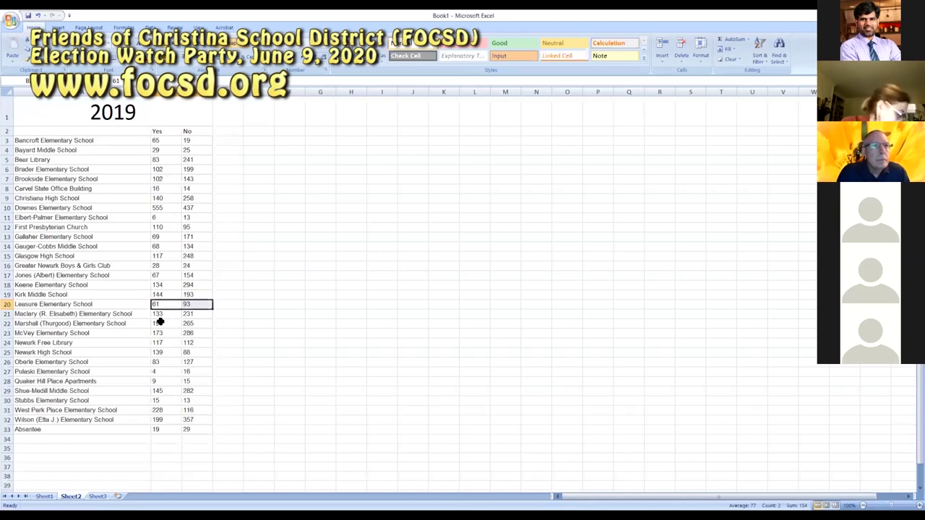
left_click_drag(158, 323, 186, 326)
key("ctrl+c")
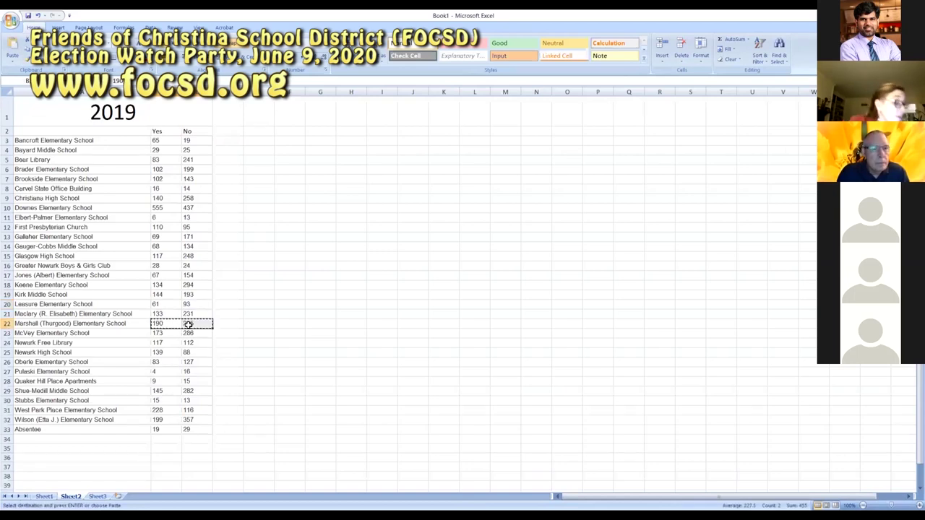
left_click(48, 496)
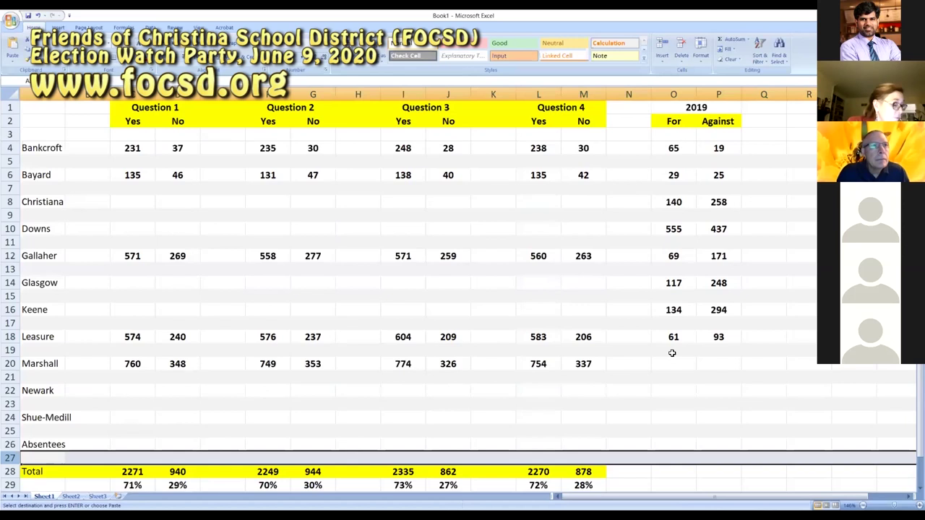
left_click(669, 362)
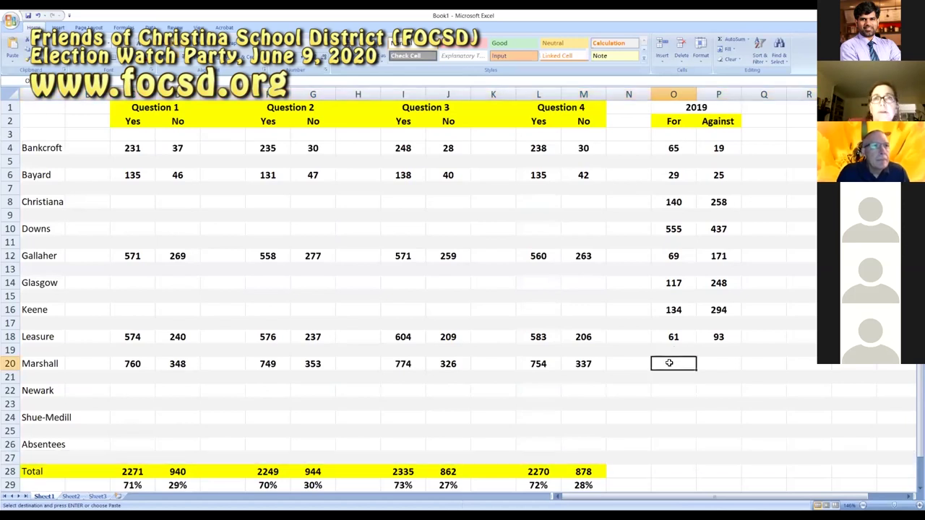
key("ctrl+v")
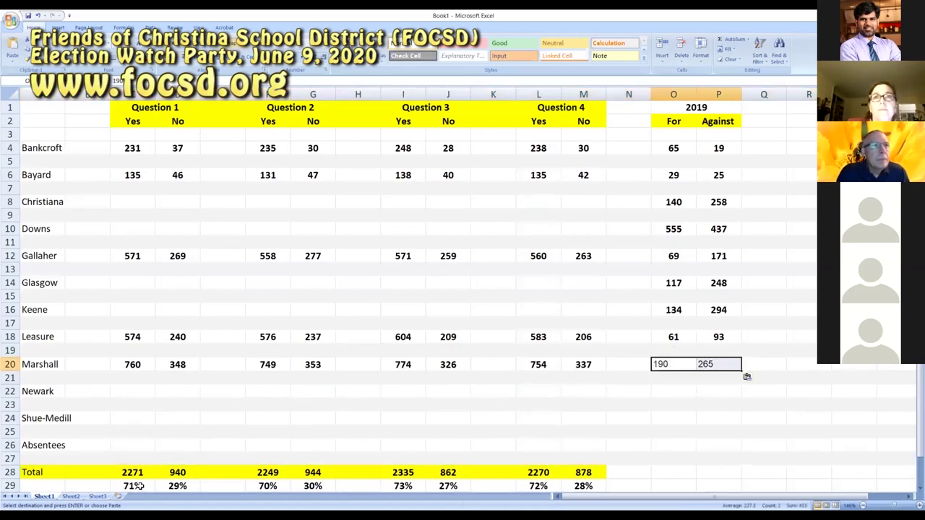
Step: Move the 2019 Newark High School counts, 139 and 88, from Sheet2 into Newark's For and Against cells O22:P22 on Sheet1
left_click(70, 497)
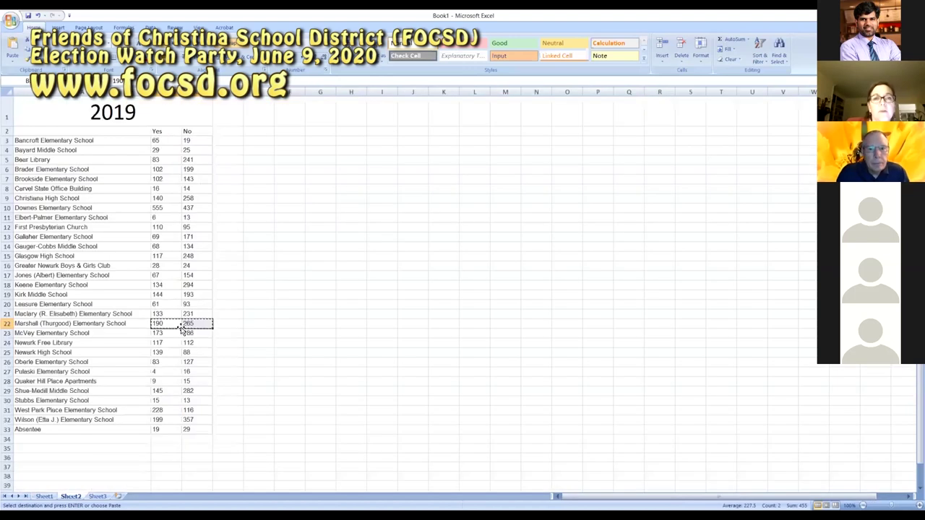
key("ctrl+Page_Up")
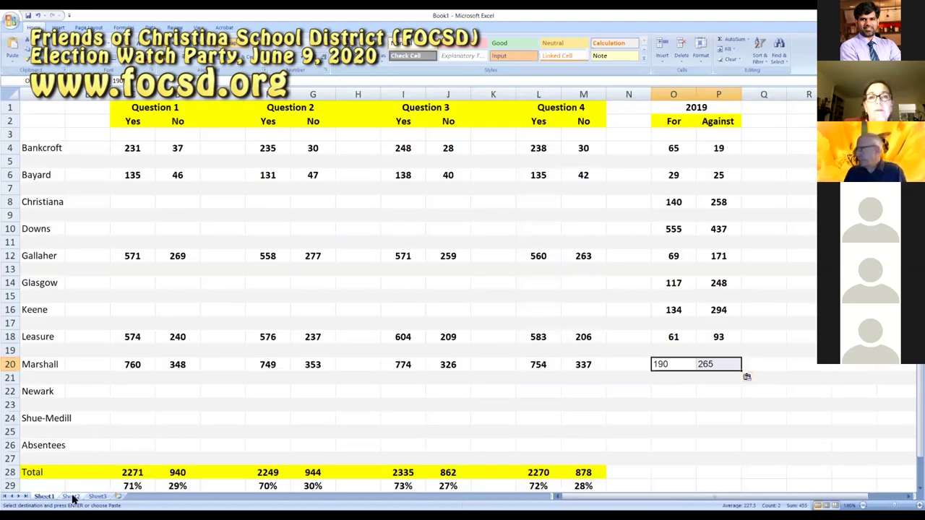
left_click(71, 497)
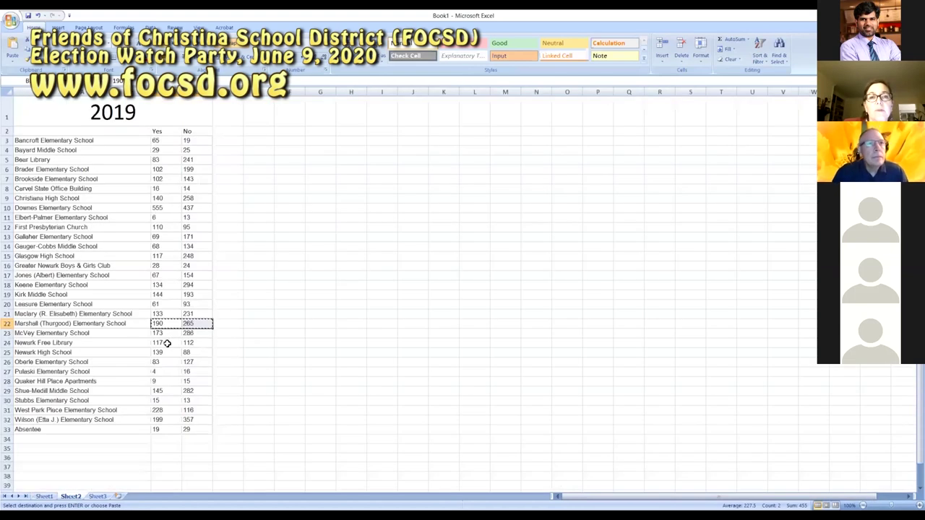
left_click_drag(163, 352, 186, 353)
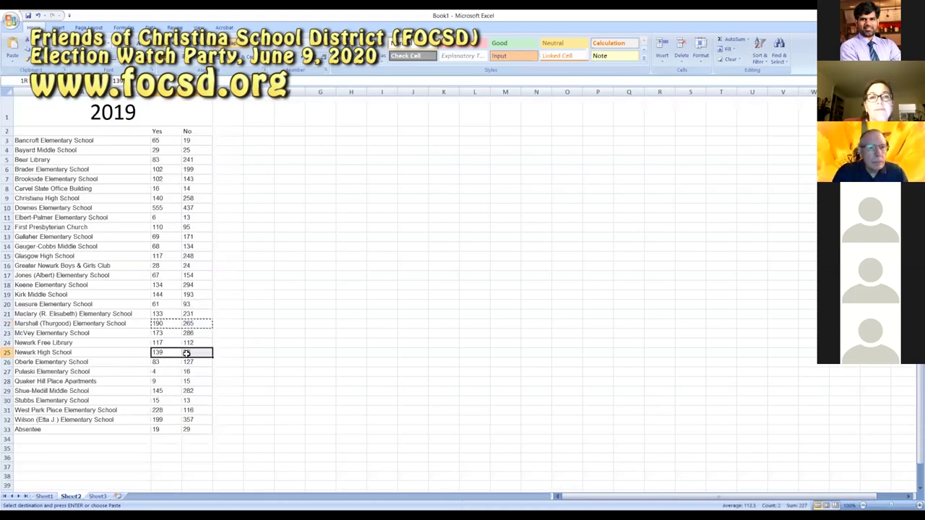
key("ctrl+c")
key("Return")
key("ctrl+c")
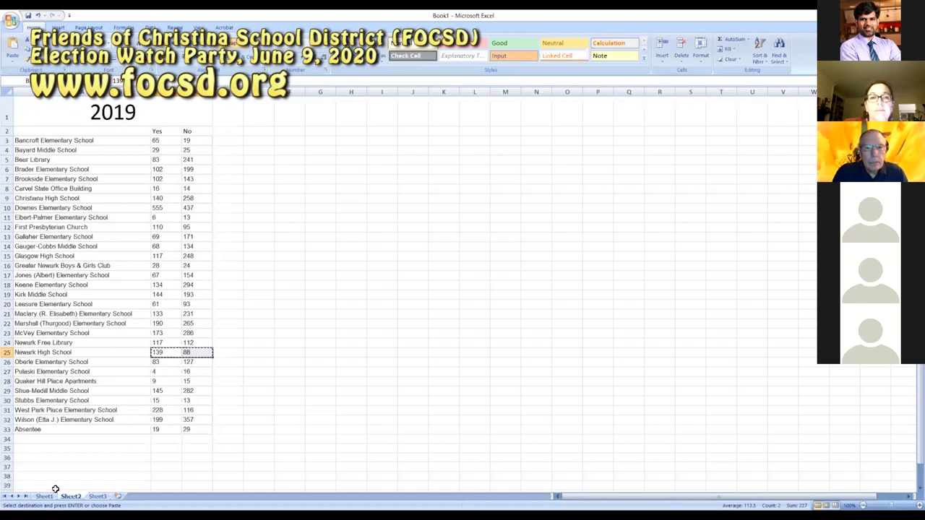
left_click(45, 496)
left_click(673, 390)
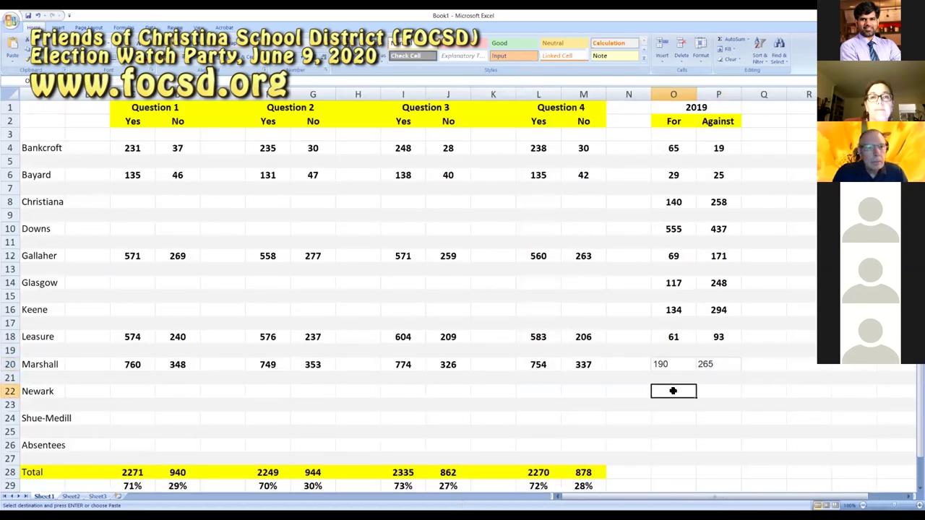
key("Return")
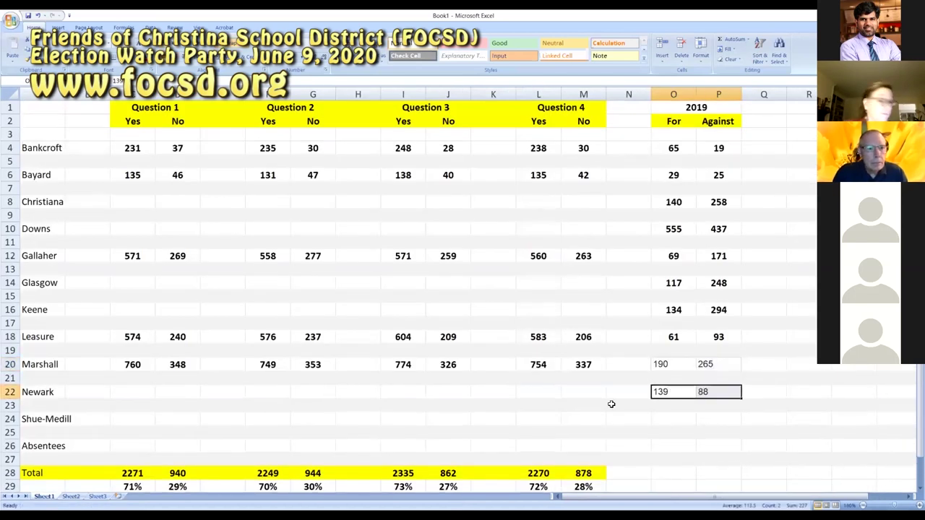
Step: Copy the 2019 Shue-Medill Middle School counts, 145 and 282, from Sheet2 into O24:P24 on Sheet1
key("ctrl+Page_Down")
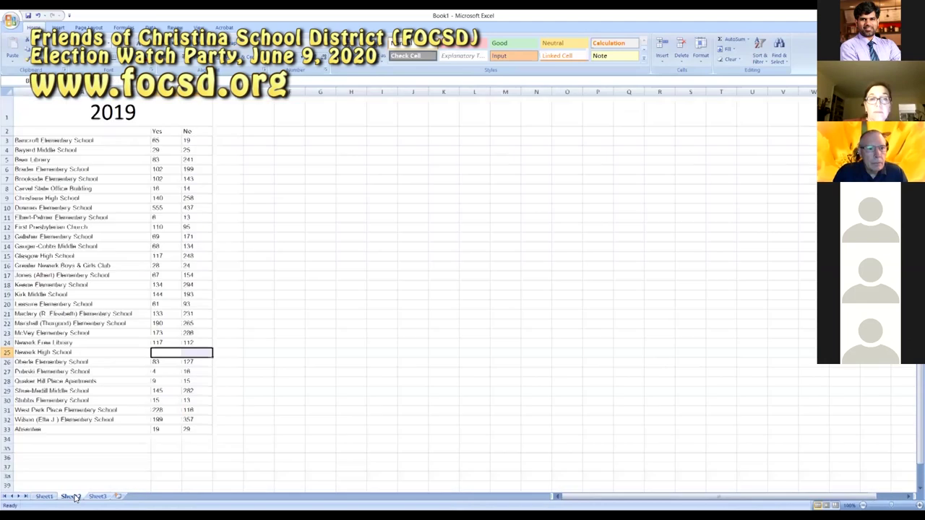
left_click(160, 391)
left_click_drag(160, 391, 190, 389)
key("ctrl+c")
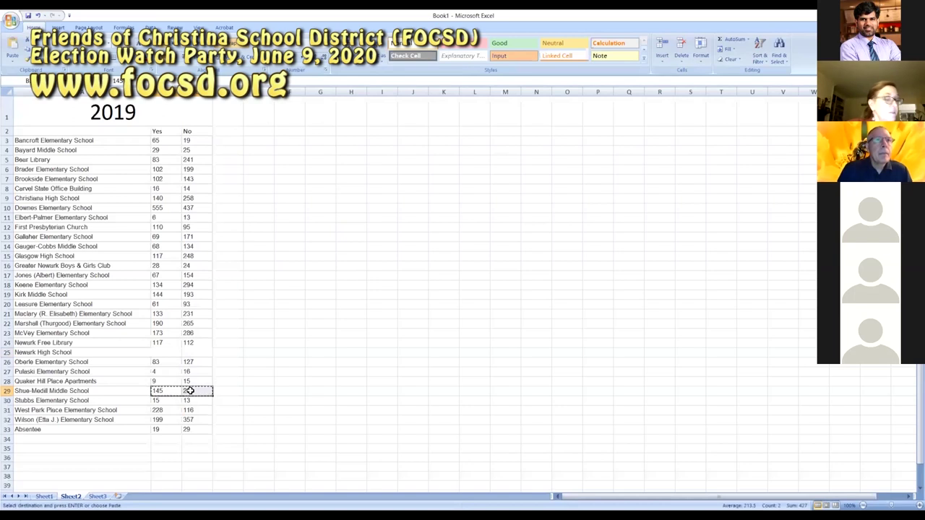
left_click(50, 497)
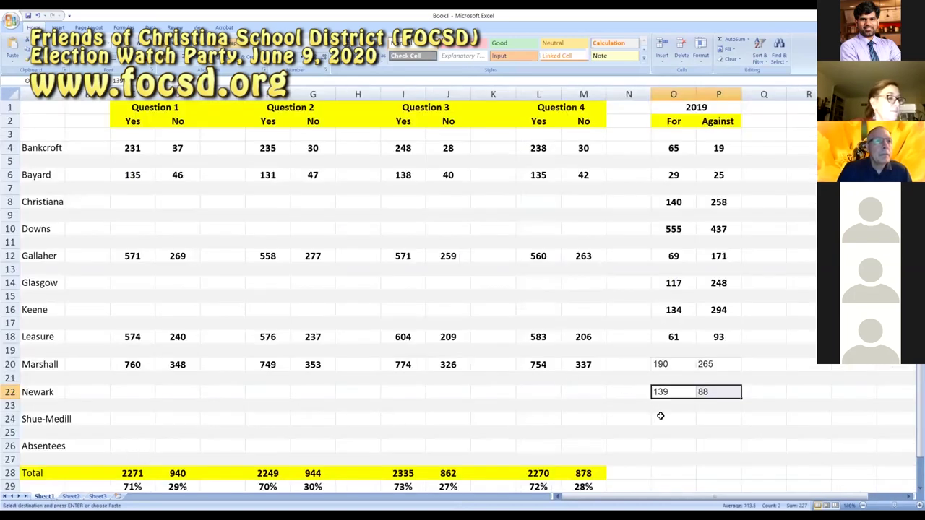
left_click(661, 419)
key("ctrl+v")
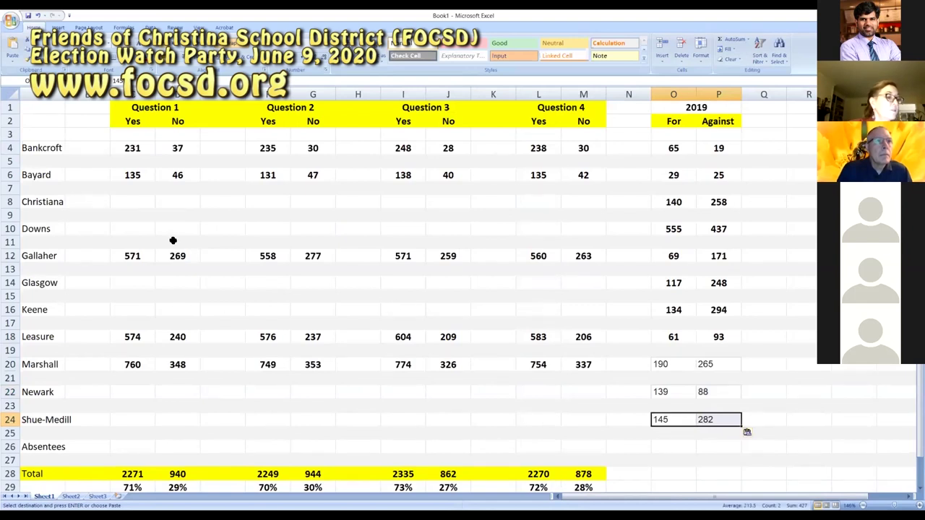
Step: Enter Christiana's Question 1 votes in row 8 as 695 Yes and 501 No
left_click(134, 201)
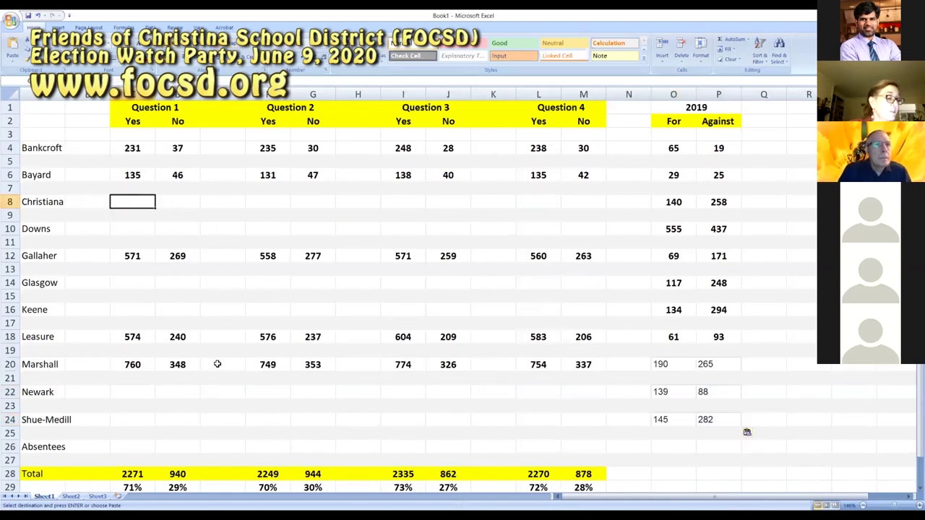
type("69")
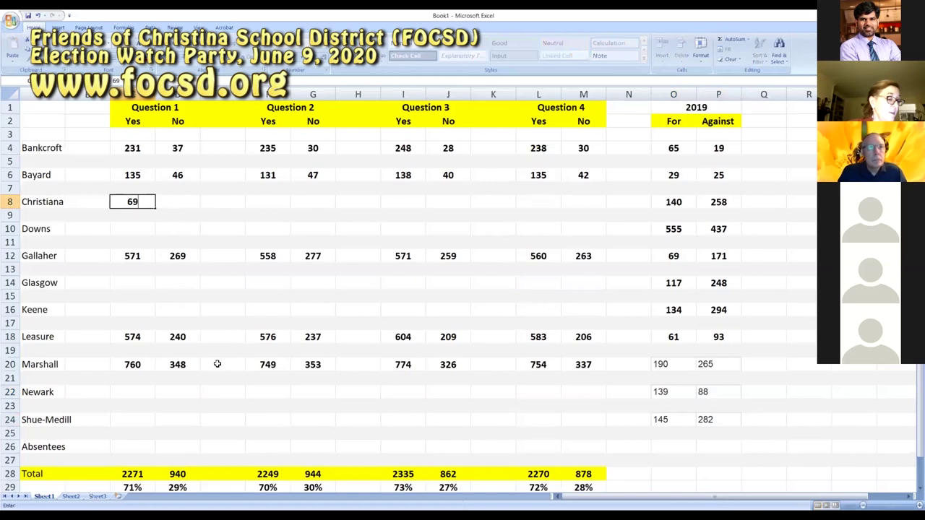
type("5")
key("Tab")
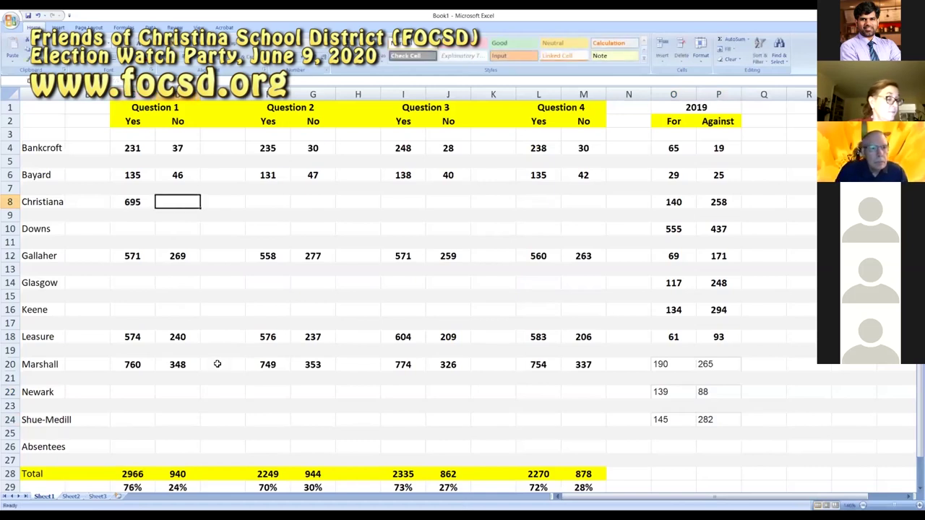
type("504")
key("BackSpace")
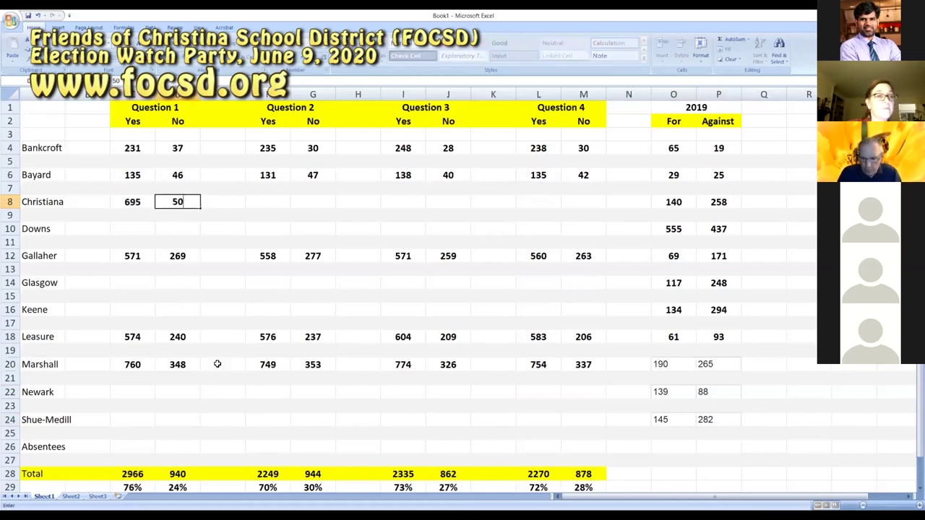
type("1")
key("Tab")
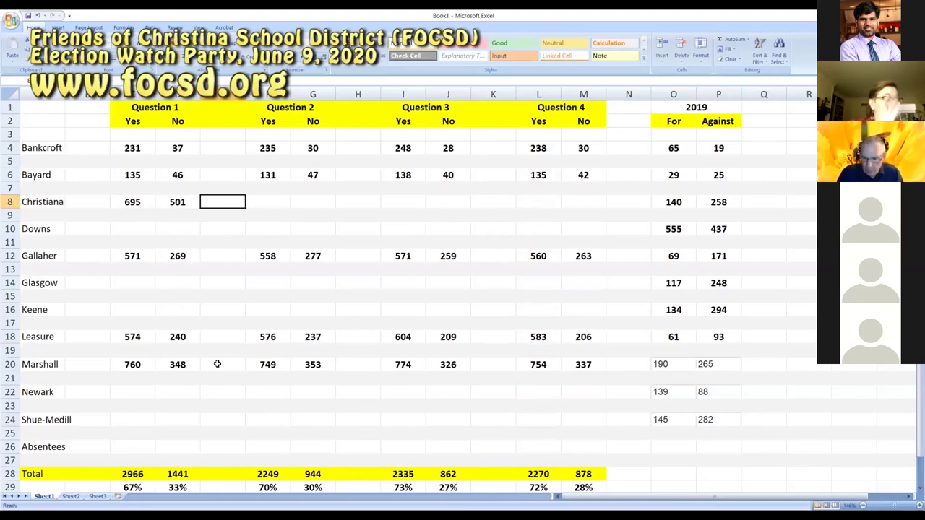
Step: Enter Christiana's Question 2 votes in row 8 as 677 Yes and 516 No
key("Tab")
type("677")
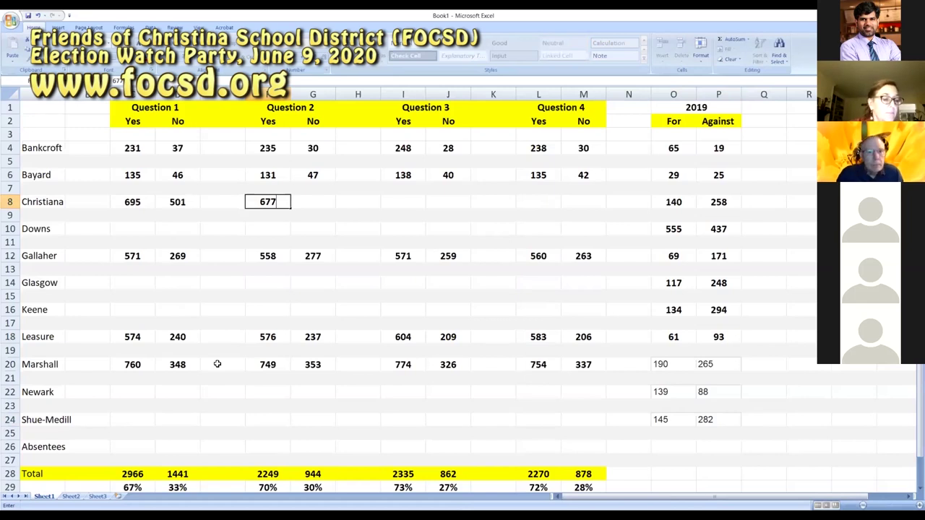
type("52")
key("BackSpace")
key("BackSpace")
key("Tab")
type("516")
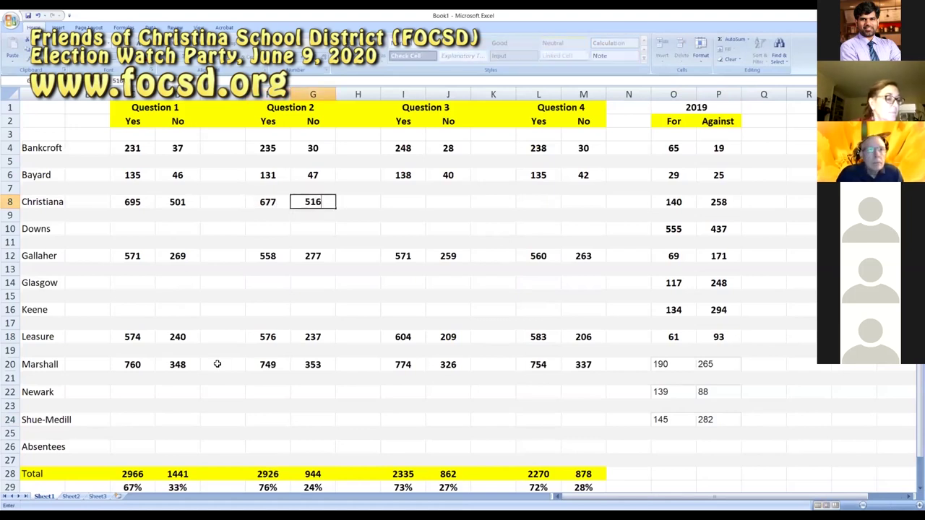
key("Tab")
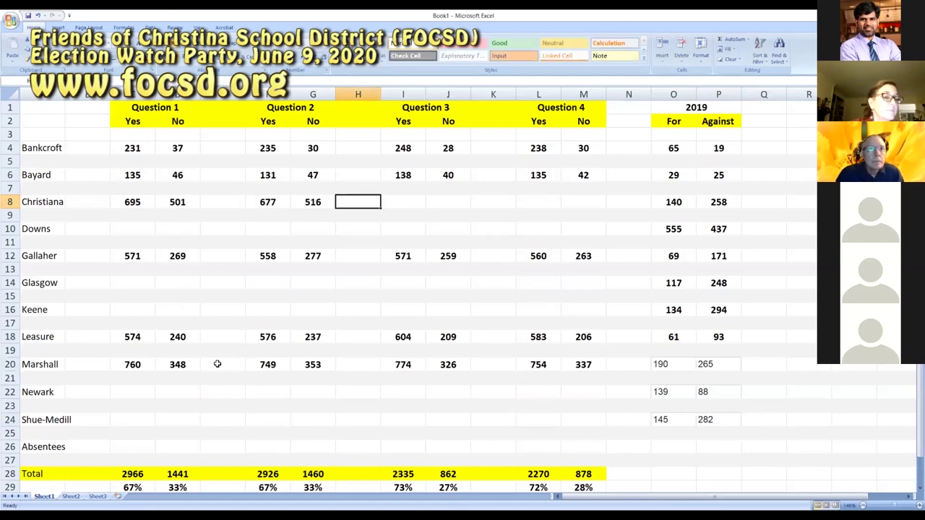
Step: Enter Christiana's Question 3 votes in row 8 as 728 Yes and 461 No
key("Tab")
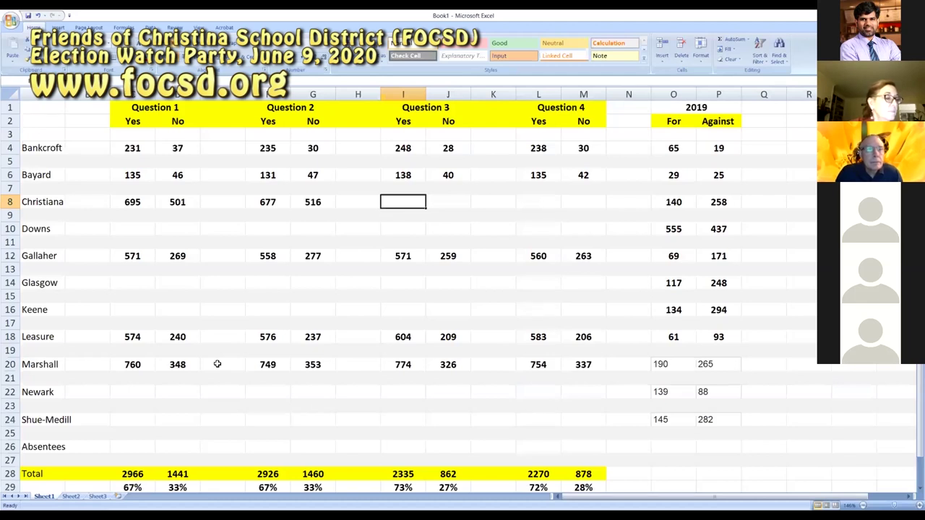
type("728")
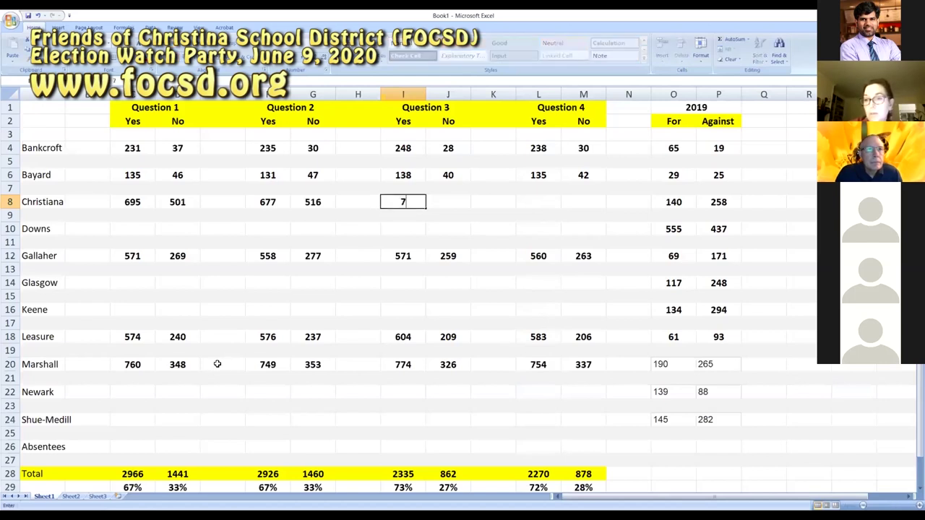
key("Tab")
type("461")
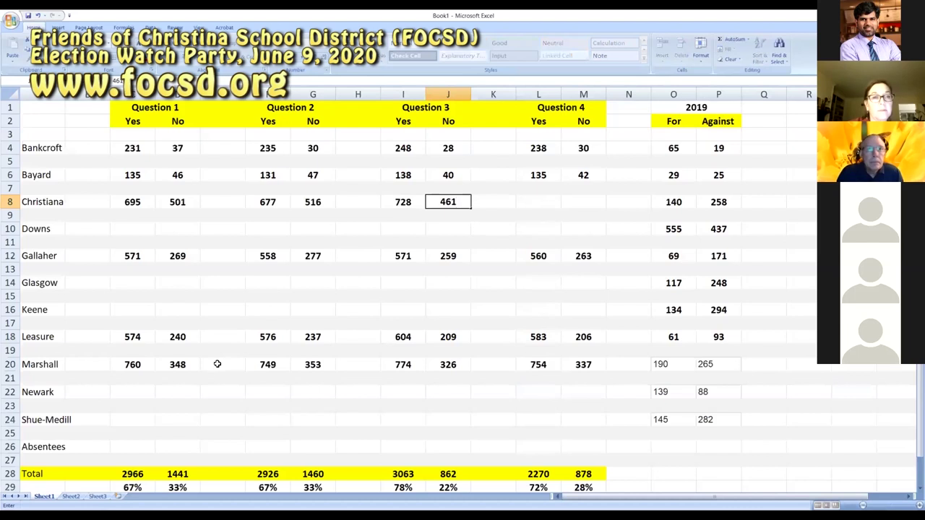
key("Tab")
Step: Enter Christiana's Question 4 votes in row 8 as 699 Yes and 483 No
key("Tab")
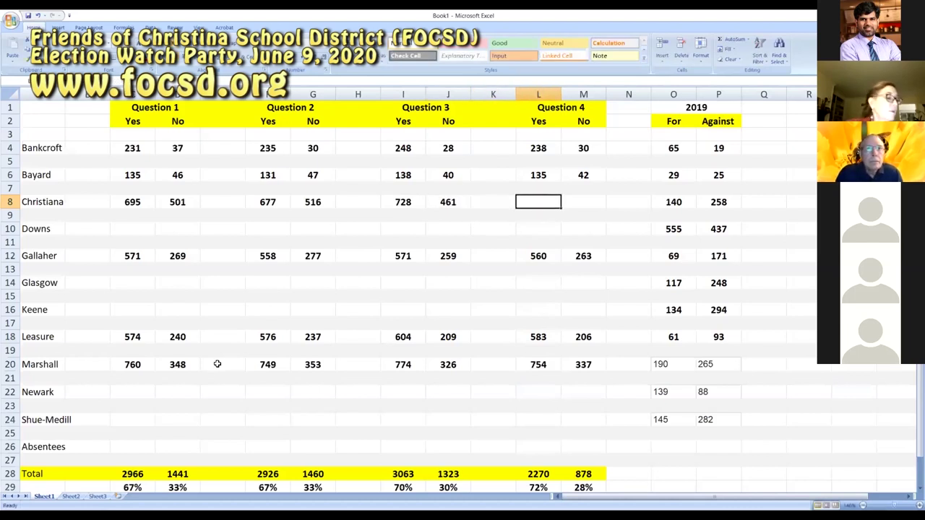
type("699")
key("Tab")
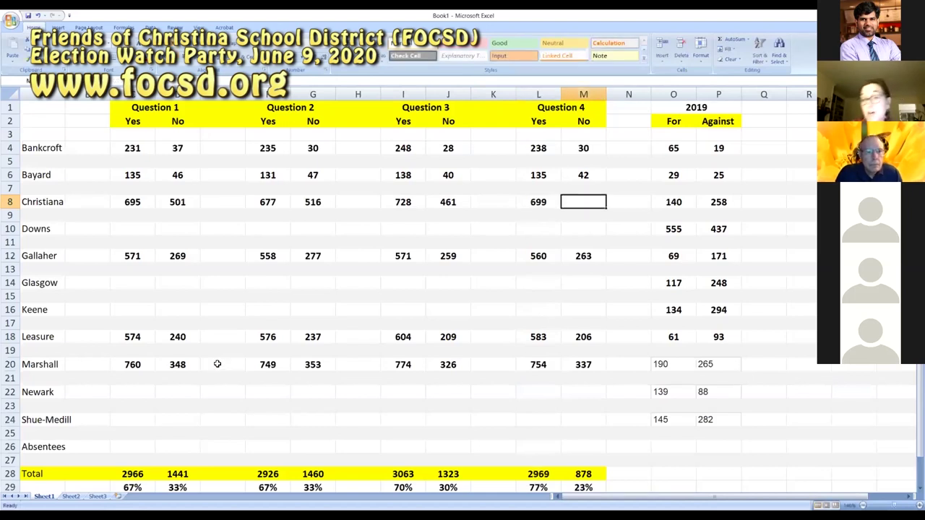
type("483")
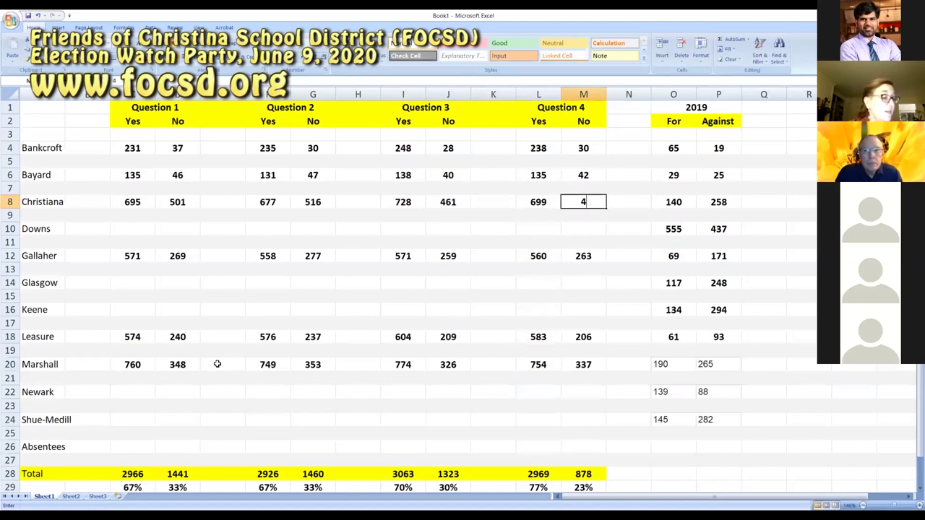
key("Return")
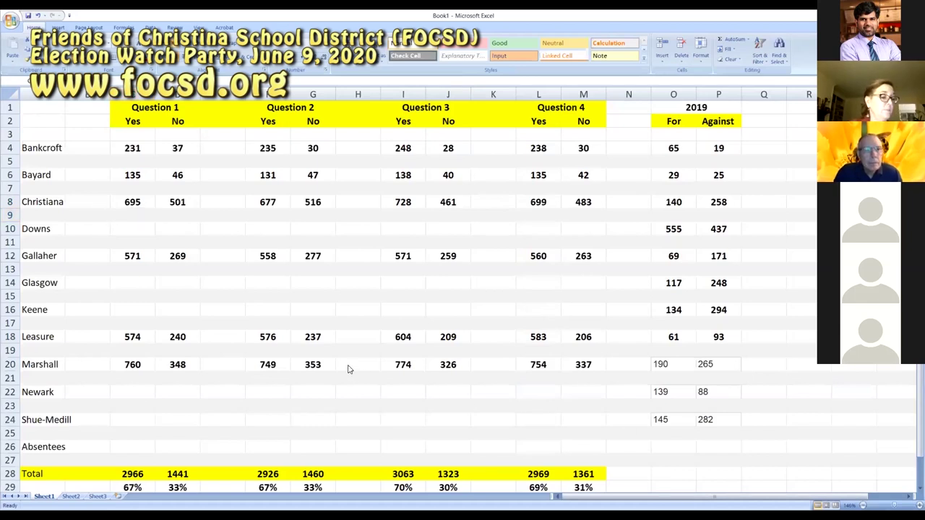
Step: Apply the formatting of O18 to the 2019 counts for Marshall, Newark and Shue-Medill in columns O and P
left_click(670, 338)
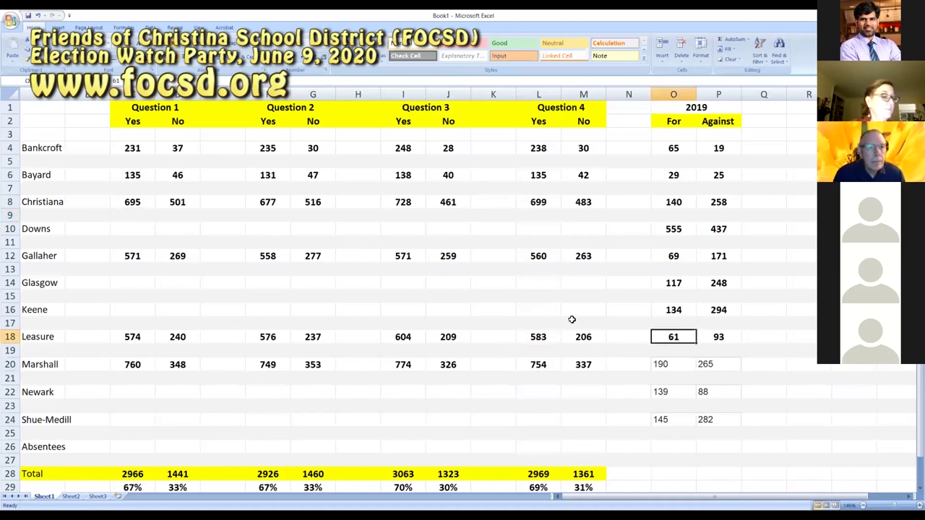
left_click(27, 61)
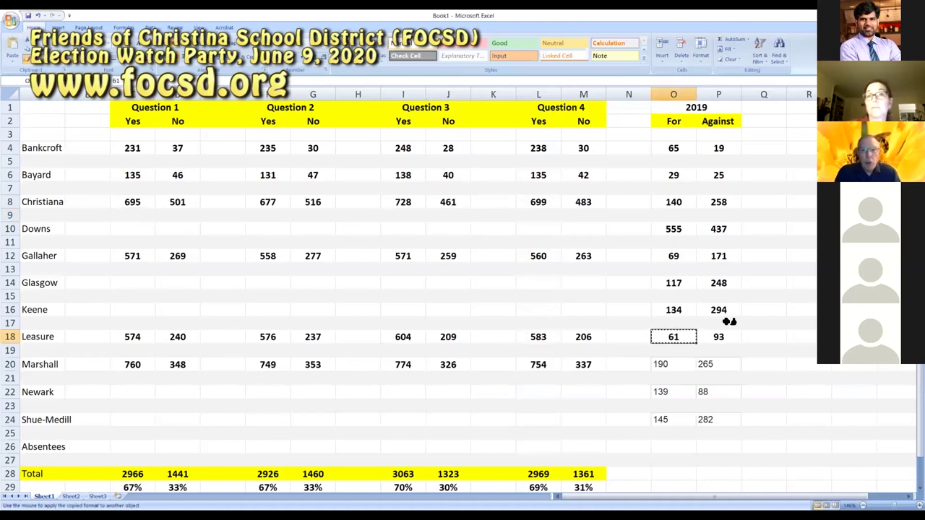
left_click_drag(687, 364, 715, 363)
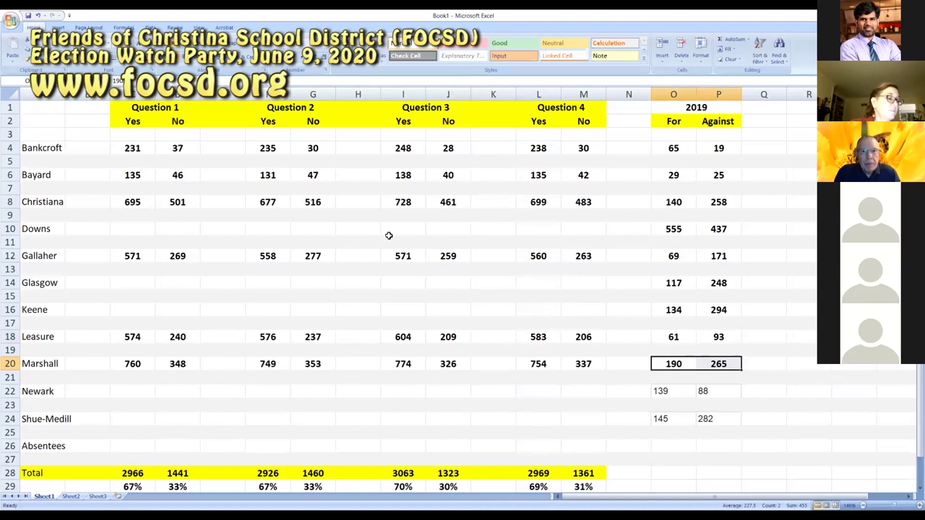
left_click(27, 61)
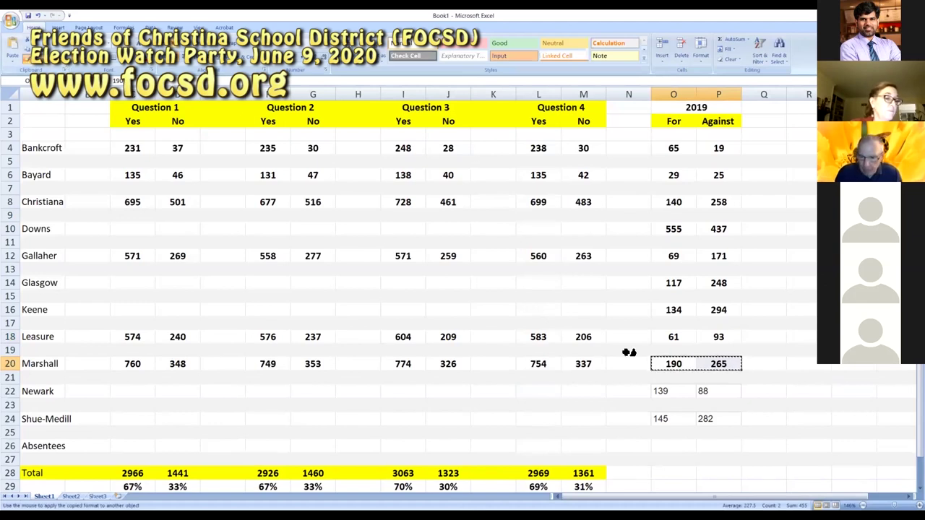
left_click_drag(668, 391, 715, 391)
left_click_drag(672, 418, 707, 423)
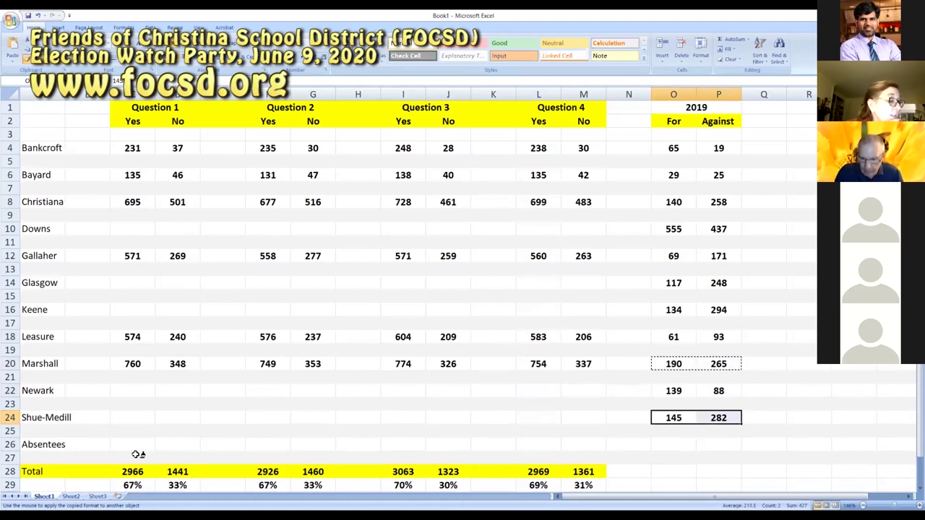
Step: Match the formatting of the 2019 Absentee counts on Sheet2, and copy 19 and 29 into O26:P26 on Sheet1
left_click(72, 497)
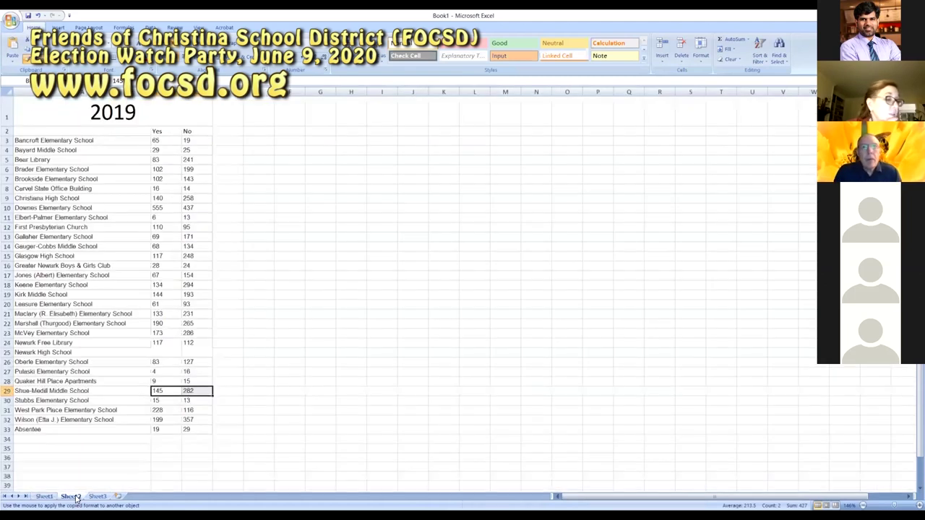
left_click(171, 430)
left_click_drag(171, 430, 187, 429)
key("ctrl+c")
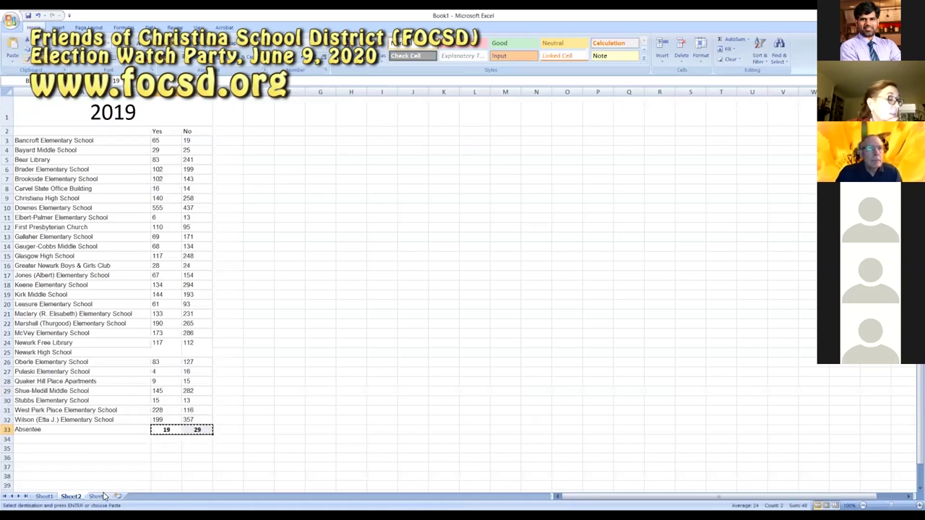
left_click(46, 497)
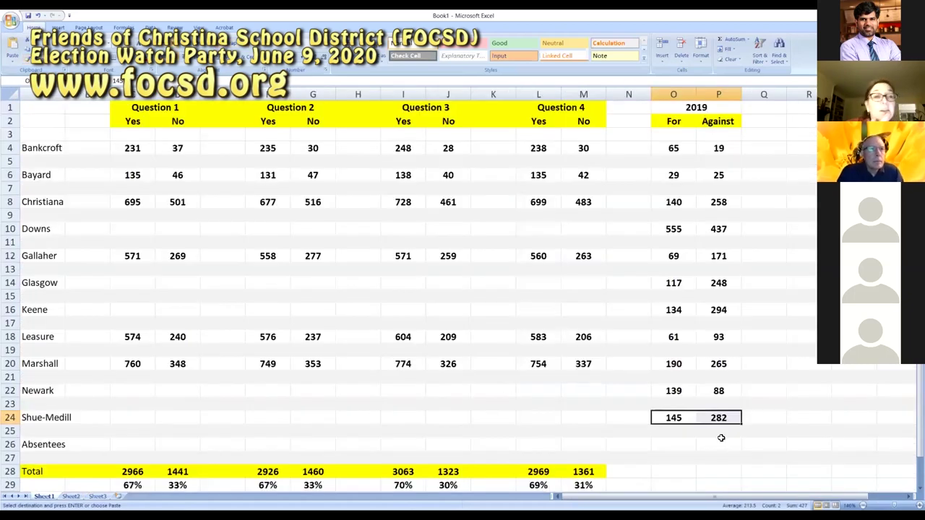
left_click(673, 444)
key("ctrl+v")
Step: Calculate Bankcroft's 2019 For share in Q4 with =O4/(O4+P4) and format it as a percentage
left_click(718, 470)
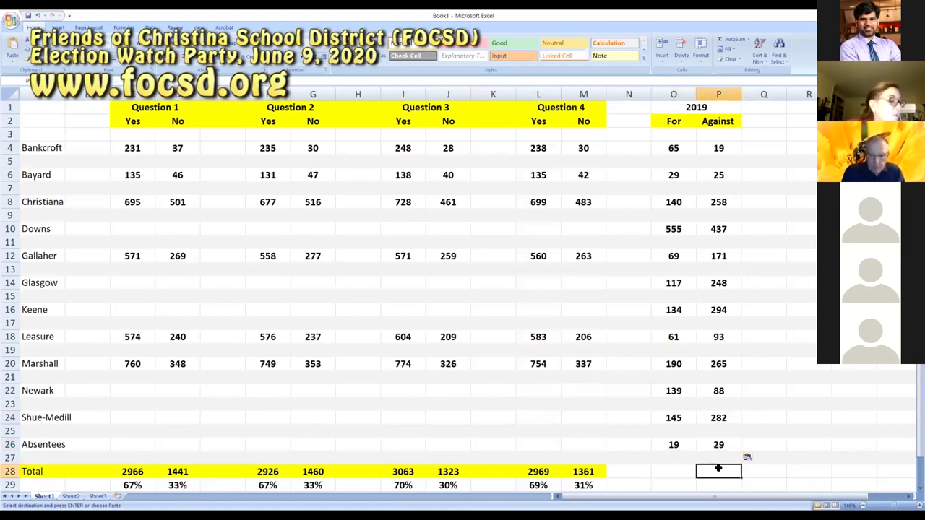
key("Up")
key("Up")
key("Up")
key("Up")
key("Up")
key("Up")
key("Up")
key("Up")
key("Up")
key("Up")
key("Up")
key("Up")
key("Up")
key("Up")
key("Up")
key("Up")
key("Up")
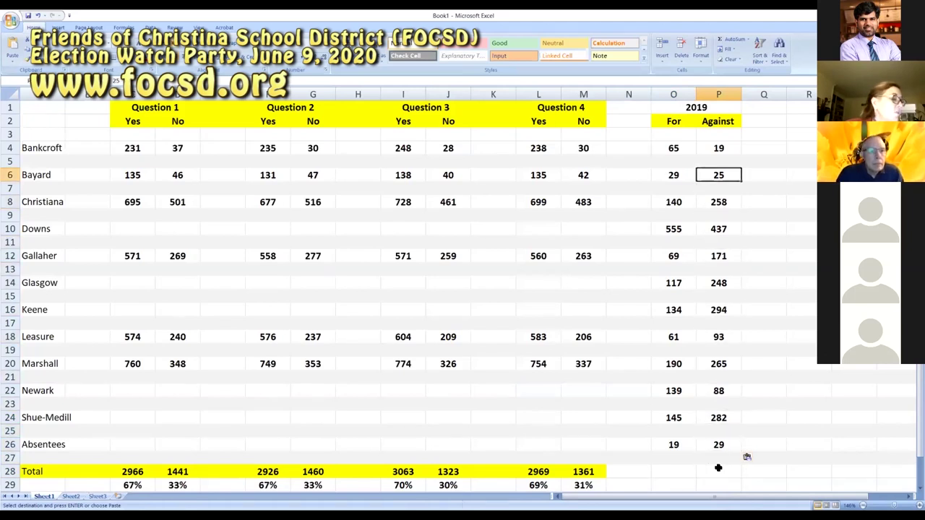
key("Right")
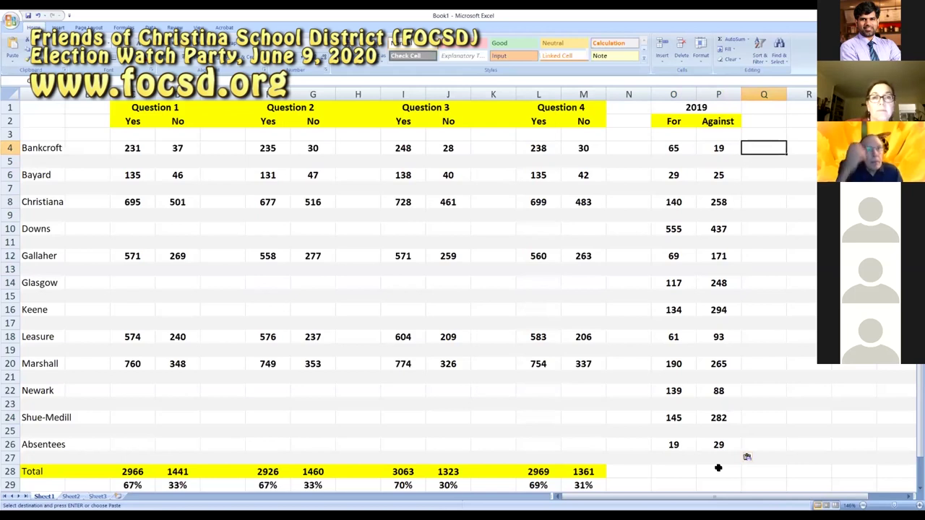
type("=")
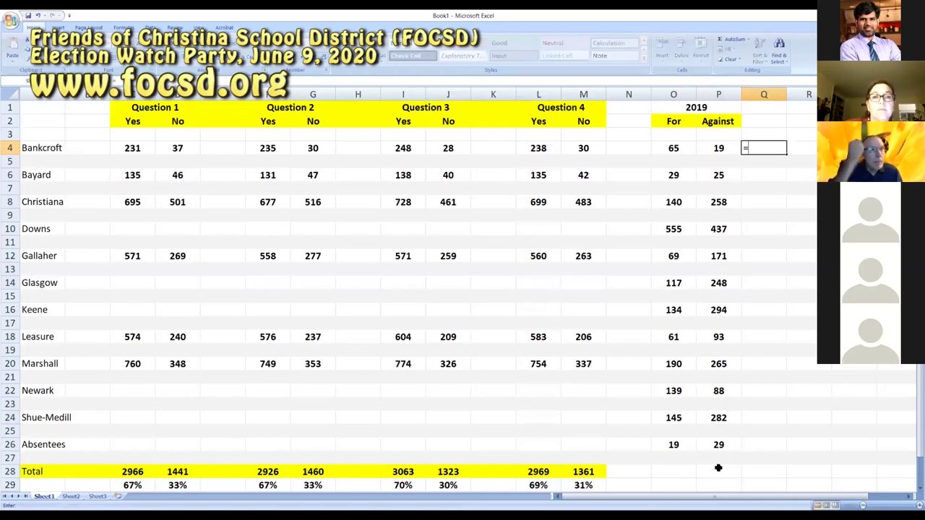
type("O4/")
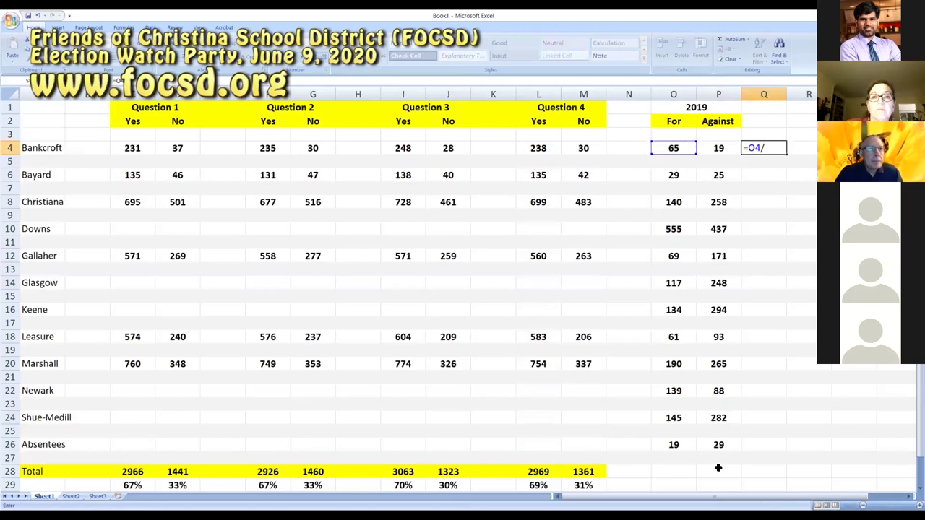
key("Left")
key("Right")
key("BackSpace")
key("BackSpace")
type("(")
key("Left")
key("Left")
type("+")
key("Left")
key("Return")
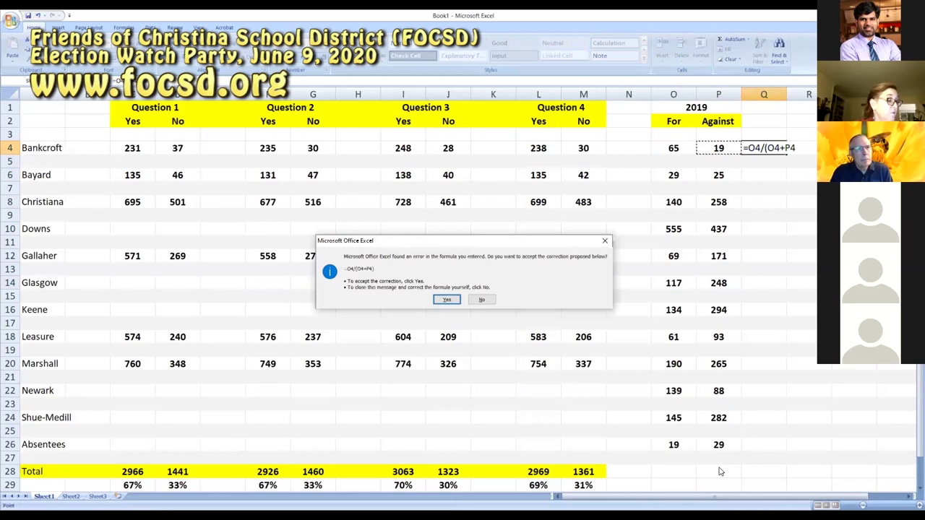
key("Return")
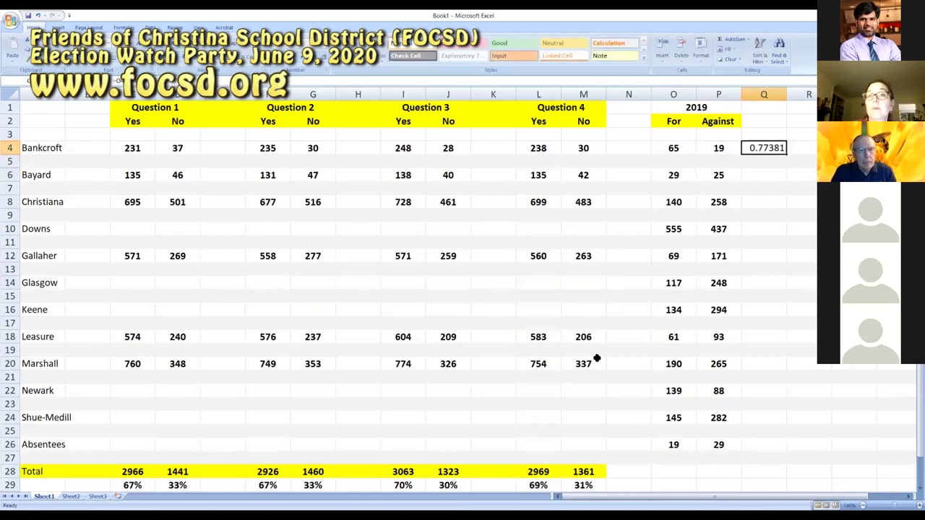
left_click(295, 64)
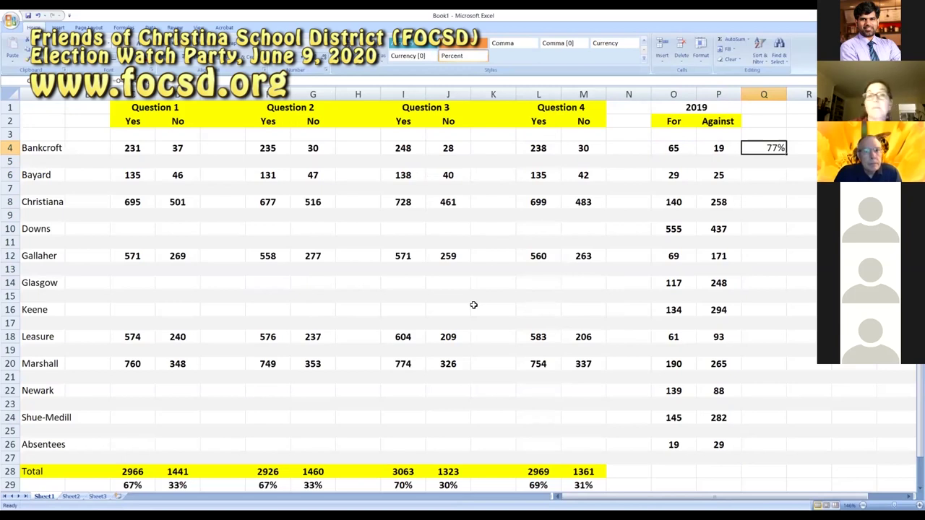
Step: Copy the percentage formula from Q4 into column Q for every row with votes, from Bayard in Q6 through Absentees in Q26
key("ctrl+c")
key("Down")
key("Down")
key("ctrl+v")
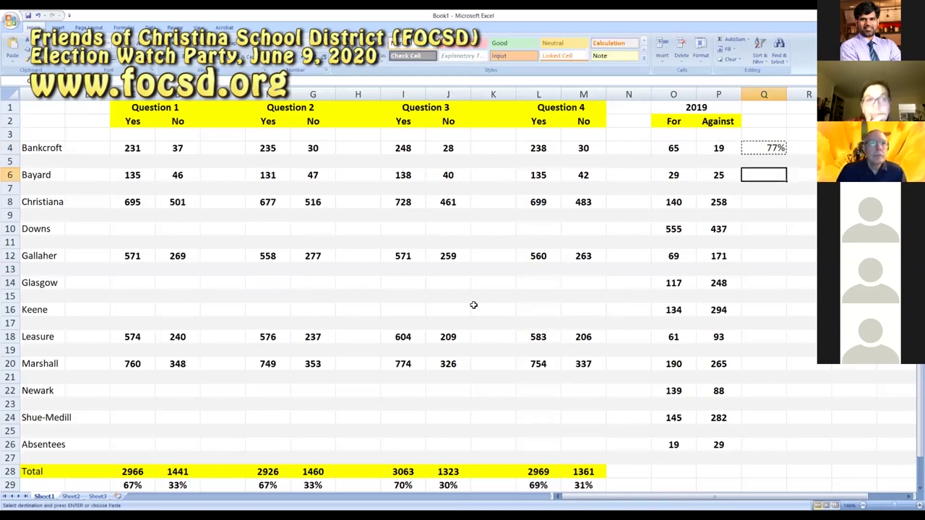
key("Down")
key("Down")
key("ctrl+v")
key("Down")
key("Down")
key("ctrl+v")
key("Down")
key("Down")
key("ctrl+v")
key("Down")
key("Down")
key("ctrl+v")
key("Down")
key("Down")
key("ctrl+v")
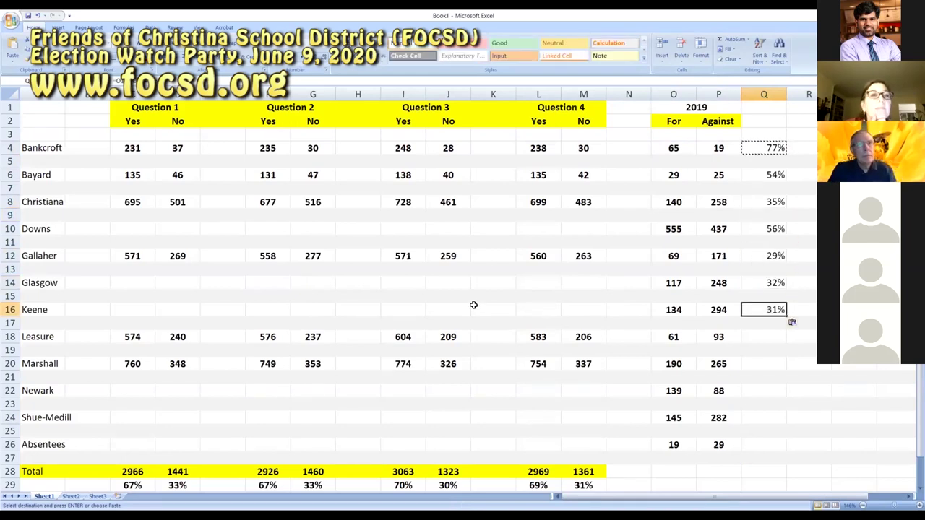
key("Down")
key("Down")
key("ctrl+v")
key("Down")
key("Down")
key("ctrl+v")
key("Down")
key("Down")
key("ctrl+v")
key("Down")
key("Down")
key("ctrl+v")
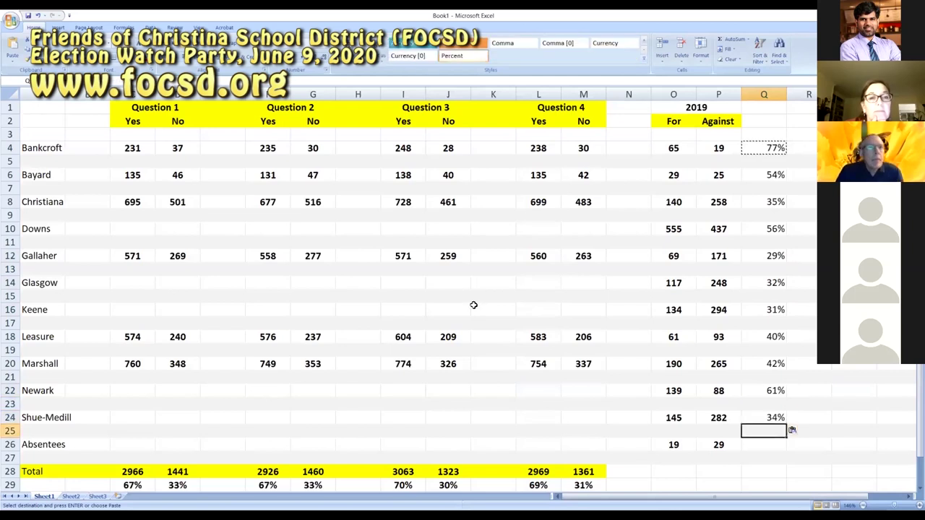
key("Down")
key("Down")
key("ctrl+v")
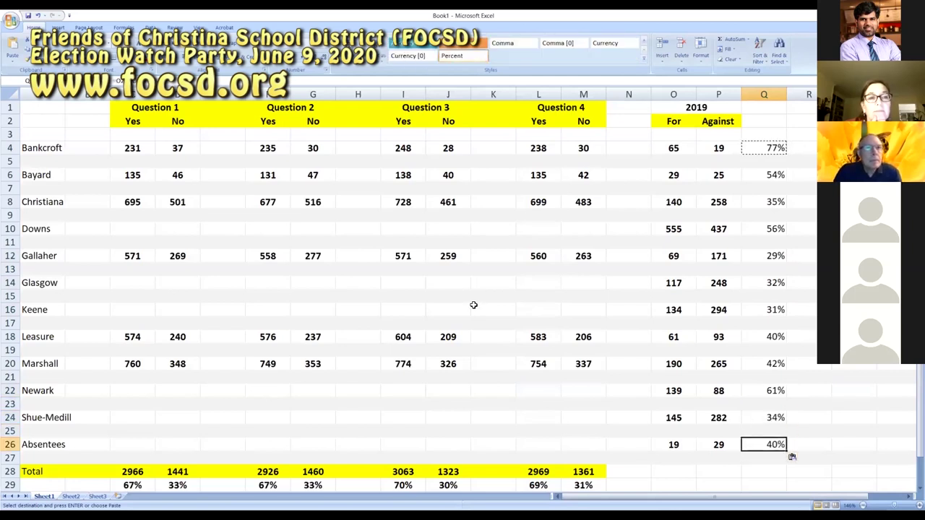
Step: Calculate Bankcroft's 2019 Against share in R4 with =P4/(O4+P4) and format it as a percentage
key("Up")
key("Up")
key("Up")
key("Up")
key("Up")
key("Up")
key("Up")
key("Up")
key("Up")
key("Up")
key("Up")
key("Up")
key("Up")
key("Up")
key("Up")
key("Up")
key("Up")
key("Up")
key("Up")
key("Up")
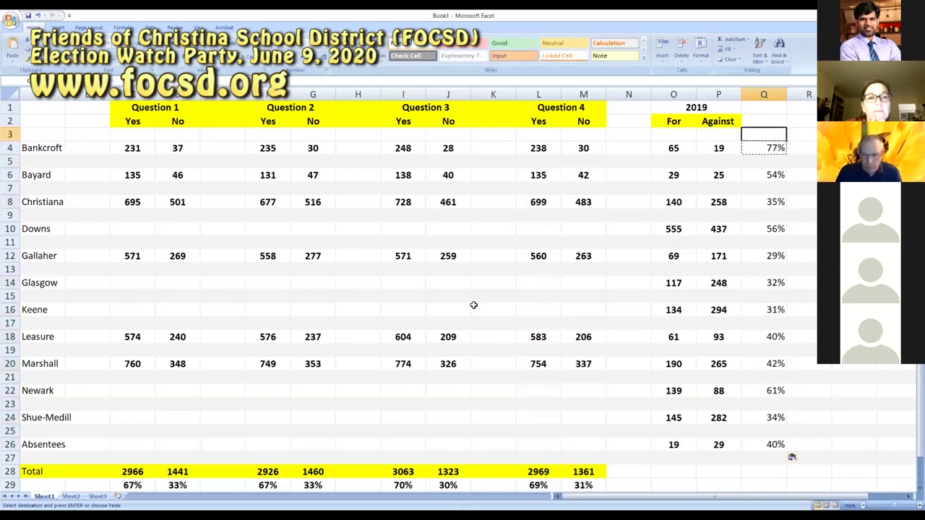
key("Right")
key("Down")
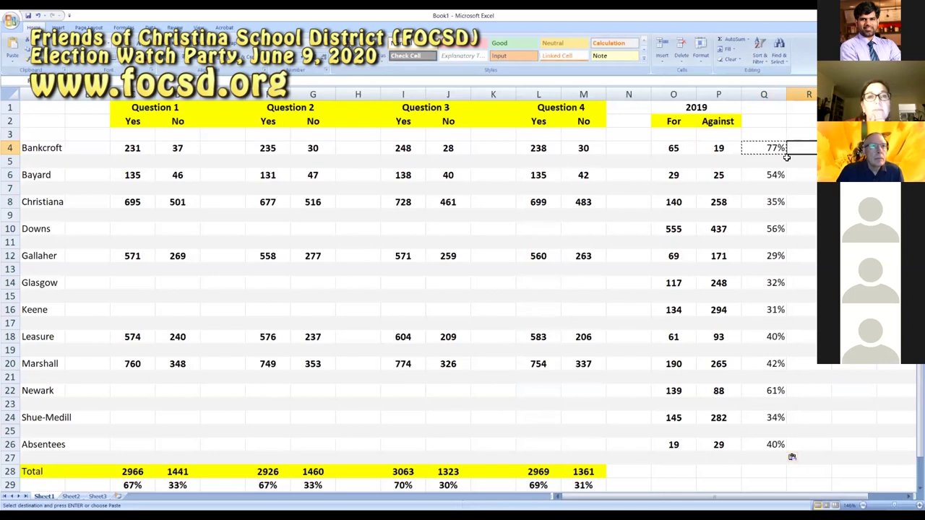
type("=")
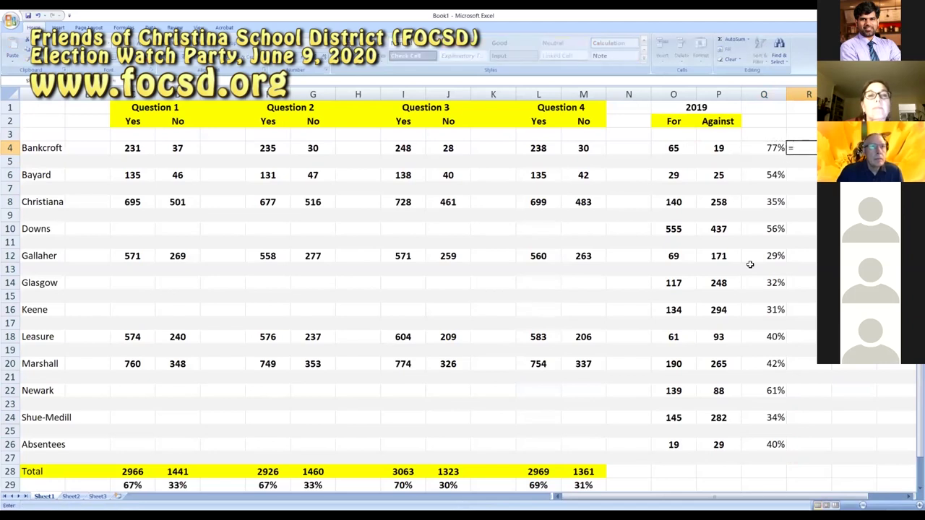
key("Left")
key("Left")
type("/")
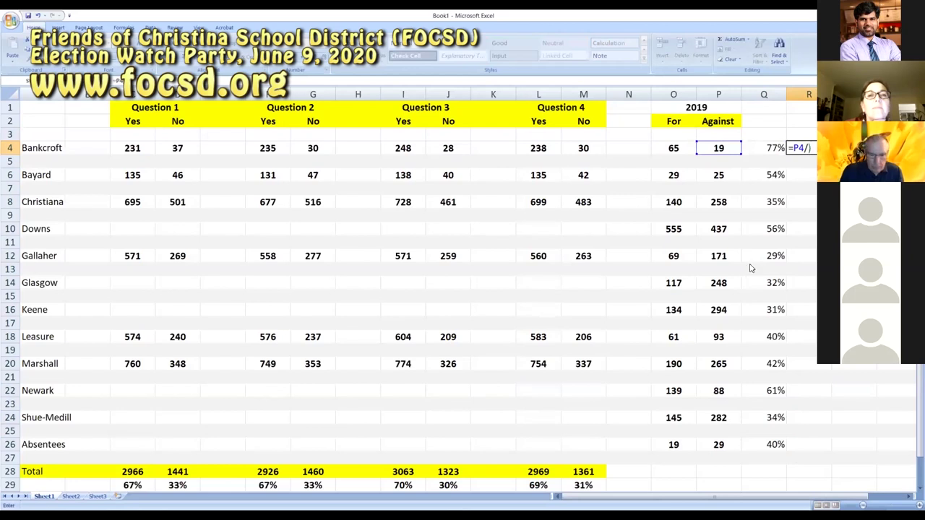
key("Return")
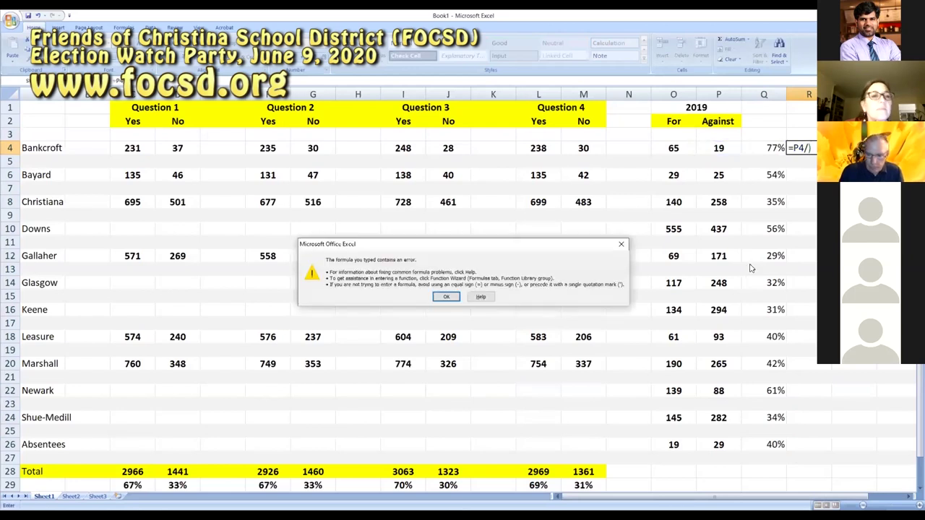
key("Return")
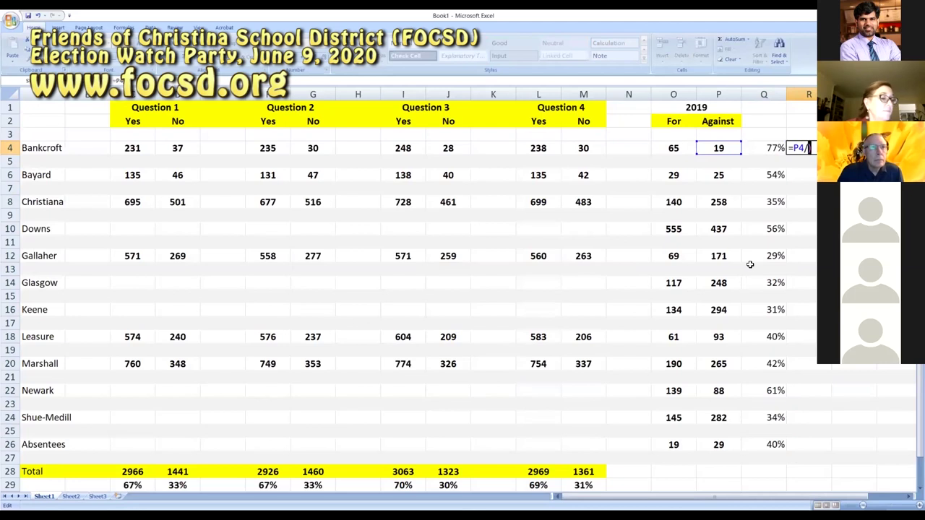
type("(")
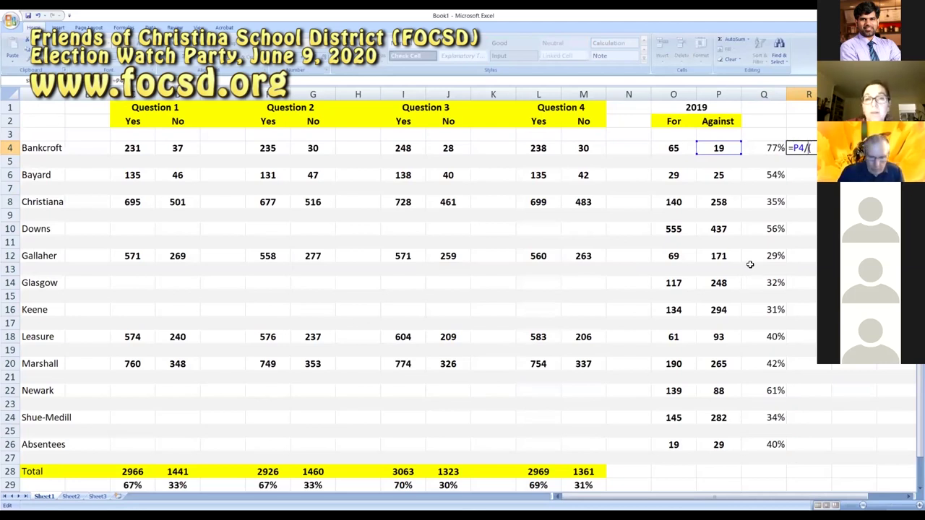
left_click(683, 147)
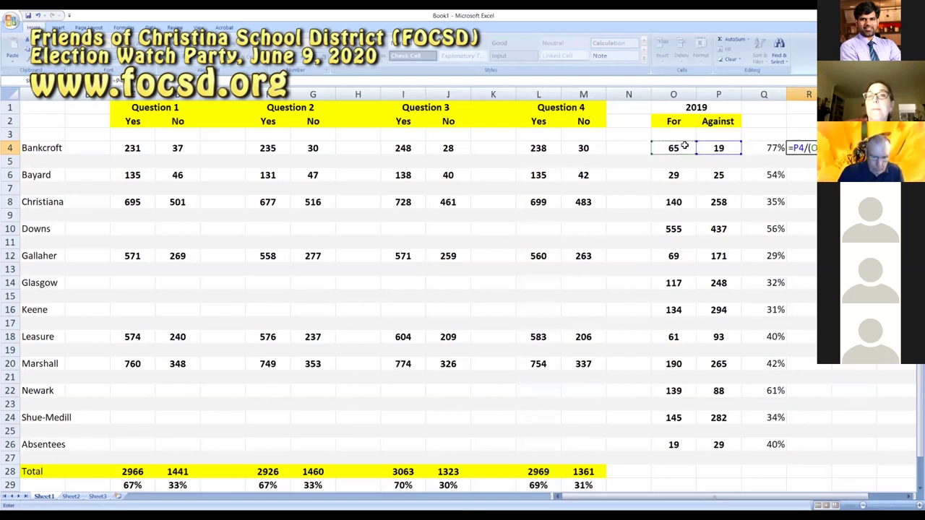
type("+P4")
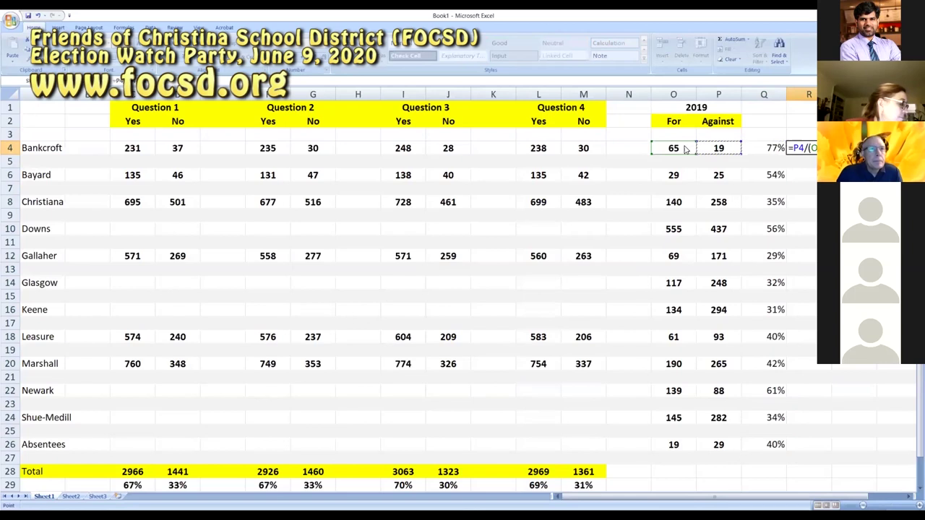
key("Return")
key("Return")
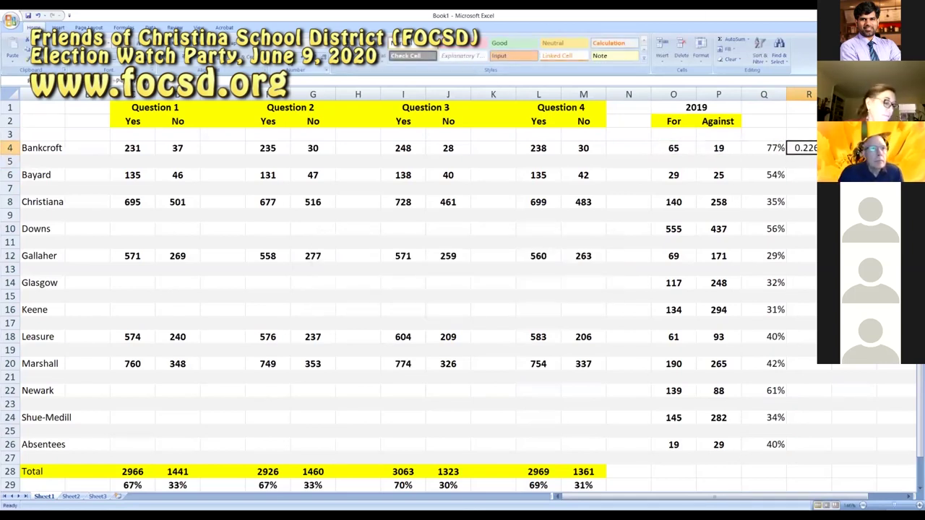
left_click(288, 67)
Step: Copy the Against percentage formula from R4 into column R for every row with votes, from Bayard in R6 through Absentees in R26
key("ctrl+c")
key("Down")
key("Down")
key("ctrl+v")
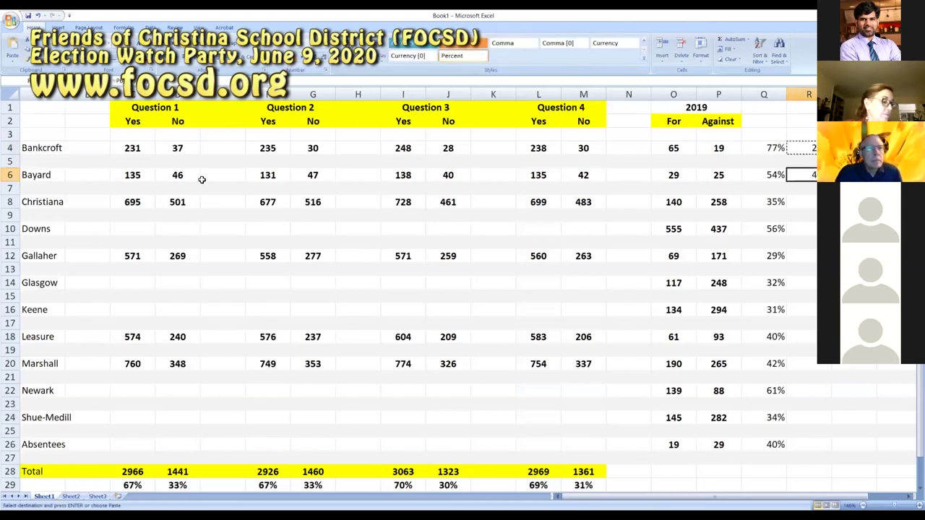
key("Down")
key("Down")
key("ctrl+v")
key("Down")
key("Down")
key("ctrl+v")
key("Down")
key("Down")
key("ctrl+v")
key("Down")
key("Down")
key("ctrl+v")
key("Down")
key("Down")
key("ctrl+v")
key("Down")
key("Down")
key("ctrl+v")
key("Down")
key("Down")
key("ctrl+v")
key("Down")
key("Down")
key("ctrl+v")
key("Down")
key("Down")
key("ctrl+v")
key("Down")
key("Down")
key("ctrl+v")
Step: Enter the headings For in Q2 and Against in R2 above the 2019 percentage columns
key("Up")
key("Up")
key("Up")
key("Up")
key("Up")
key("Up")
key("Up")
key("Up")
key("Up")
key("Up")
key("Up")
key("Up")
key("Up")
key("Up")
key("Up")
key("Up")
key("Up")
key("Up")
key("Up")
key("Up")
key("Up")
key("Up")
key("Up")
key("Up")
key("Left")
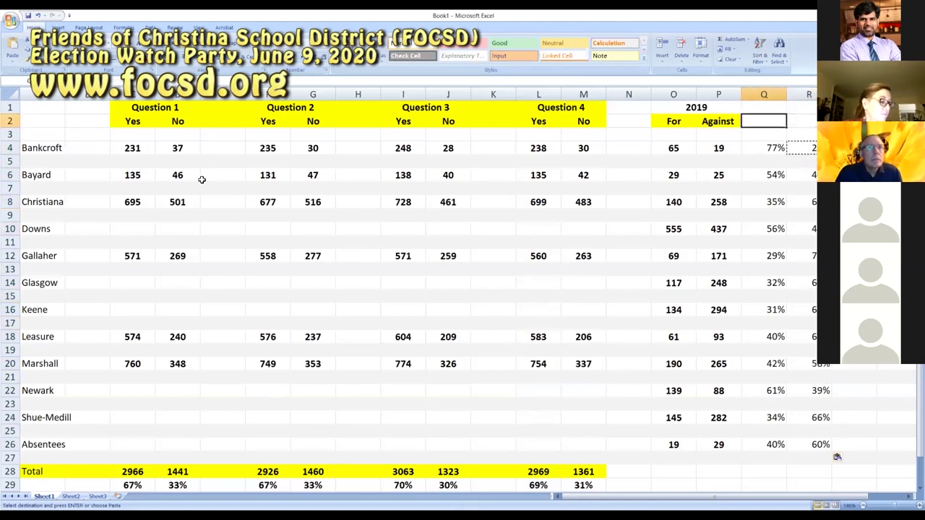
type("For")
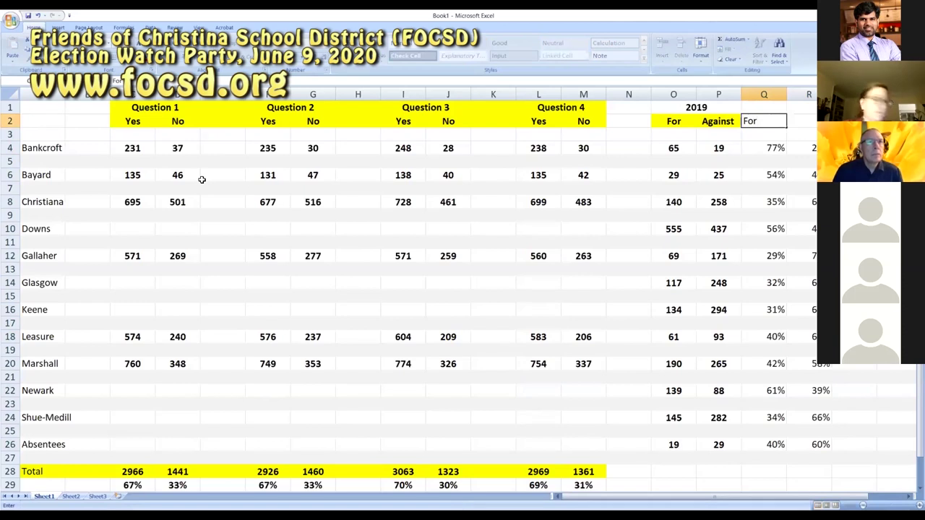
key("Tab")
type("A")
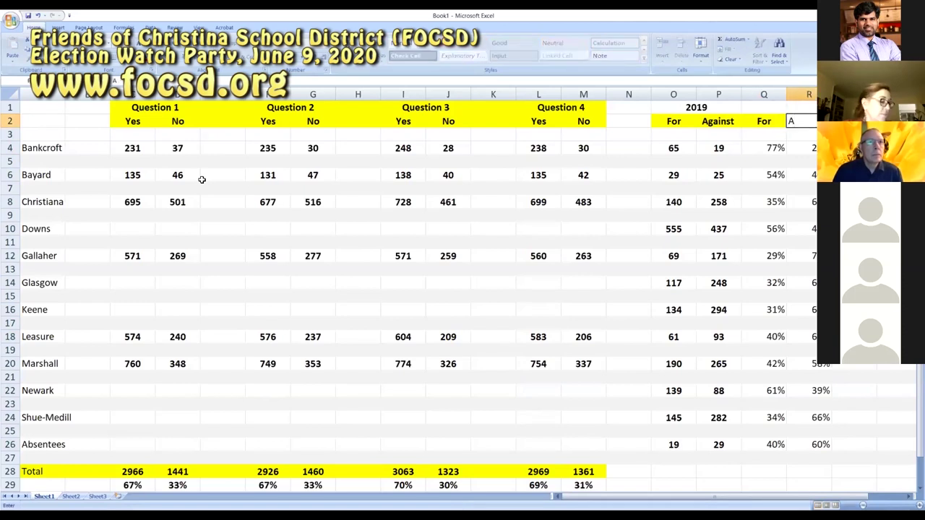
type("gai")
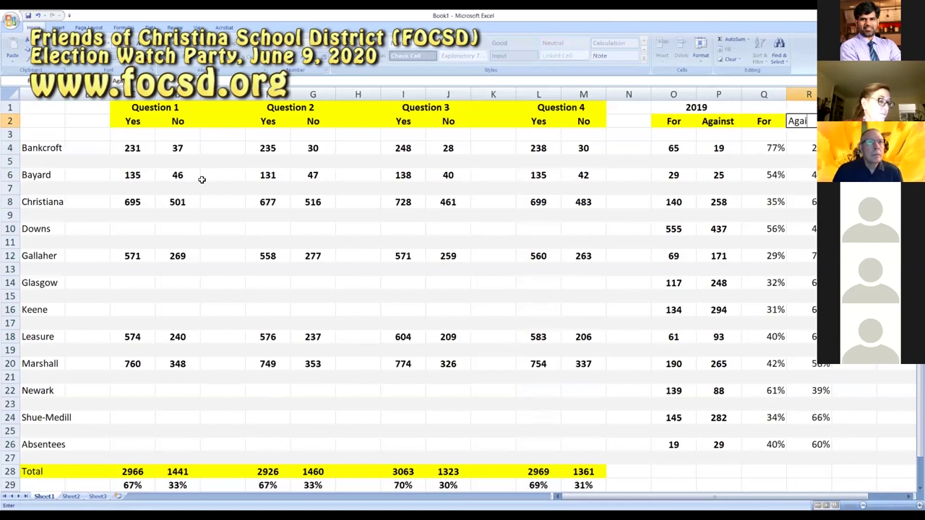
type("nst")
key("Return")
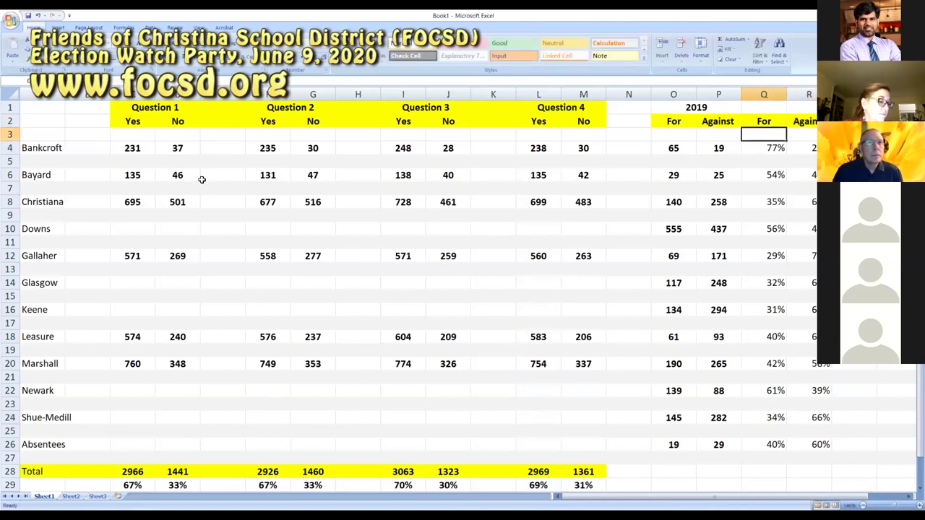
Step: Extend the headings in Q2 and R2 to read For % and Against %
key("Up")
key("F2")
type("%")
key("Tab")
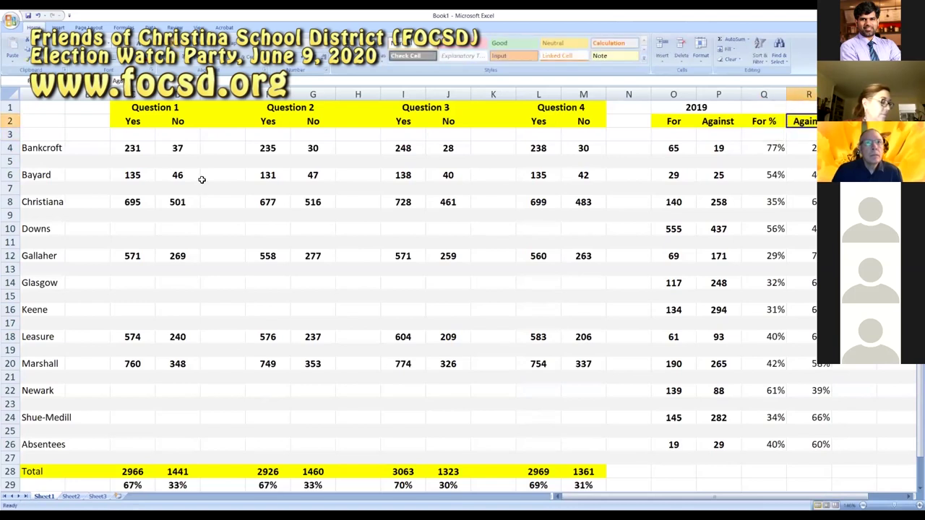
key("F2")
type("%")
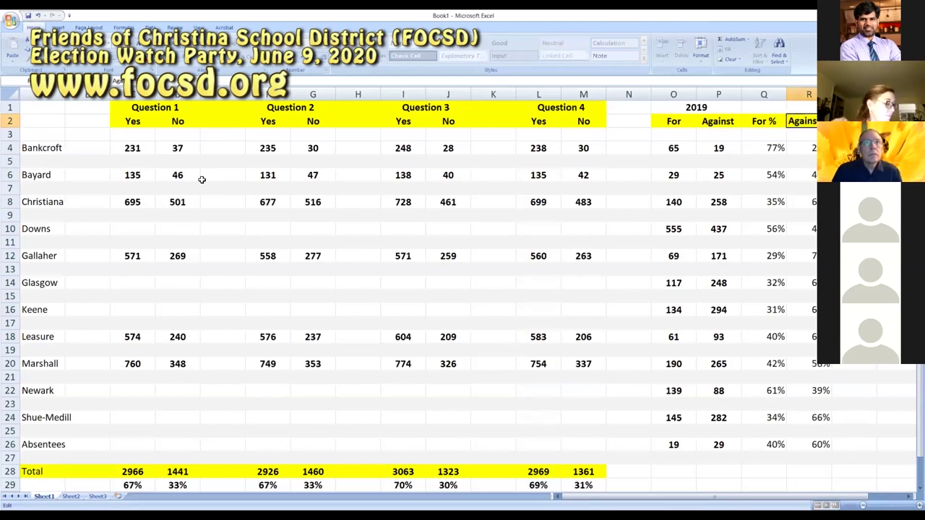
key("Return")
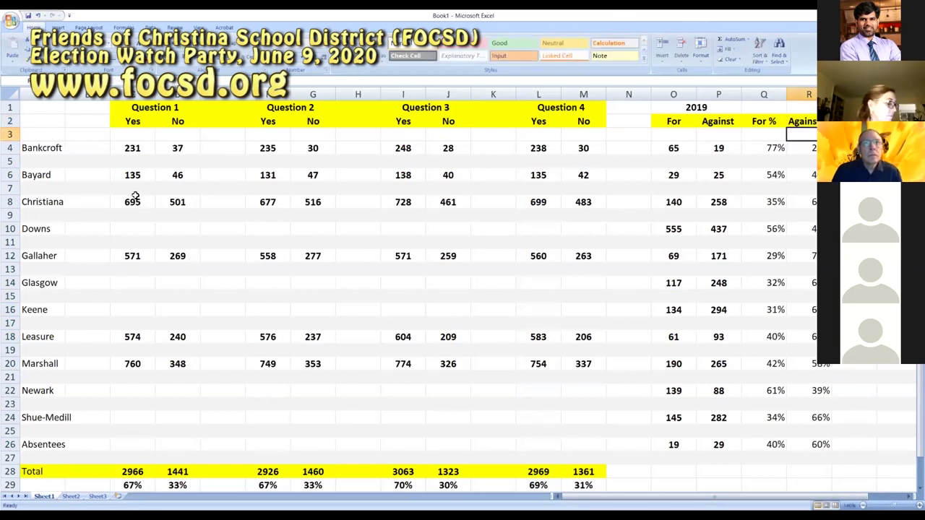
Step: Add an outside border around the 2019 results block O1:R26
left_click(672, 106)
left_click_drag(672, 107, 816, 445)
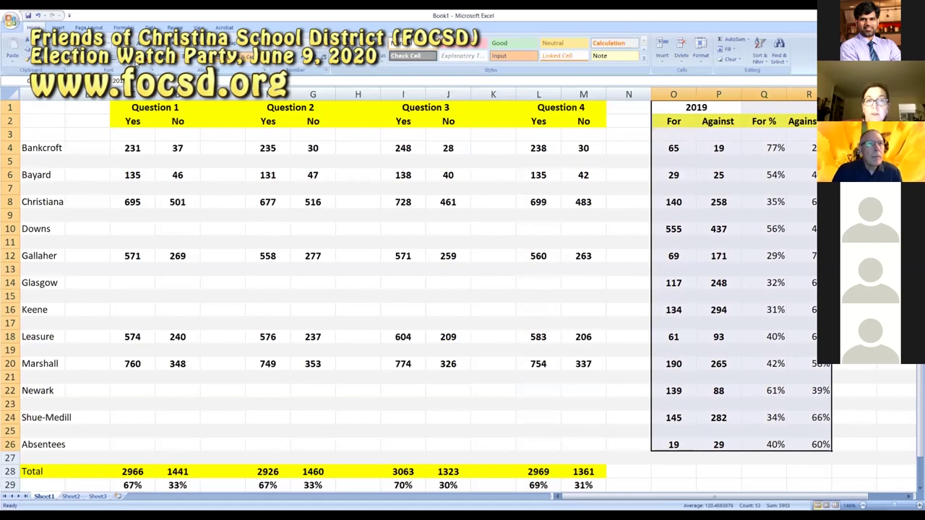
left_click(36, 56)
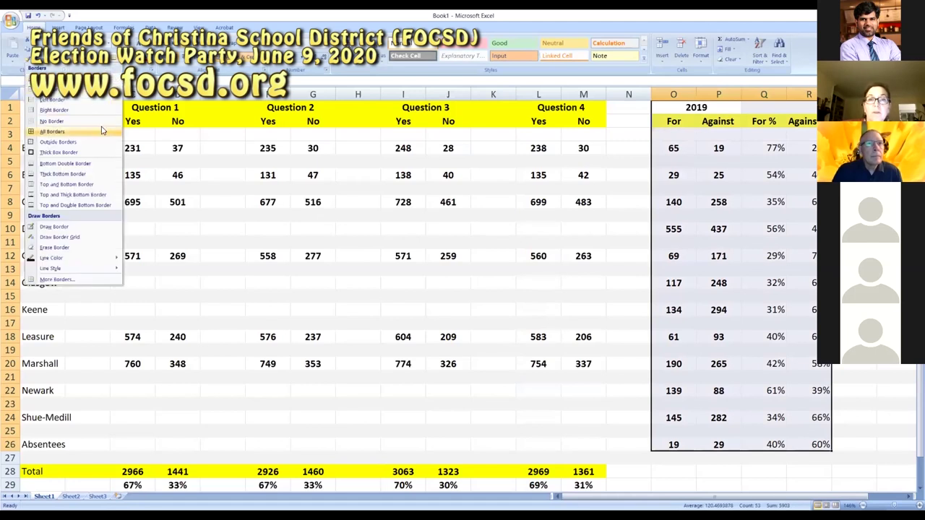
left_click(102, 131)
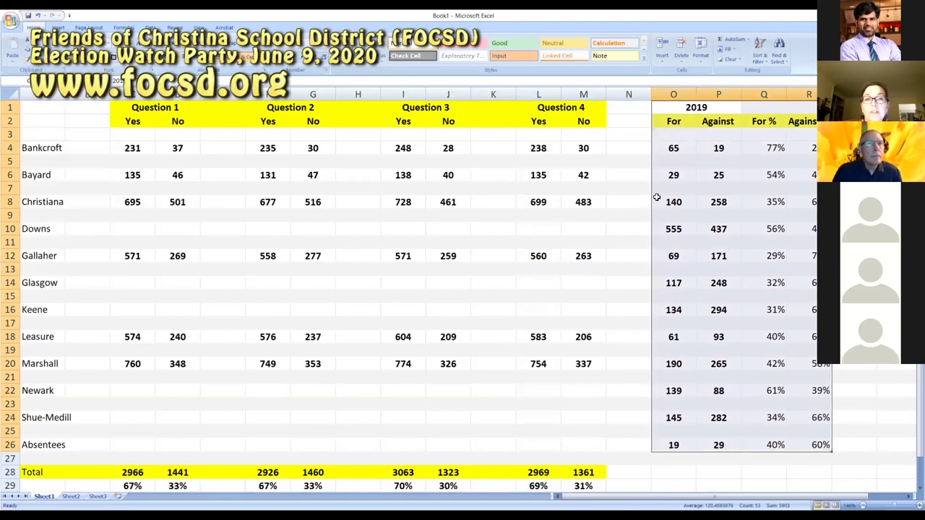
left_click(659, 190)
left_click(625, 301)
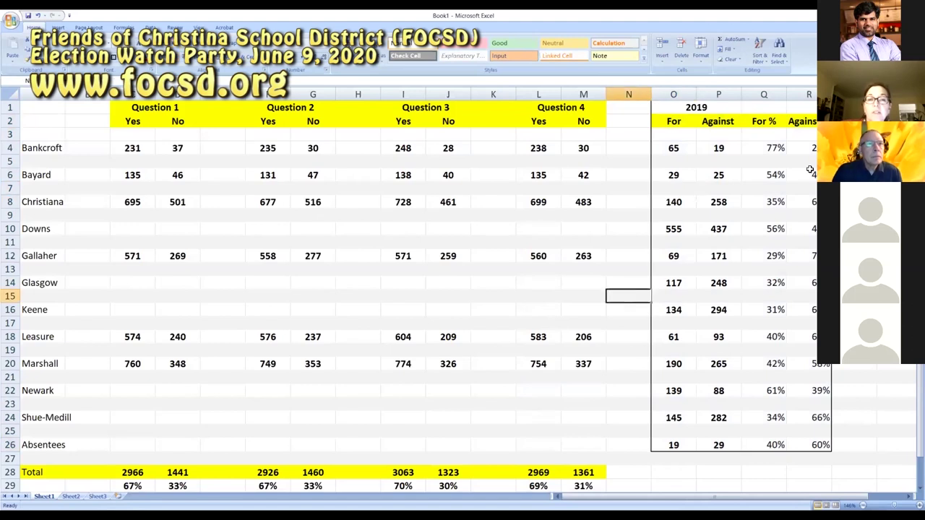
Step: Merge and center the 2019 heading across O1:R1
left_click_drag(722, 109, 790, 102)
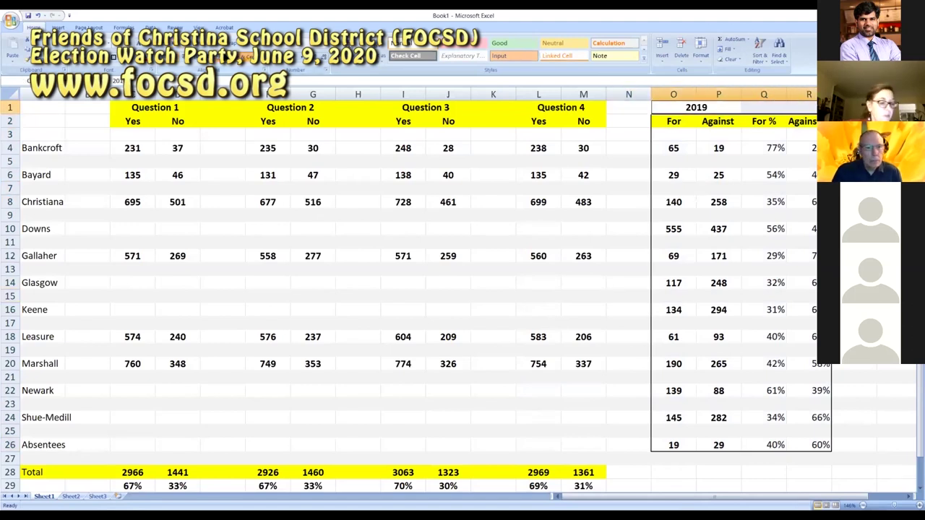
left_click(245, 56)
left_click(318, 255)
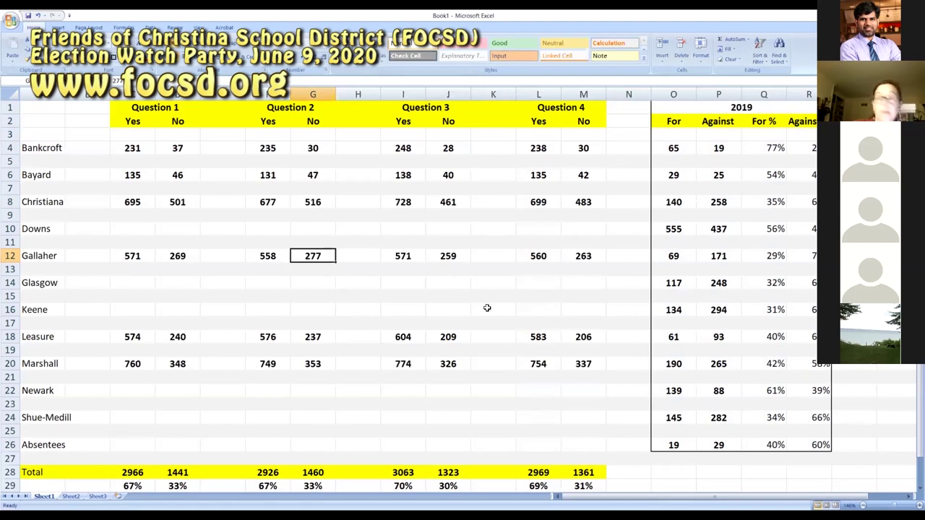
Step: Try to apply the thickest line style to the border around the 2019 results block O1:R26
left_click(584, 228)
mouse_move(673, 108)
left_mouse_down()
mouse_move(733, 227)
mouse_move(762, 440)
left_mouse_up()
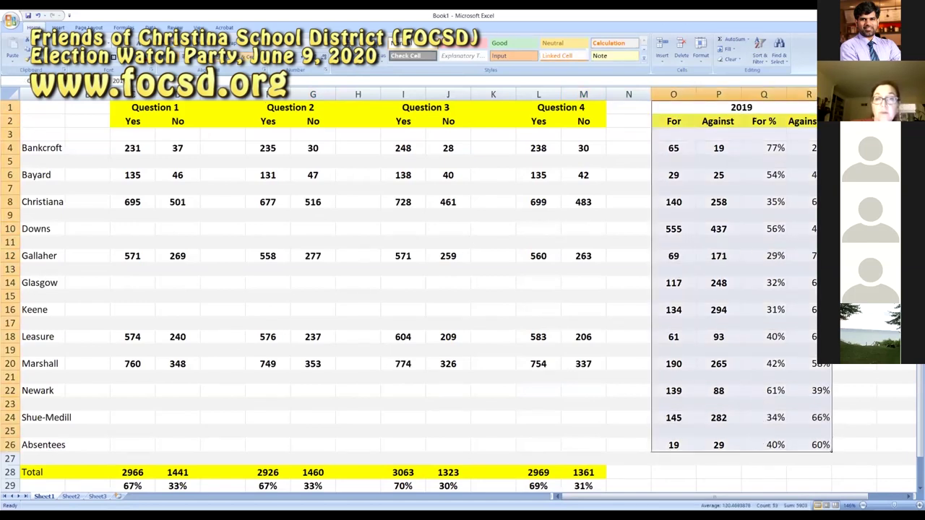
left_click(80, 57)
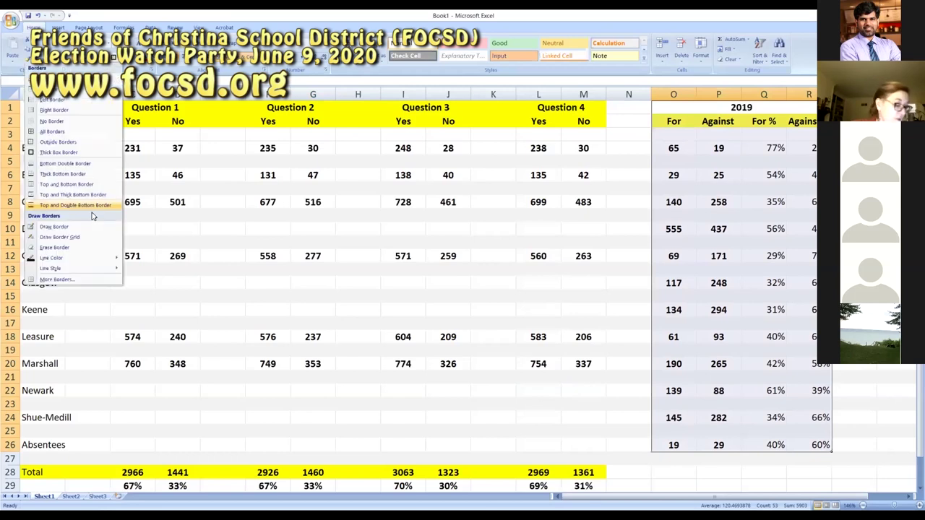
mouse_move(87, 270)
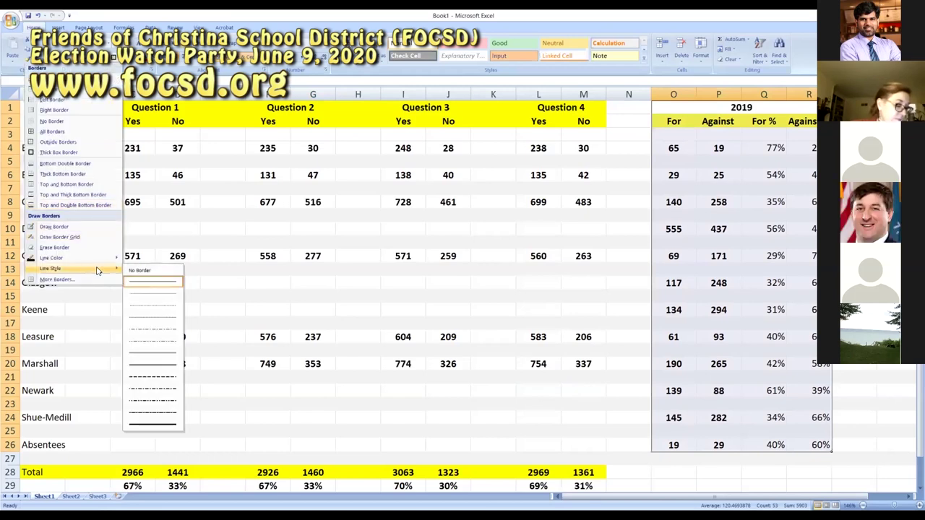
left_click(160, 424)
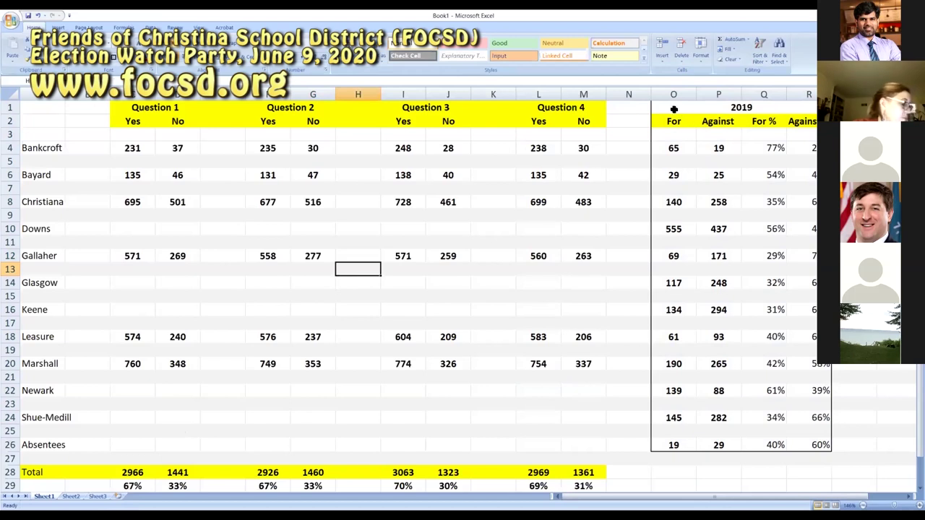
left_click_drag(673, 108, 730, 260)
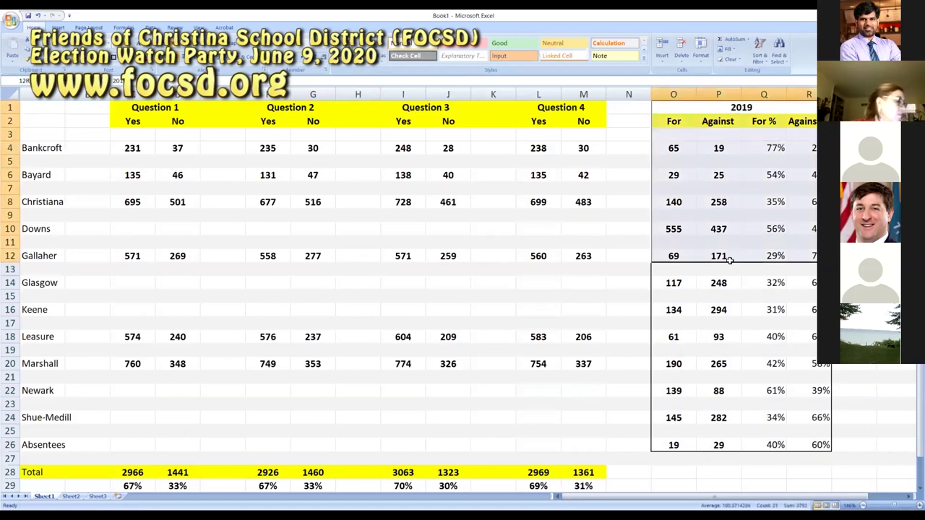
left_click(708, 416)
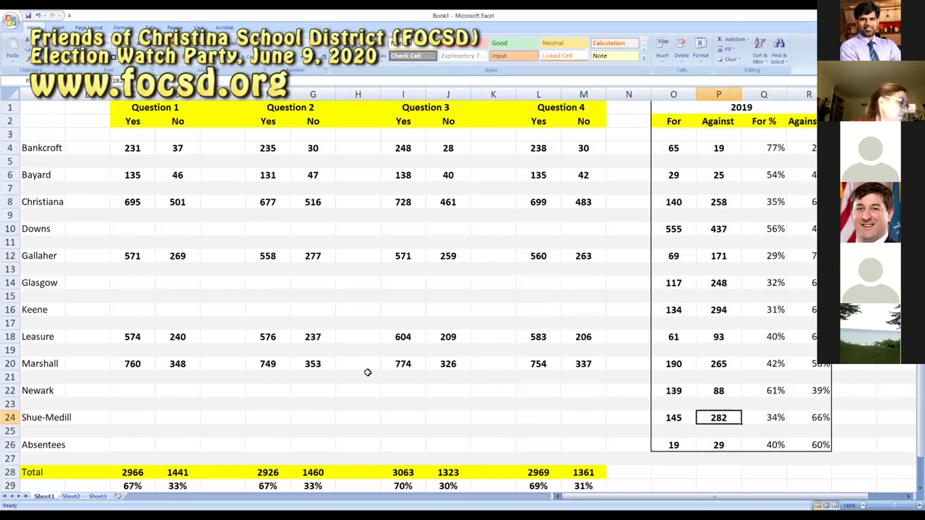
Step: Enter Keene's Question 1 votes in row 16: 588 Yes and 363 No
left_click(130, 309)
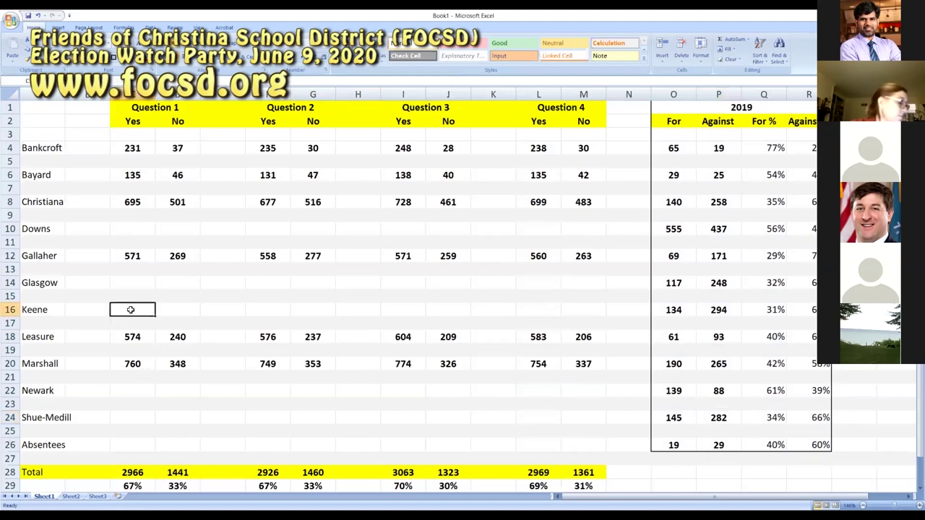
type("588")
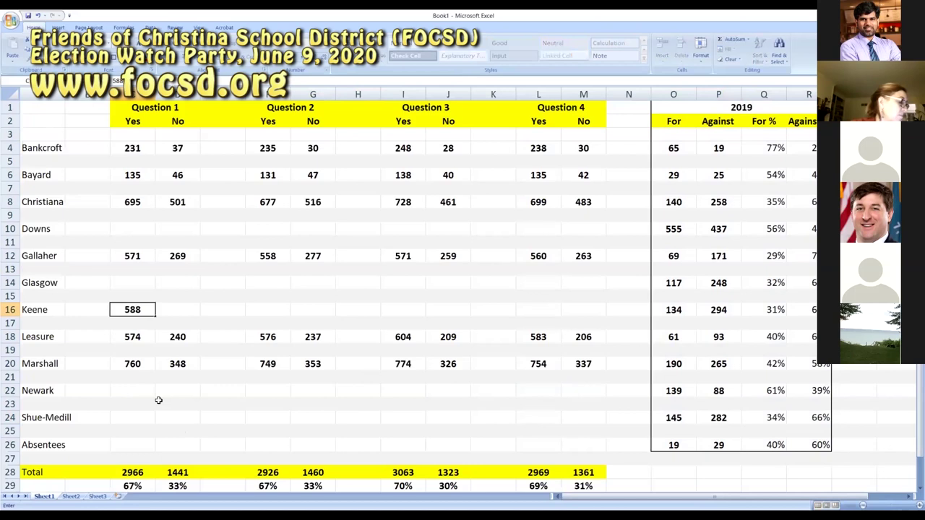
key("Tab")
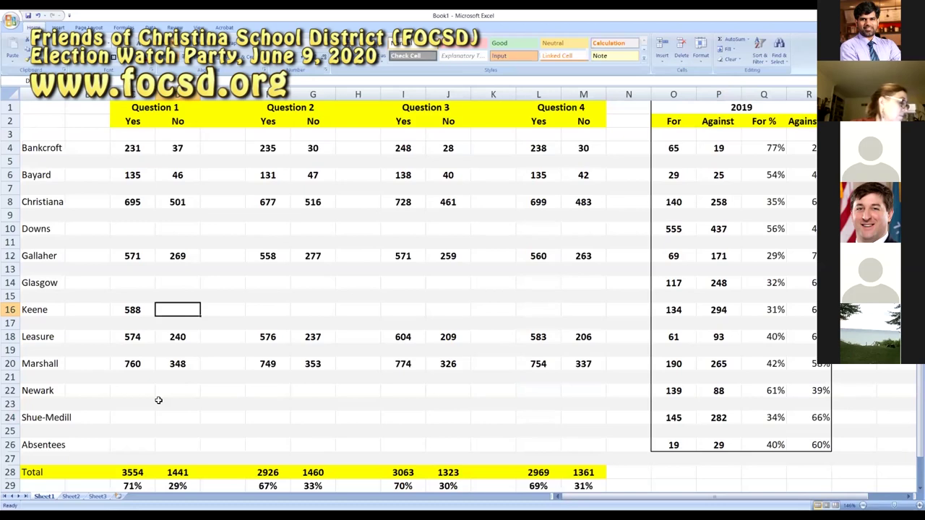
type("363")
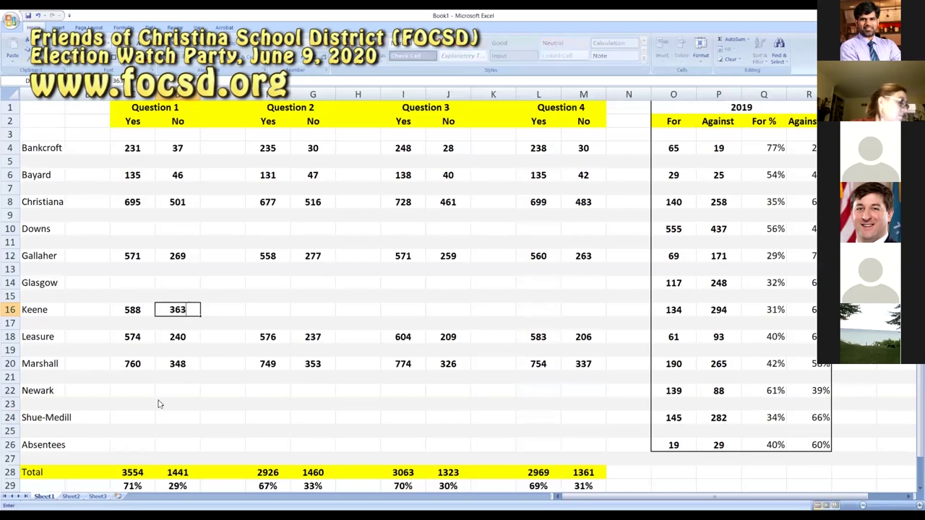
key("Tab")
key("Tab")
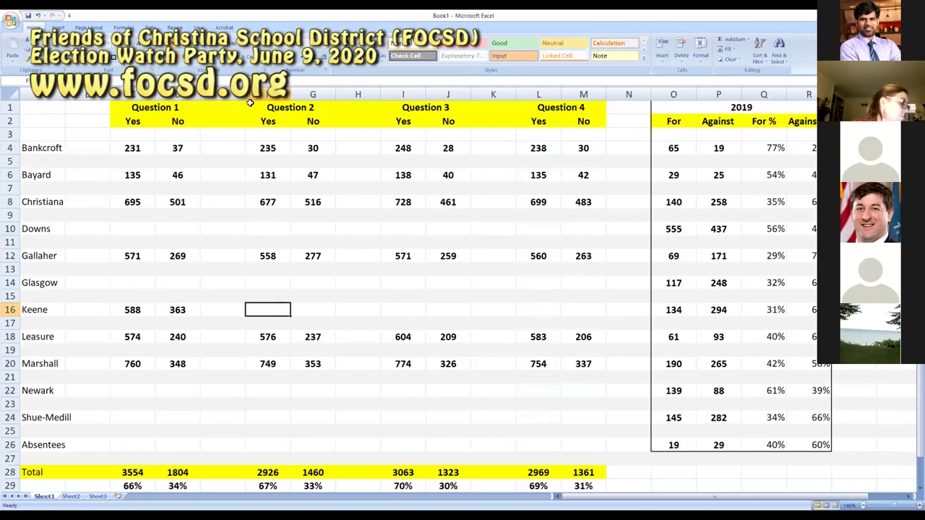
Step: Narrow the empty spacer columns E, H and K between the four question blocks to less than half their width
left_click_drag(245, 95, 218, 95)
left_click_drag(354, 95, 326, 93)
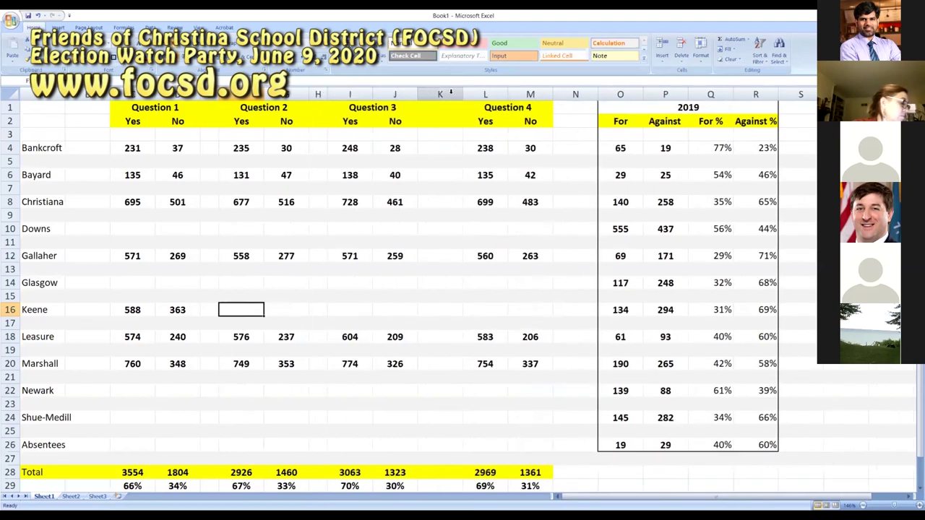
left_click_drag(460, 93, 433, 94)
Step: Remove the fill color from the whole spacer column K by setting it to No Fill
left_click(427, 95)
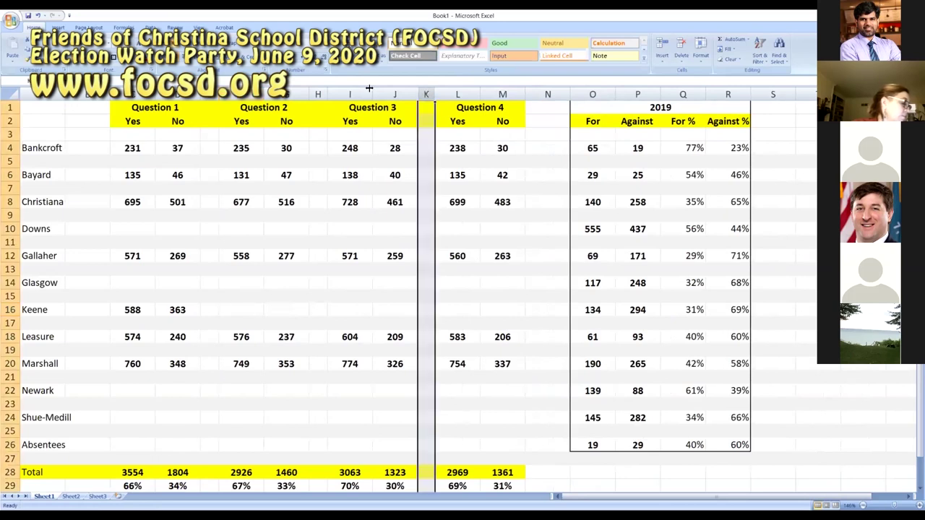
left_click(137, 69)
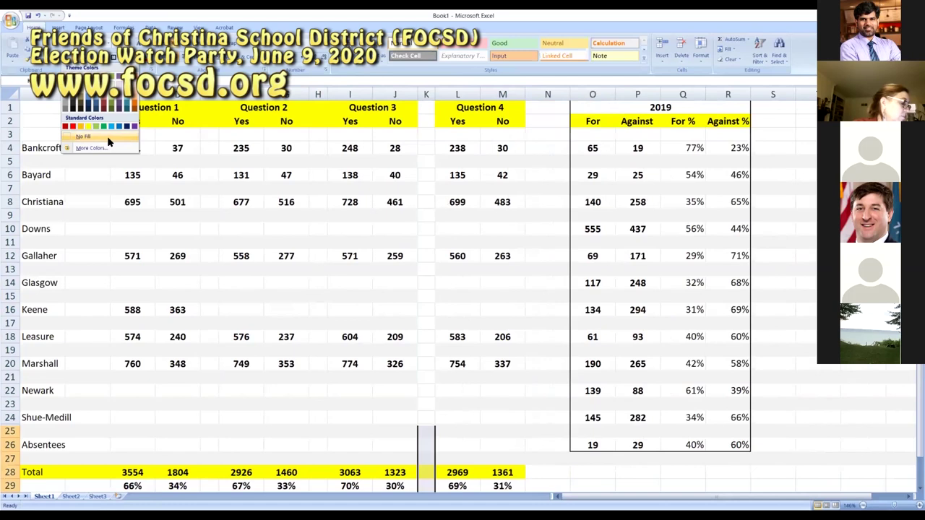
left_click(107, 136)
Step: Apply column K's formatting to spacer columns H and E with the Format Painter
left_click(26, 58)
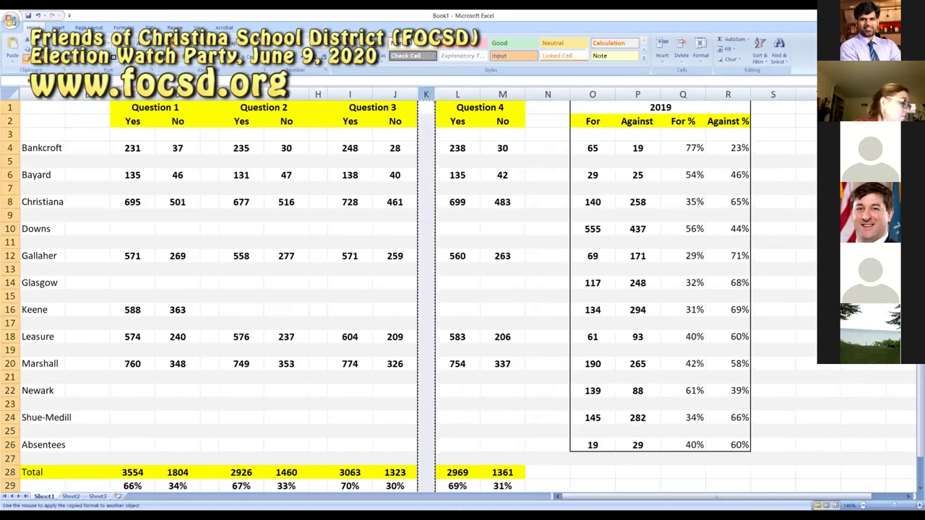
left_click(317, 95)
left_click(211, 95)
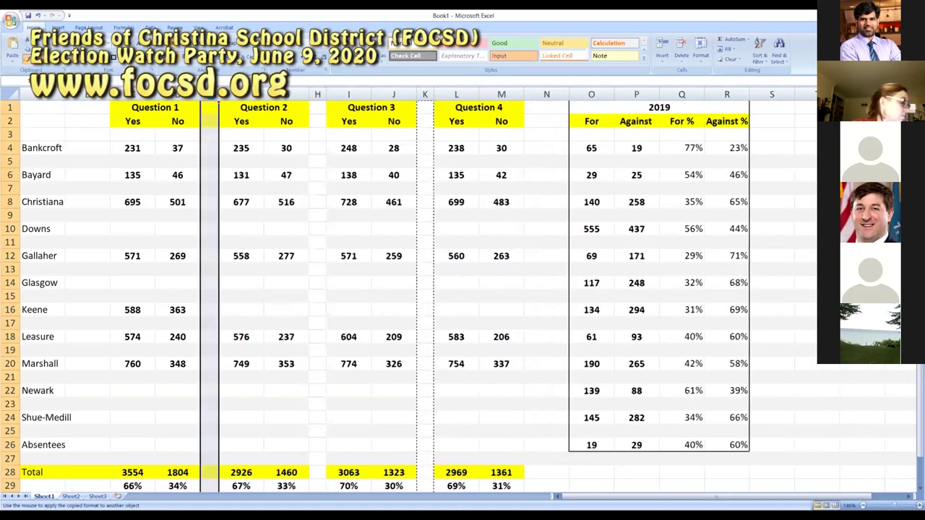
key("Escape")
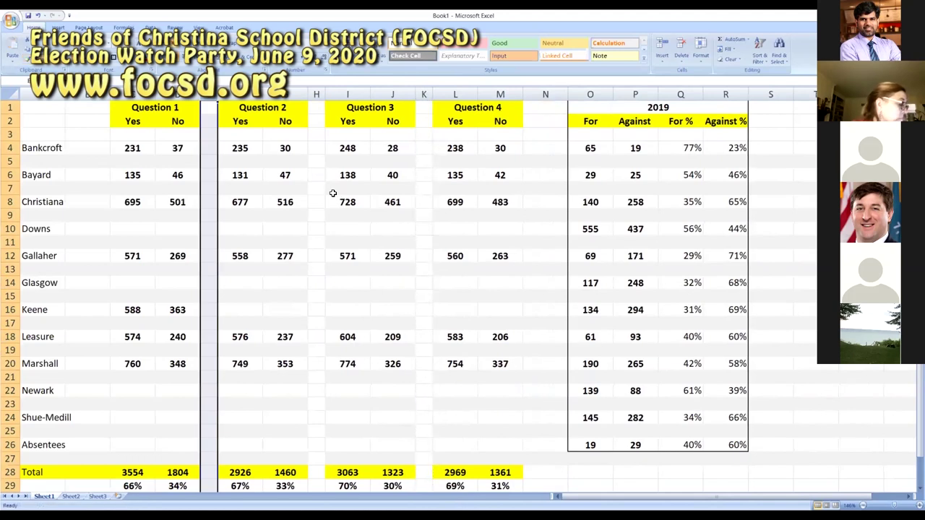
left_click(332, 190)
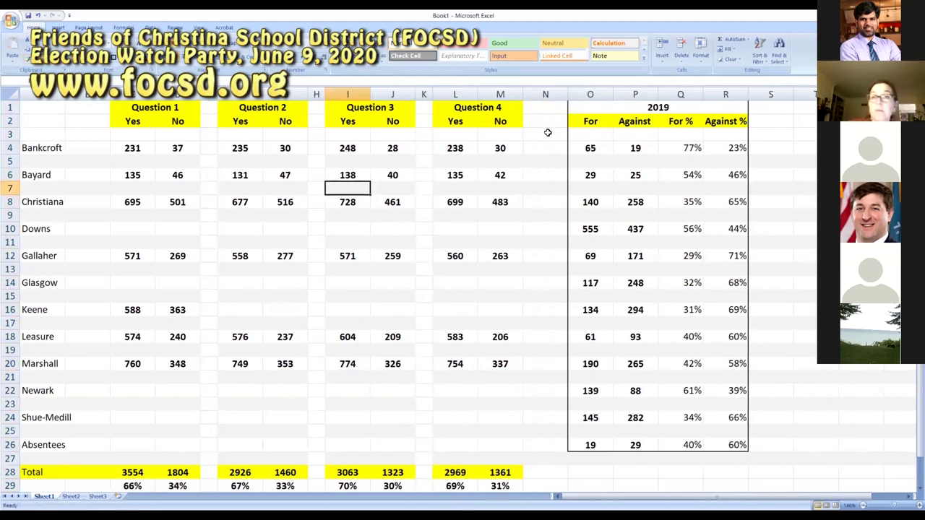
Step: Copy spacer column K onto column N so it becomes an equally narrow, unfilled spacer before the 2019 block
left_click(424, 94)
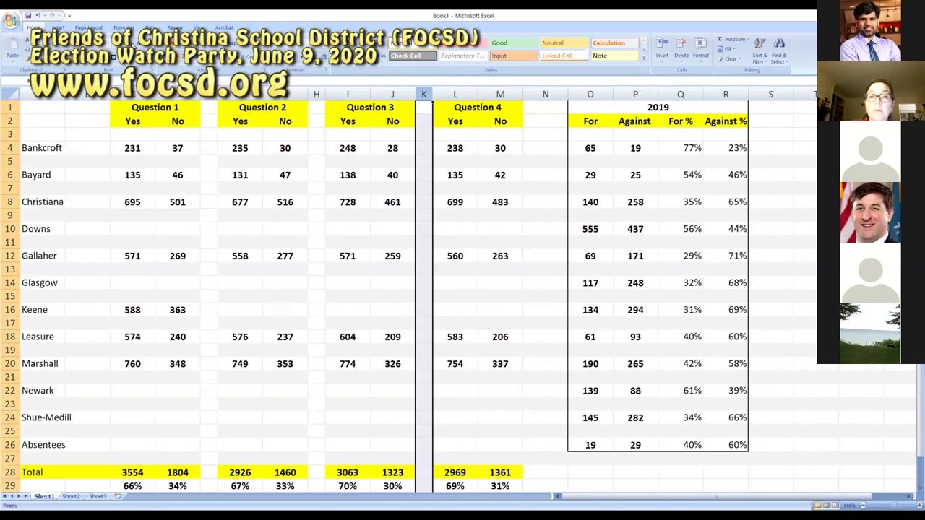
left_click(27, 59)
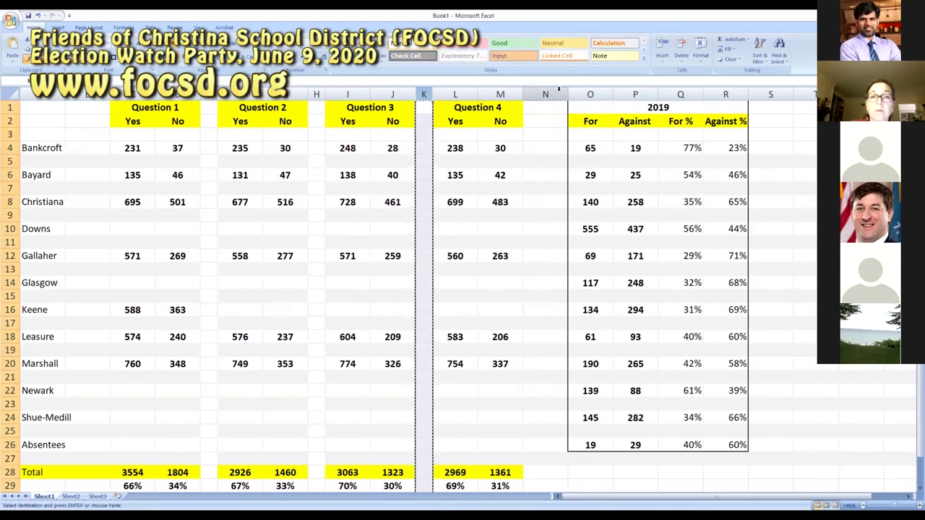
left_click(553, 175)
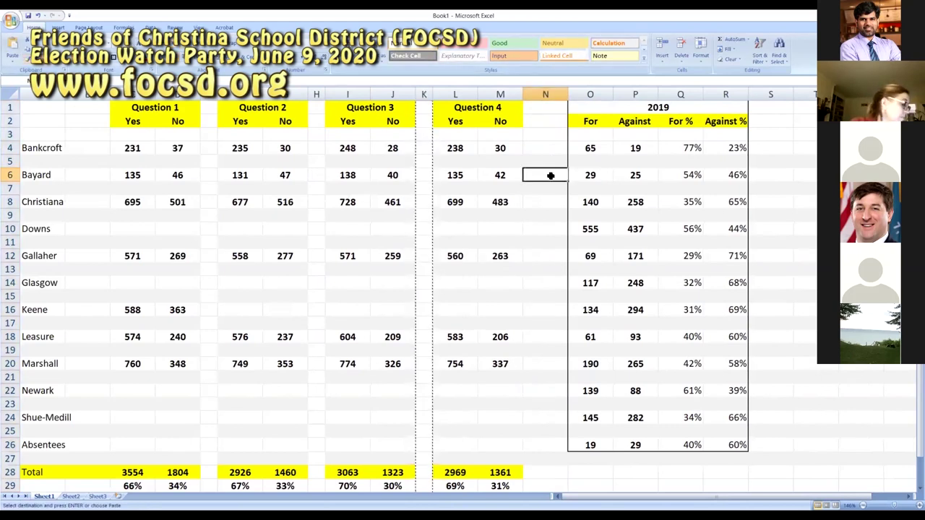
left_click_drag(427, 95, 427, 94)
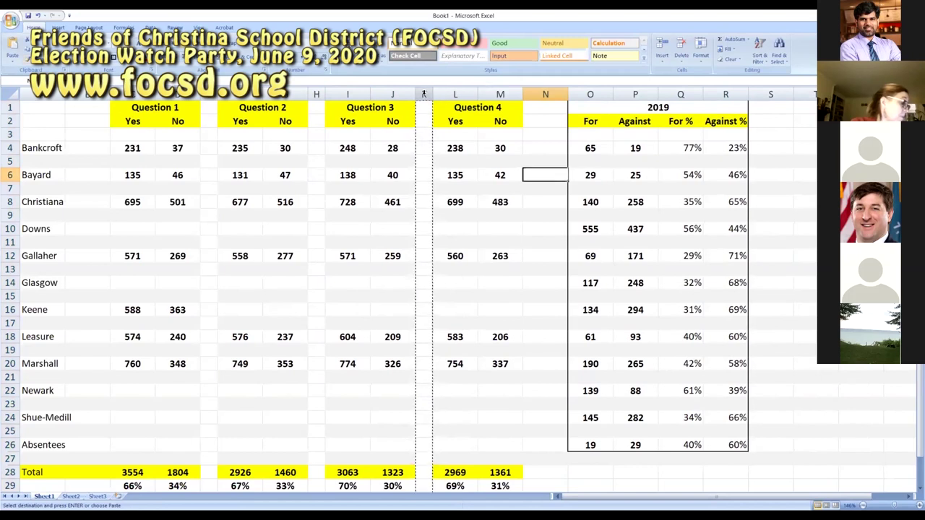
left_click(423, 95)
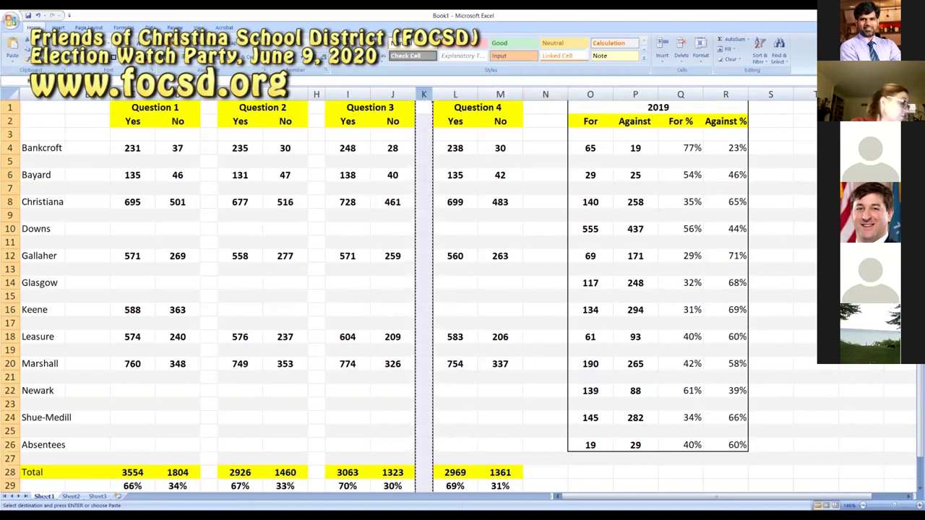
left_click(552, 94)
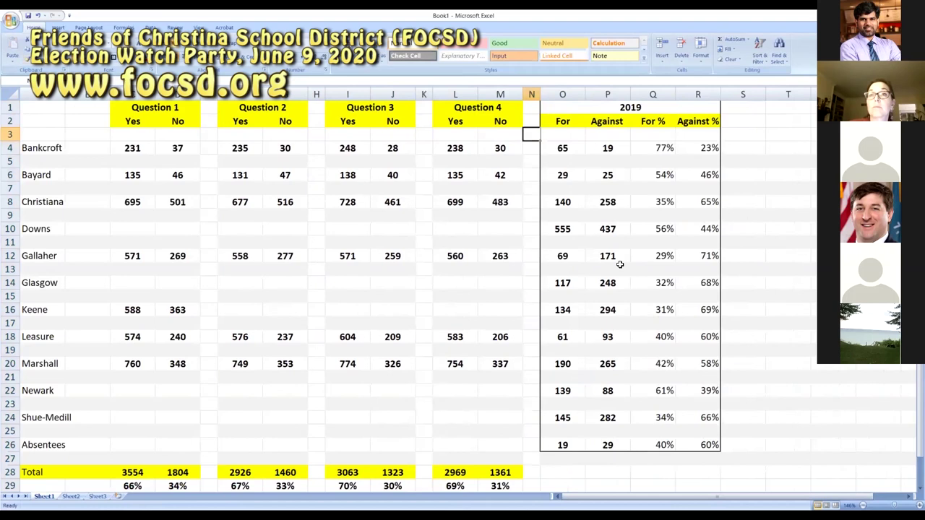
left_click(760, 256)
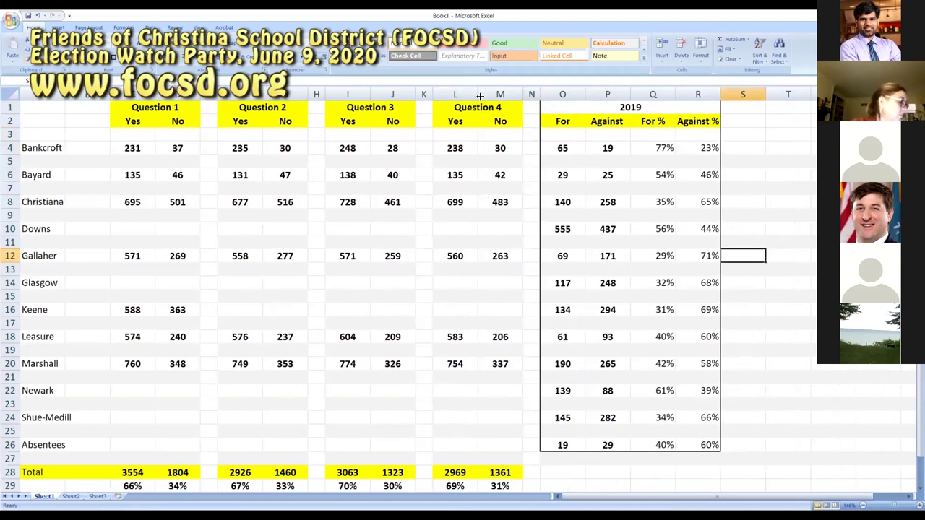
left_click(530, 95)
key("ctrl+c")
left_click(748, 94)
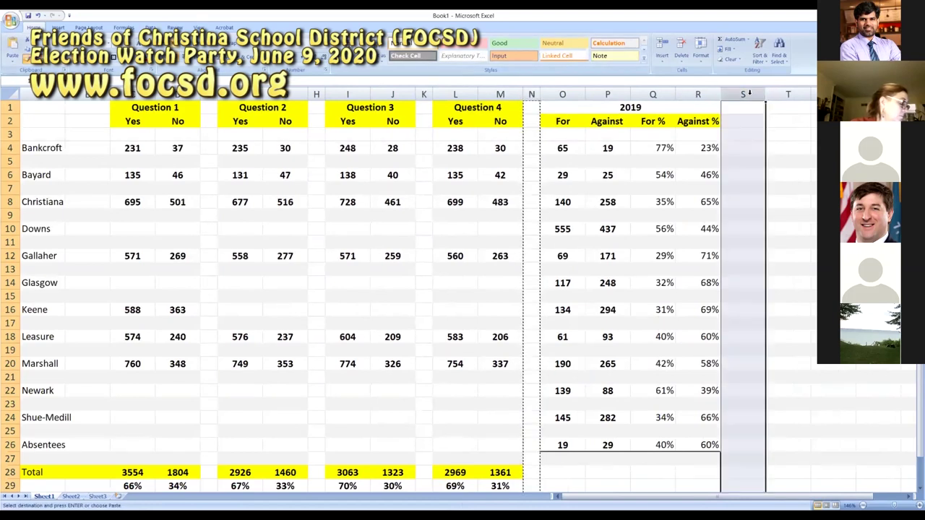
left_click_drag(748, 94, 831, 94)
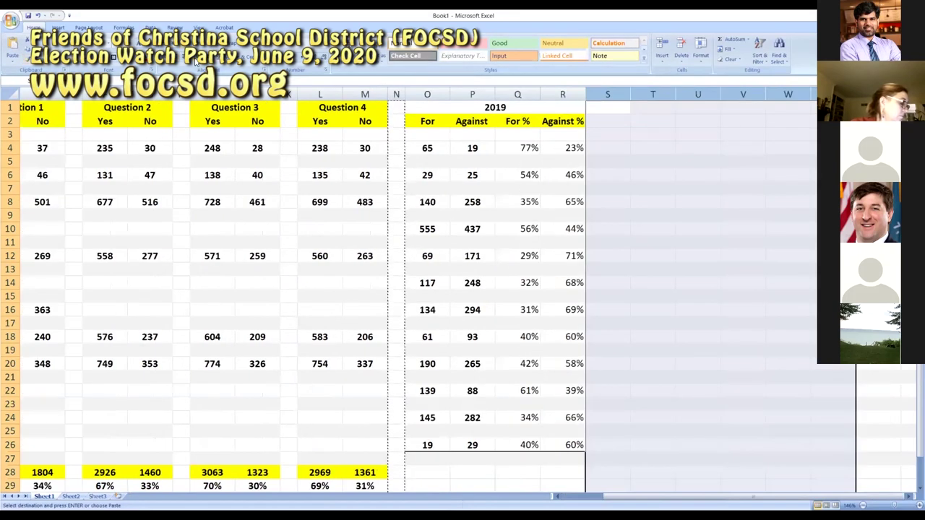
Step: Apply spacer column N's formatting to the empty columns from S onward with the Format Painter
left_click(395, 94)
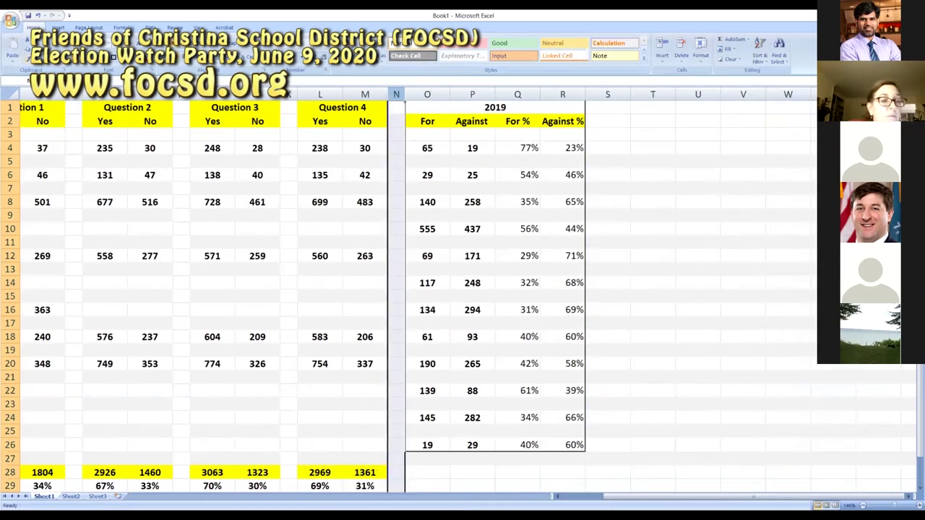
left_click(53, 67)
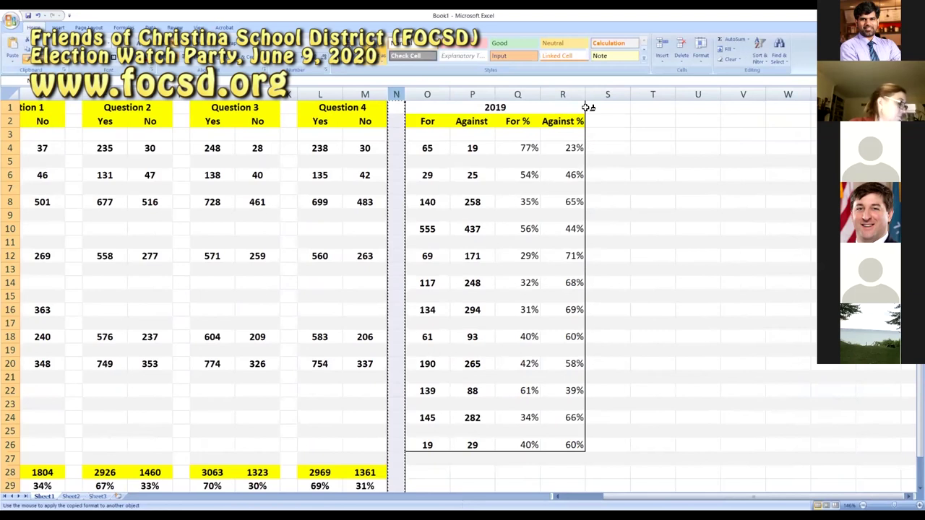
left_click_drag(589, 107, 641, 198)
key("Left")
key("Left")
key("Left")
key("Left")
key("Left")
key("Left")
key("Left")
key("Left")
key("Left")
key("Left")
key("Left")
key("Left")
key("Left")
key("Left")
key("Left")
key("Left")
key("Left")
key("Left")
key("Left")
key("Left")
key("Left")
key("Left")
key("Left")
key("Left")
key("Left")
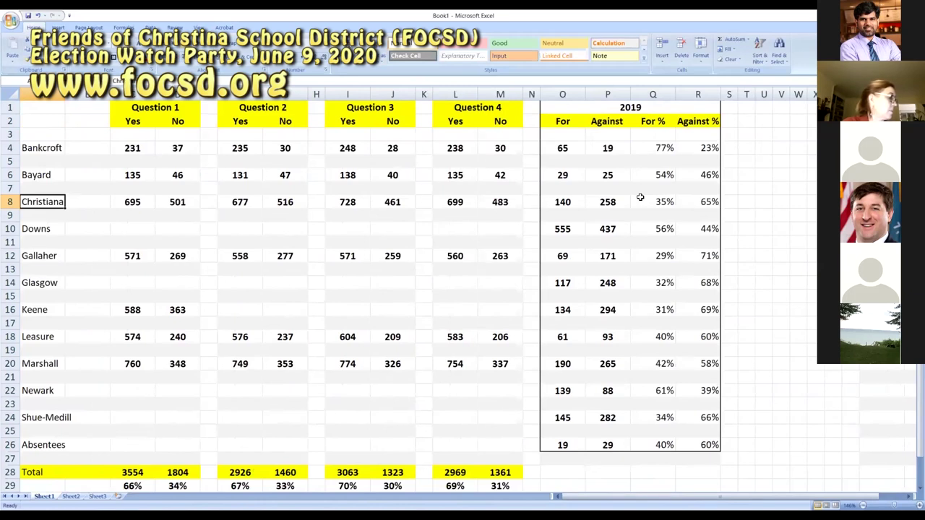
Step: Apply spacer column E's formatting and narrow width to column B, between the polling place names and Question 1
left_click(209, 94)
left_click(30, 61)
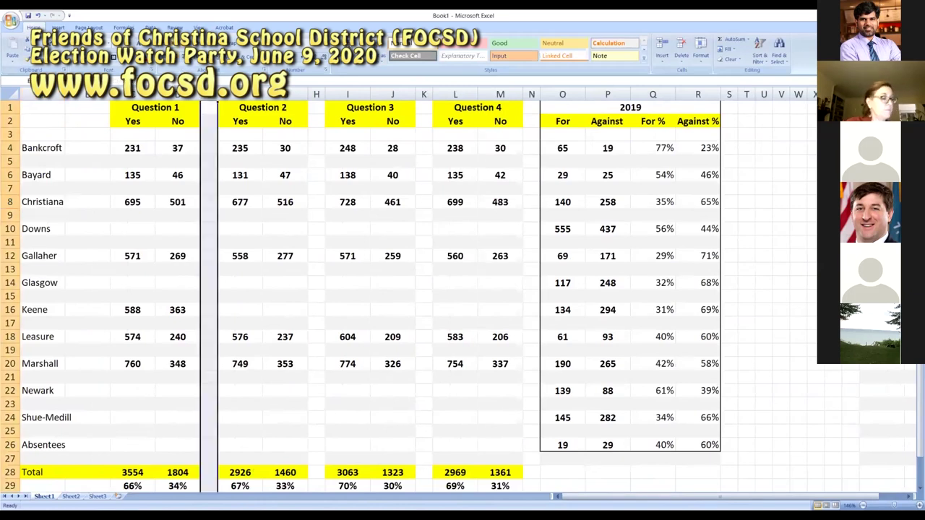
left_click(89, 94)
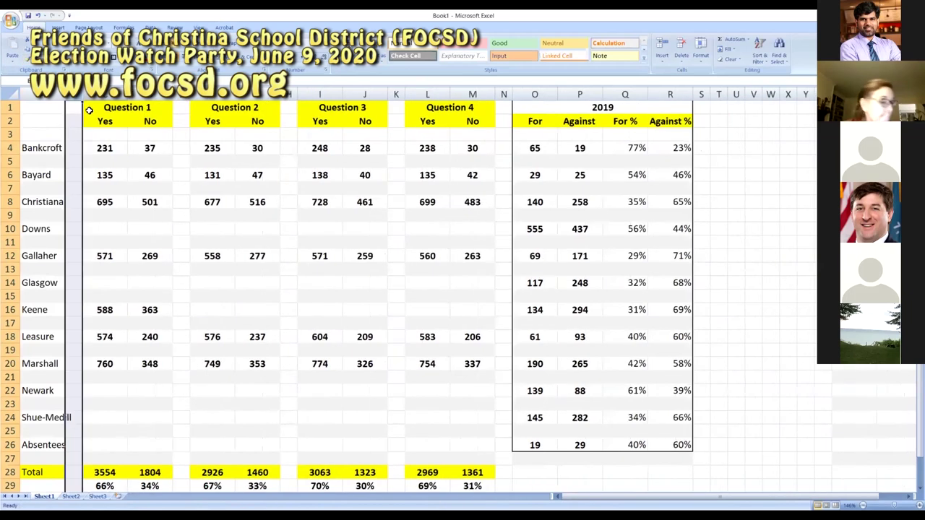
left_click(93, 118)
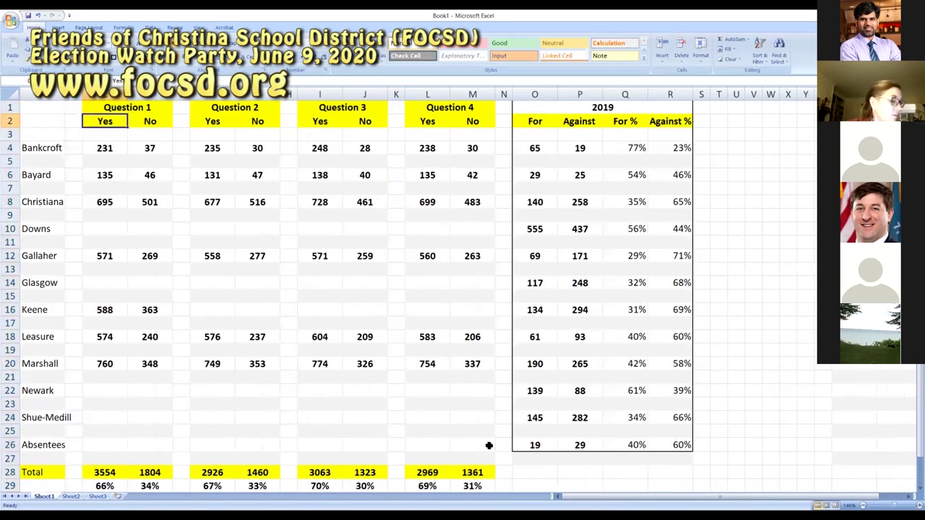
Step: Enter Keene's Question 2 votes in row 16: 588 Yes and 367 No
double_click(212, 309)
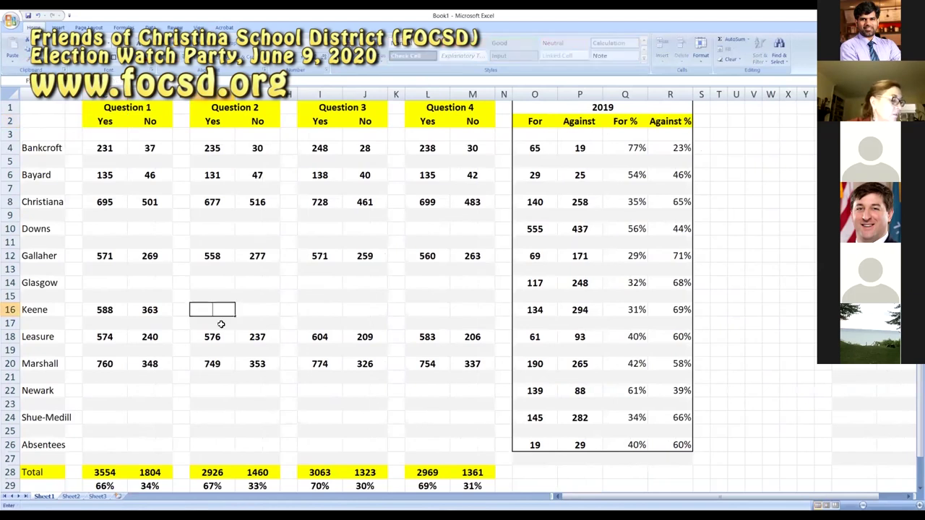
type("588")
key("Tab")
type("367")
key("Tab")
Step: Enter Keene's Question 3 votes in row 16: 610 Yes and 342 No
key("Tab")
type("61")
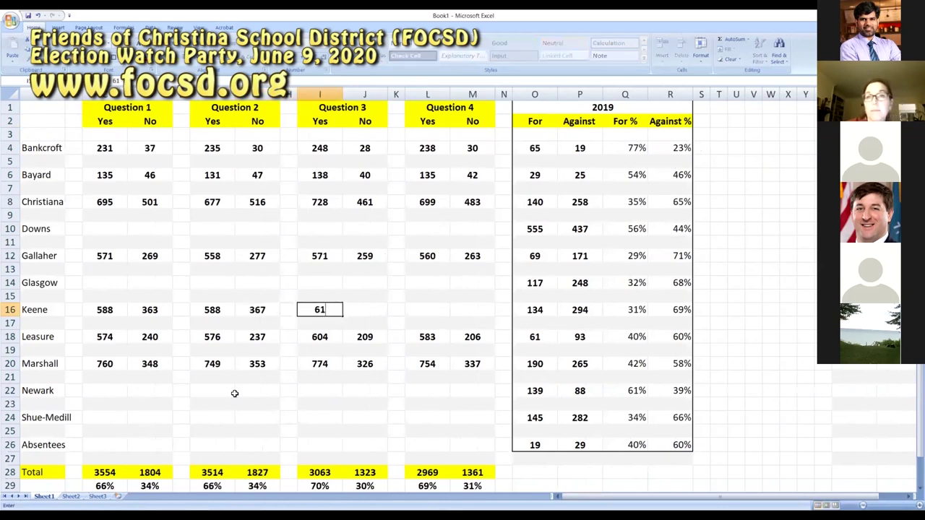
type("0")
key("Tab")
type("342")
key("Tab")
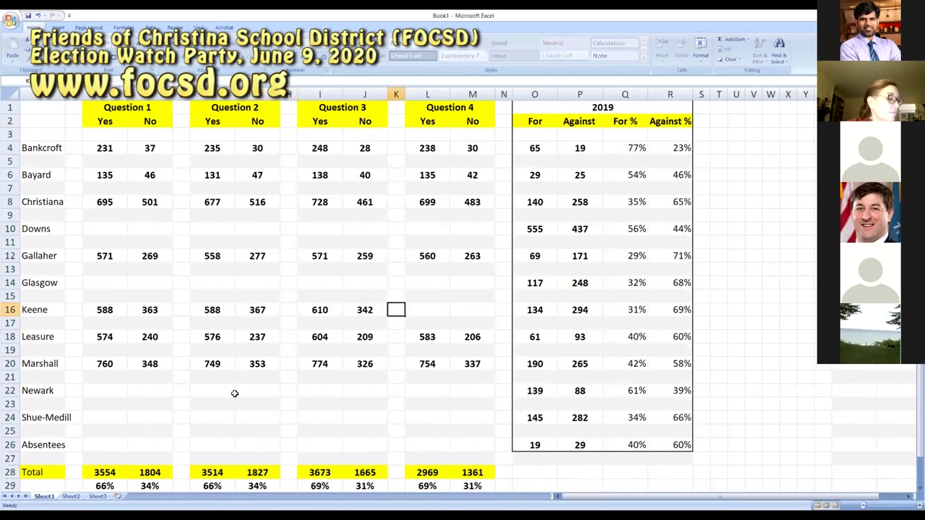
Step: Enter Keene's Question 4 votes in row 16: 588 Yes and 356 No
key("Tab")
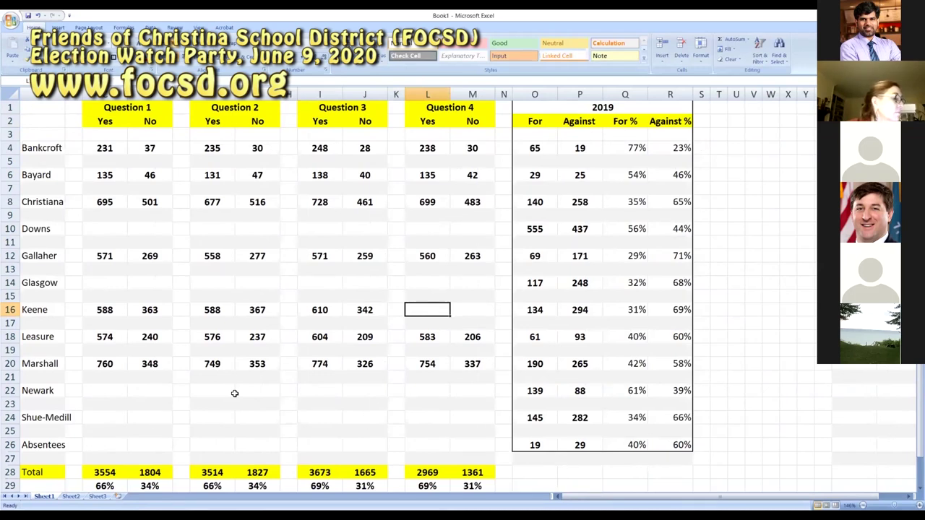
key("Tab")
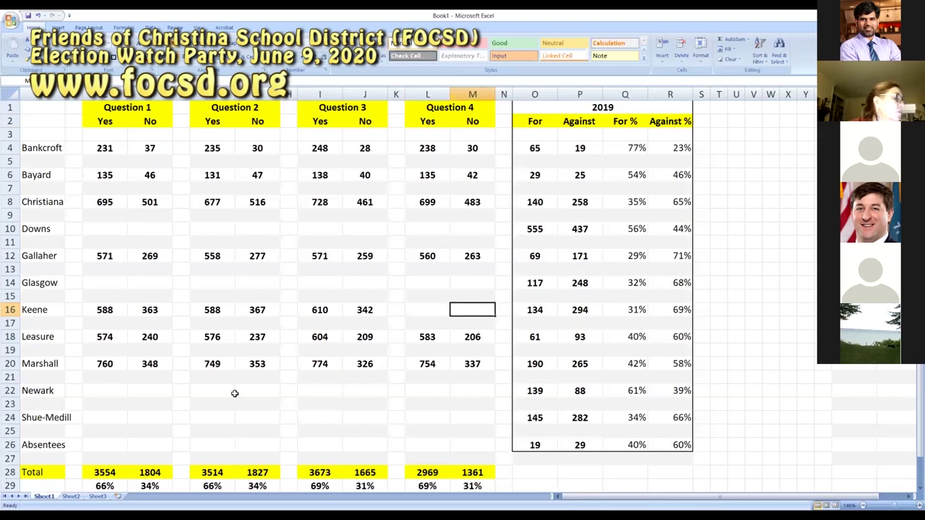
key("shift+Tab")
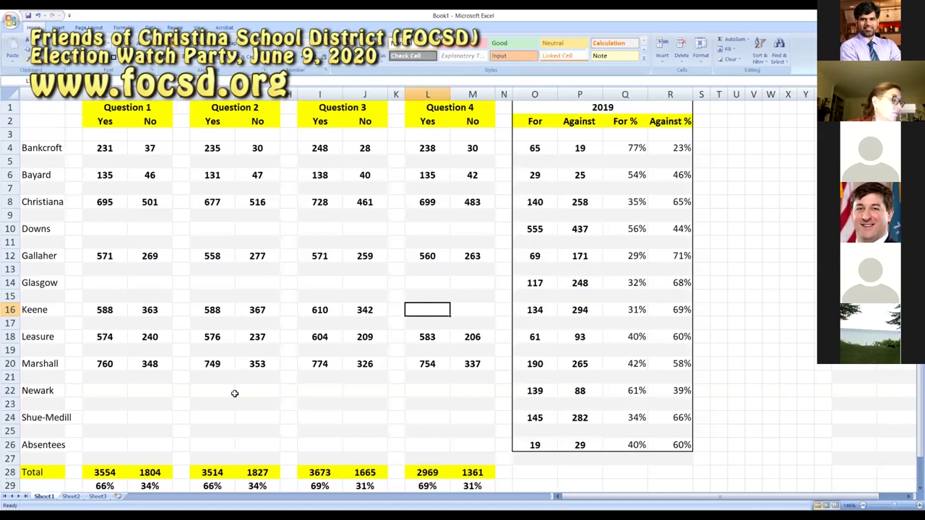
type("588")
key("Tab")
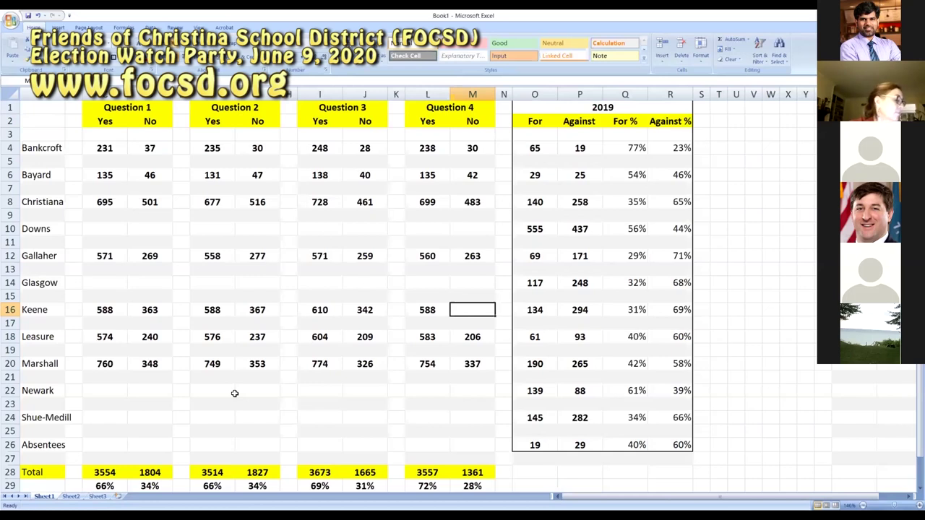
type("356")
key("Return")
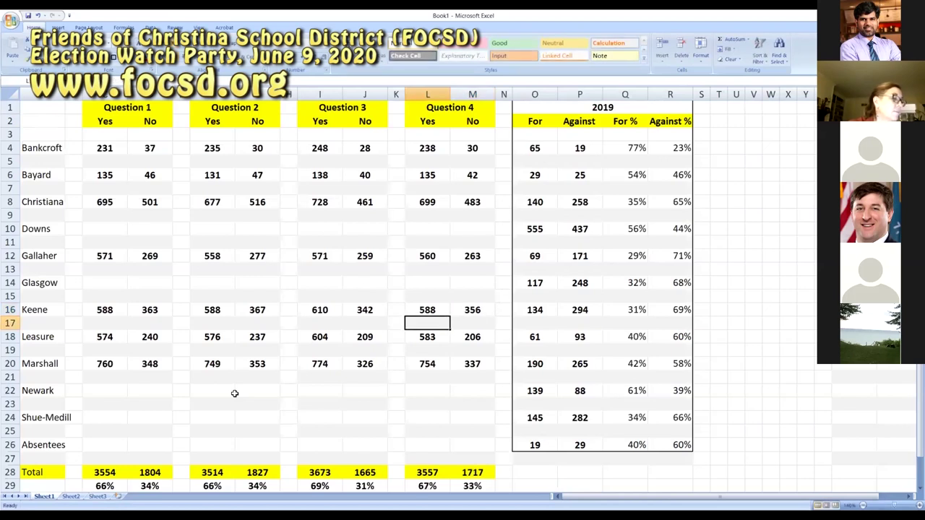
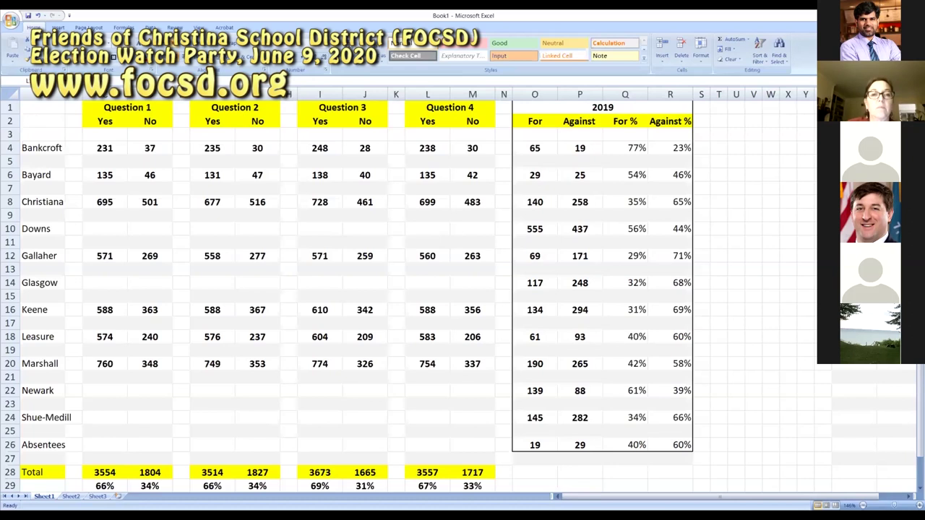
Step: Highlight Bankcroft's row from its name through Question 4 with a temporary copy outline to review its results
left_click(427, 323)
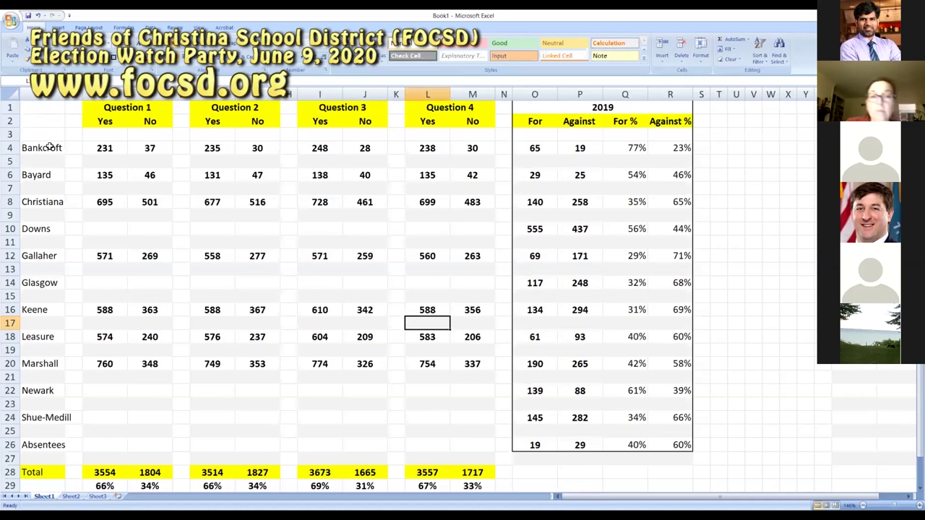
left_click_drag(49, 147, 450, 149)
key("ctrl+c")
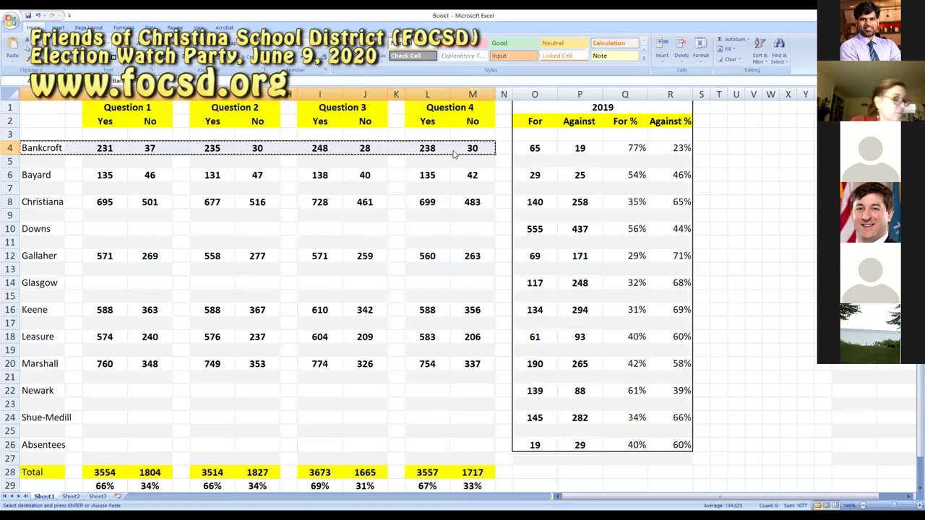
left_click(454, 153)
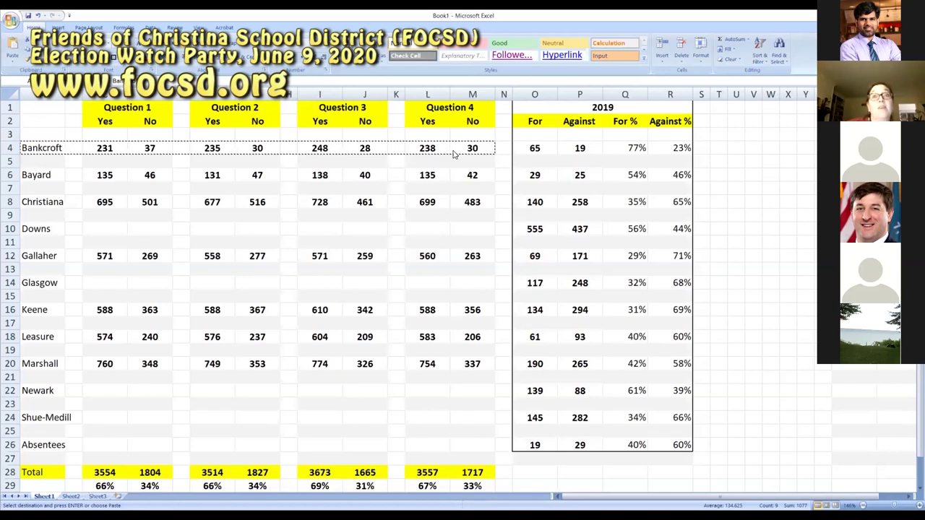
key("Escape")
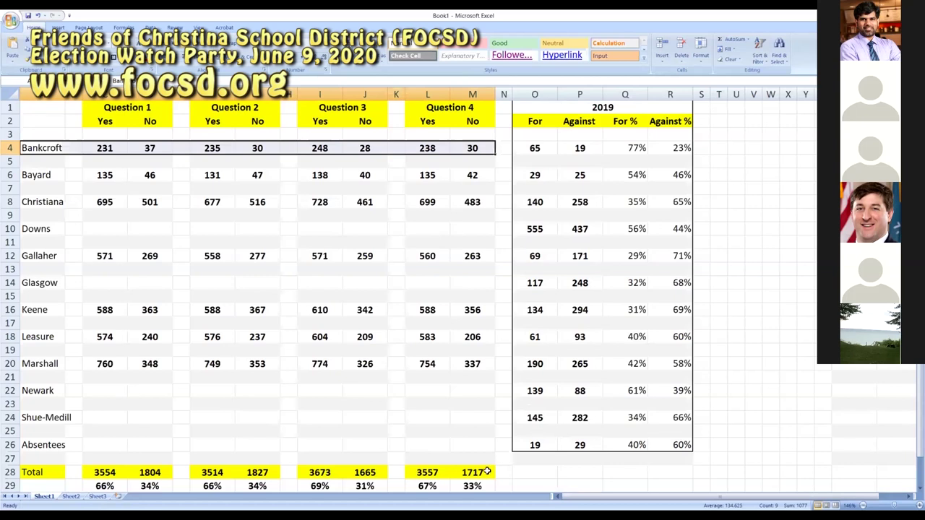
Step: Copy Question 4's total and percentage formulas in rows 28 and 29 to the 2019 For and Against columns
left_click_drag(432, 474, 464, 485)
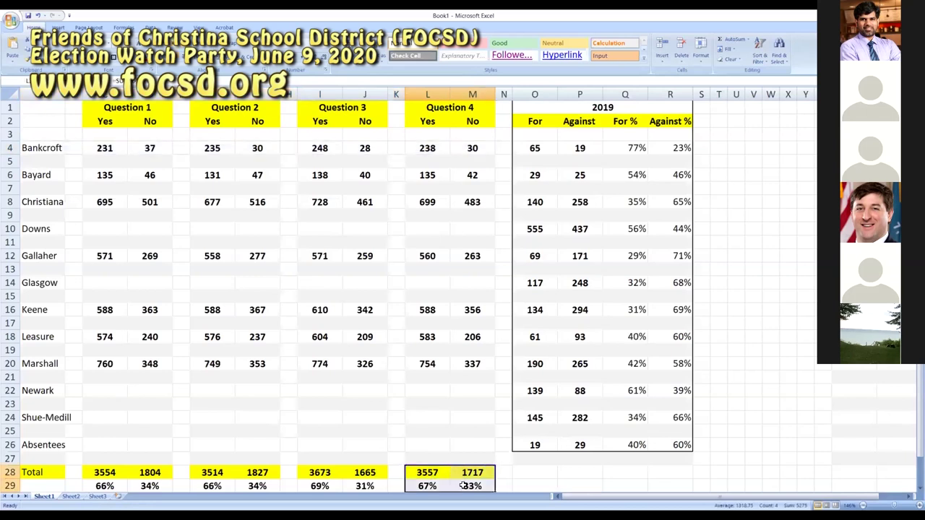
key("ctrl+c")
key("Right")
key("Right")
key("Right")
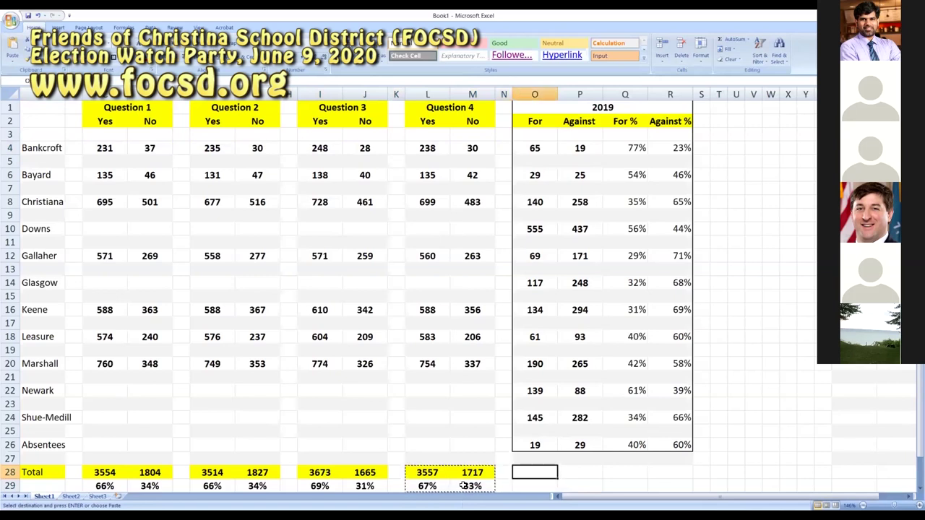
key("ctrl+v")
key("Right")
key("Right")
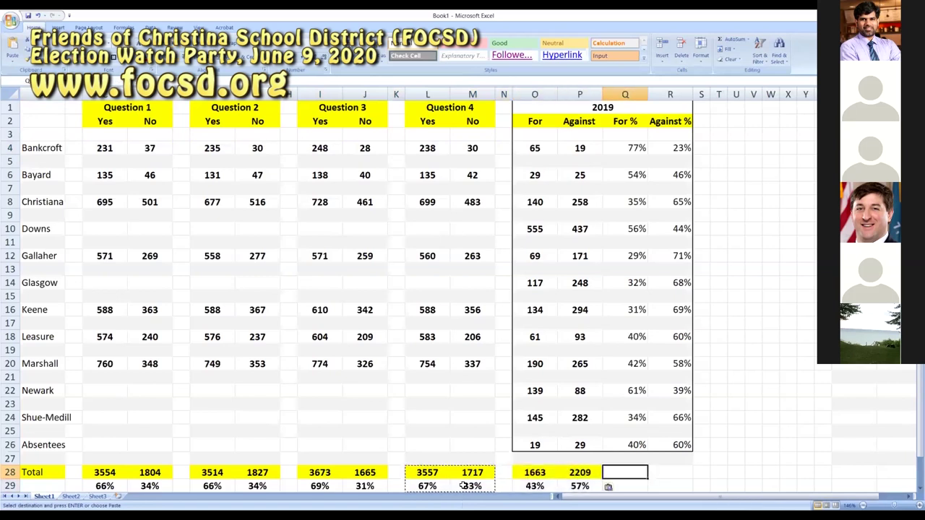
key("Escape")
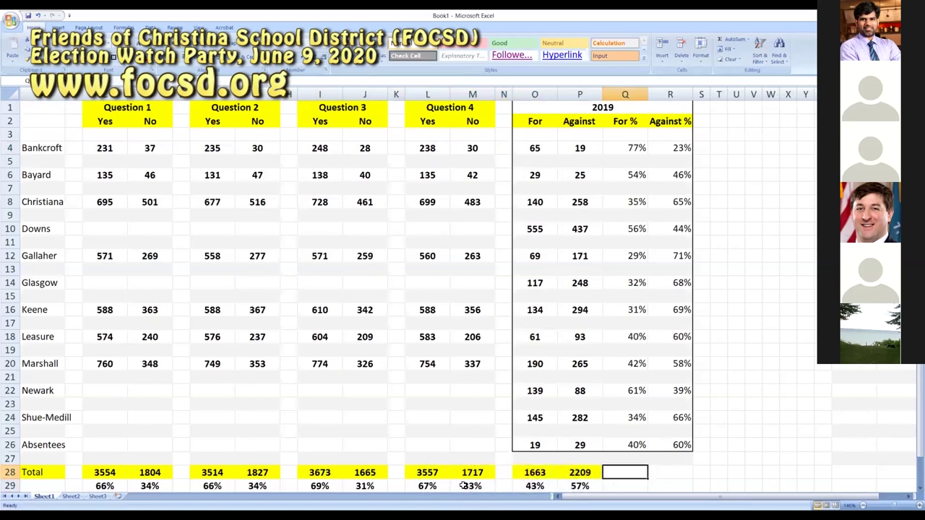
Step: Review the totals rows and the polling places whose 2020 votes are still blank
scroll(646, 381, "down", 3)
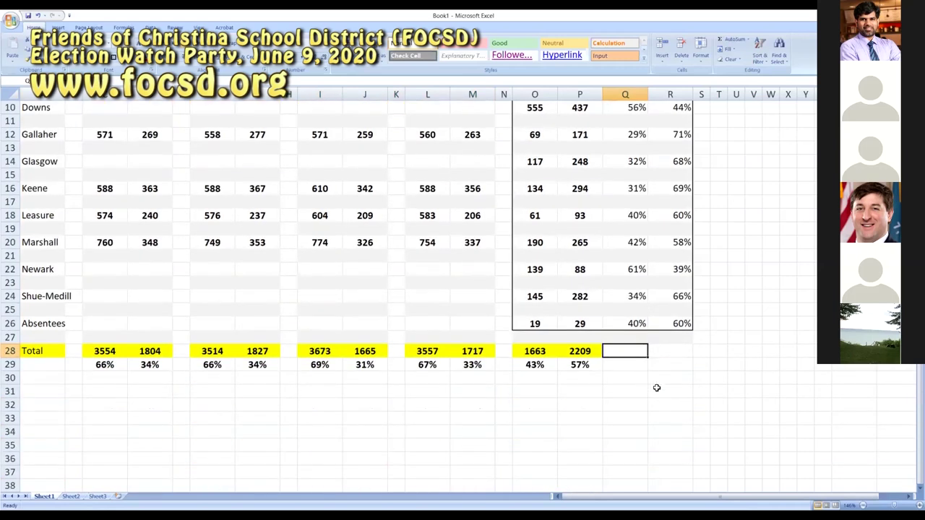
scroll(656, 388, "up", 3)
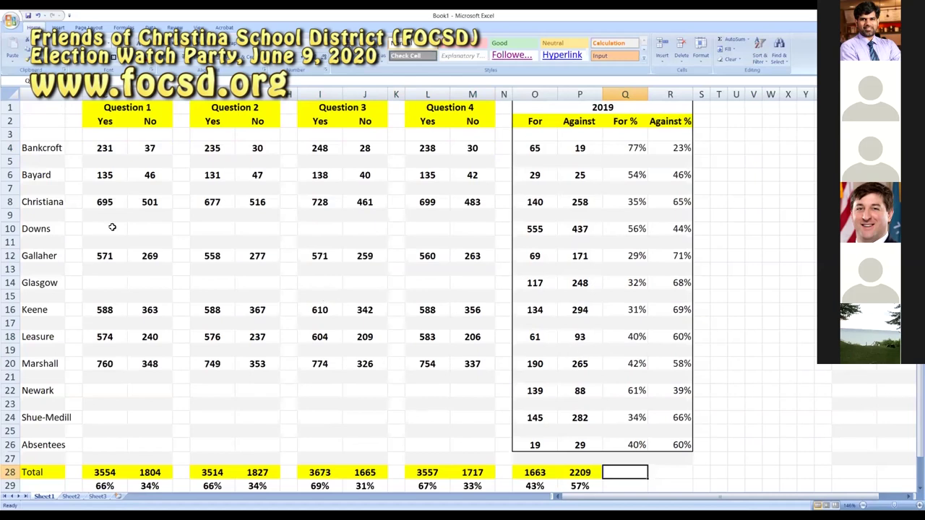
left_click(38, 229)
left_click(41, 283)
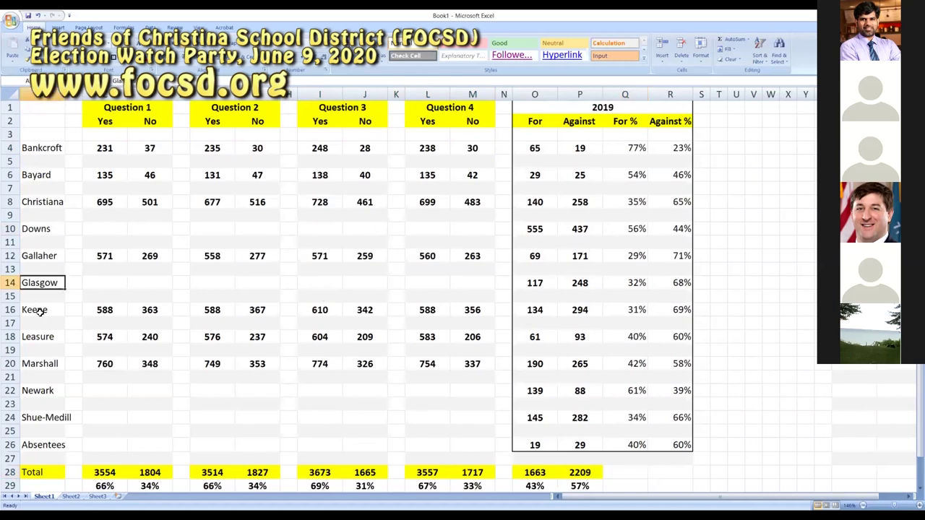
left_click(116, 421)
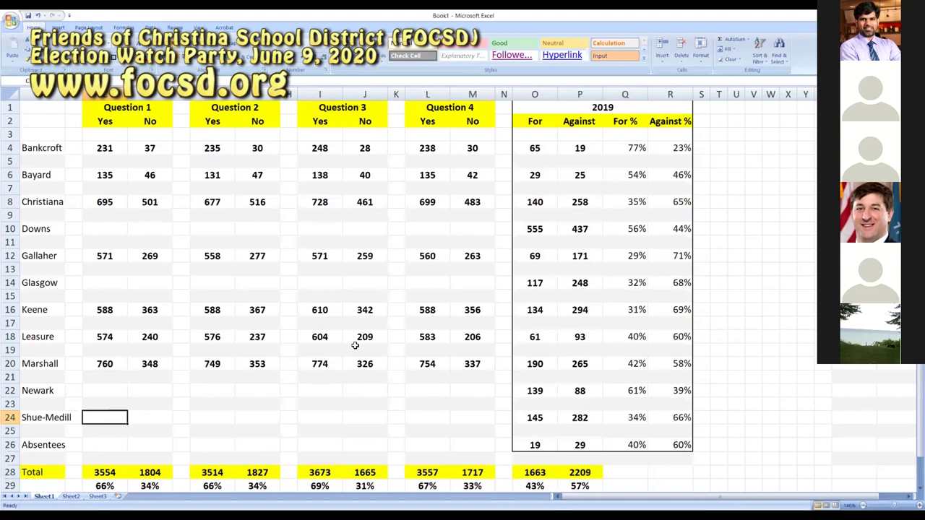
left_click(383, 295)
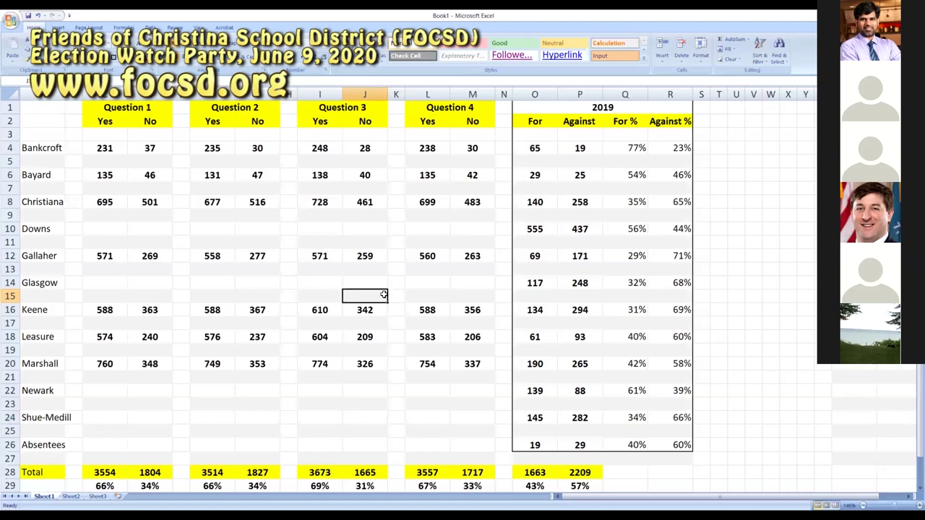
left_click(435, 326)
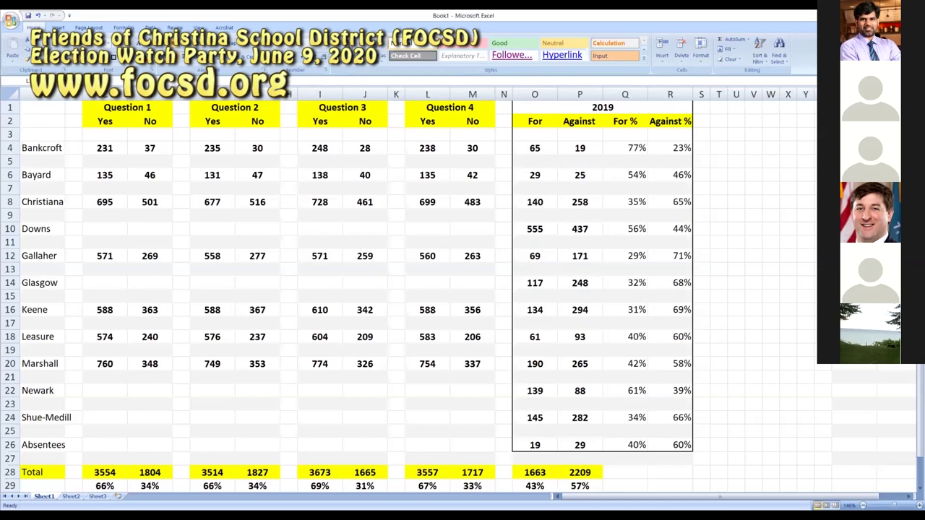
Step: Mark Bayard's name, followed by its Question 1 Yes and No votes, with a copy outline for review
left_click(41, 176)
key("ctrl+c")
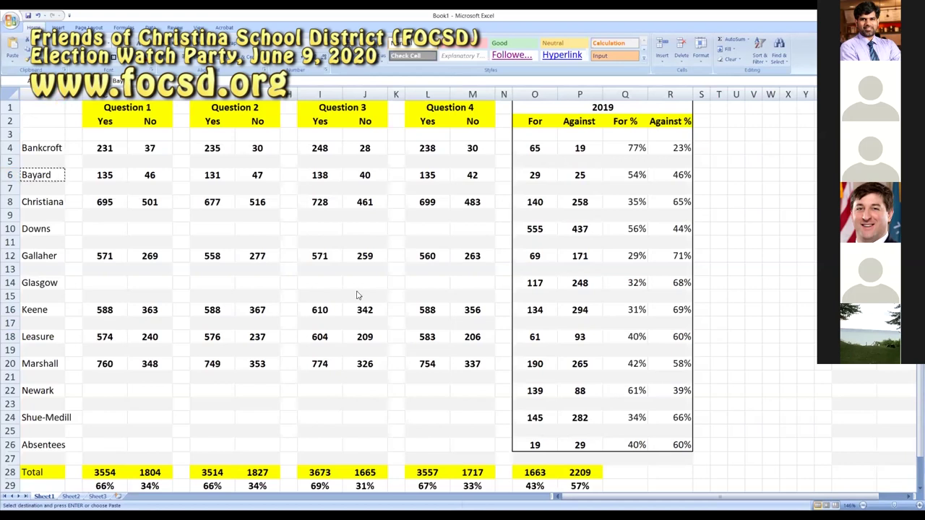
left_click_drag(116, 173, 137, 175)
key("ctrl+c")
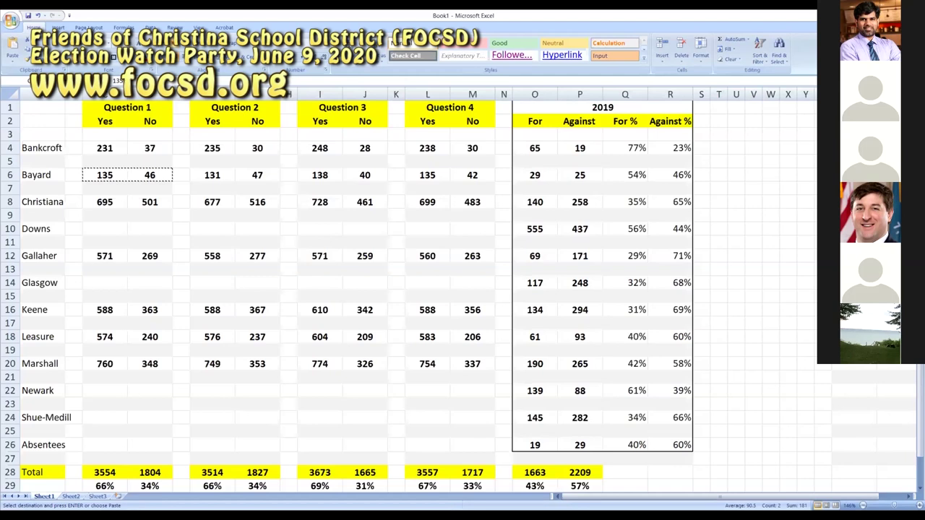
Step: Clear the outline on the Bayard counts, and outline the Christiana name and its Question 1 Yes and No counts in turn by copying each cell
key("Escape")
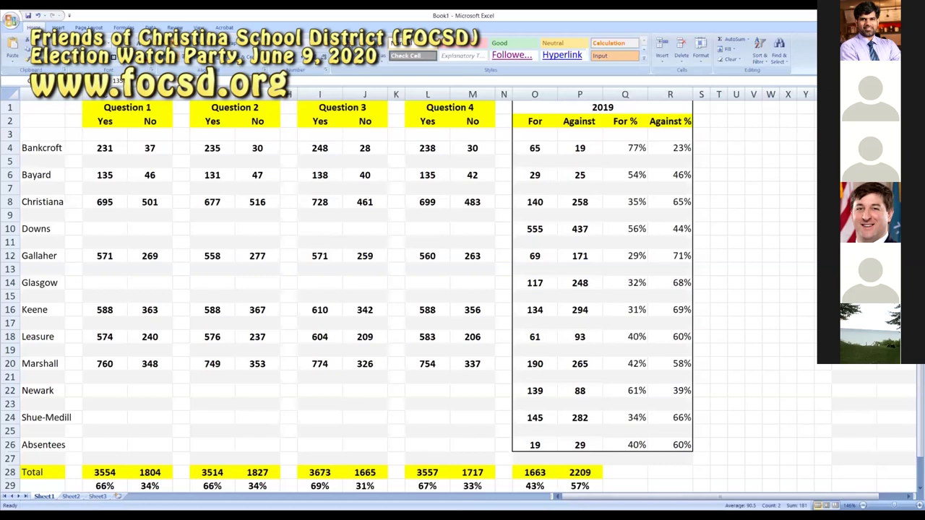
left_click(63, 204)
key("ctrl+c")
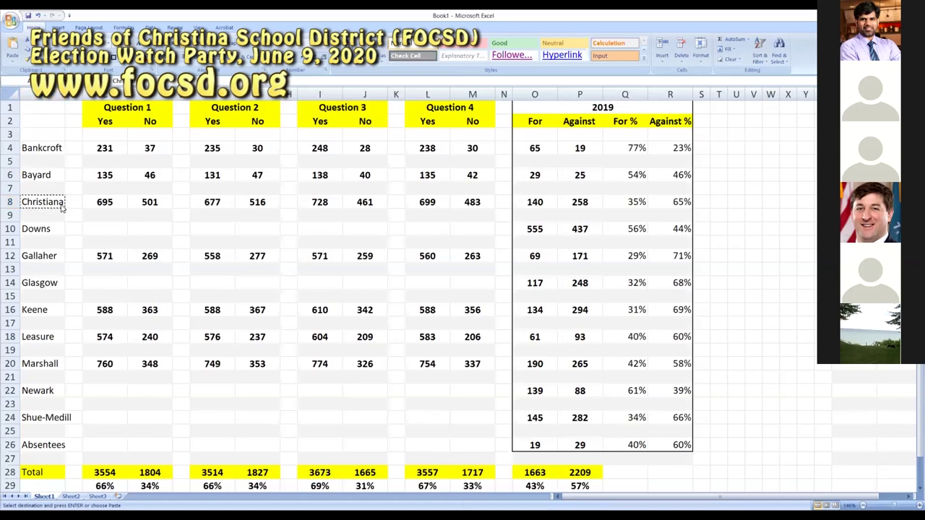
key("Right")
key("ctrl+c")
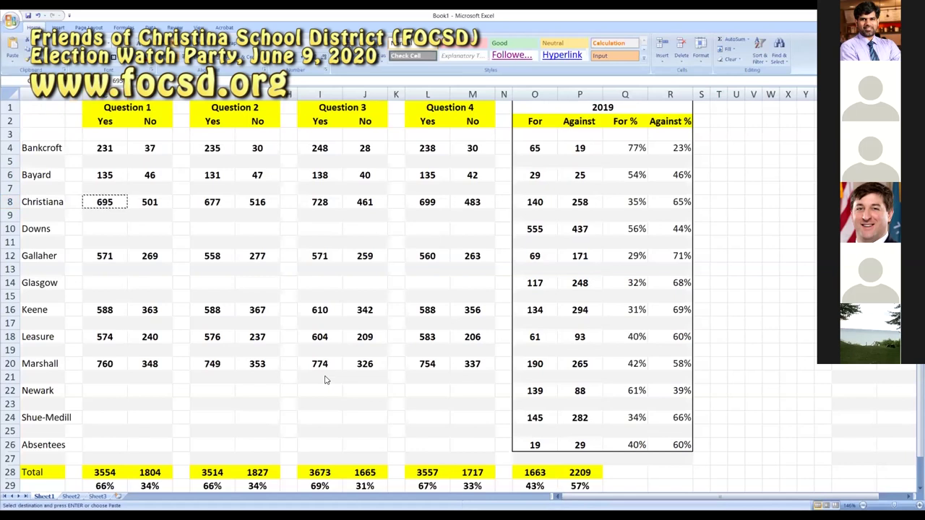
key("Right")
key("Right")
key("Left")
key("ctrl+c")
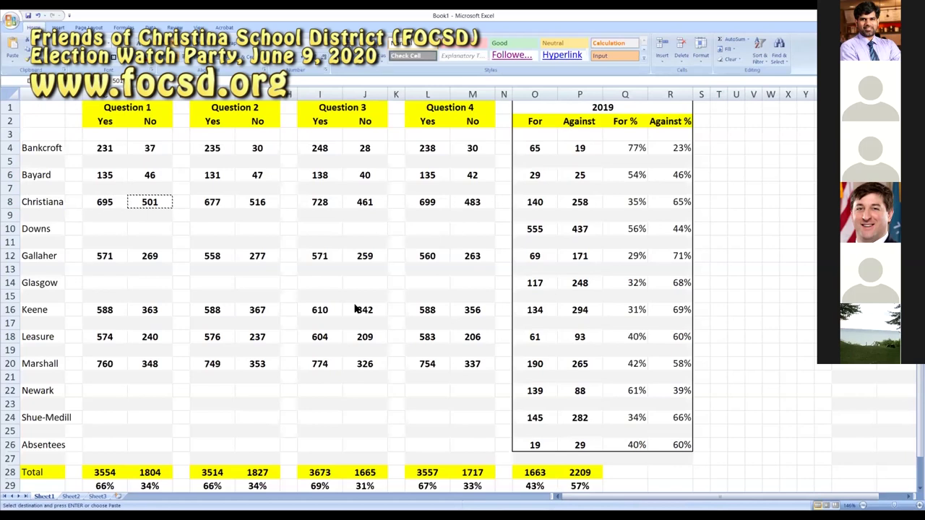
Step: Outline Christiana's Question 2 No and Yes counts in turn by copying each cell
key("Right")
key("Right")
key("ctrl+c")
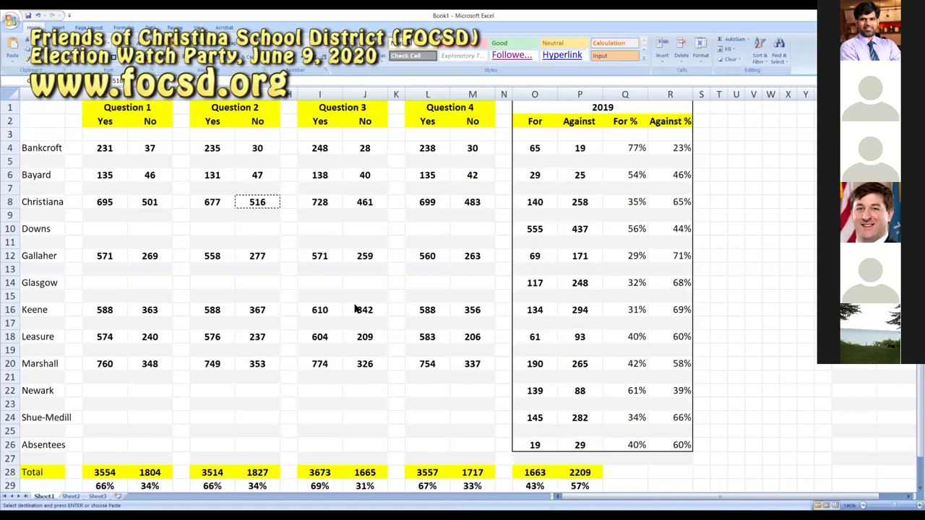
key("Left")
key("ctrl+c")
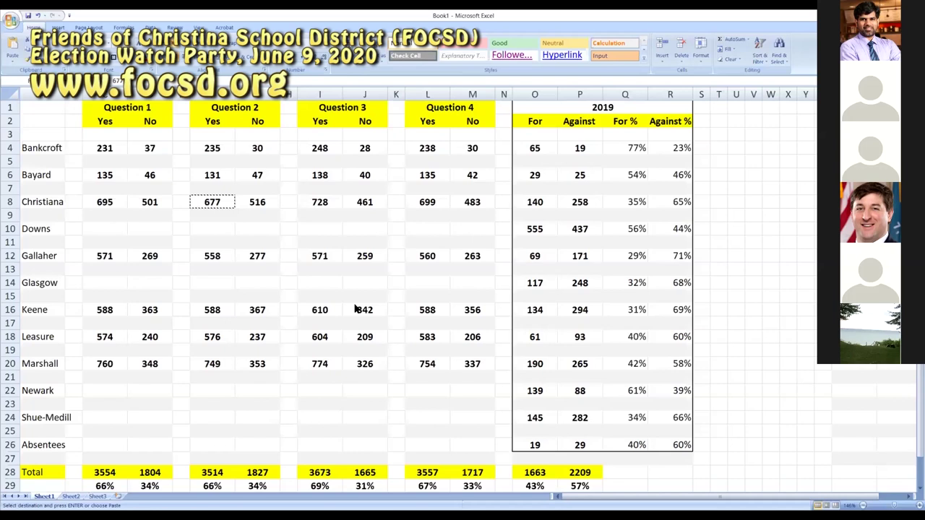
Step: Outline Christiana's Question 3 Yes and No counts in turn by copying each cell
key("Right")
key("Right")
key("Right")
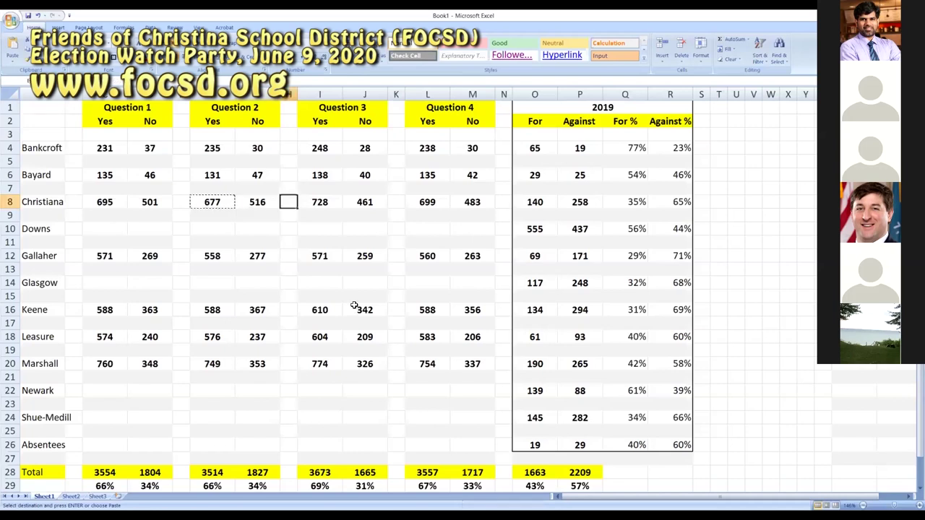
key("ctrl+c")
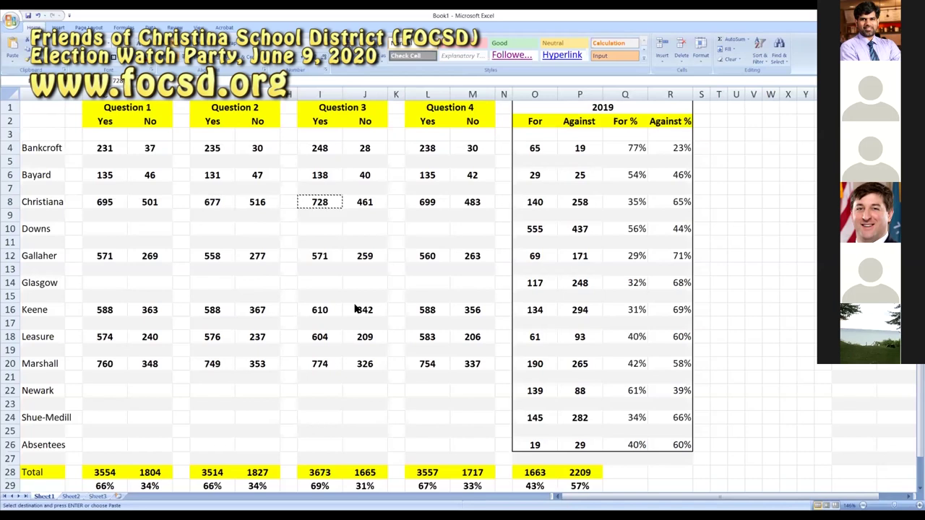
key("Right")
key("ctrl+c")
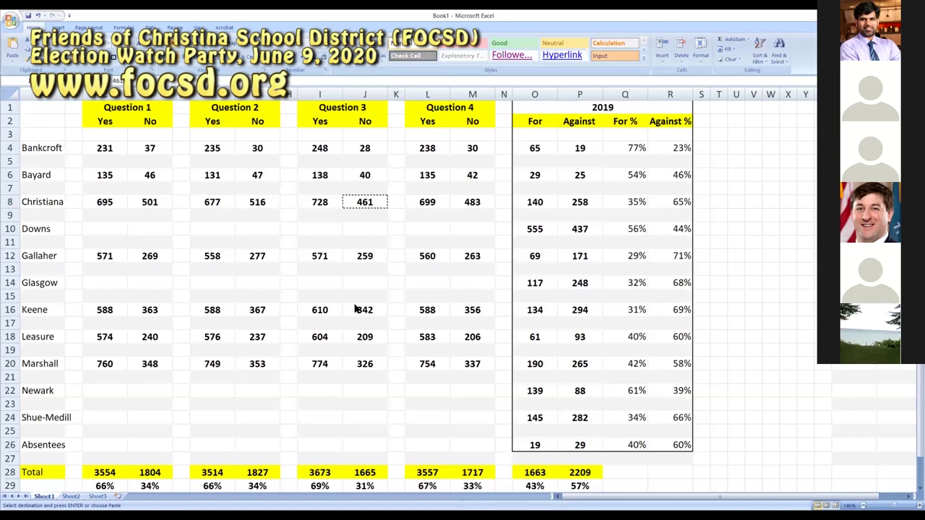
Step: Outline Christiana's Question 4 Yes and No counts in turn by copying each cell, and clear the outline
key("Right")
key("Right")
key("ctrl+c")
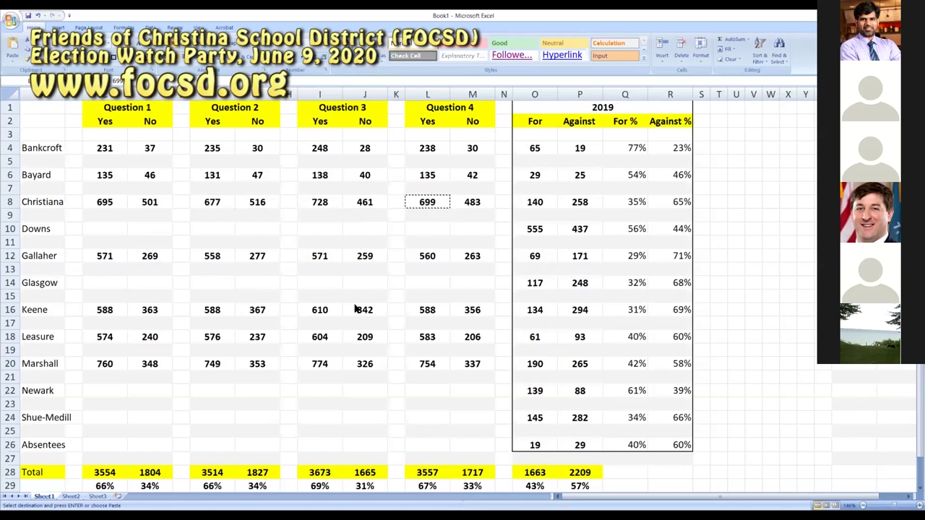
key("Right")
key("ctrl+c")
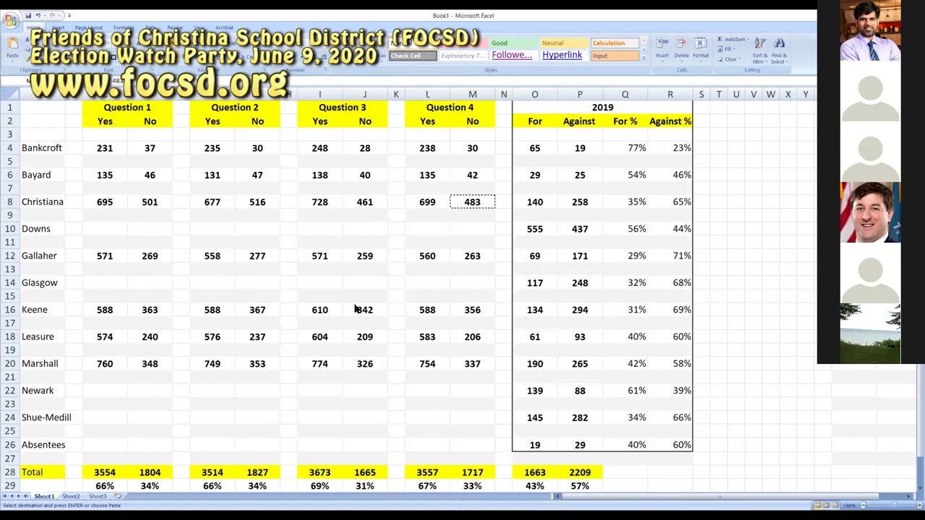
key("Escape")
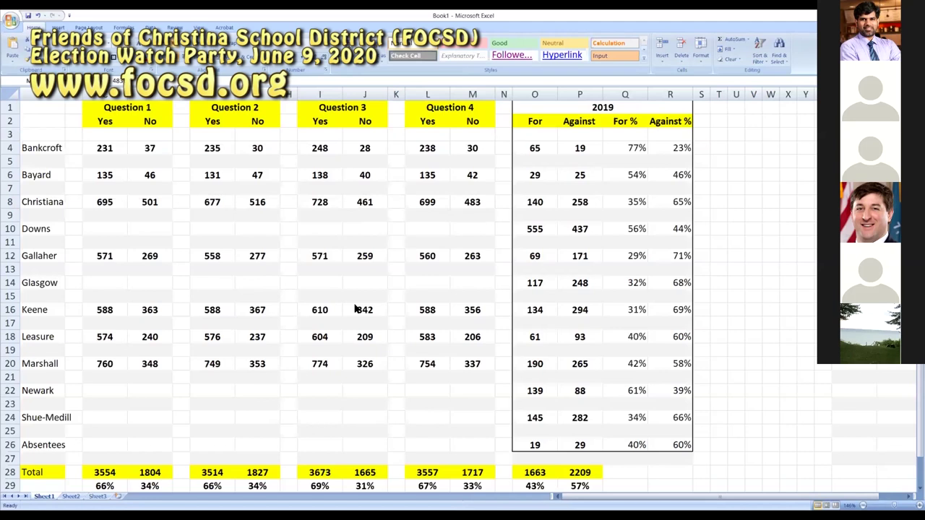
Step: Outline the Gallaher name and its Question 1 Yes and No counts in turn by copying each cell
left_click(43, 255)
key("ctrl+c")
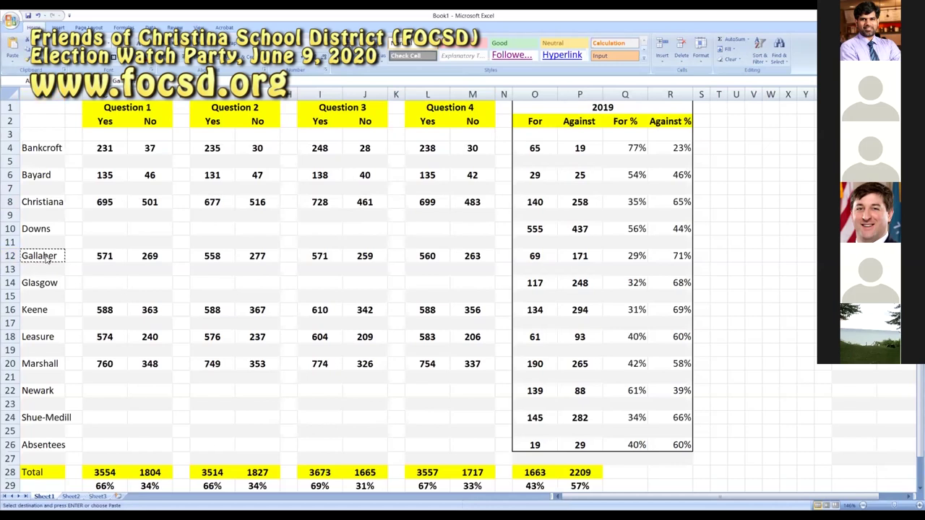
key("Right")
key("ctrl+c")
key("Right")
key("ctrl+c")
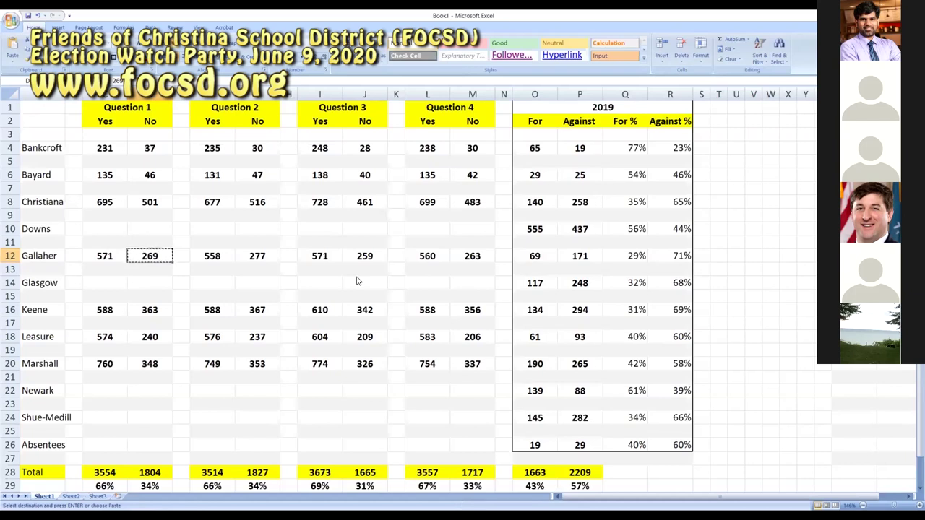
Step: Outline Gallaher's Question 2 Yes count by copying the cell
key("Right")
key("Right")
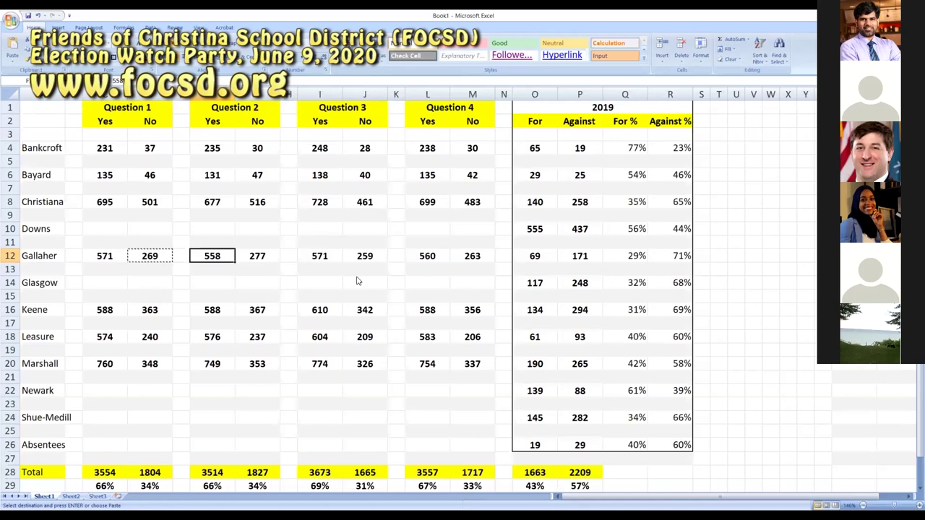
key("ctrl+c")
key("Return")
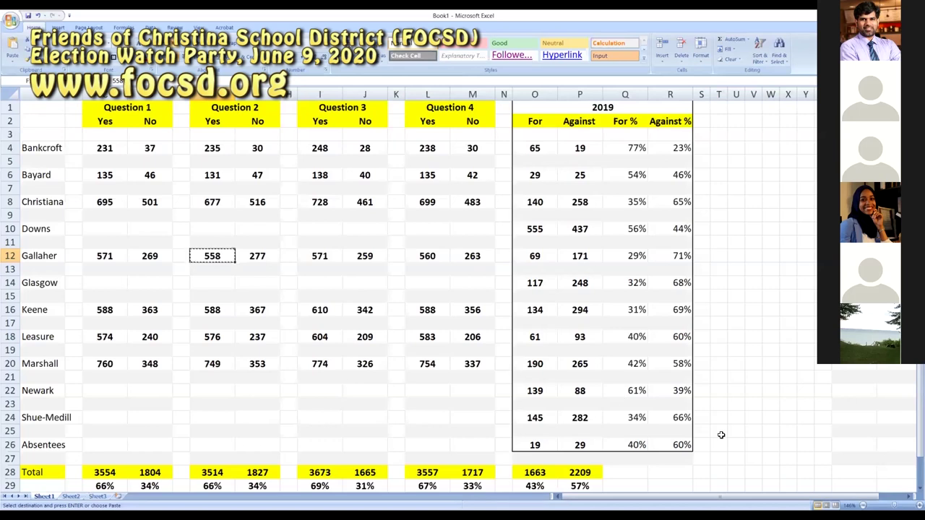
Step: Minimize the ribbon to show more rows of the results sheet
left_click(11, 21)
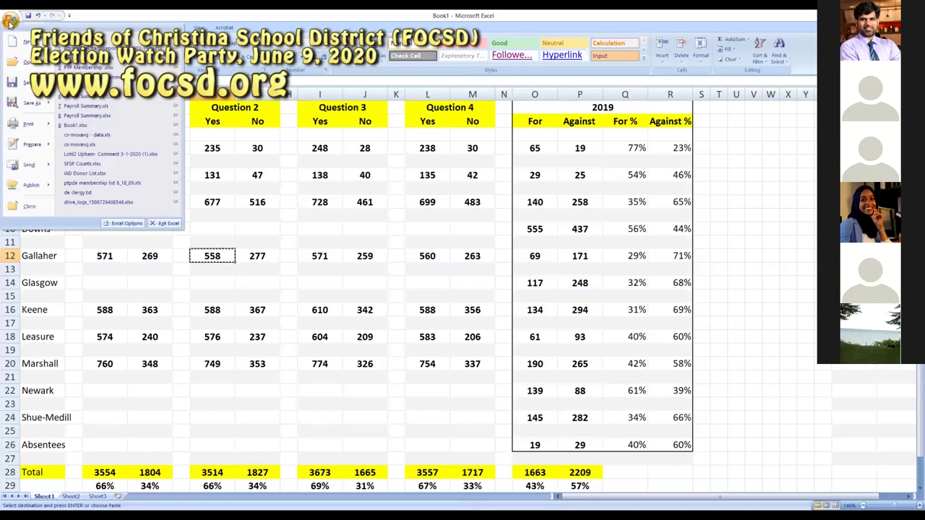
left_click(70, 16)
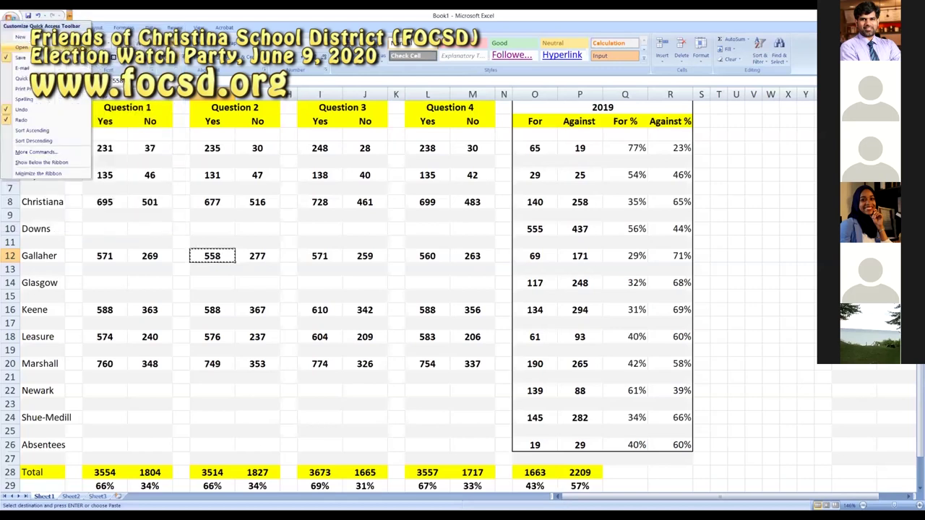
left_click(40, 174)
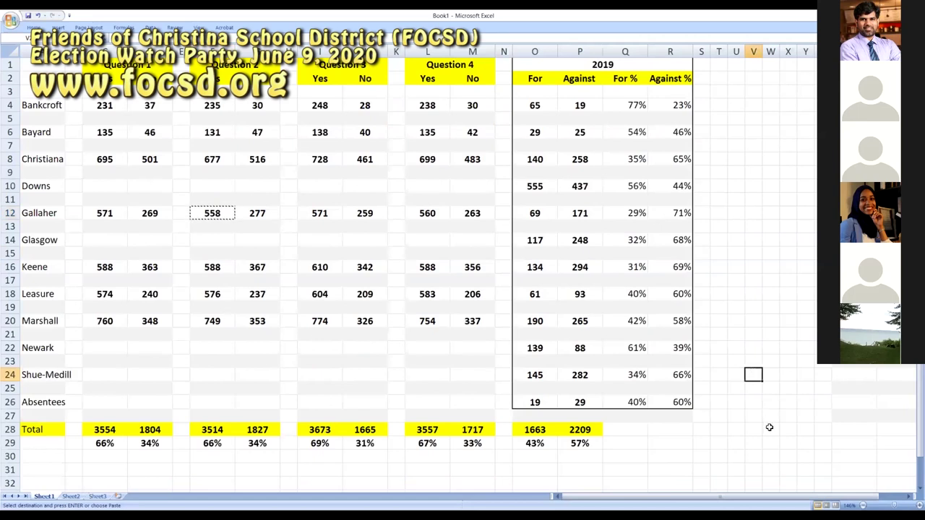
Step: Reset the sheet's zoom to 100% and zoom the view to fit the selected range A1:U32
mouse_move(682, 441)
left_mouse_down()
mouse_move(407, 264)
mouse_move(29, 108)
mouse_move(26, 65)
left_mouse_up()
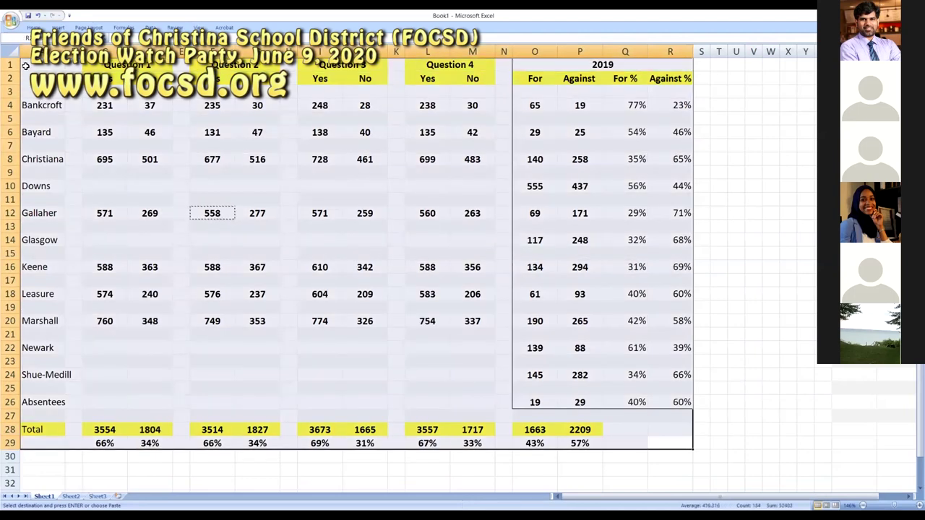
left_click(198, 28)
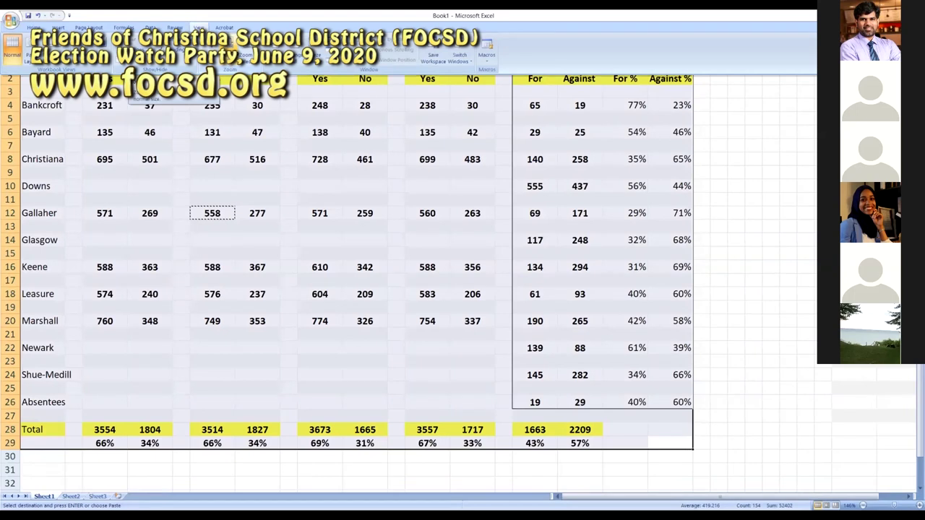
left_click(229, 65)
left_click(195, 66)
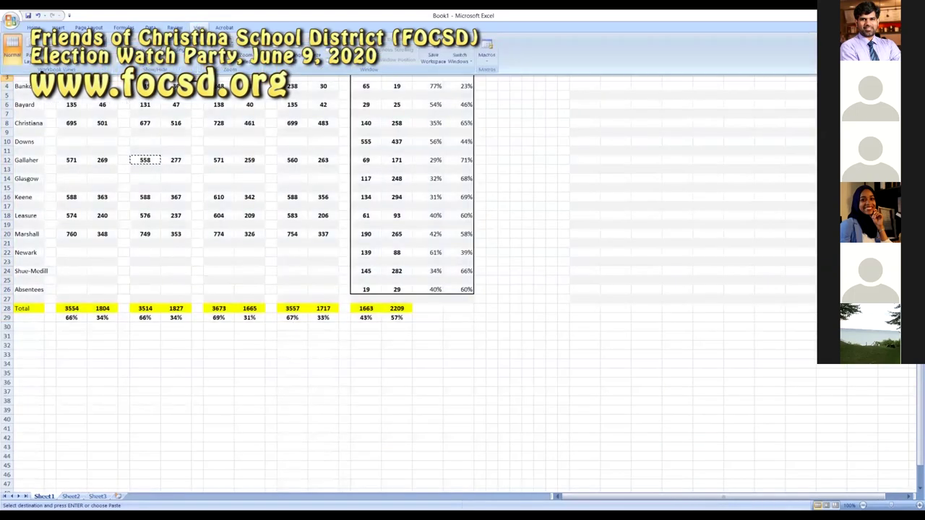
mouse_move(21, 58)
left_mouse_down()
mouse_move(456, 216)
mouse_move(432, 301)
mouse_move(502, 343)
left_mouse_up()
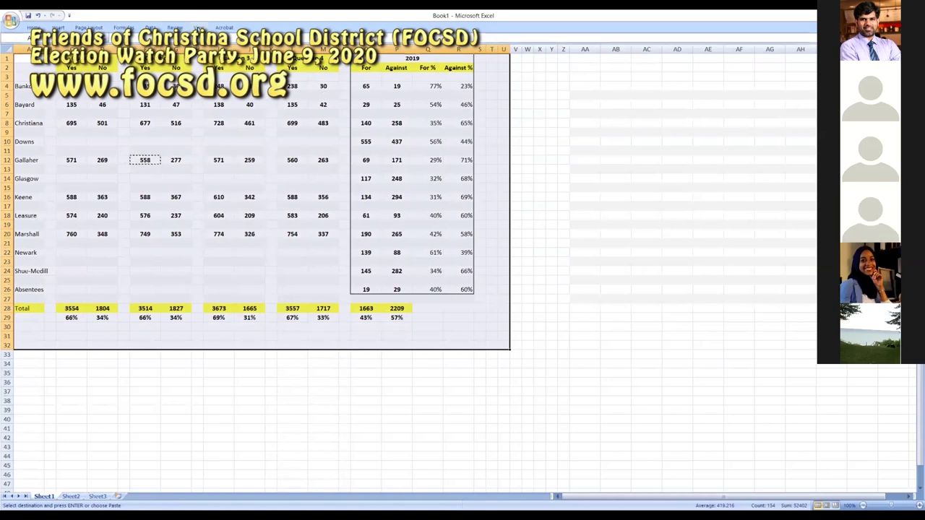
left_click(198, 28)
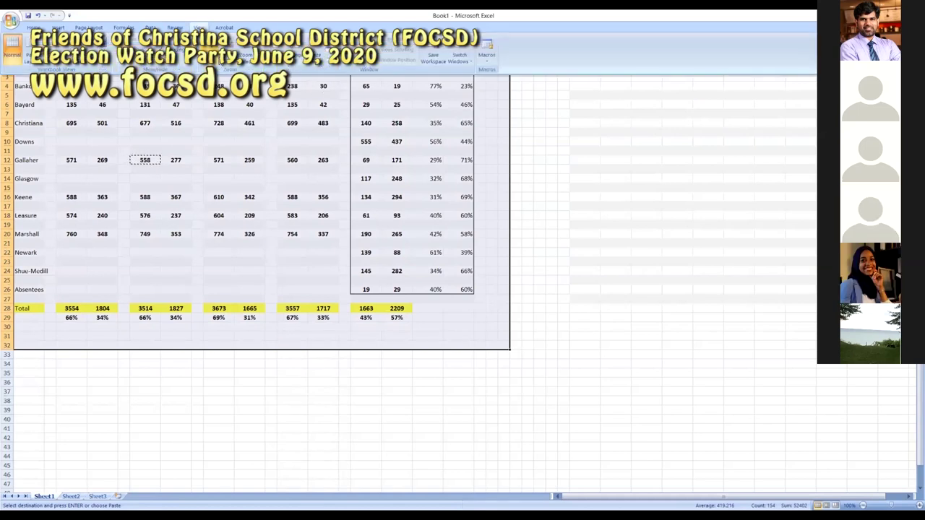
left_click(246, 56)
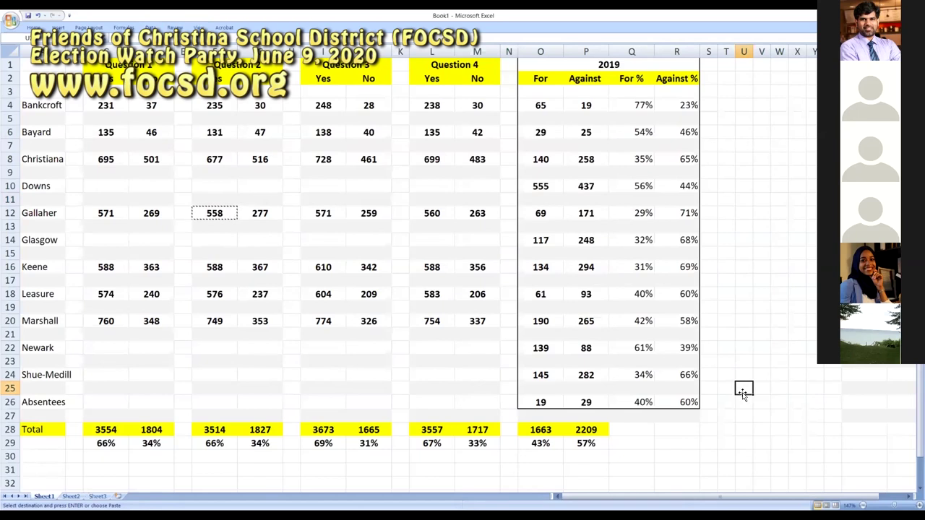
key("Right")
key("Right")
key("Right")
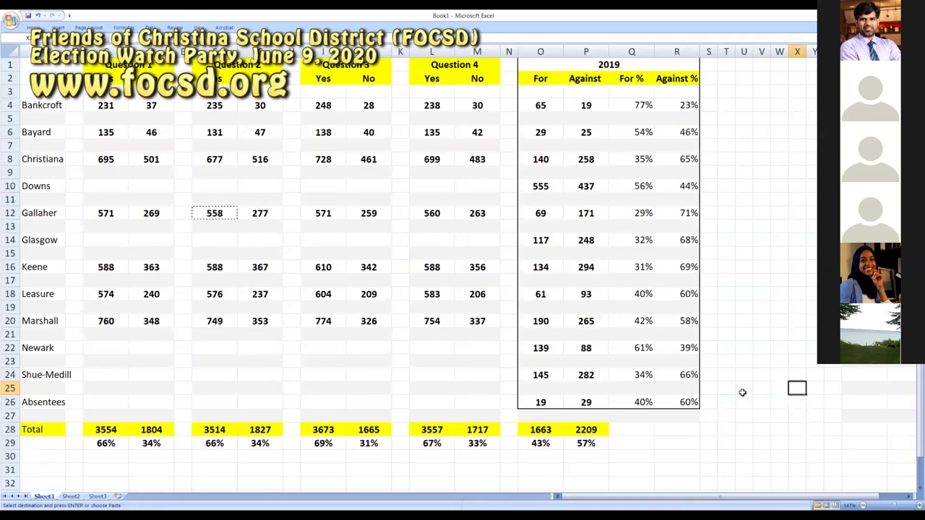
key("Right")
Step: Outline Gallaher's Question 2 No count in G12 by copying the cell, undoing any accidental paste there
left_click_drag(541, 209, 573, 210)
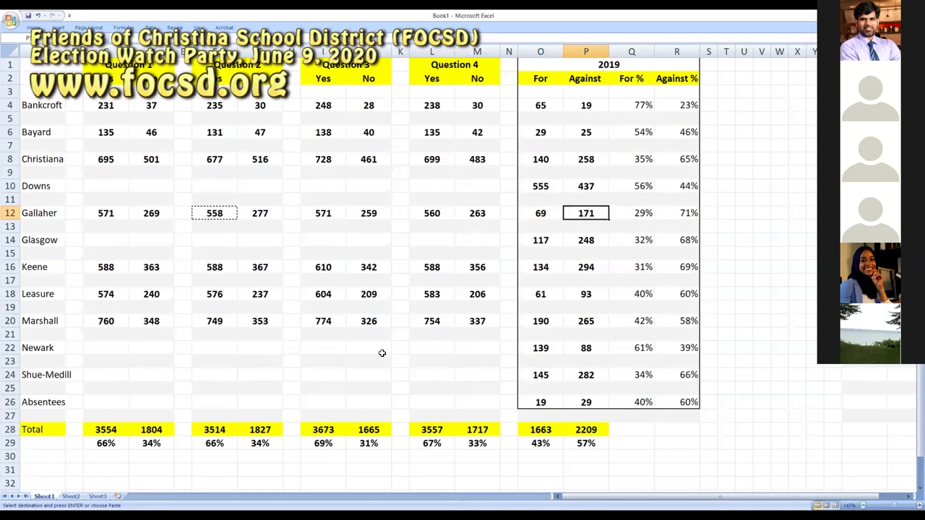
key("Left")
key("Left")
key("Left")
key("Left")
key("Left")
key("Left")
key("Left")
key("Left")
key("Left")
key("Return")
key("ctrl+z")
key("ctrl+c")
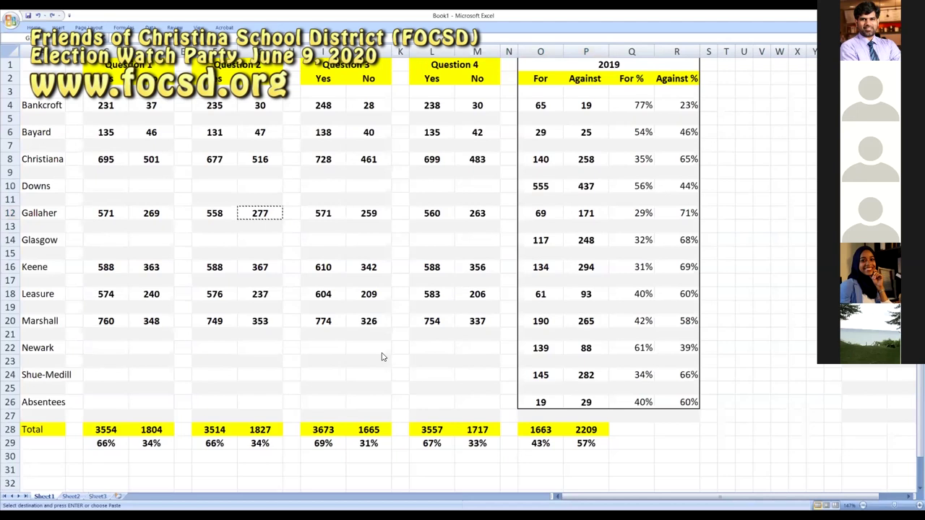
Step: Outline Gallaher's Question 3 and Question 4 Yes and No counts in turn by copying each cell
key("Right")
key("Right")
key("ctrl+c")
key("Right")
key("ctrl+c")
key("Right")
key("Right")
key("ctrl+c")
key("Right")
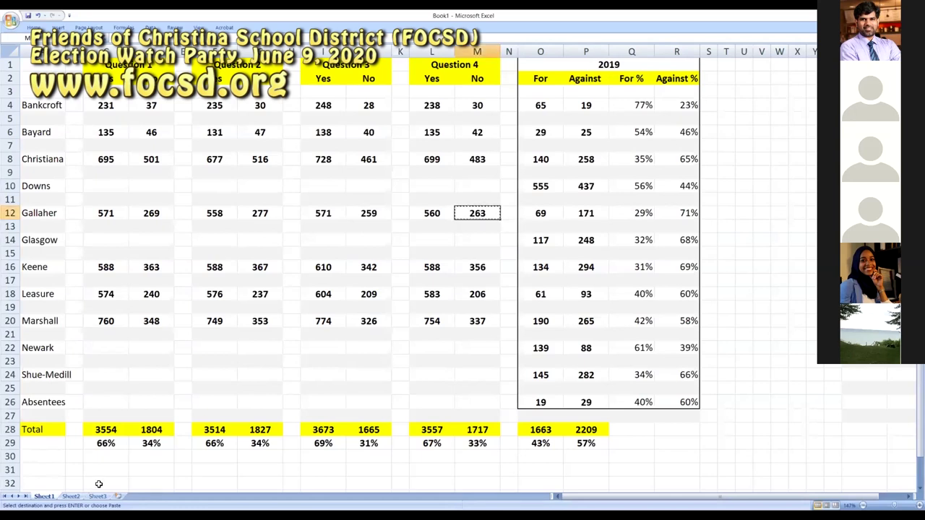
Step: Examine the 2019 counts on Sheet2 for the Maclary and Wilson elementary schools
left_click(69, 496)
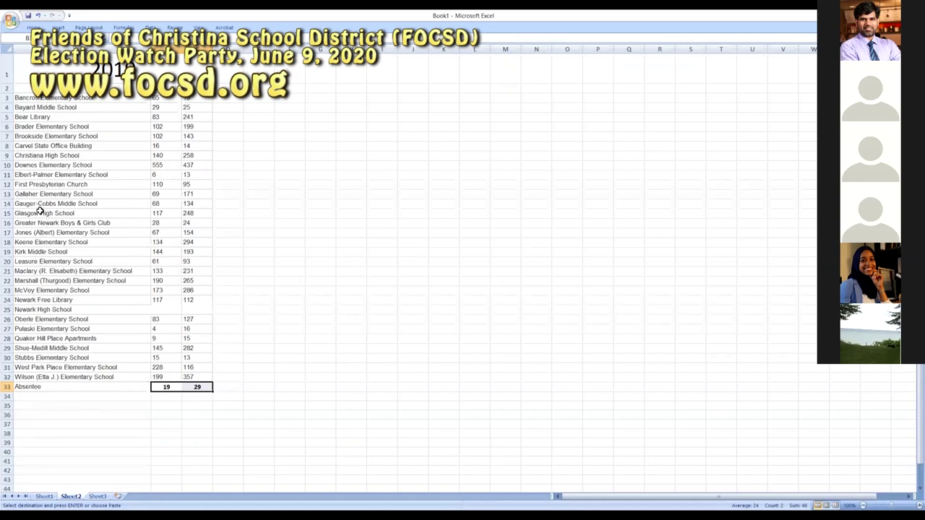
left_click(36, 290)
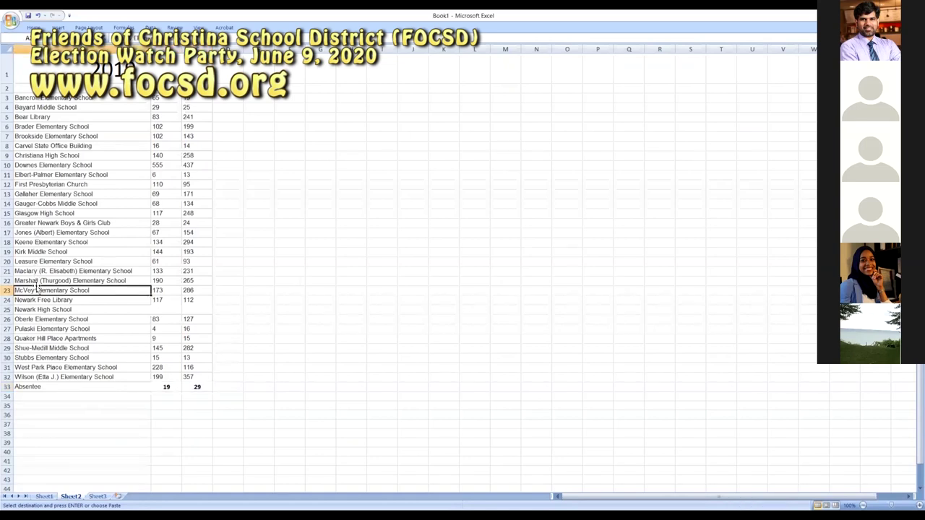
left_click(36, 272)
left_click(165, 271)
left_click(203, 273)
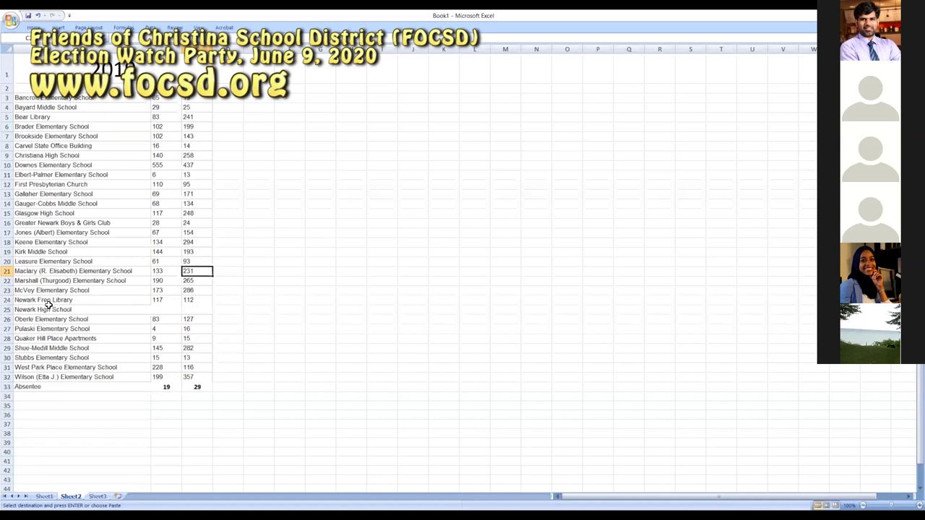
left_click(48, 377)
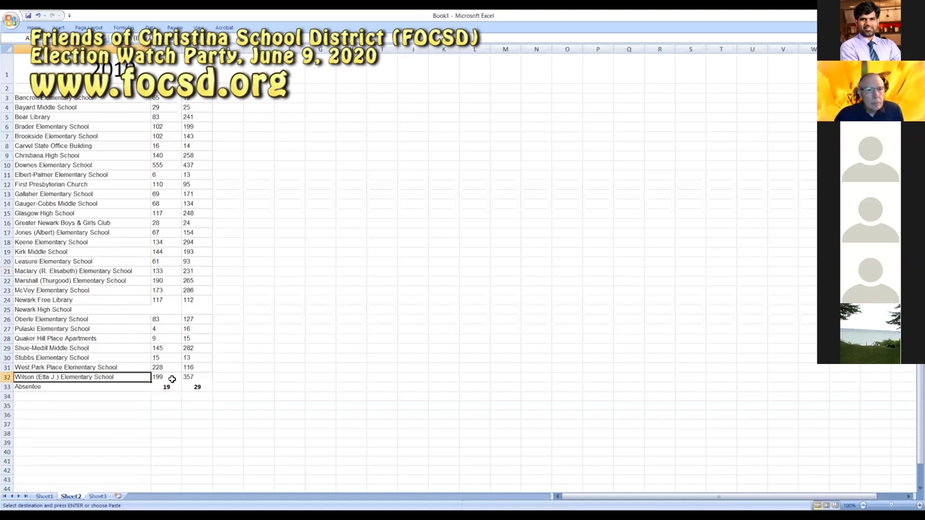
left_click(170, 378)
left_click(199, 376)
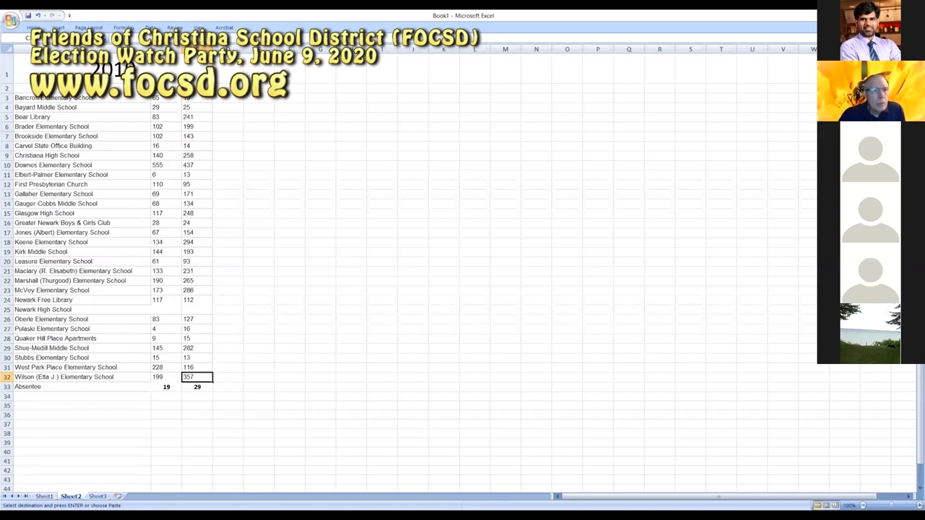
Step: Copy the 2019 polling place results from Bancroft to Absentee (A3:C33) on Sheet2 and return to Sheet1
left_click_drag(29, 98, 195, 388)
key("ctrl+c")
left_click(45, 497)
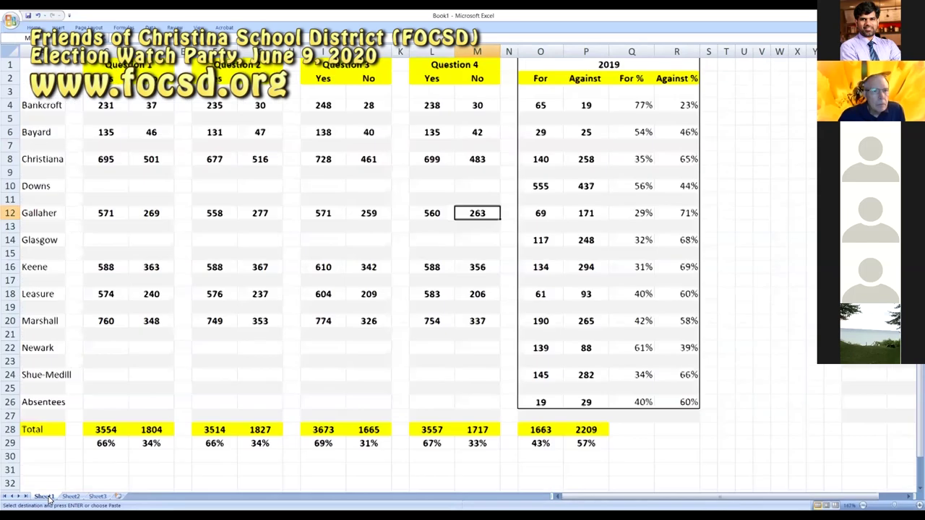
Step: Try pasting the copied 2019 polling place results at U2 on Sheet1 and undo the paste
left_click(744, 76)
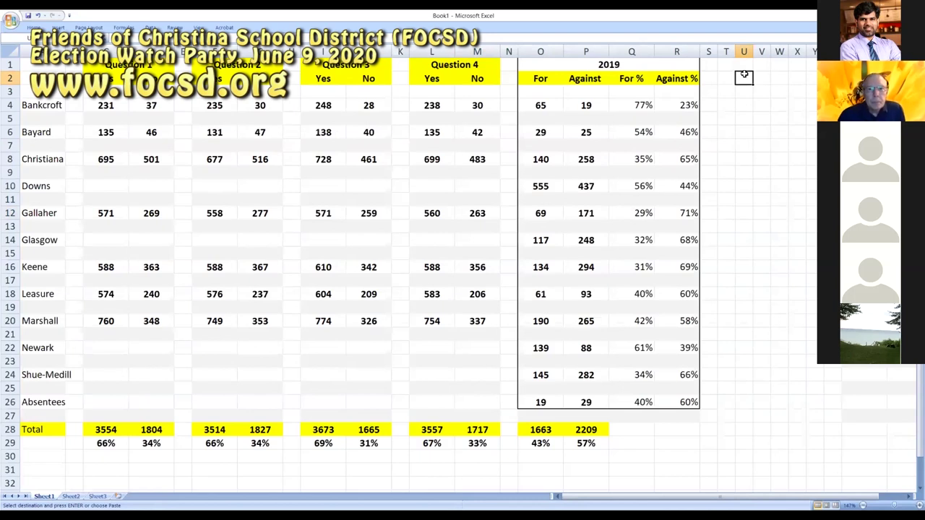
key("ctrl+v")
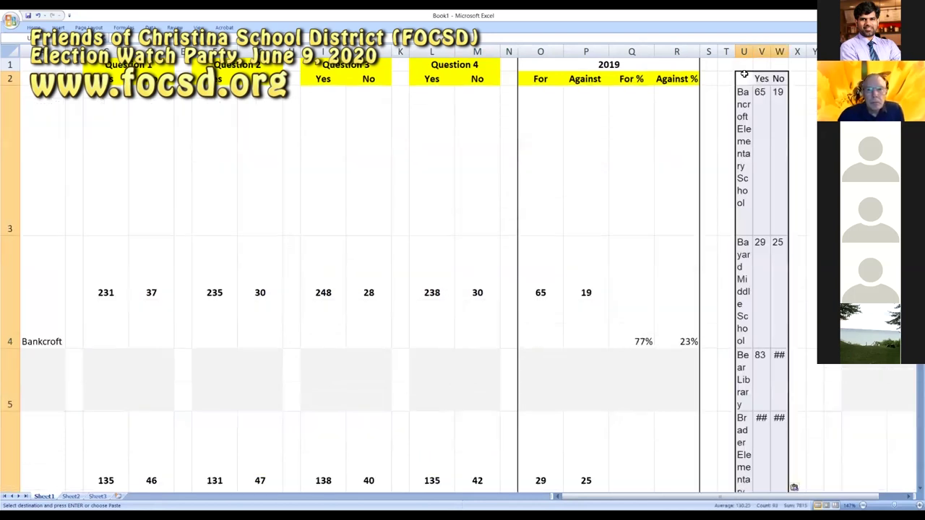
key("ctrl+z")
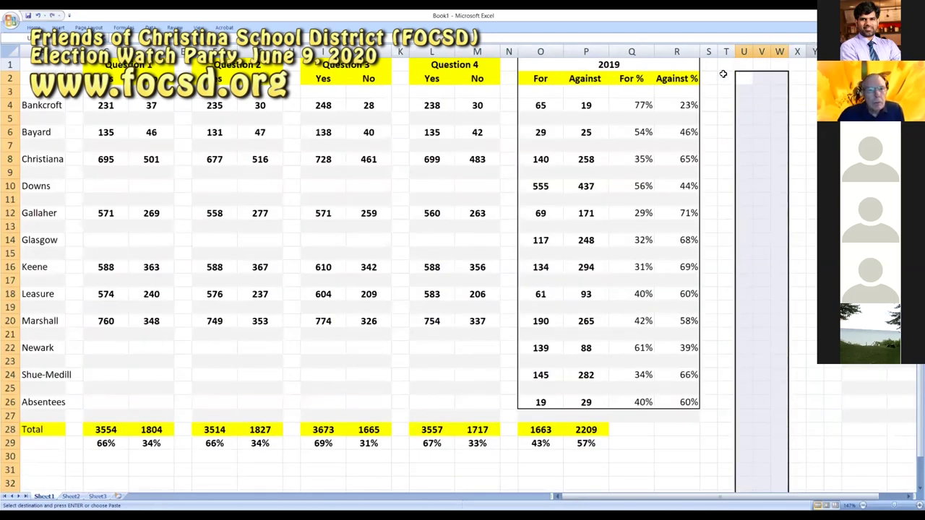
Step: Widen column U to make room for the school names and zoom the sheet to fit columns A to U
left_click_drag(753, 53, 898, 53)
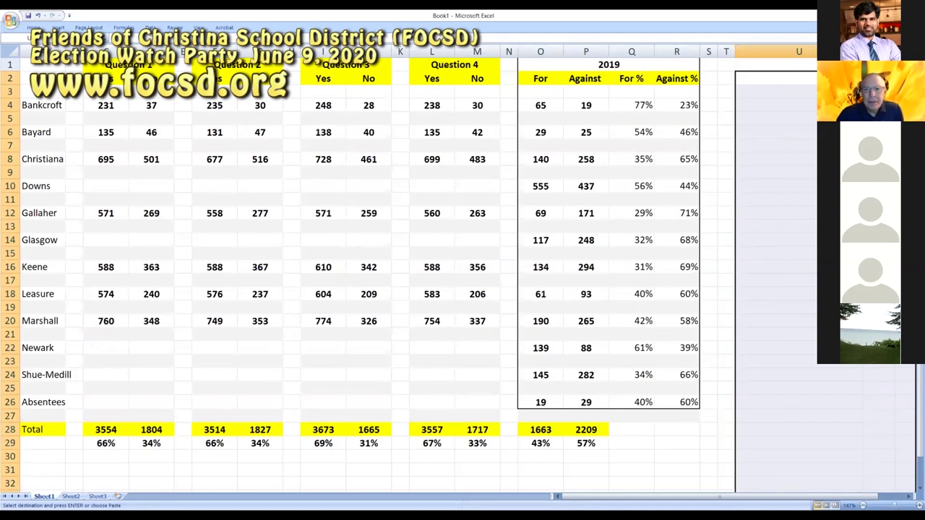
left_click(37, 66)
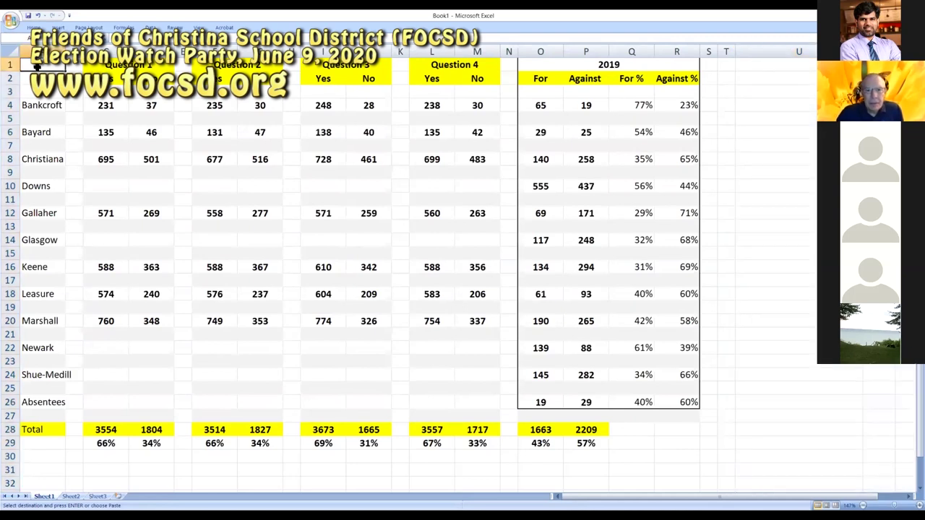
key("shift+Down")
key("shift+Down")
key("shift+Down")
key("shift+Down")
key("shift+Down")
key("shift+Down")
key("shift+Down")
key("shift+Down")
key("shift+Down")
key("shift+Down")
key("shift+Down")
key("shift+Down")
key("shift+Down")
key("shift+Down")
key("shift+Down")
key("shift+Down")
key("shift+Down")
key("shift+Down")
key("shift+Down")
key("shift+Down")
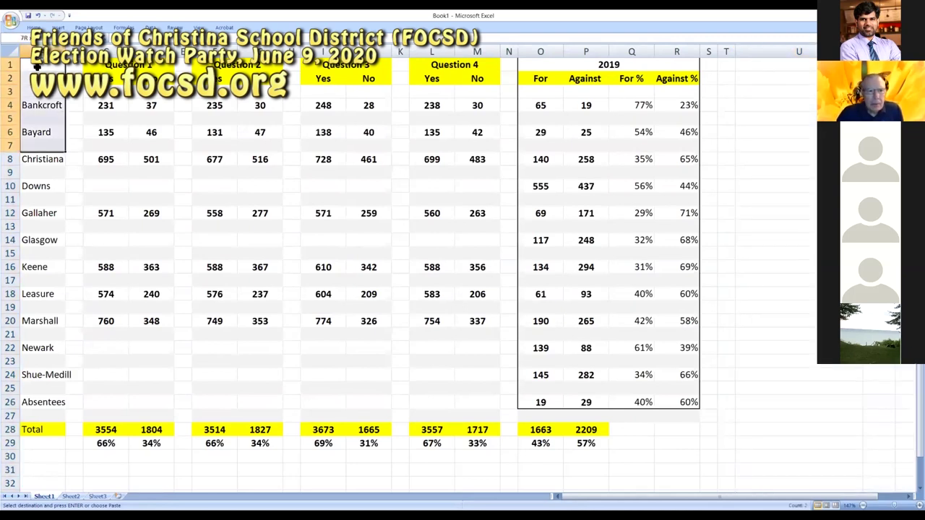
key("shift+Down")
key("shift+Right")
key("shift+Right")
key("shift+Right")
key("shift+Right")
key("shift+Right")
key("shift+Right")
key("shift+Right")
key("shift+Right")
key("shift+Right")
key("shift+Right")
key("shift+Right")
key("shift+Right")
key("shift+Right")
key("shift+Right")
key("shift+Right")
key("shift+Right")
key("shift+Right")
key("shift+Right")
key("shift+Right")
key("shift+Right")
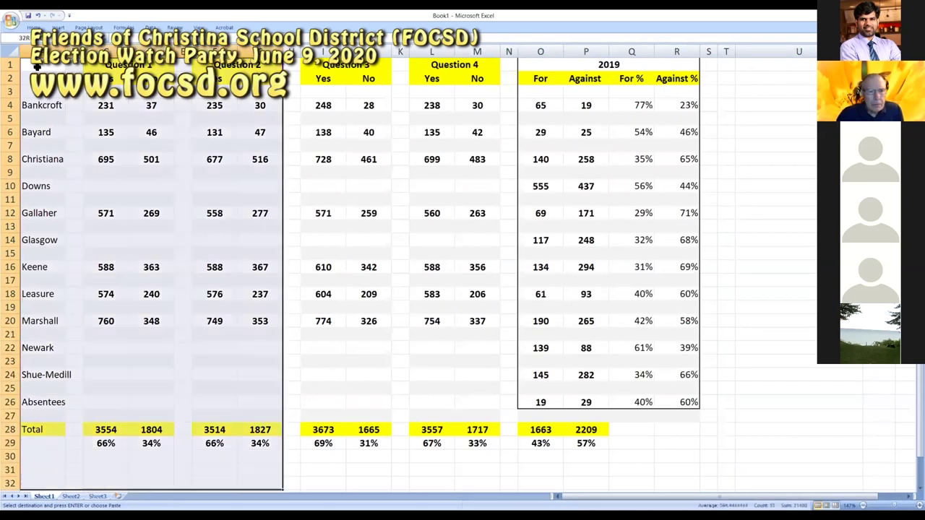
key("shift+Left")
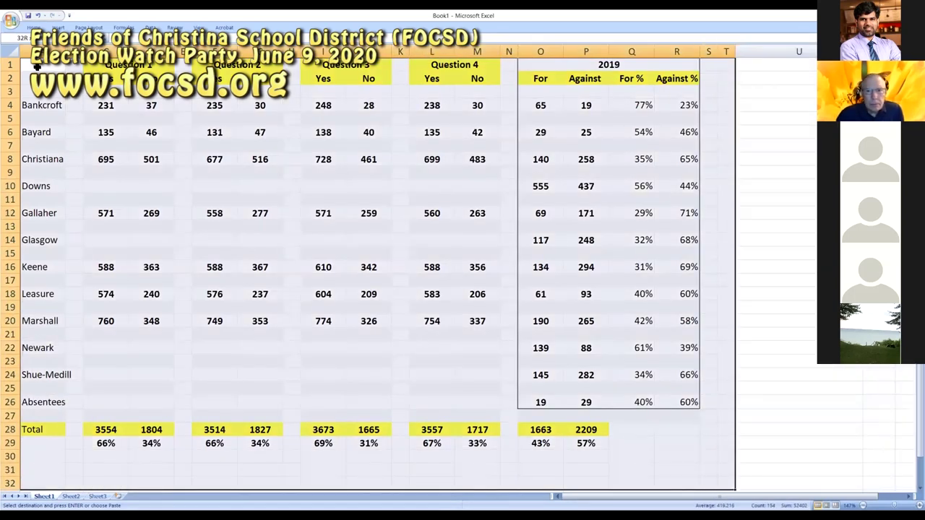
key("shift+Down")
key("ctrl+c")
key("shift+Right")
key("shift+Down")
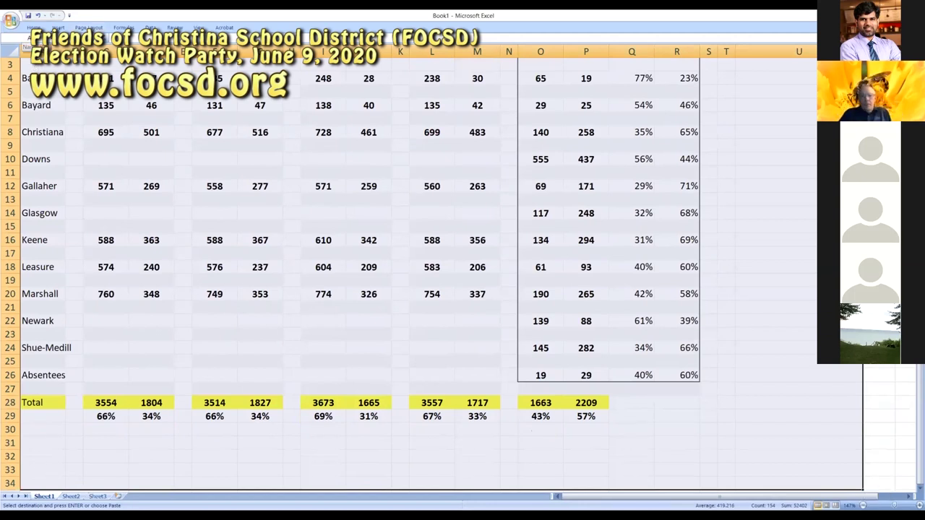
left_click(34, 27)
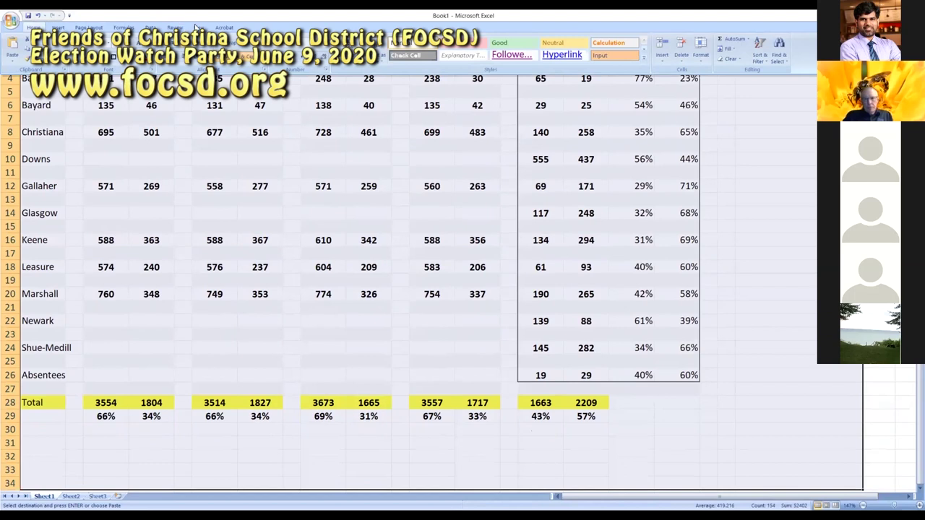
key("Escape")
scroll(398, 155, "down", 1)
left_click(398, 155)
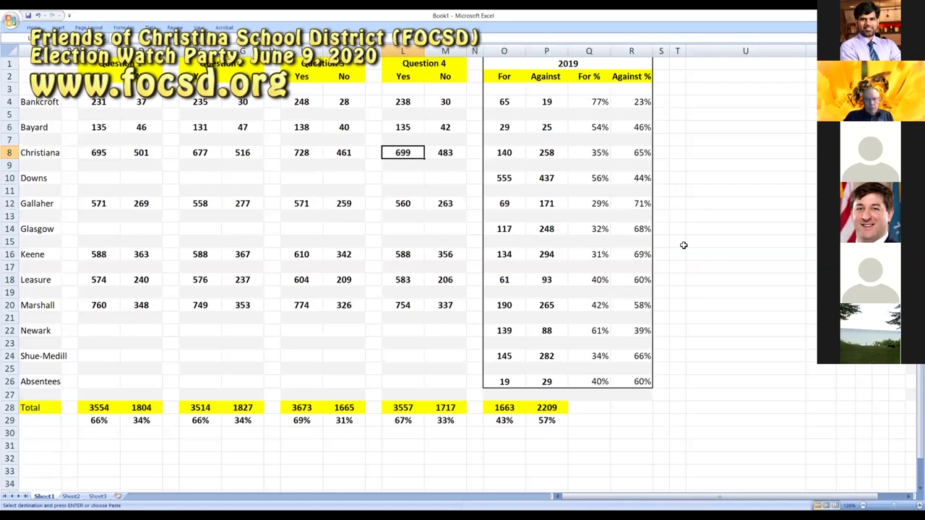
Step: Try pasting the 2019 results at U1 and undo the paste because names wrap in the column
left_click(716, 66)
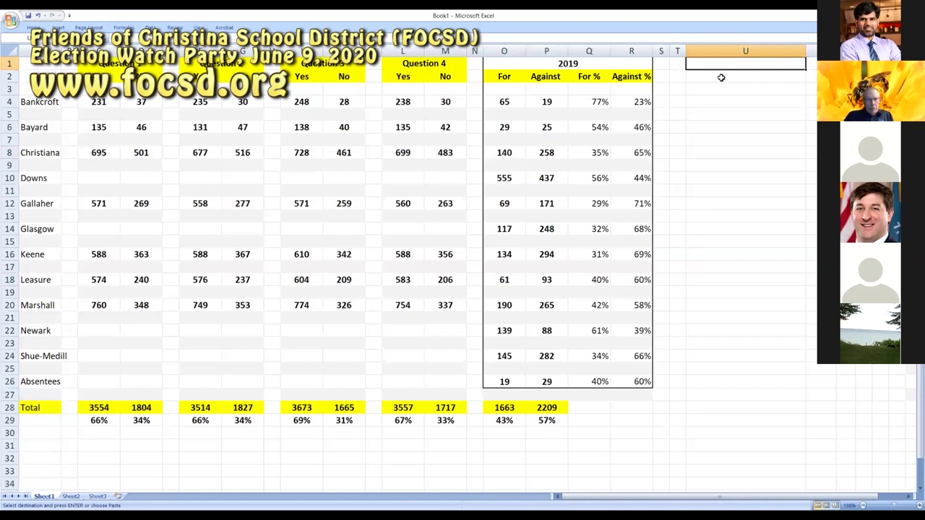
key("ctrl+v")
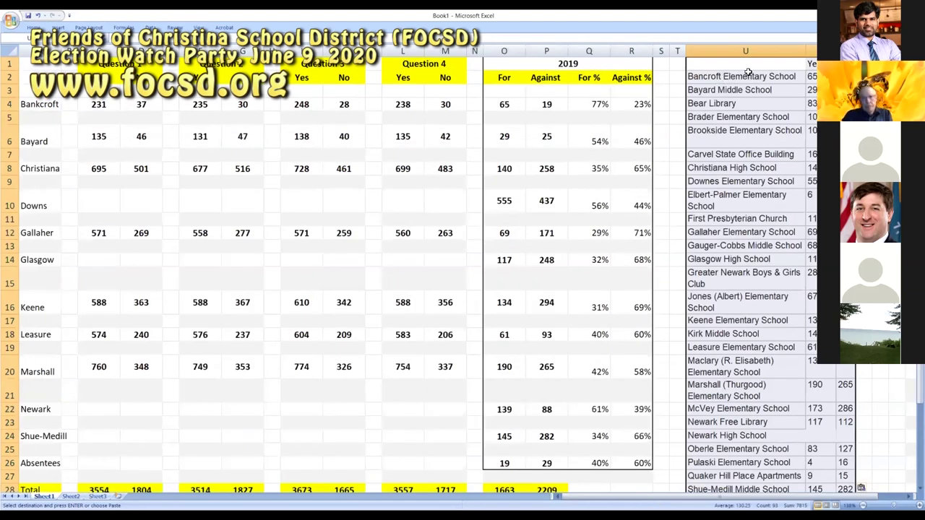
key("ctrl+z")
Step: Widen column U further and paste the 2019 polling place results starting at U1
left_click_drag(799, 53, 850, 54)
left_click(771, 64)
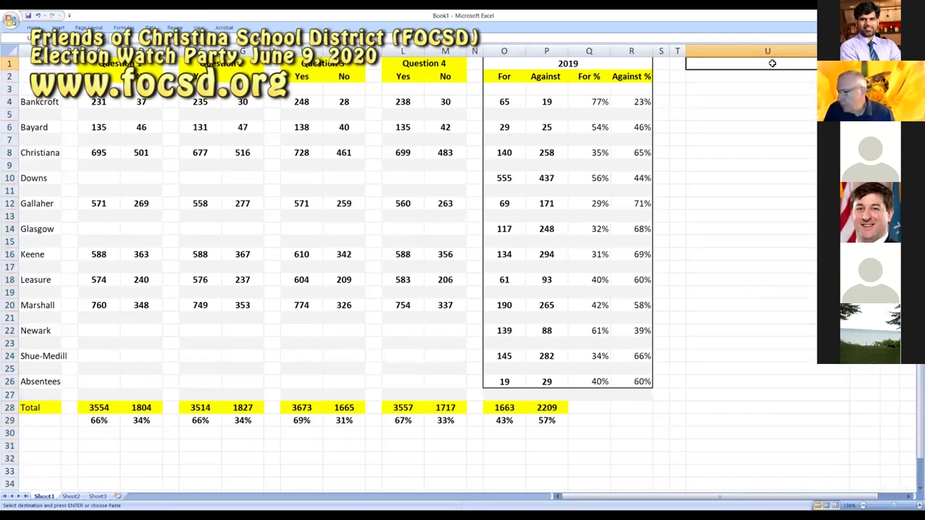
key("ctrl+v")
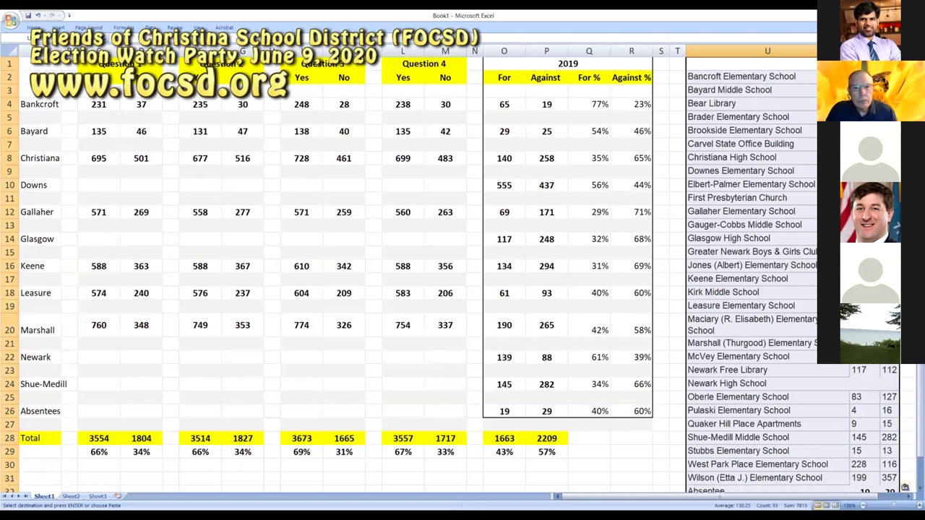
Step: Zoom the sheet to fit both the question tallies and the full 2019 polling place list in columns U to W
left_click(908, 497)
left_click(909, 497)
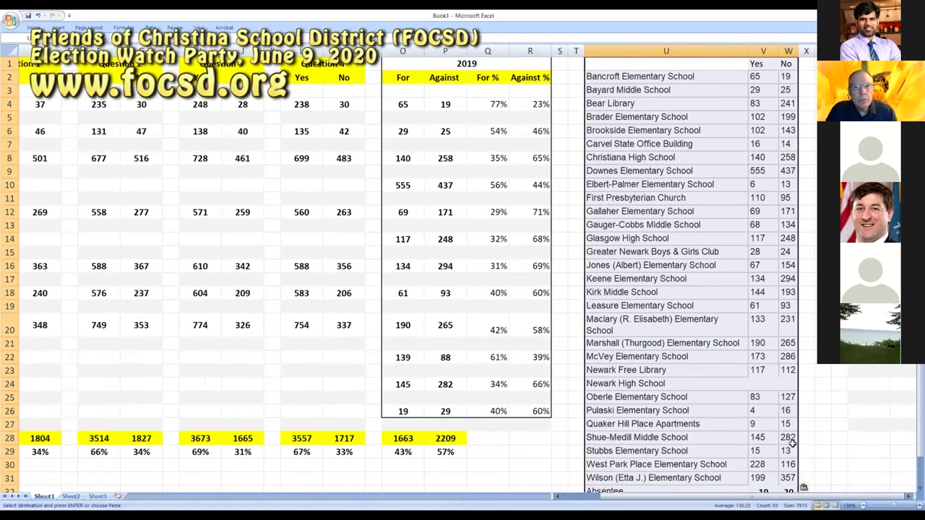
key("Down")
key("Down")
key("Down")
key("Down")
key("Down")
key("Down")
key("Down")
key("Down")
key("Down")
key("Down")
key("Down")
key("Down")
key("Down")
key("Down")
key("Down")
key("Down")
key("Down")
key("Down")
key("Down")
key("Down")
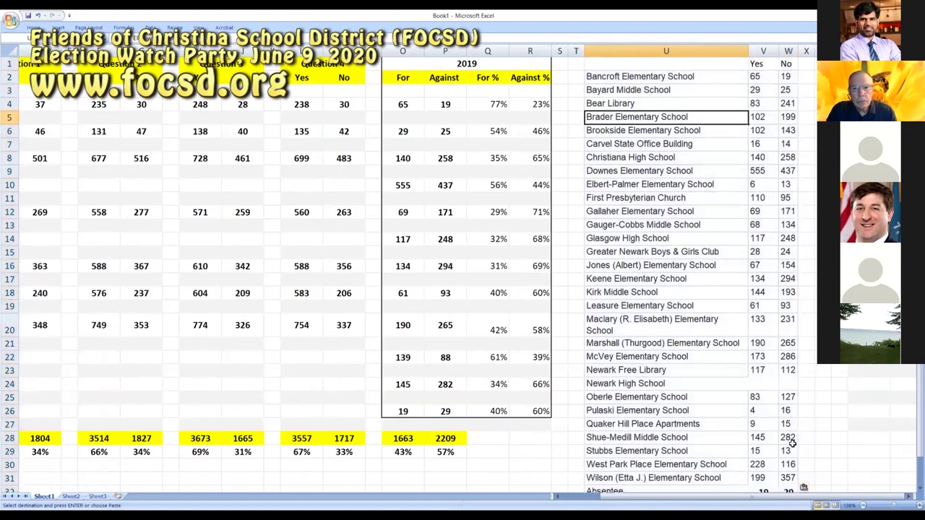
scroll(793, 444, "down", 3)
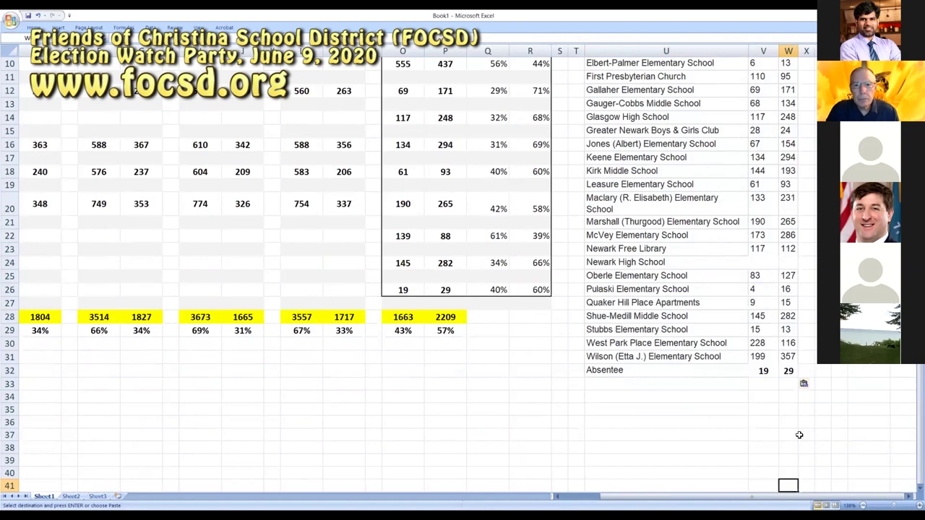
key("ctrl+Home")
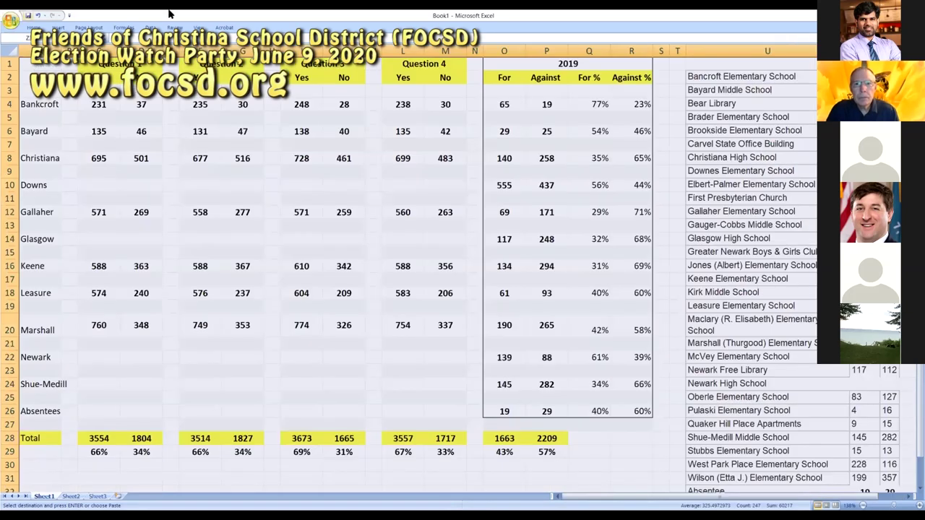
left_click(197, 27)
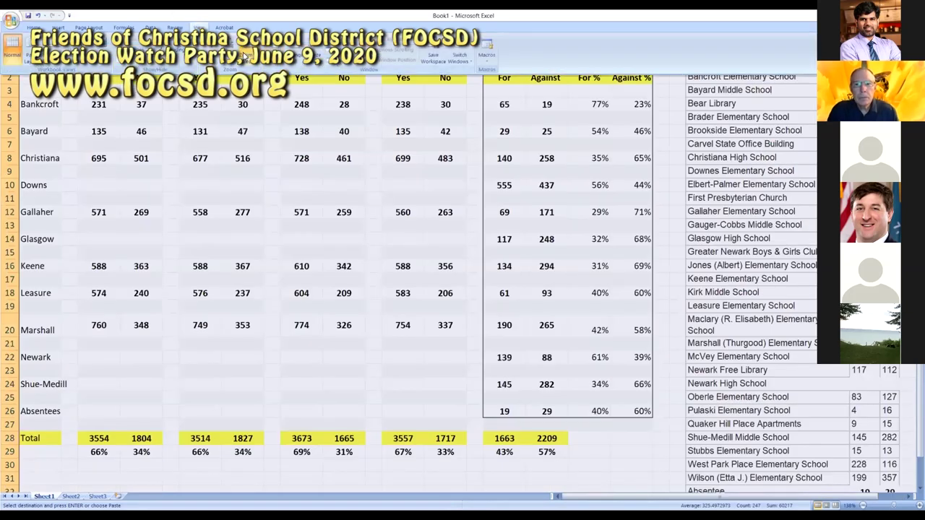
left_click(244, 57)
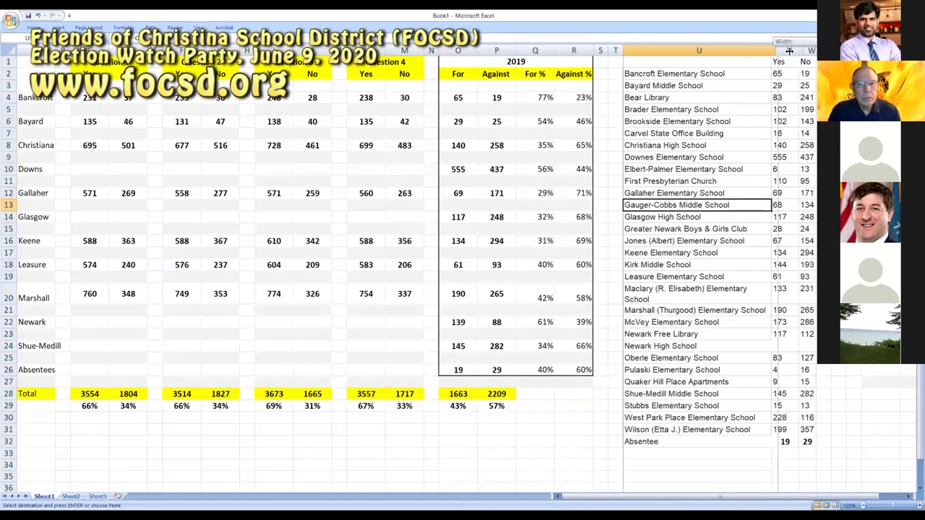
Step: Widen column U to fit the Maclary school name on one line and auto-fit the height of row 20
left_click_drag(772, 50, 791, 51)
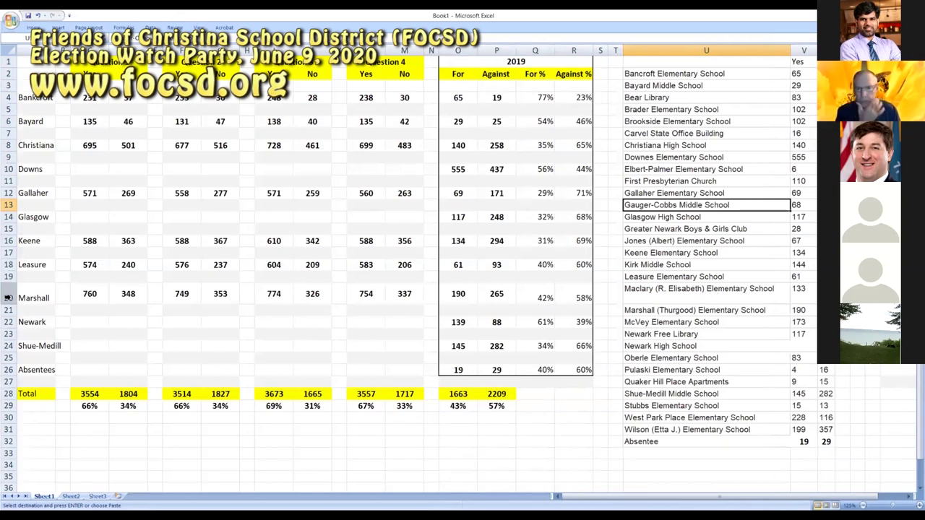
double_click(7, 304)
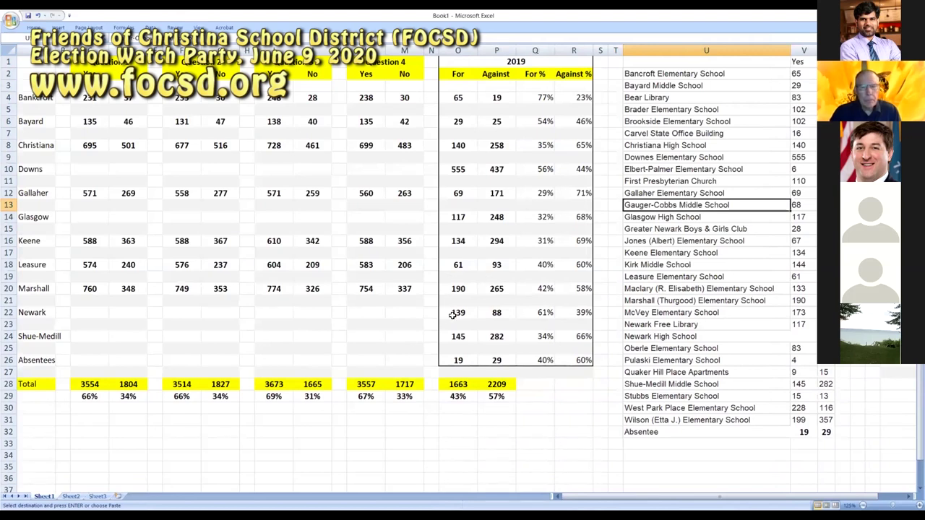
Step: Copy Newark's 2019 For and Against counts from O22:P22 to the Newark High School row at V24
left_click_drag(453, 314, 485, 313)
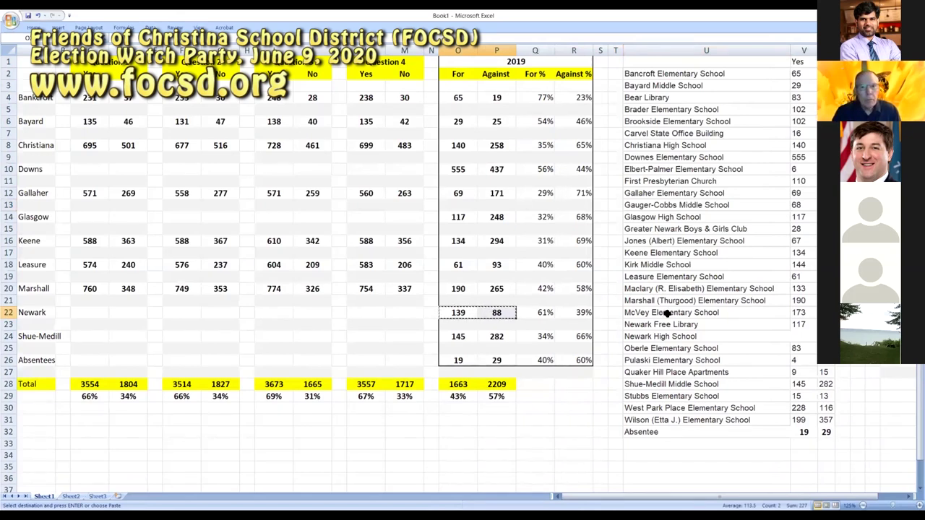
left_click(795, 336)
key("ctrl+v")
left_click(798, 372)
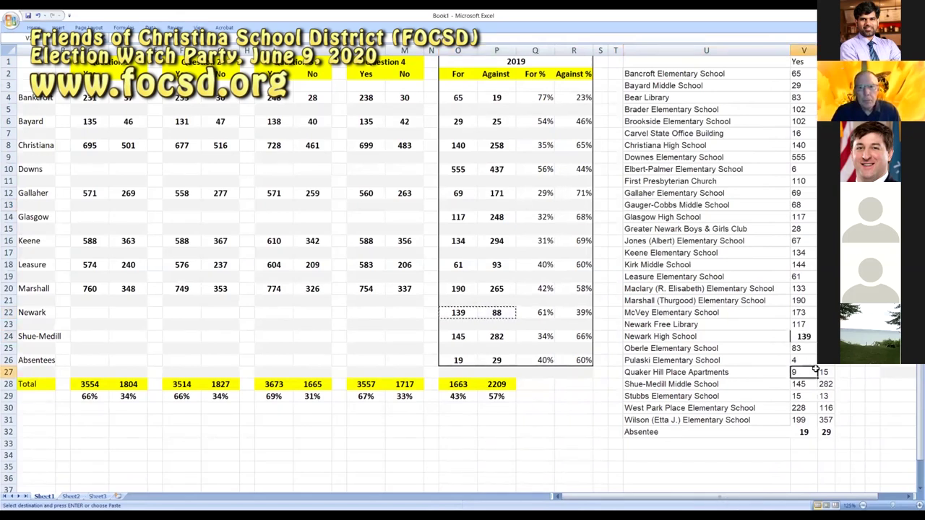
Step: Copy the Absentee count's formatting in V32 to the other Yes and No counts in columns V and W, and widen column V
left_click(805, 432)
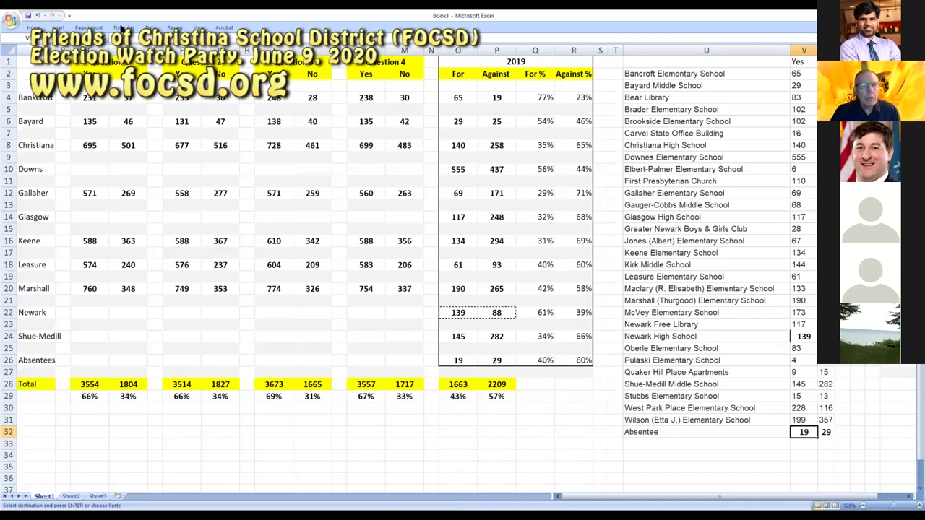
left_click(34, 27)
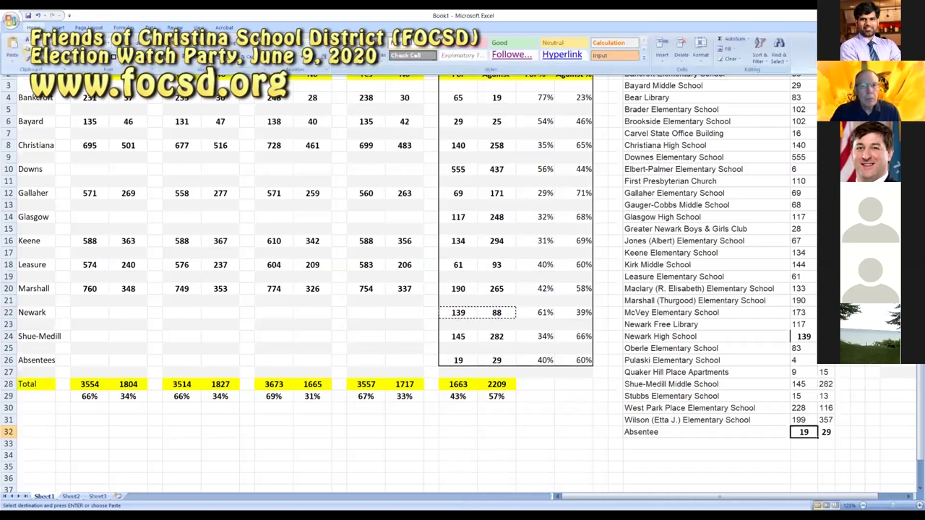
left_click(27, 58)
mouse_move(827, 432)
left_mouse_down()
mouse_move(799, 372)
mouse_move(798, 73)
left_mouse_up()
left_click(800, 145)
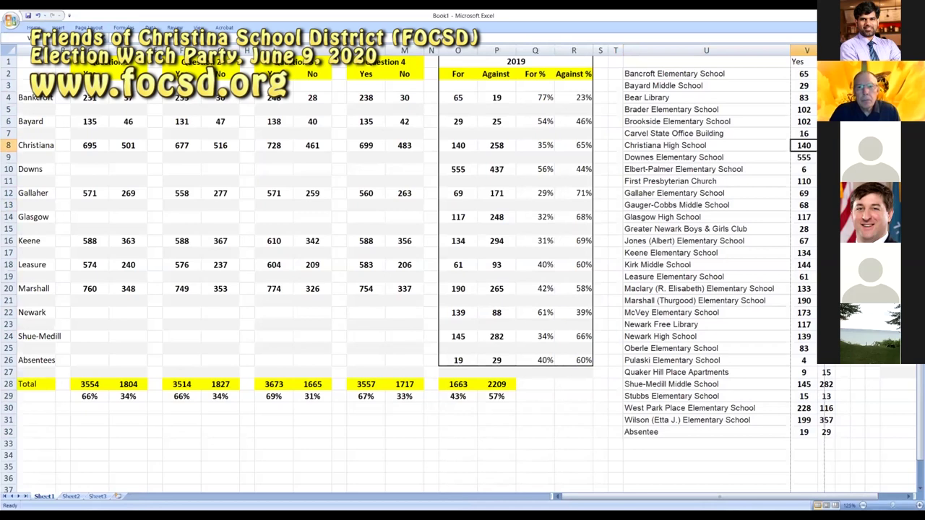
left_click_drag(817, 50, 830, 50)
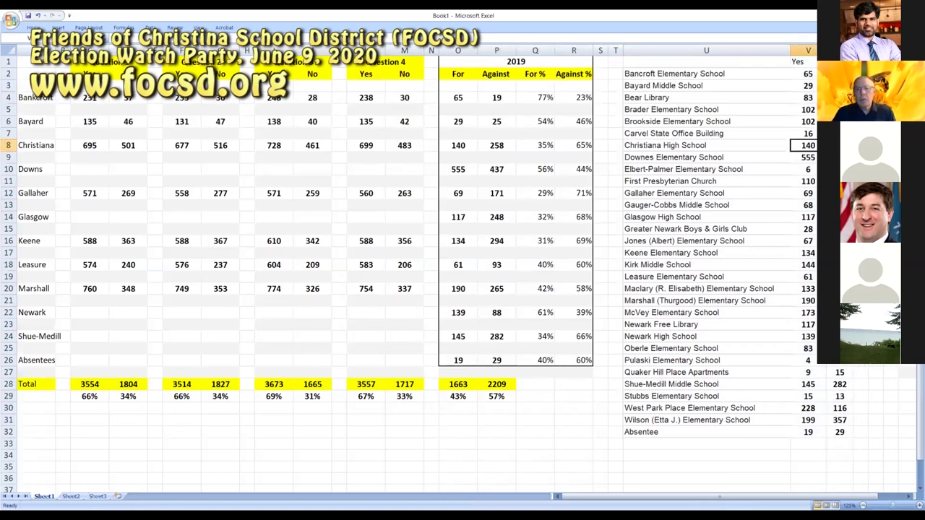
Step: Apply all borders and a thick box border to the Yes and No counts in V1:W32
left_click(807, 50)
left_click_drag(808, 61, 838, 431)
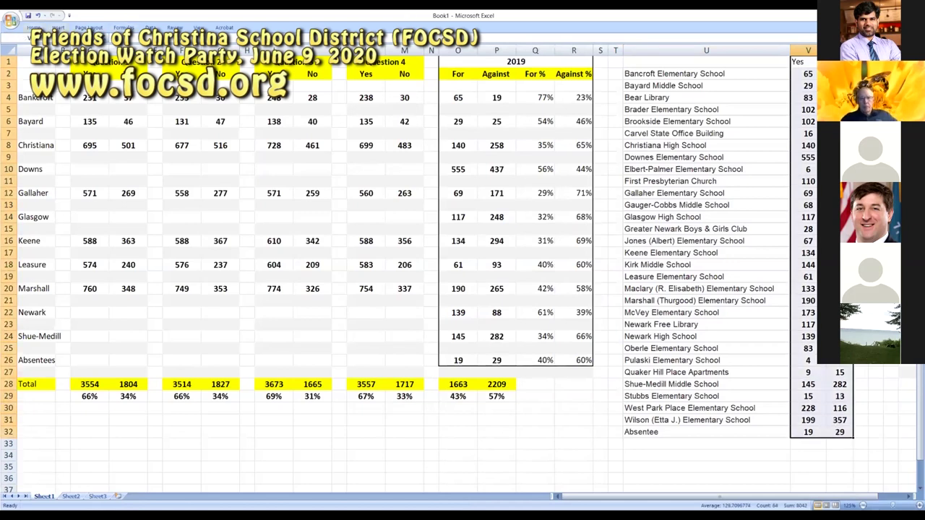
left_click(34, 28)
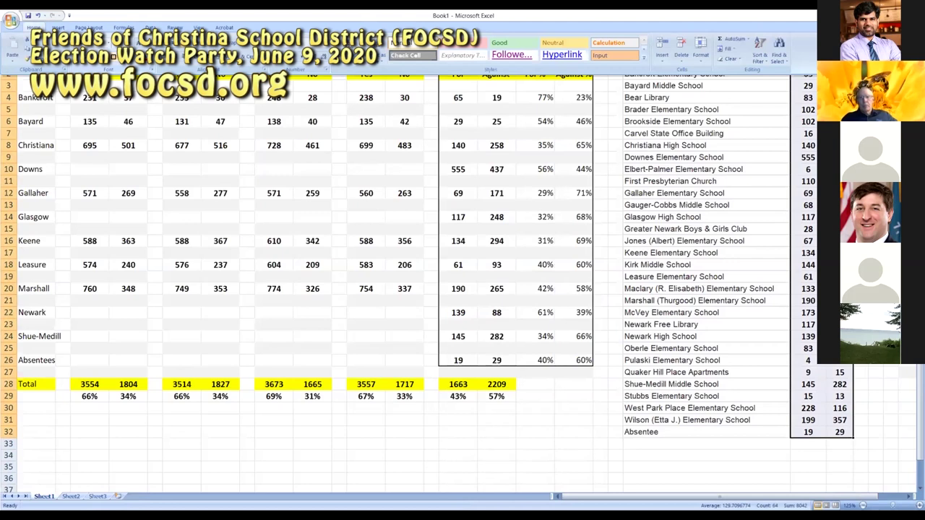
left_click(78, 56)
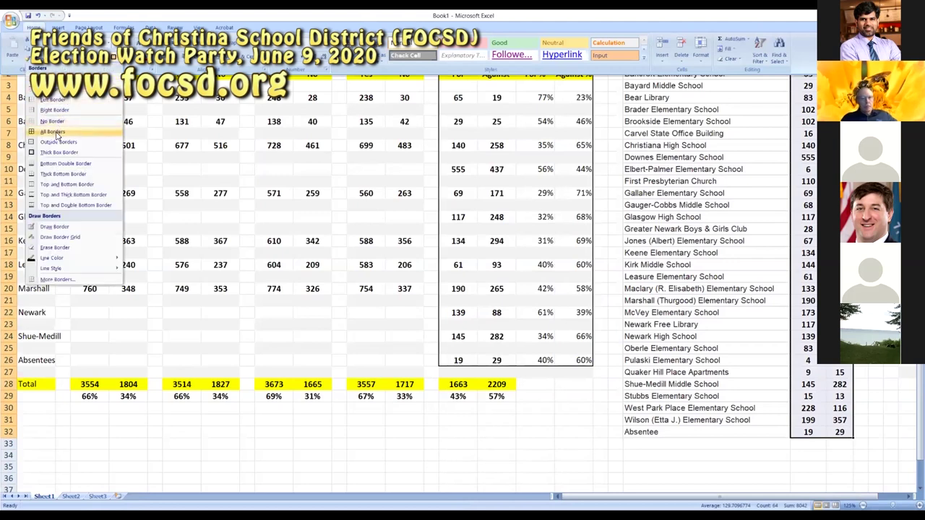
left_click(53, 132)
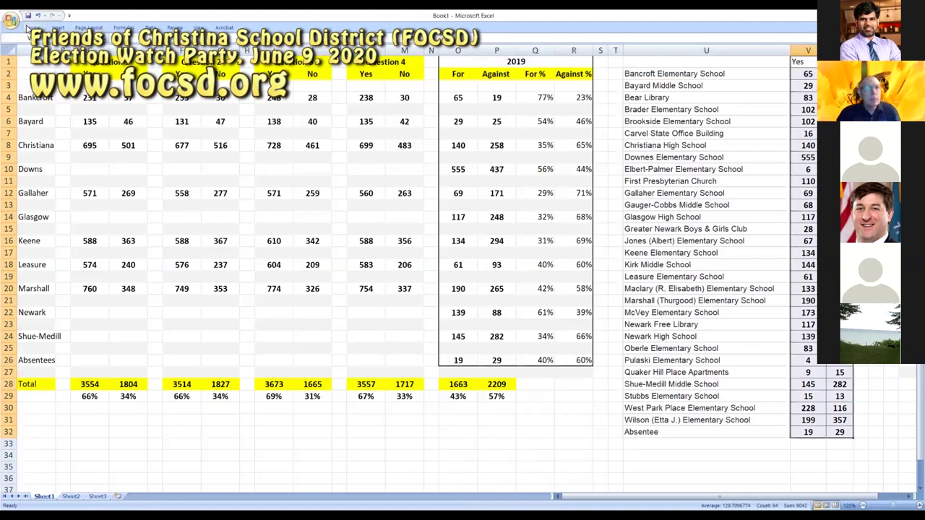
left_click(78, 57)
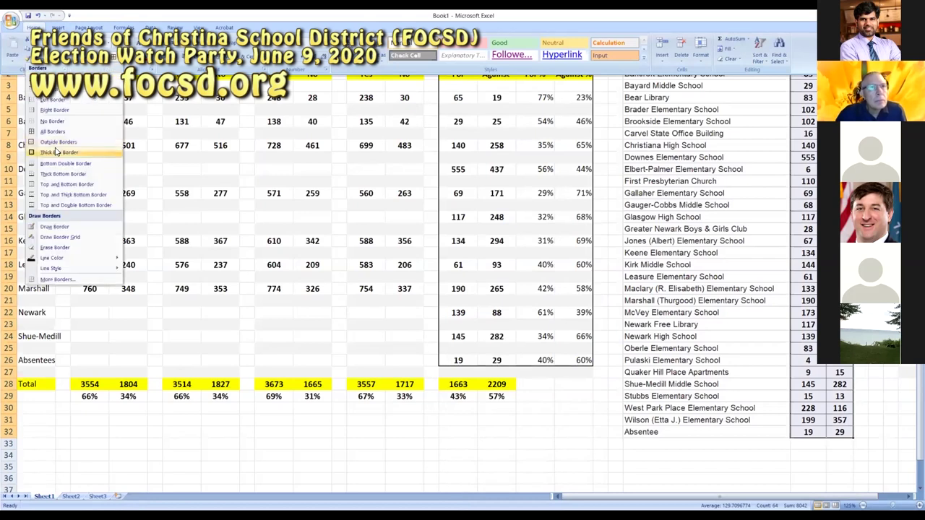
left_click(55, 153)
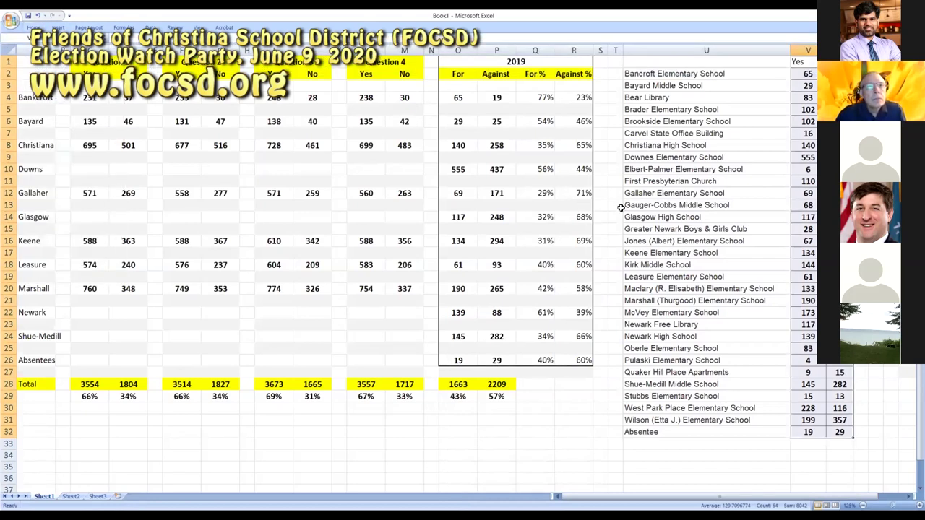
Step: Apply all borders and a thick box border to the 2019 polling place list in U1:W32
left_click(625, 207)
left_click(710, 229)
left_click(697, 315)
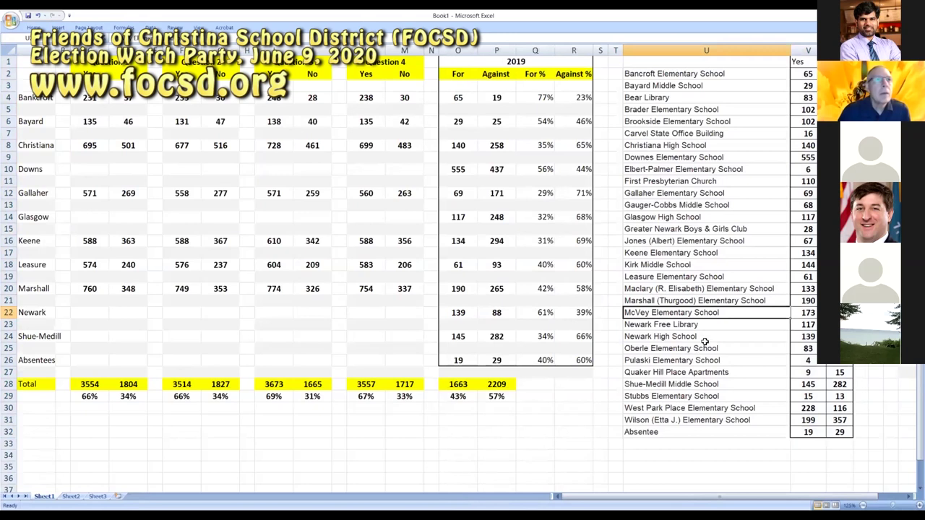
left_click_drag(836, 427, 690, 64)
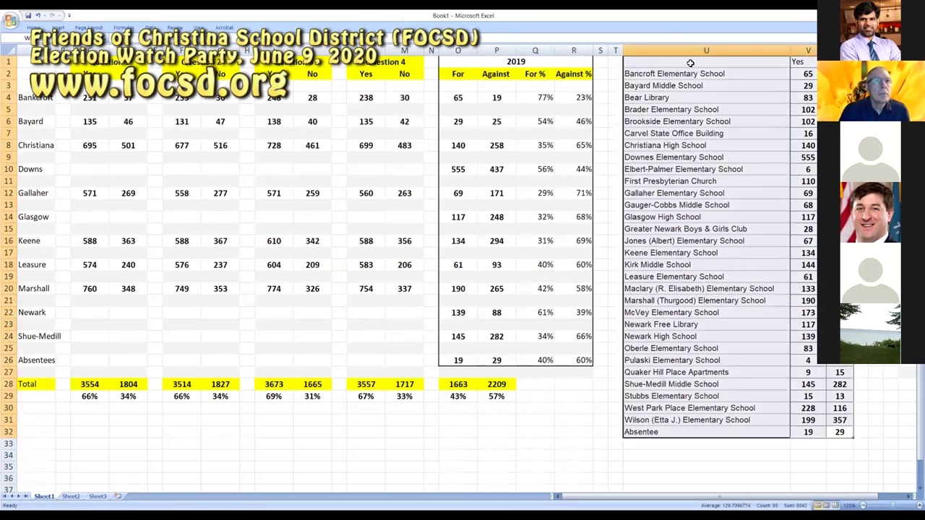
left_click(58, 28)
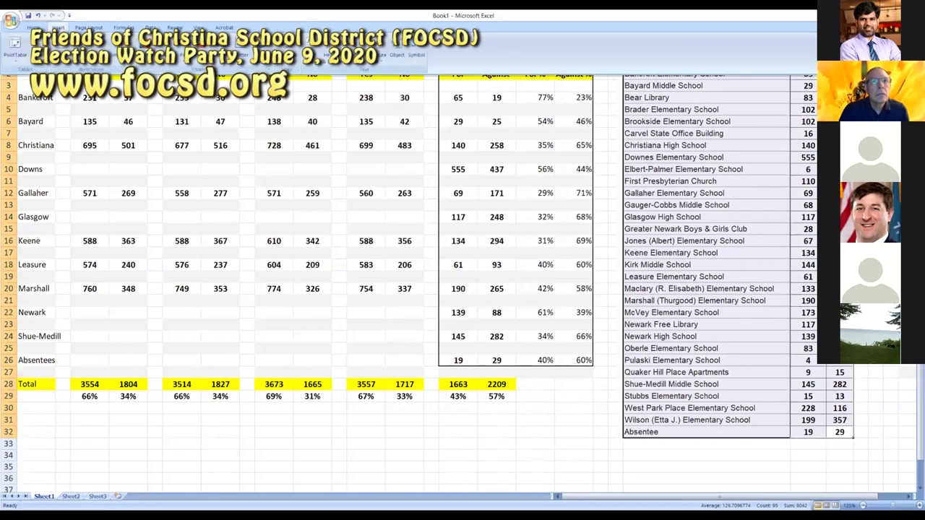
double_click(34, 27)
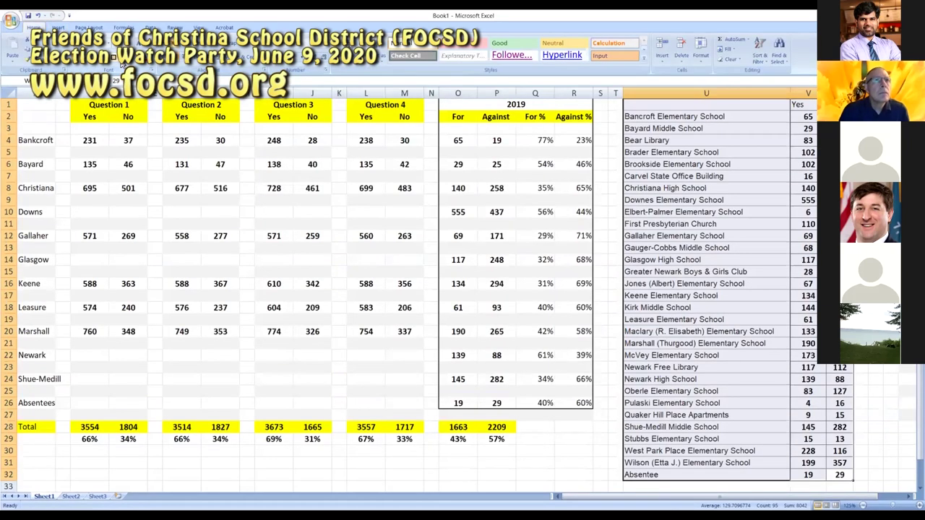
left_click(87, 62)
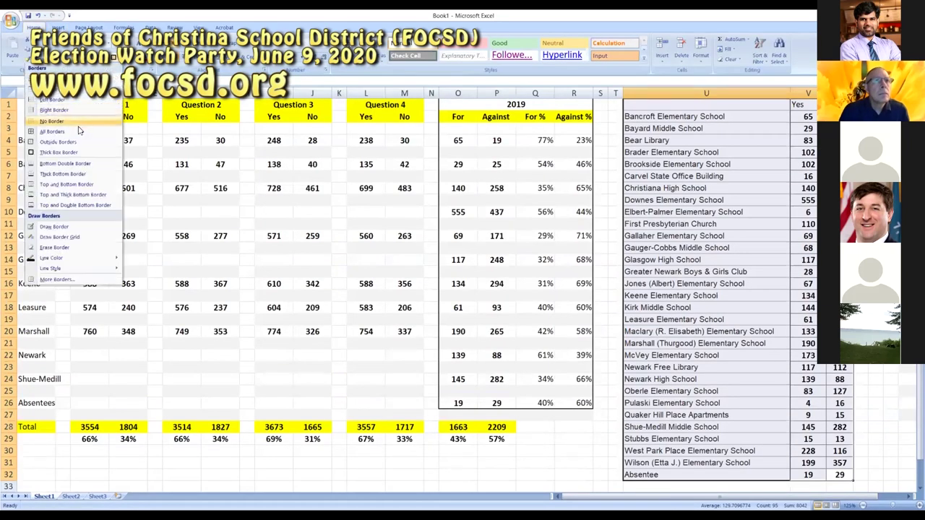
left_click(52, 132)
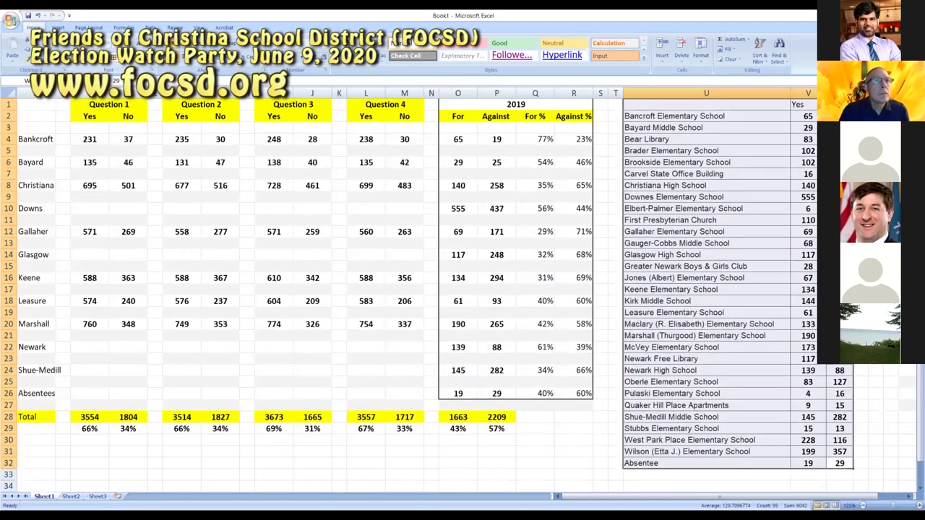
left_click(87, 62)
left_click(79, 153)
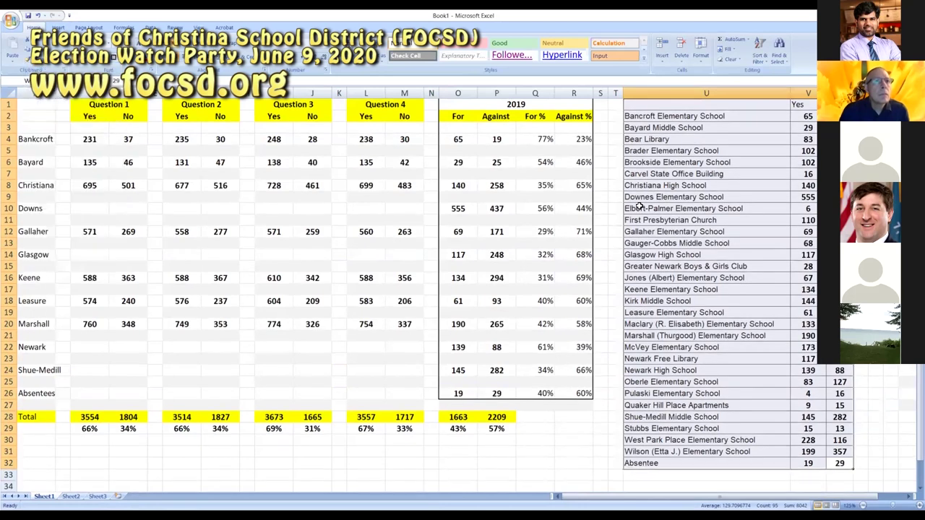
left_click(640, 208)
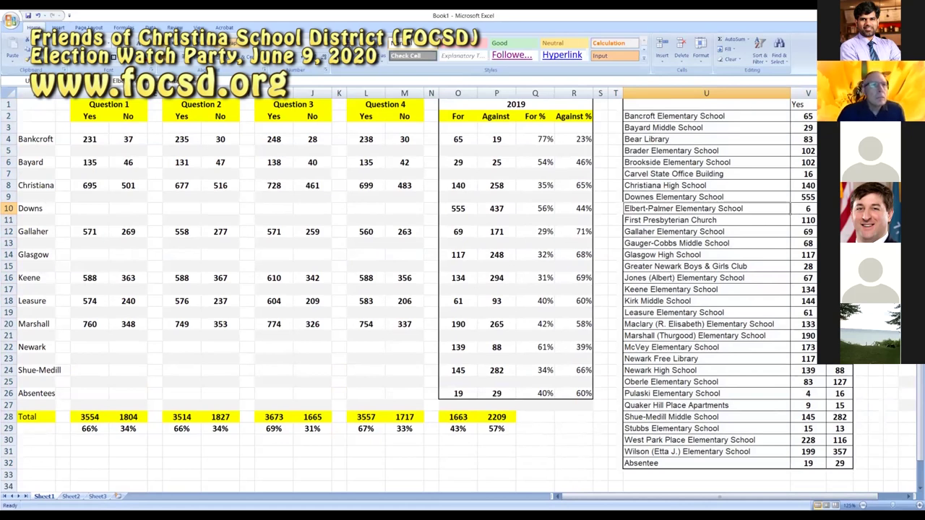
Step: Enter the heading 2019 in U1 above the polling place names and format it larger, bold and centered
left_click(633, 104)
type("2019")
key("Return")
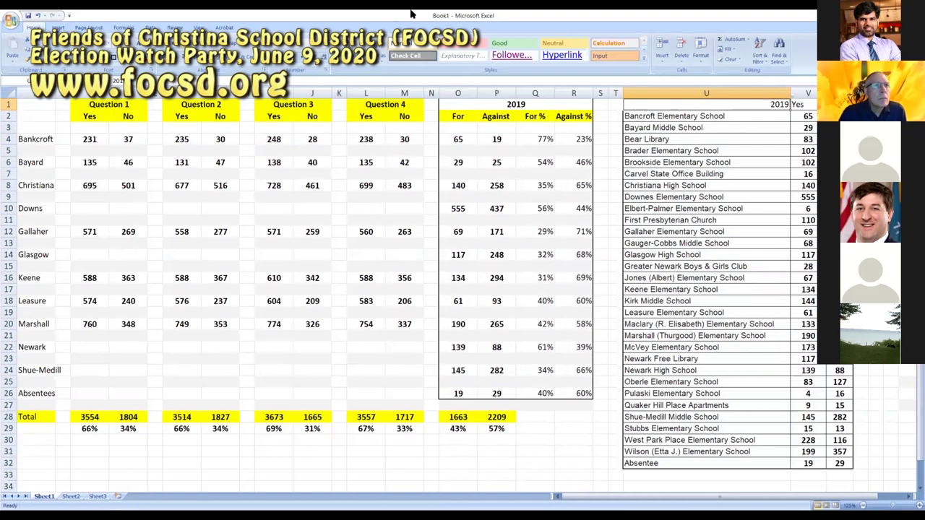
left_click(190, 56)
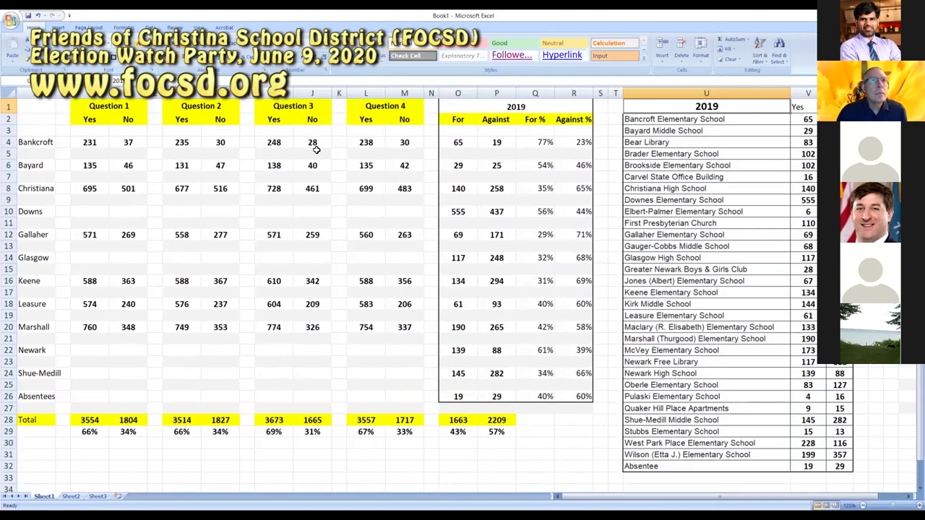
Step: Enlarge the font of the 2019 heading above the For and Against columns by two sizes
left_click(365, 210)
left_click(508, 107)
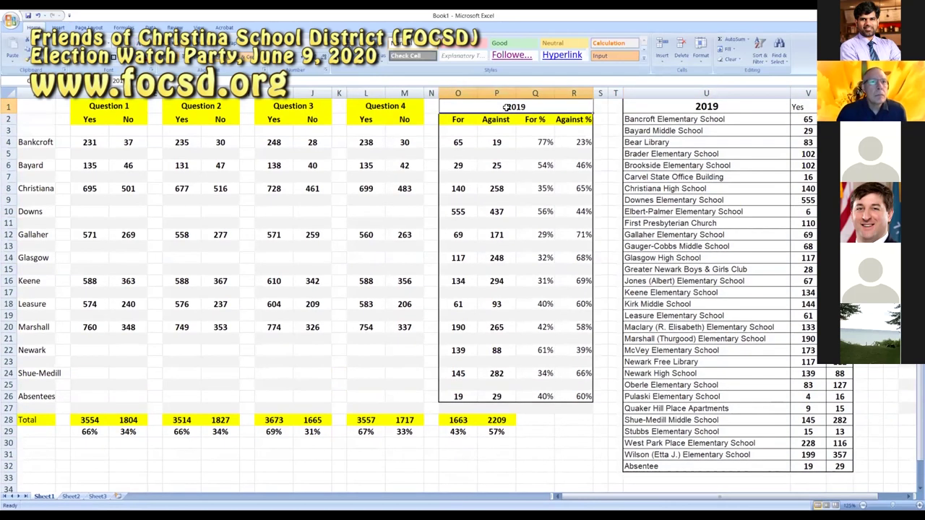
left_click(138, 47)
left_click(138, 47)
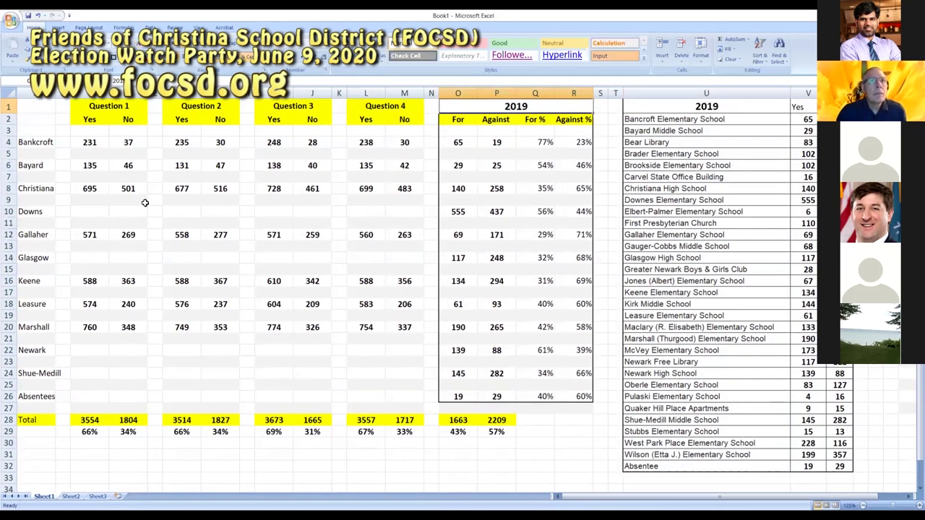
left_click(198, 211)
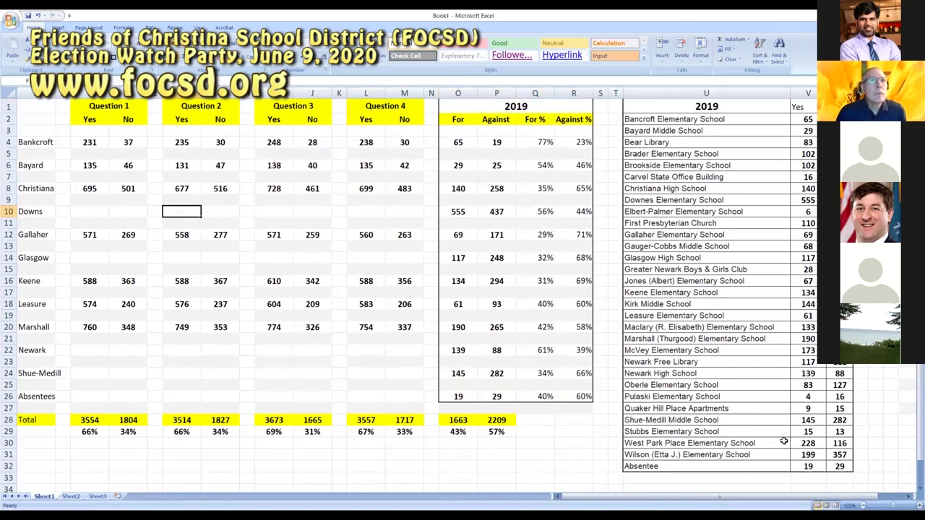
Step: Zoom the sheet to fit the whole results area, including both 2019 tables
left_click(867, 478)
scroll(866, 481, "down", 1)
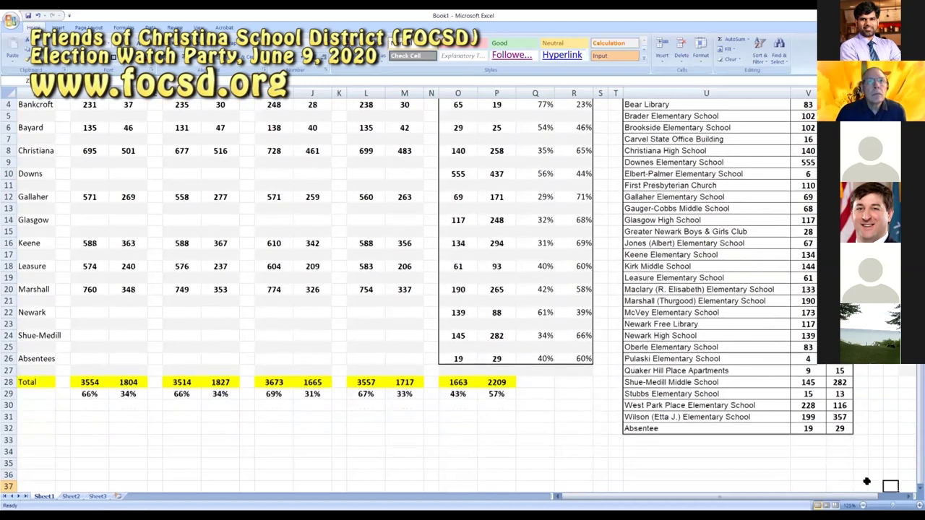
scroll(866, 481, "down", 1)
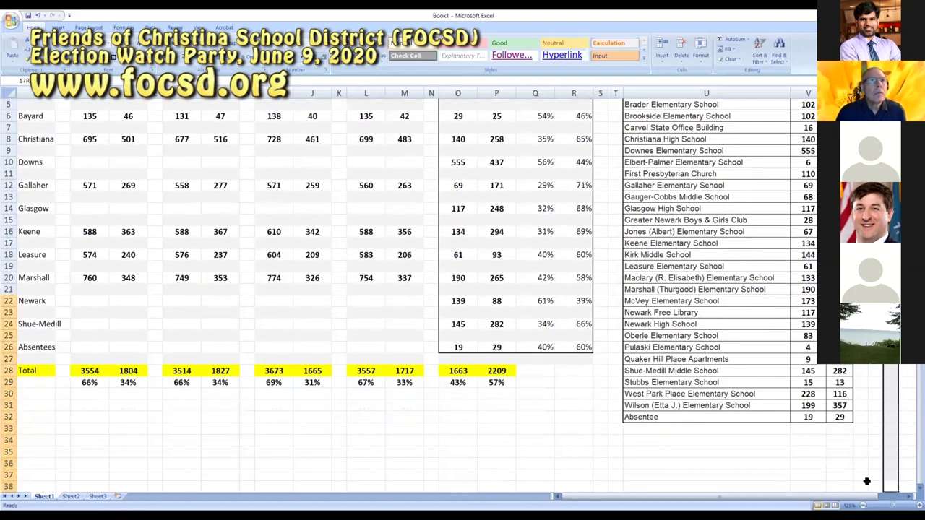
scroll(866, 482, "up", 2)
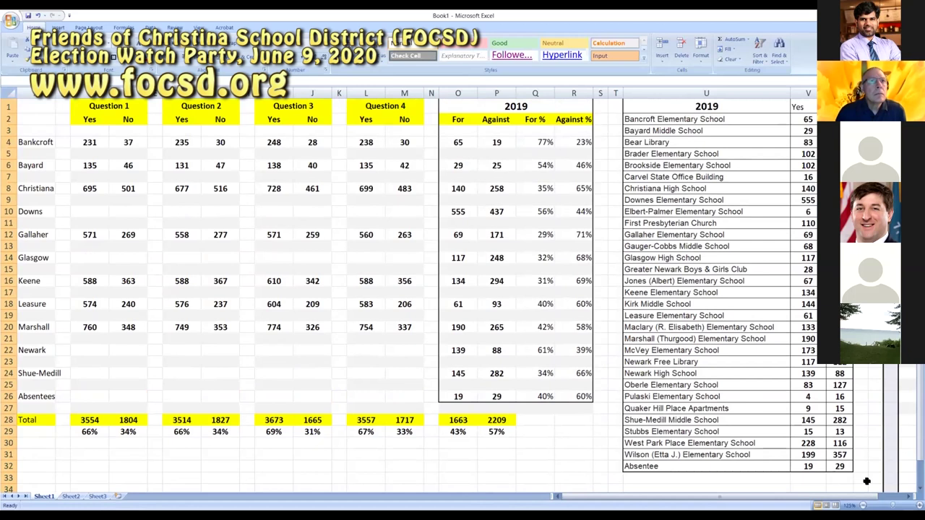
key("ctrl+a")
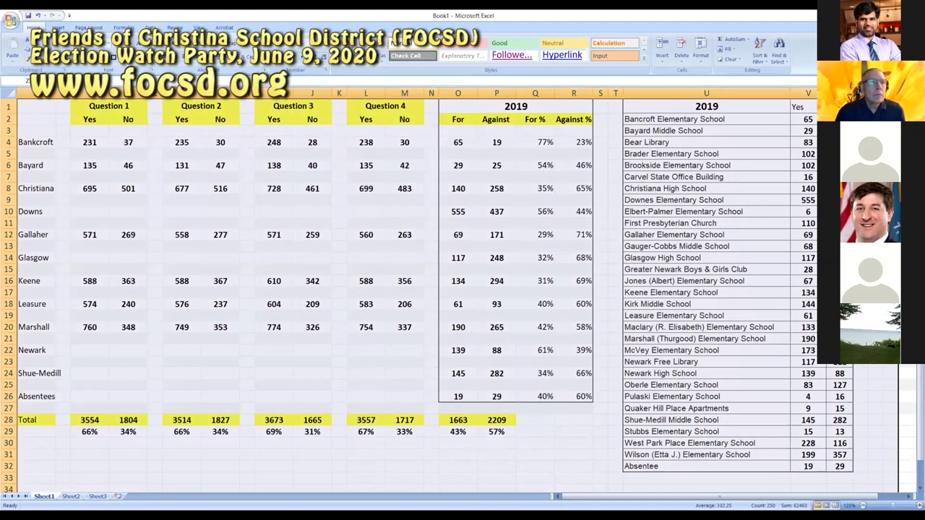
left_click(199, 28)
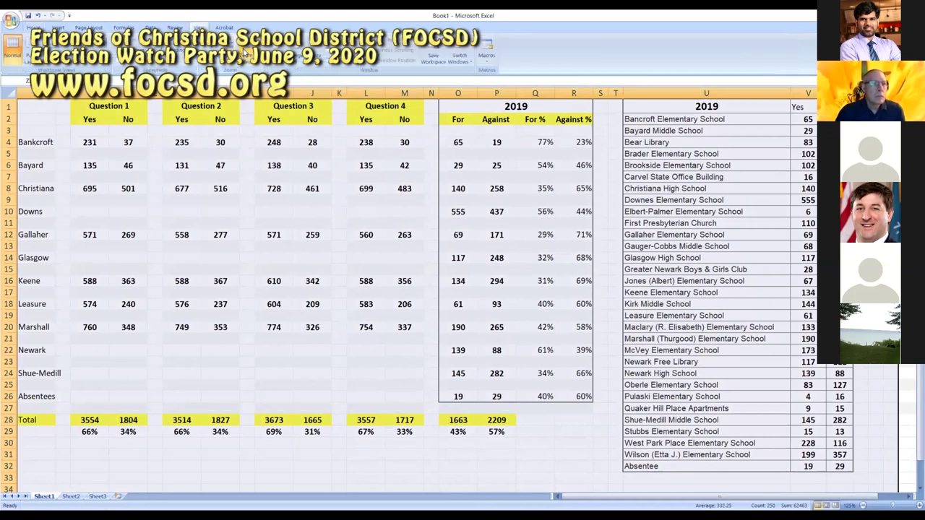
scroll(282, 180, "down", 1)
left_click(603, 435)
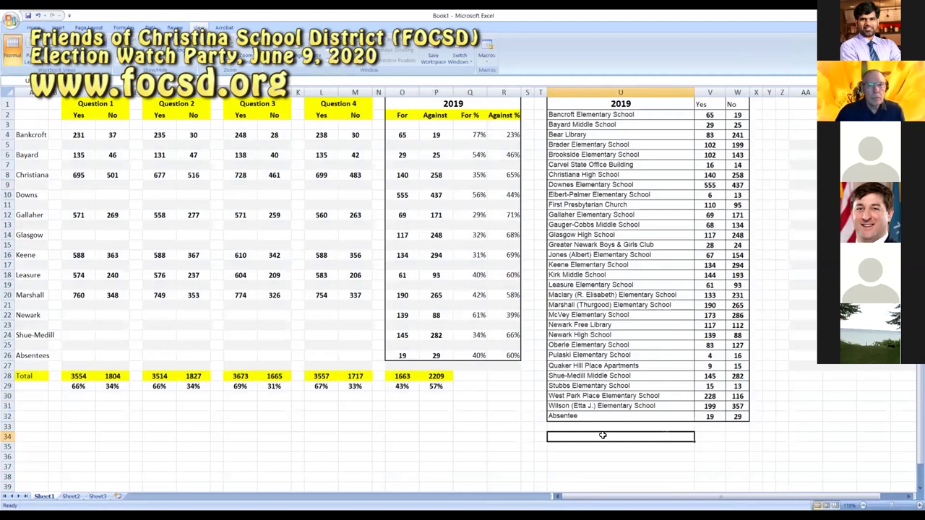
Step: Widen column U slightly to give the polling place names more room
left_click(737, 436)
left_click_drag(694, 95, 704, 94)
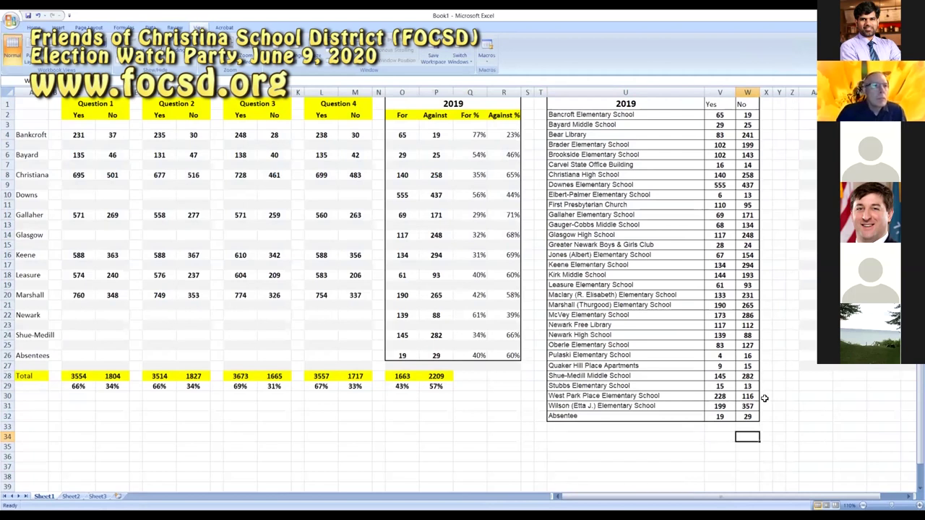
left_click(778, 439)
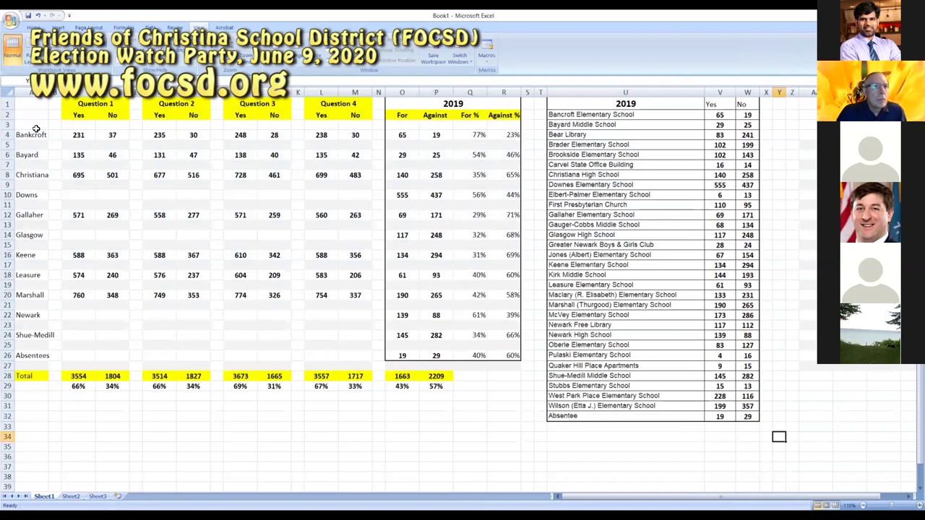
Step: Enlarge the font of the 2020 polling place names and Yes/No counts in A2:M26 by two sizes
left_click_drag(27, 115, 354, 355)
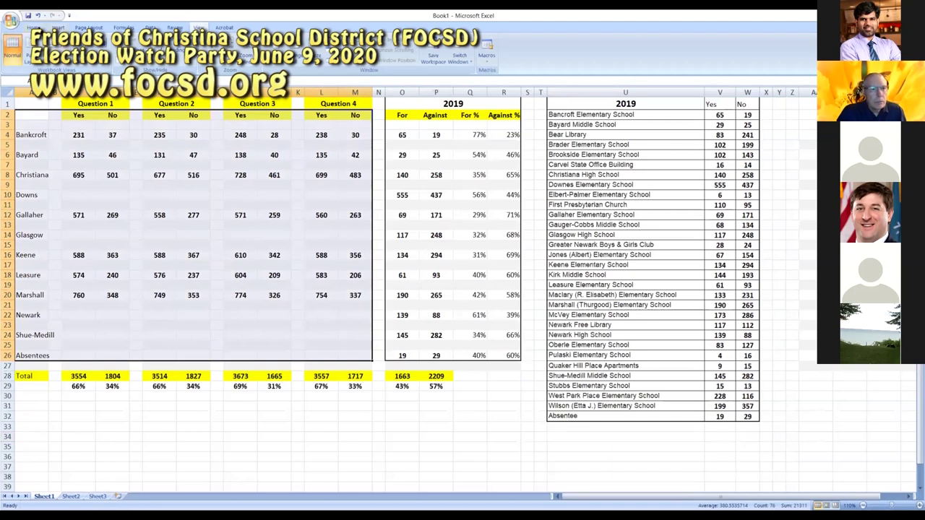
left_click(33, 27)
left_click(142, 44)
left_click(142, 45)
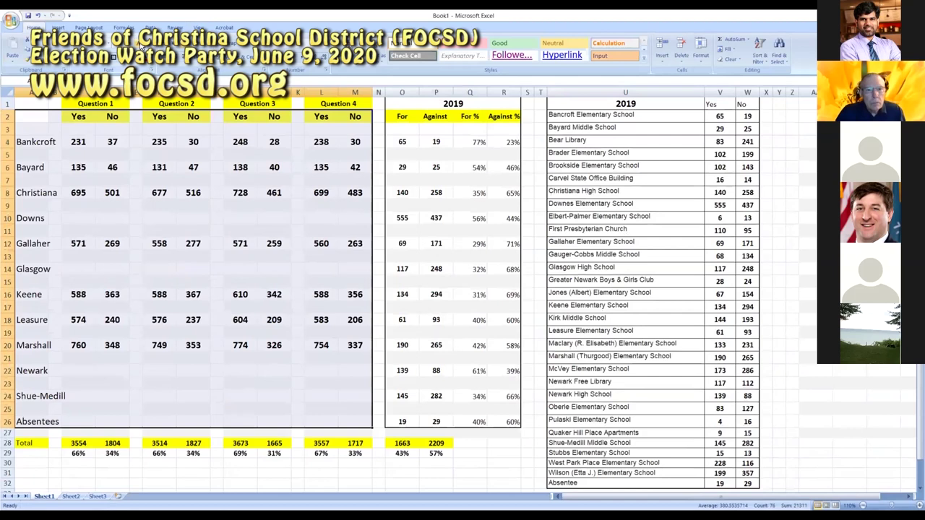
left_click(215, 180)
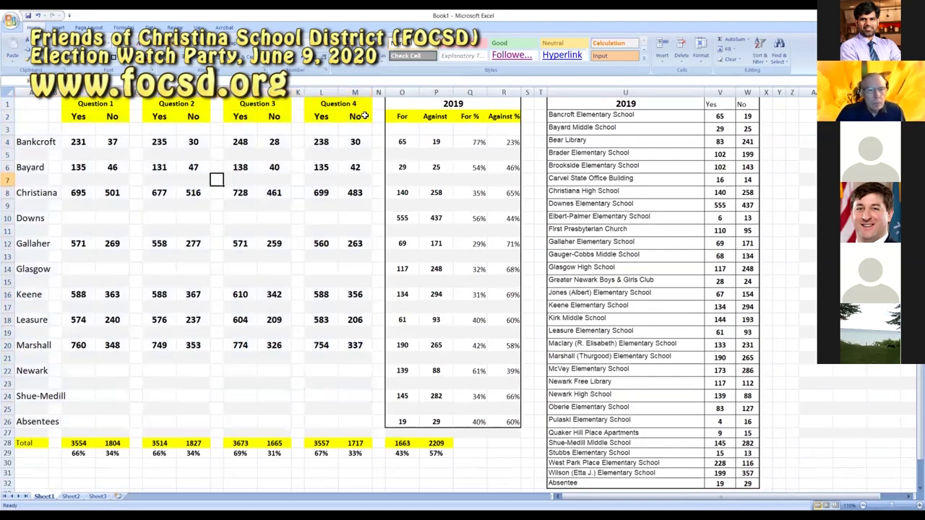
Step: Reduce the font size of the Yes and No headers in row 2 and decrease that row's height
left_click_drag(358, 117, 79, 116)
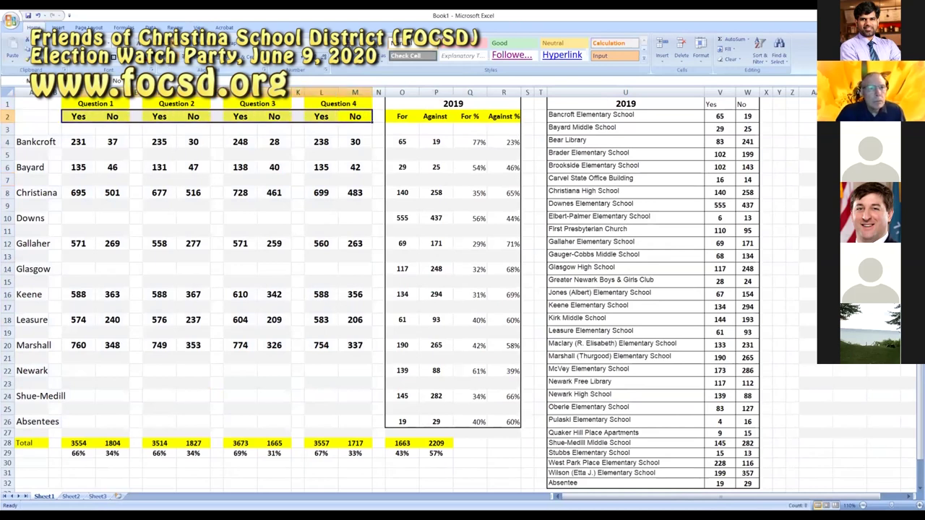
left_click(240, 230)
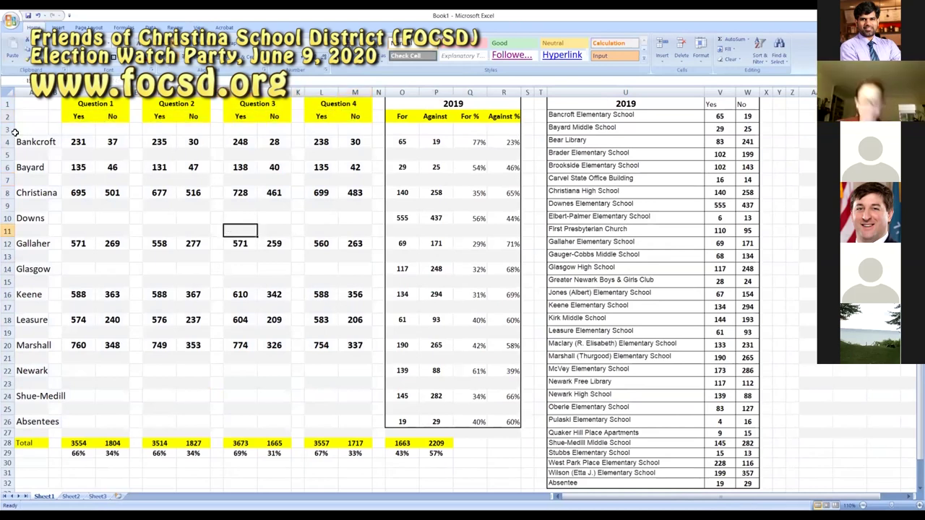
left_click_drag(7, 123, 7, 120)
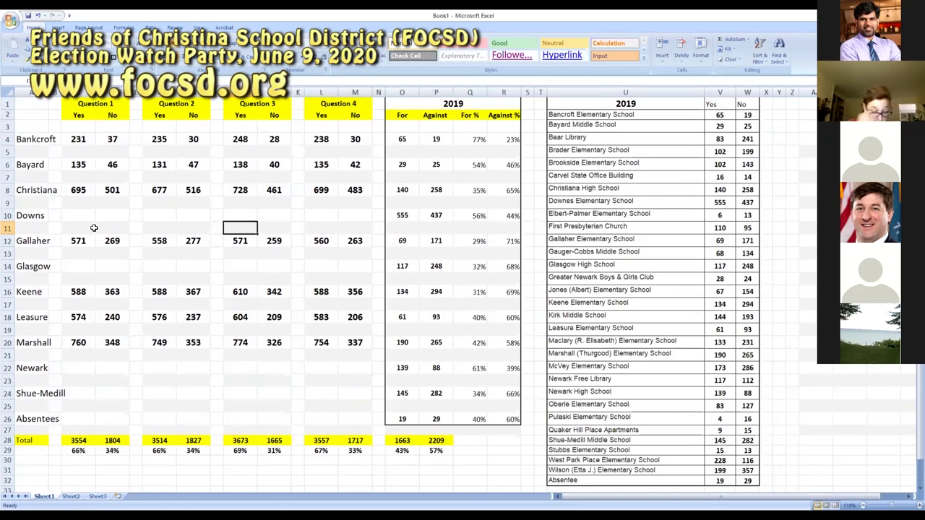
left_click(296, 393)
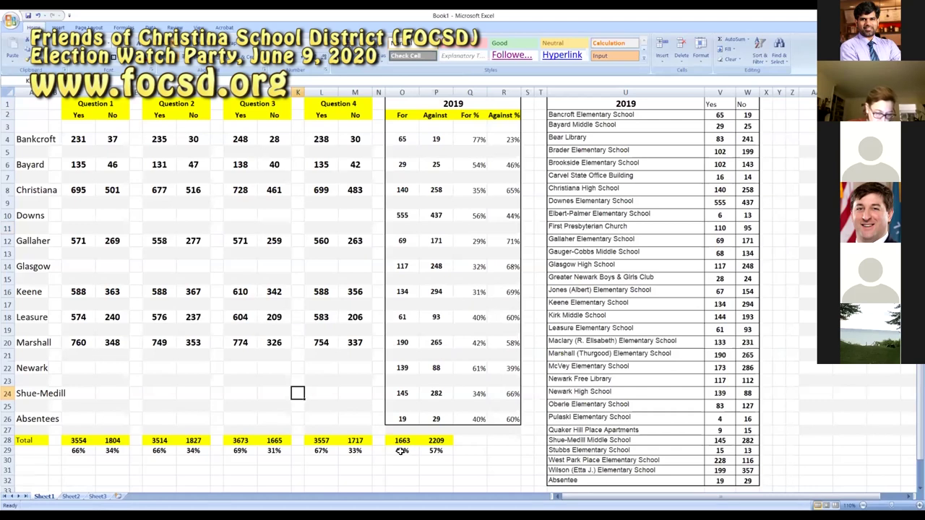
left_click(401, 451)
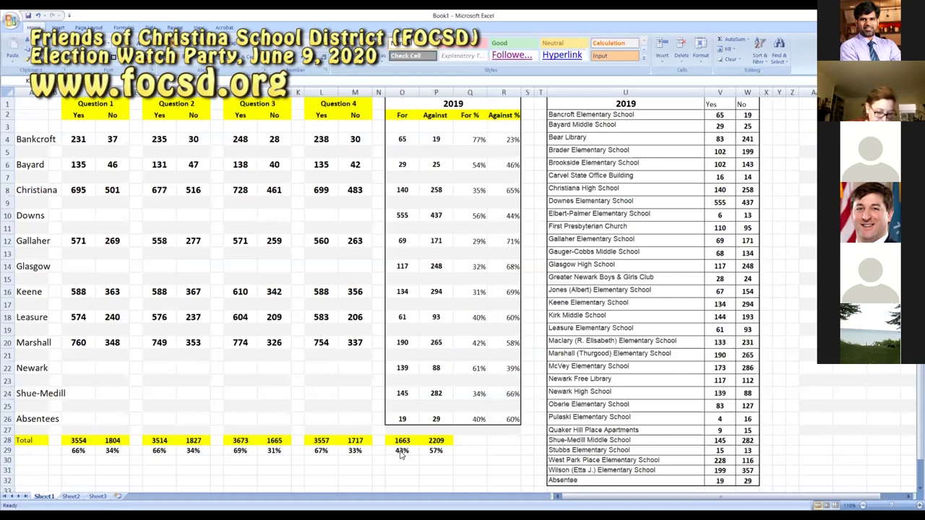
left_click(297, 394)
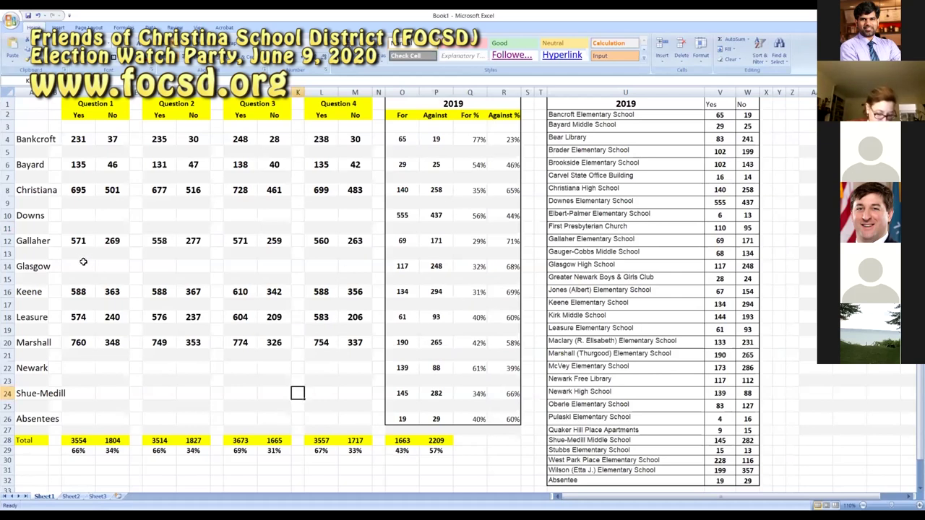
left_click(33, 191)
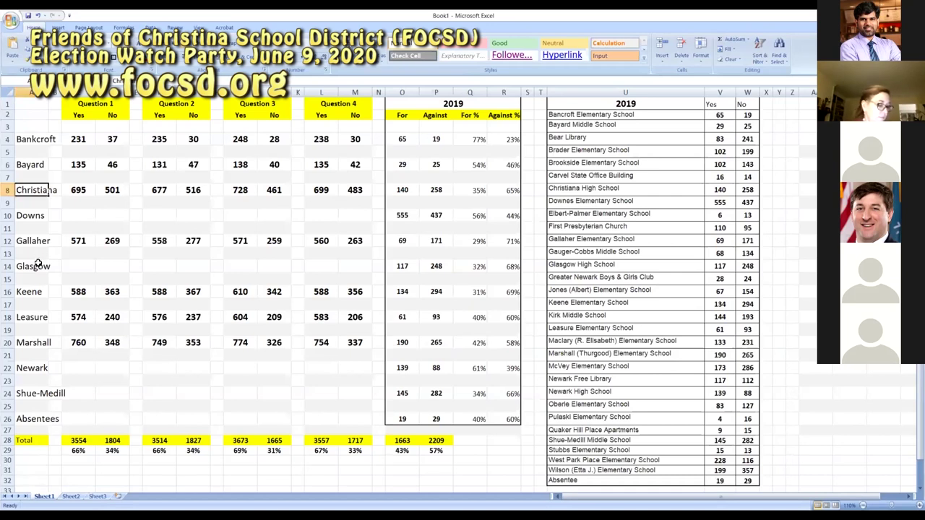
Step: Go through the Keene row cell by cell, marking the name and each Yes and No count for Questions 1 to 4 as copied
left_click(36, 291)
key("ctrl+c")
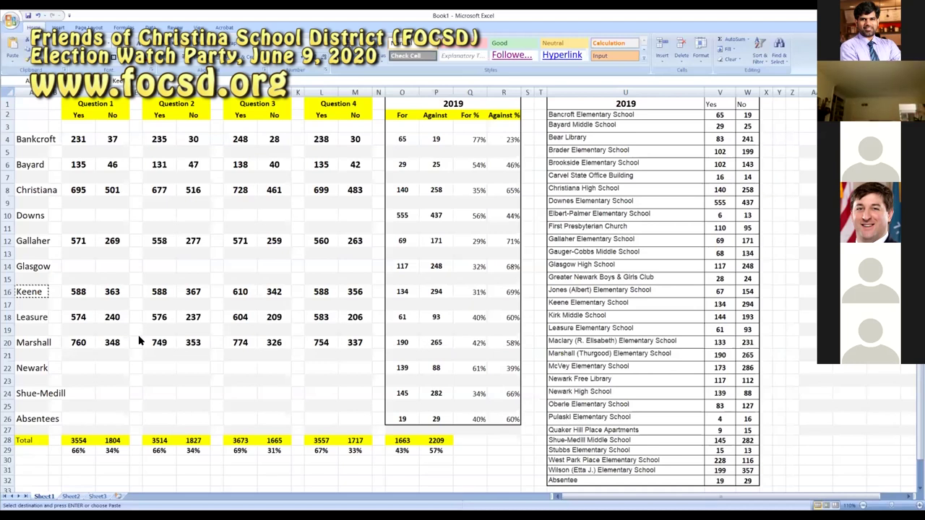
key("Right")
key("ctrl+c")
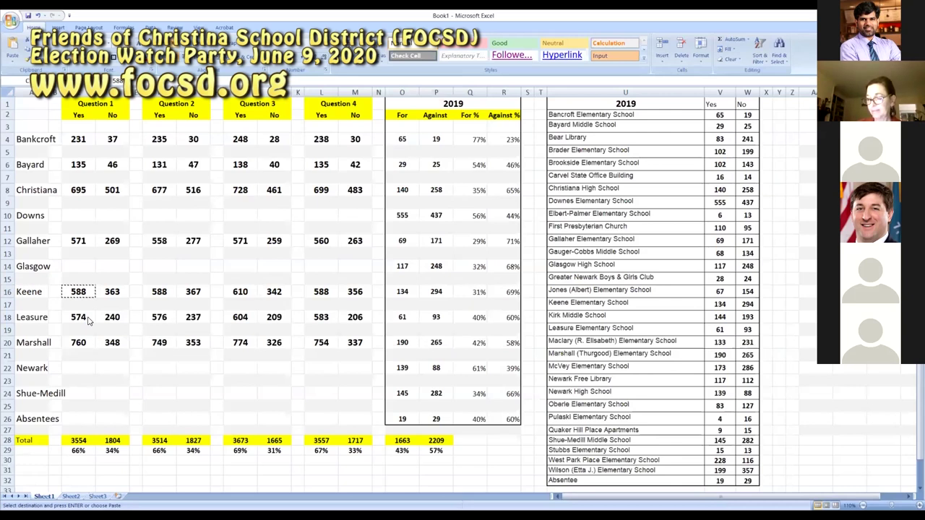
key("Right")
key("ctrl+c")
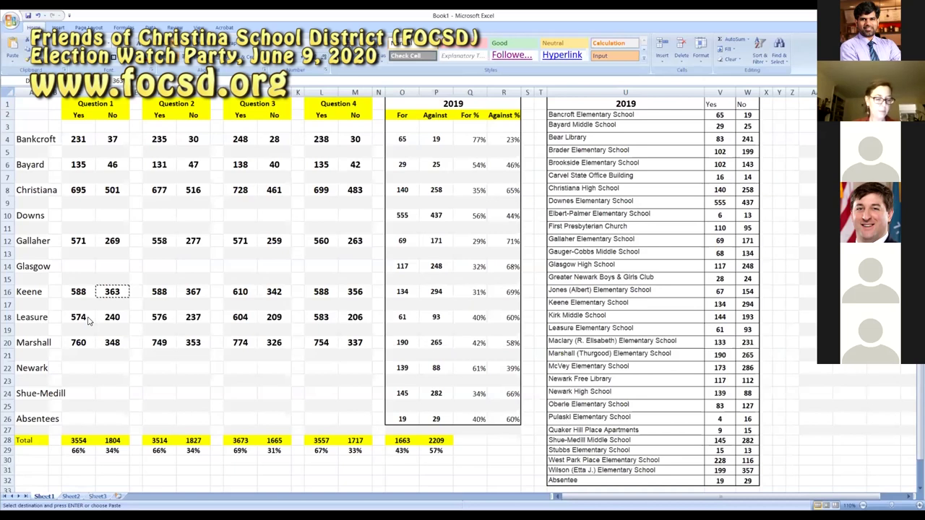
key("Right")
key("Right")
key("ctrl+c")
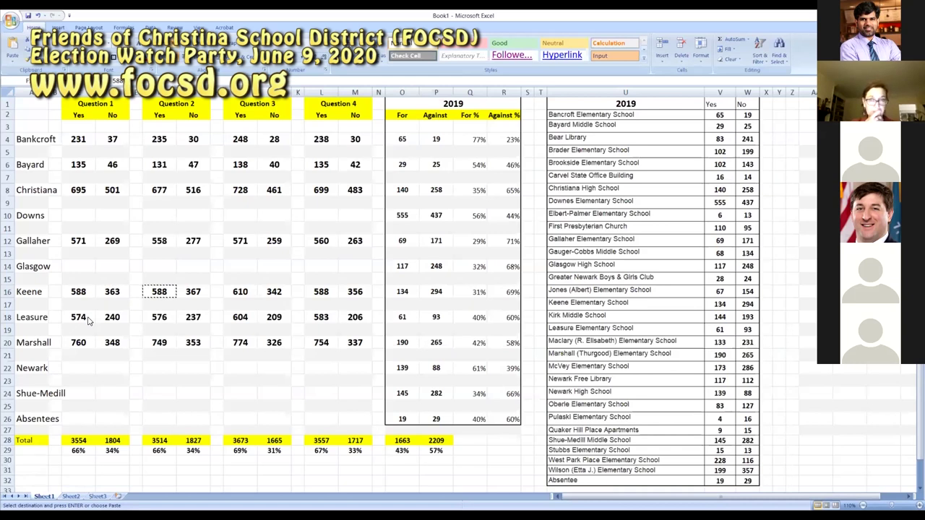
key("Right")
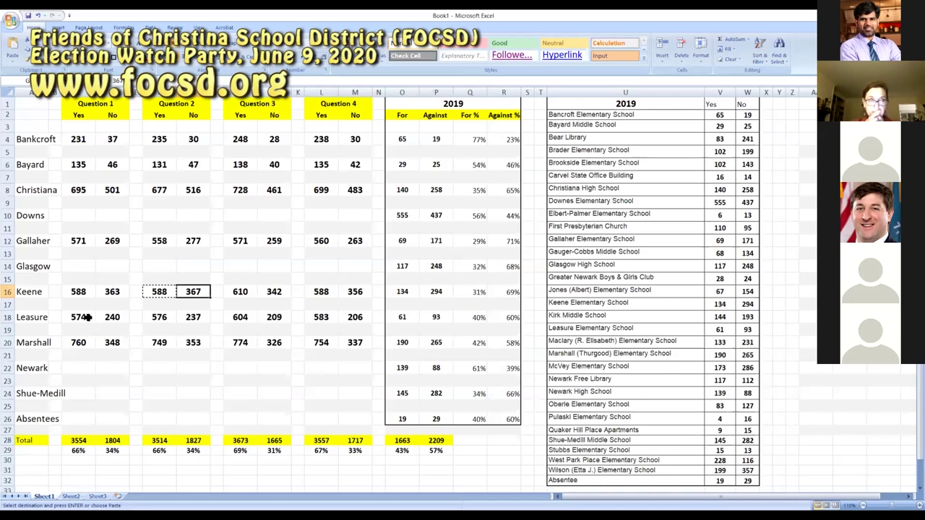
key("ctrl+c")
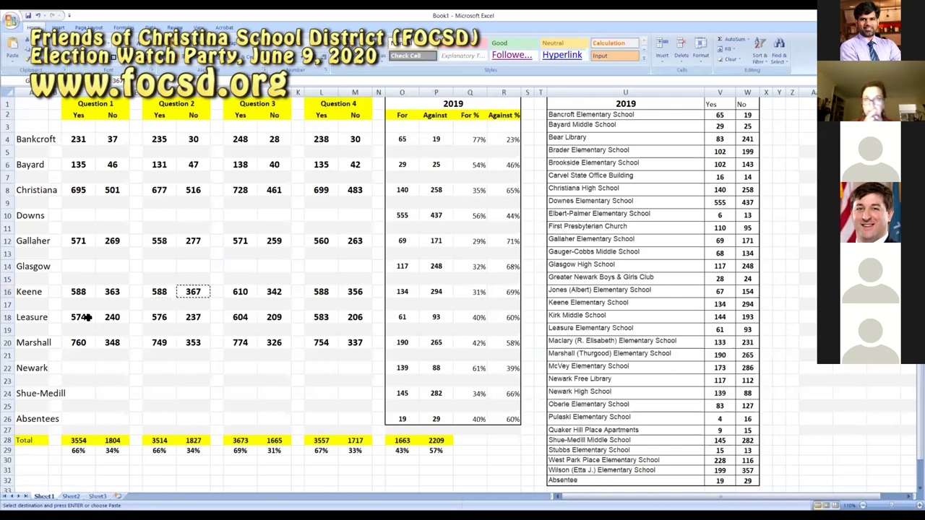
key("Right")
key("Right")
key("ctrl+c")
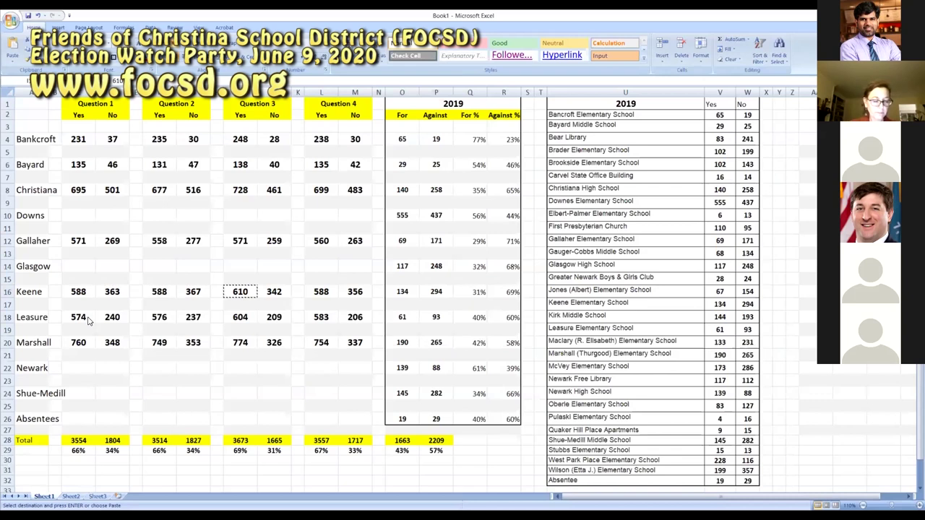
key("Right")
key("ctrl+c")
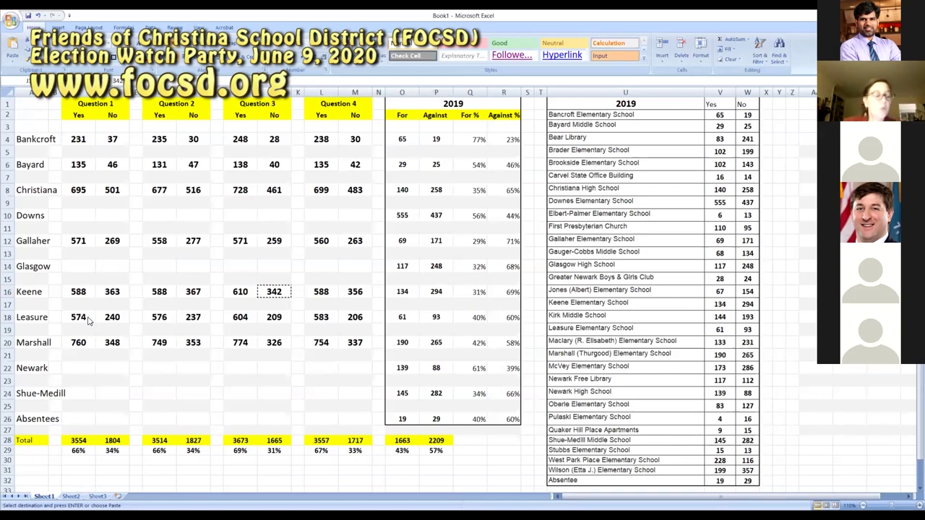
key("Right")
key("ctrl+c")
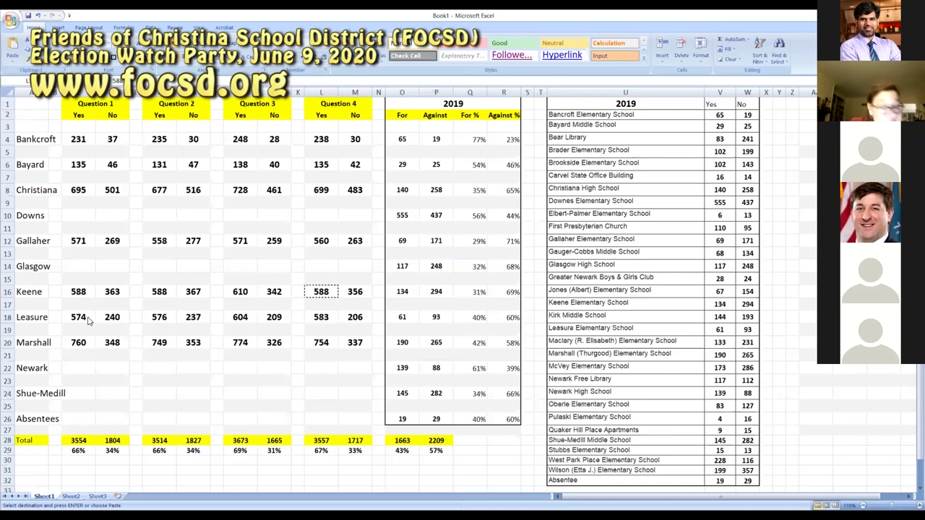
key("Right")
key("ctrl+c")
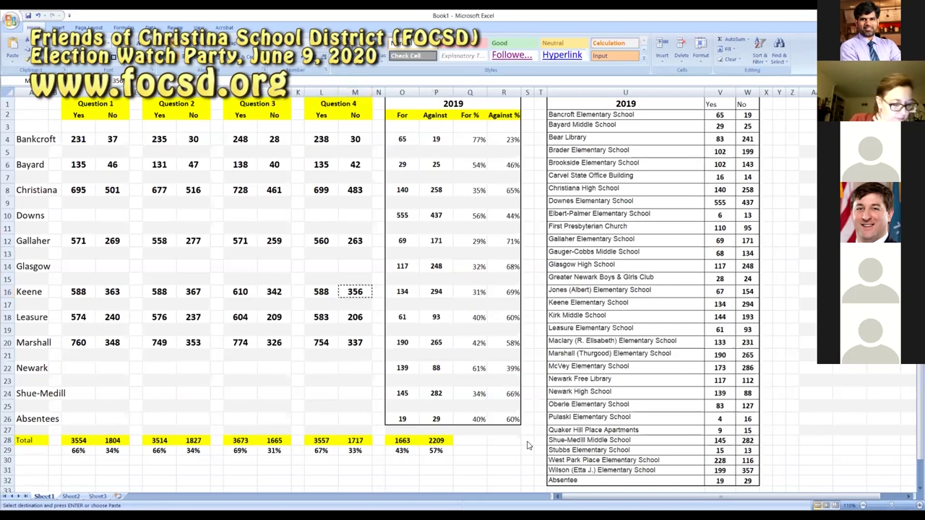
key("Escape")
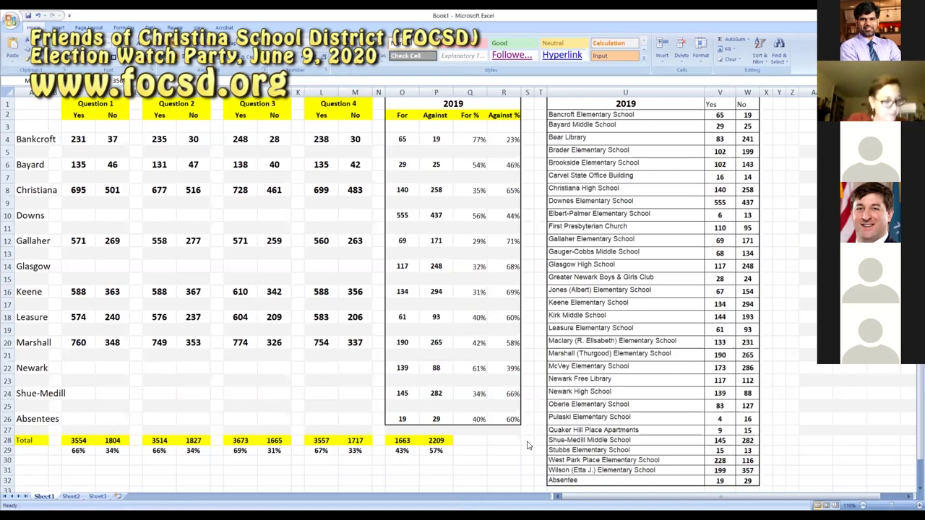
Step: Mark the Leasure polling place name and its Question 1 Yes count as copied, one cell at a time
left_click(27, 318)
key("ctrl+c")
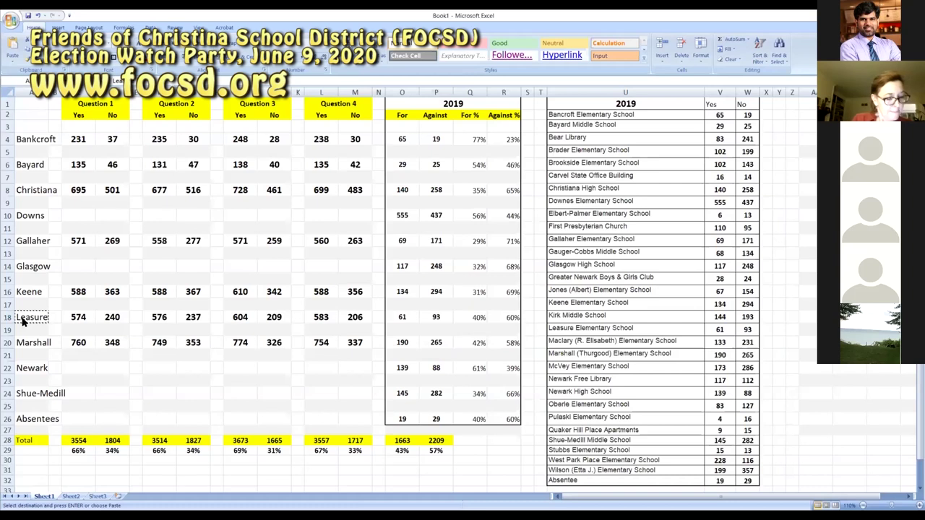
key("Right")
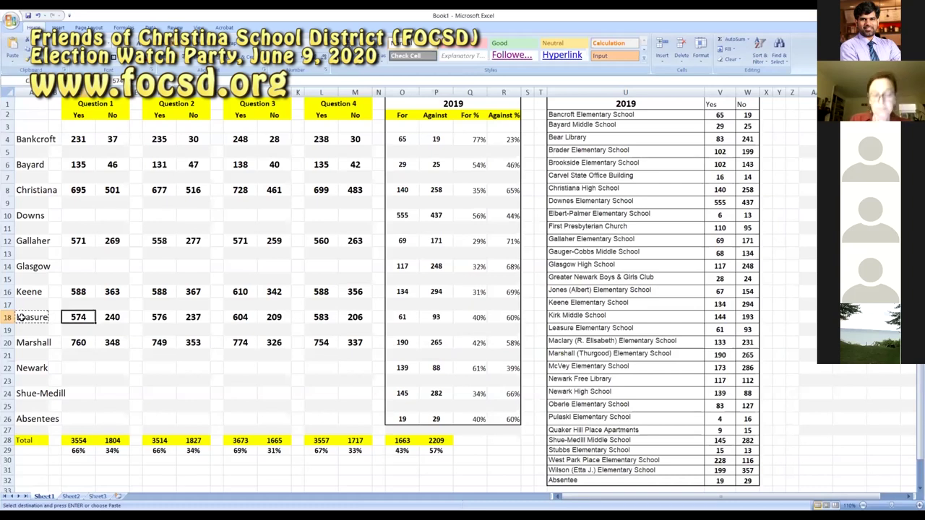
key("ctrl+c")
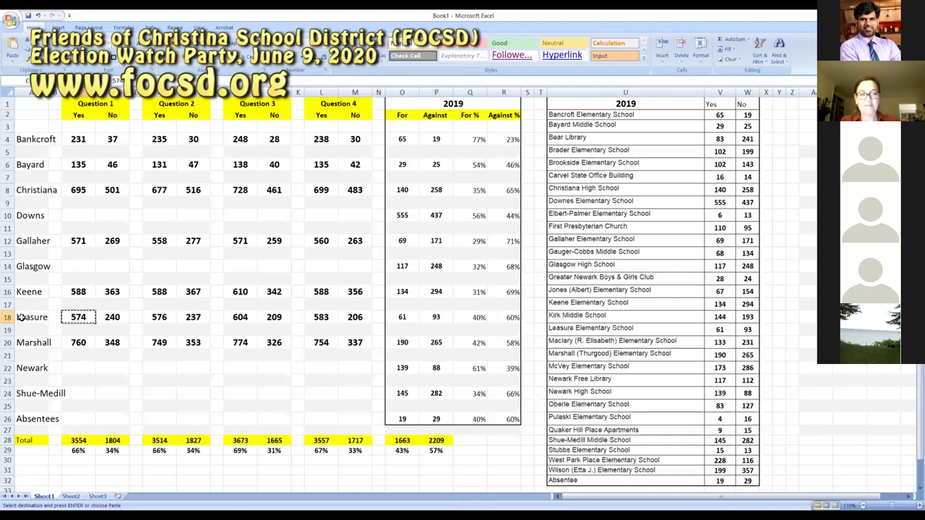
Step: Enter the Glasgow counts: 606 Yes and 390 No for Question 1, 602 Yes and 394 No for Question 2
left_click(85, 265)
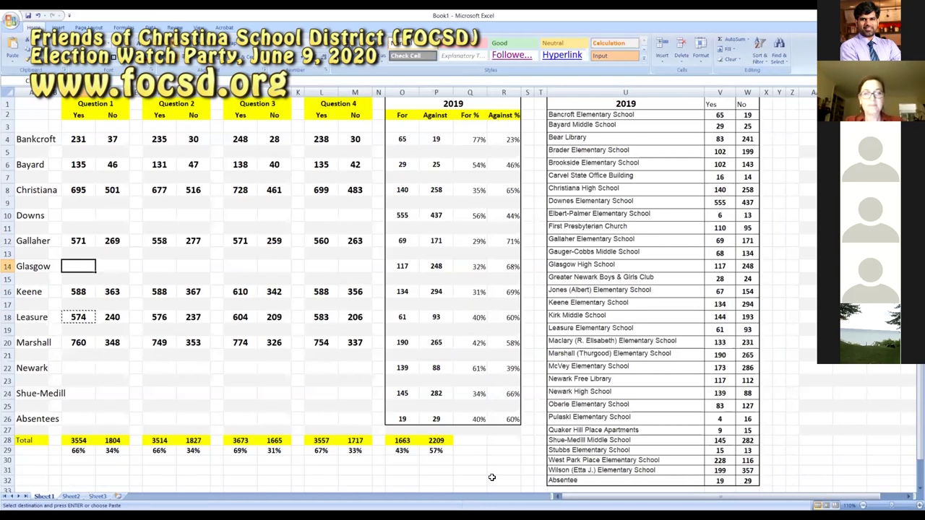
type("606")
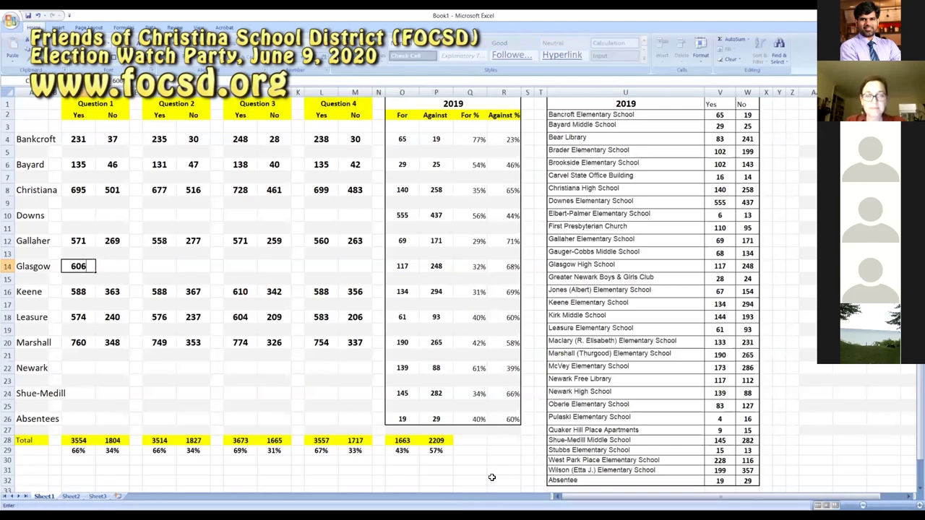
key("Tab")
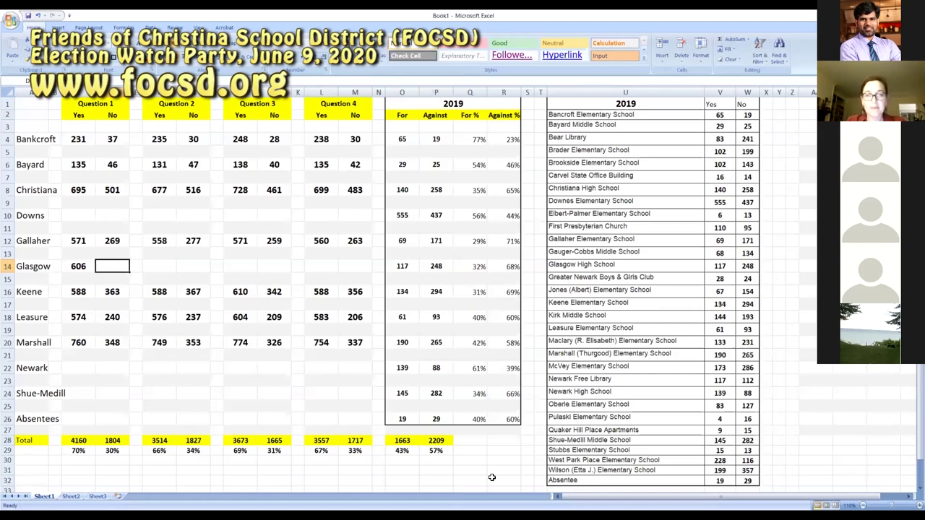
type("390")
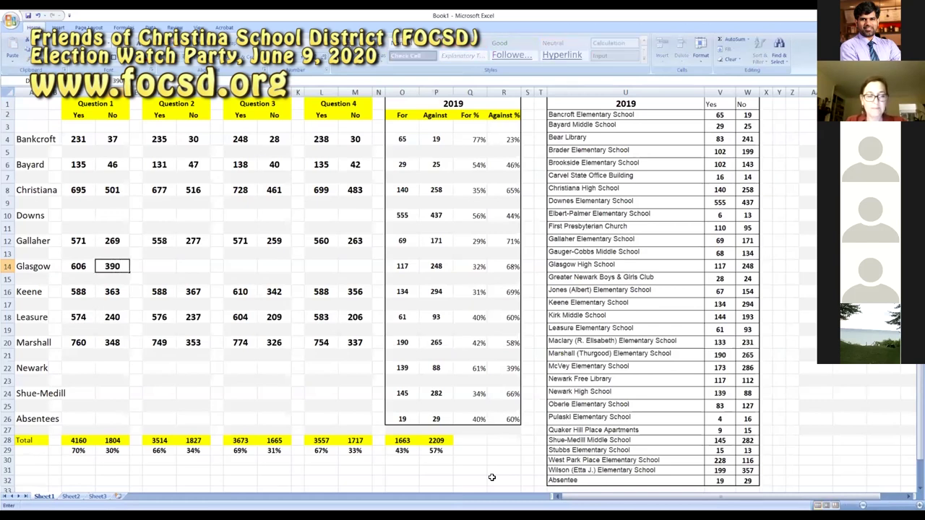
key("Tab")
key("Tab")
type("602")
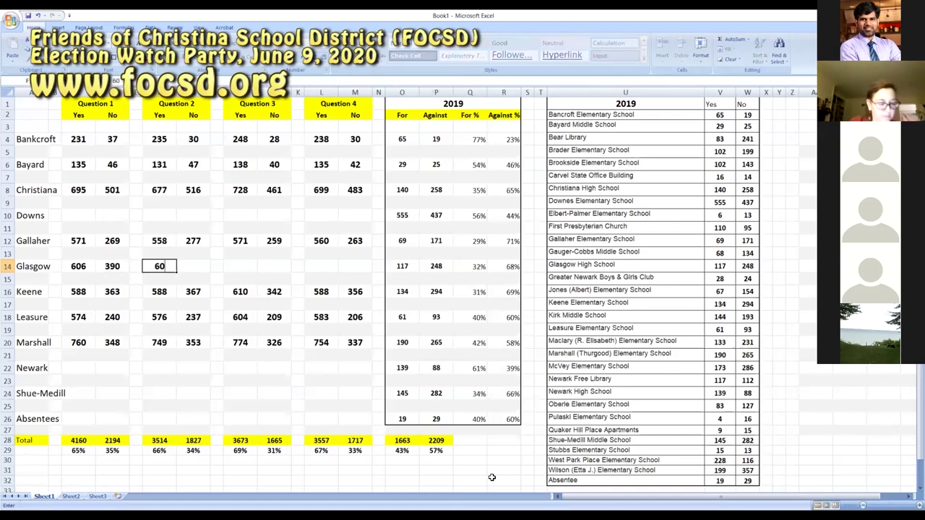
type("394")
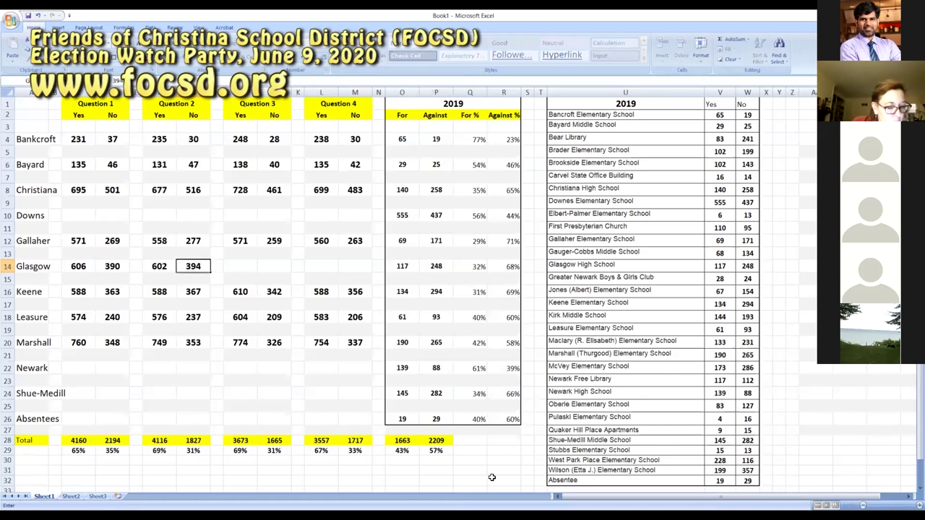
key("Tab")
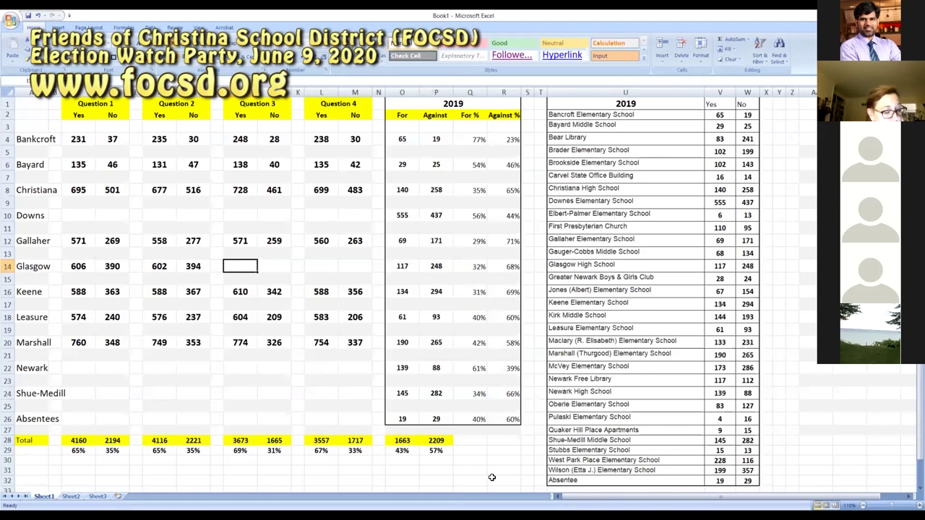
Step: Fill in Glasgow's remaining counts: 624 Yes and 373 No for Question 3, 606 Yes and 372 No for Question 4
type("624")
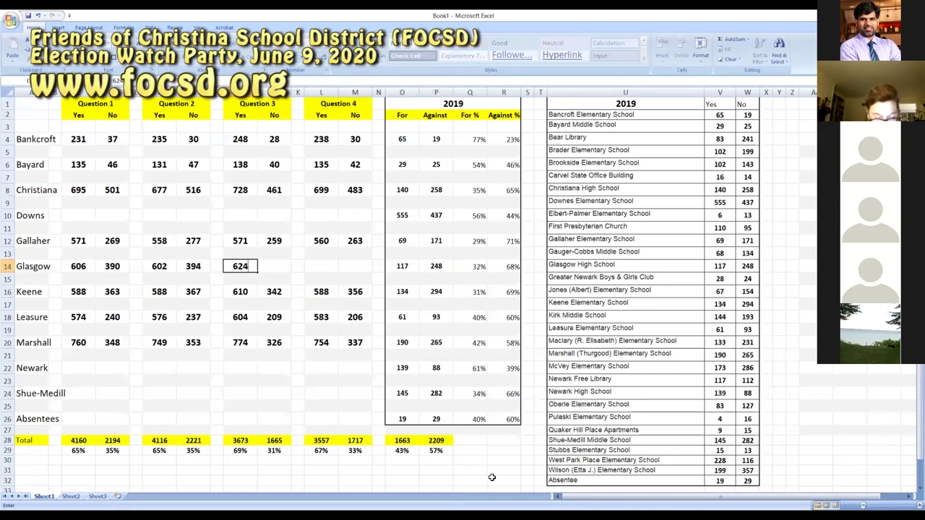
key("Tab")
type("373")
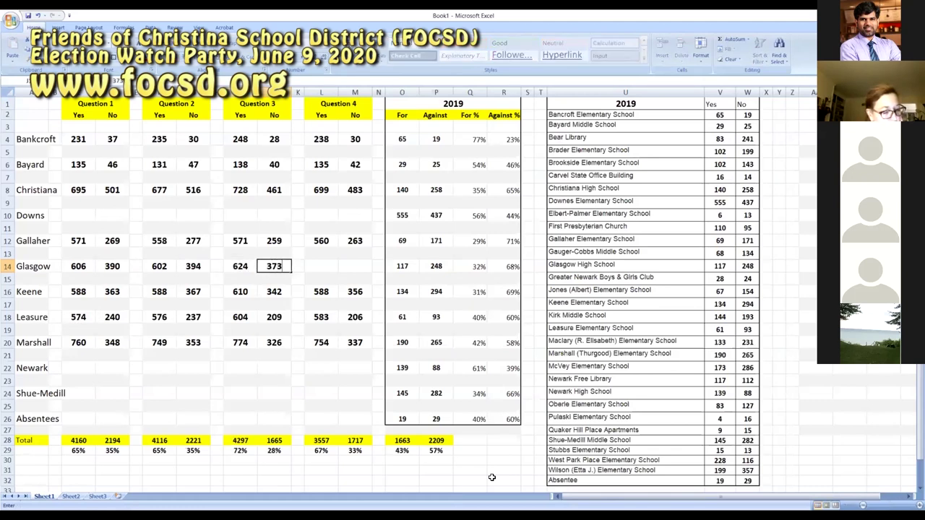
key("Tab")
key("Tab")
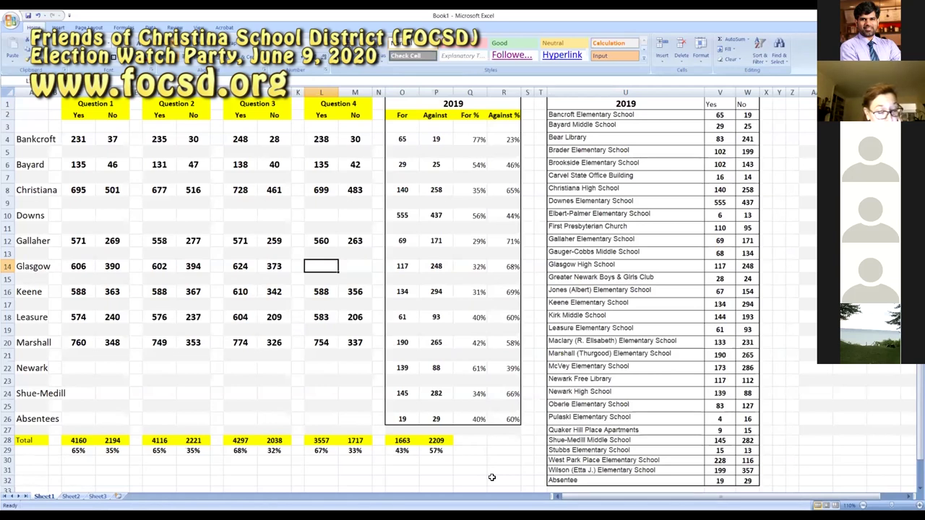
type("606")
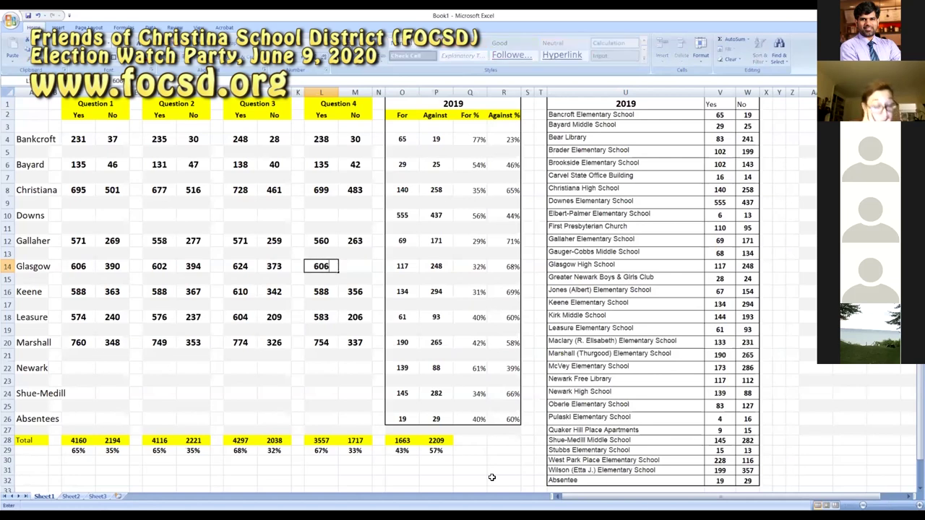
key("Tab")
type("374")
key("BackSpace")
type("2")
key("Return")
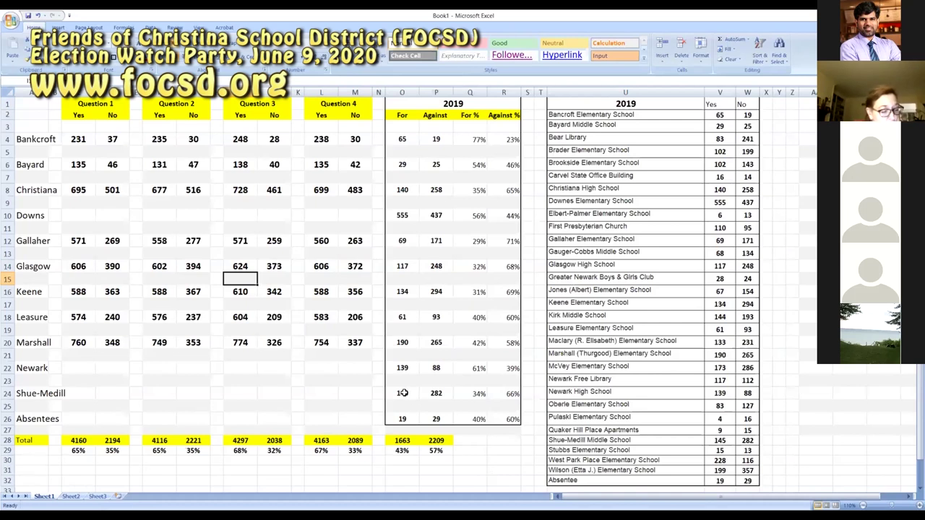
Step: Enter the Newark counts: 979 Yes and 349 No for Question 1, 969 Yes and 359 No for Question 2
left_click(86, 369)
type("979")
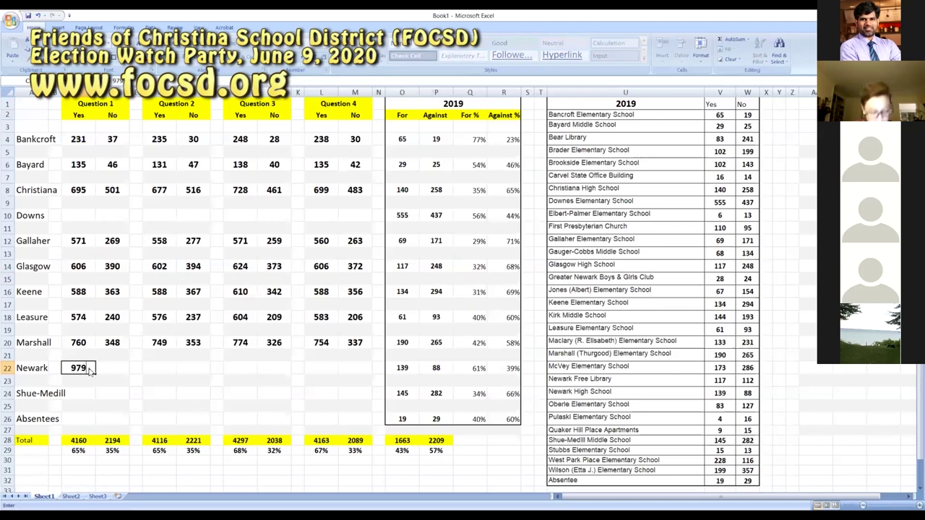
key("Tab")
type("340")
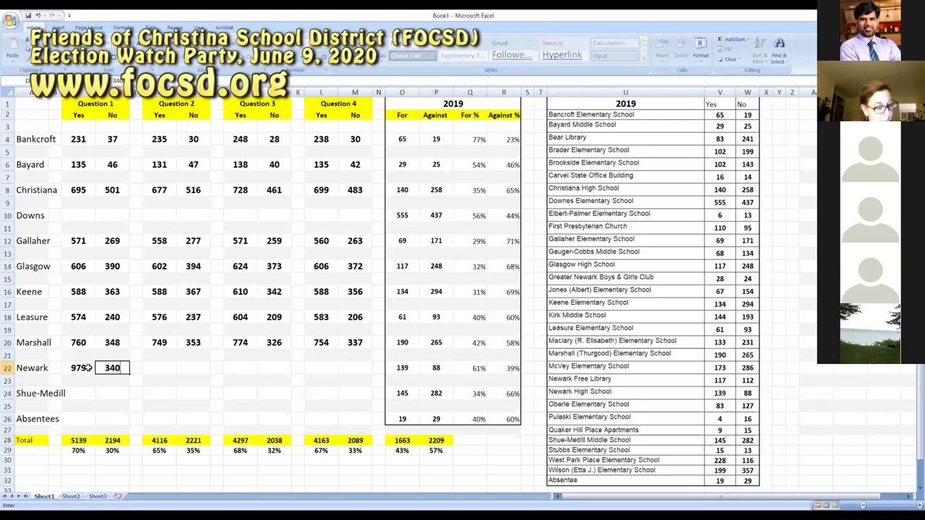
key("BackSpace")
type("9")
key("Tab")
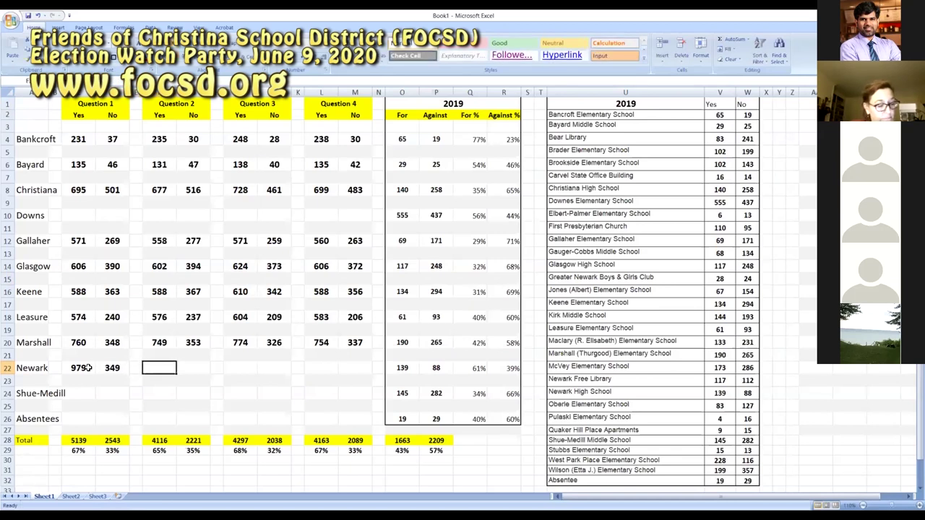
type("969")
key("Tab")
type("359")
key("Tab")
Step: Fill in Newark's remaining counts: 915 Yes and 352 No for Question 3, 975 Yes and 345 No for Question 4
type("9")
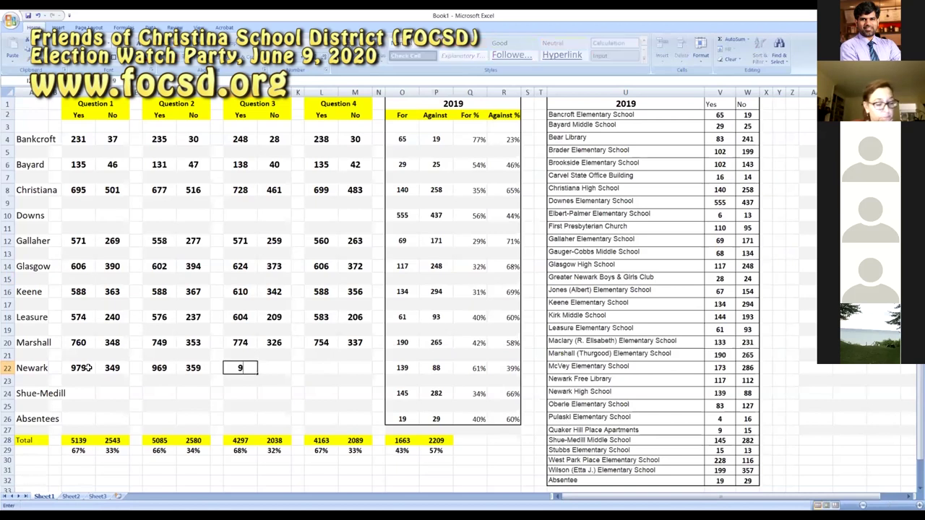
type("15")
key("Tab")
type("352")
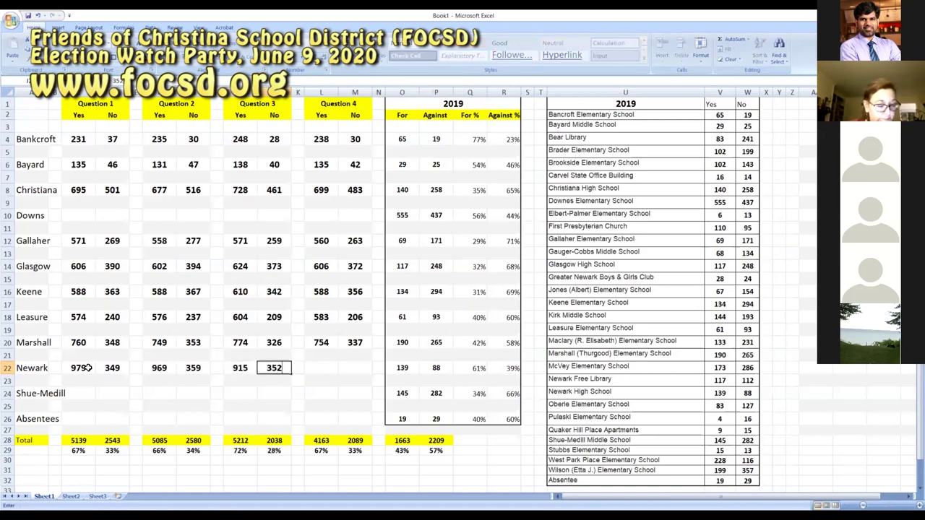
key("Tab")
type("9")
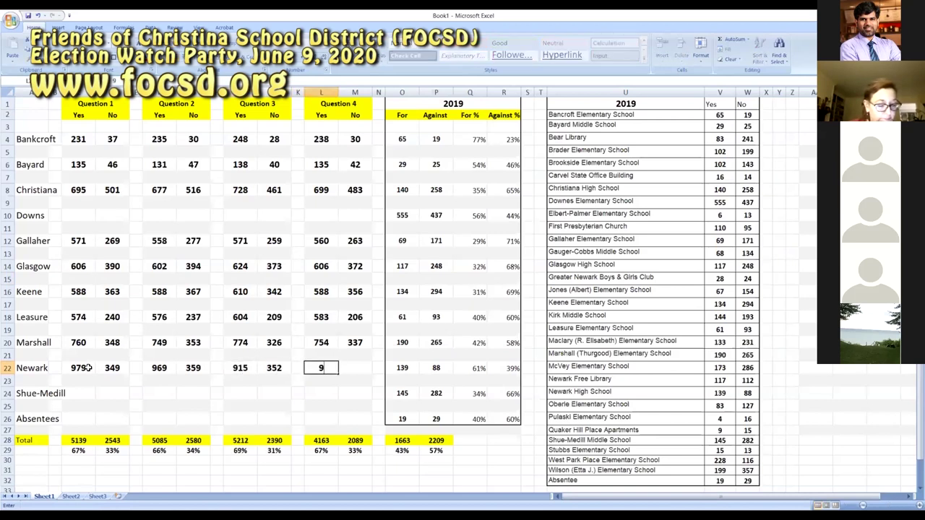
type("75")
key("Tab")
type("34")
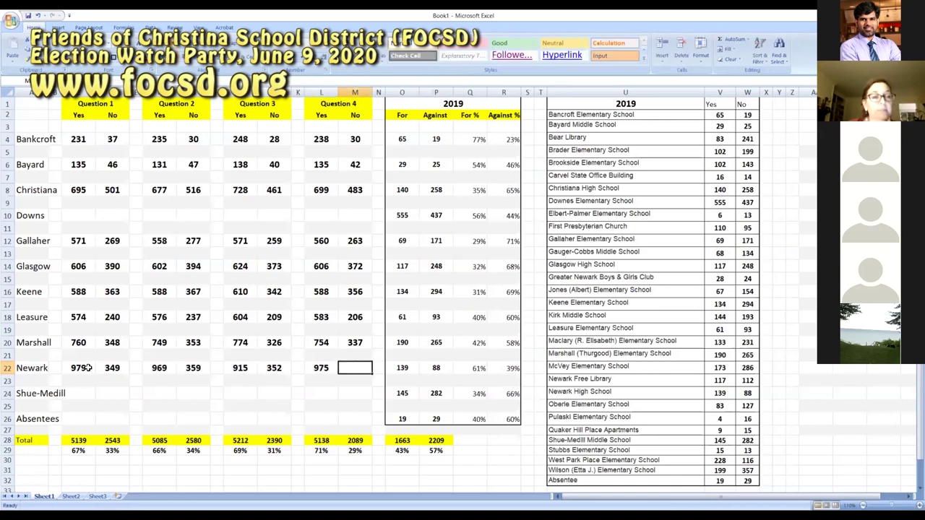
type("5")
key("Return")
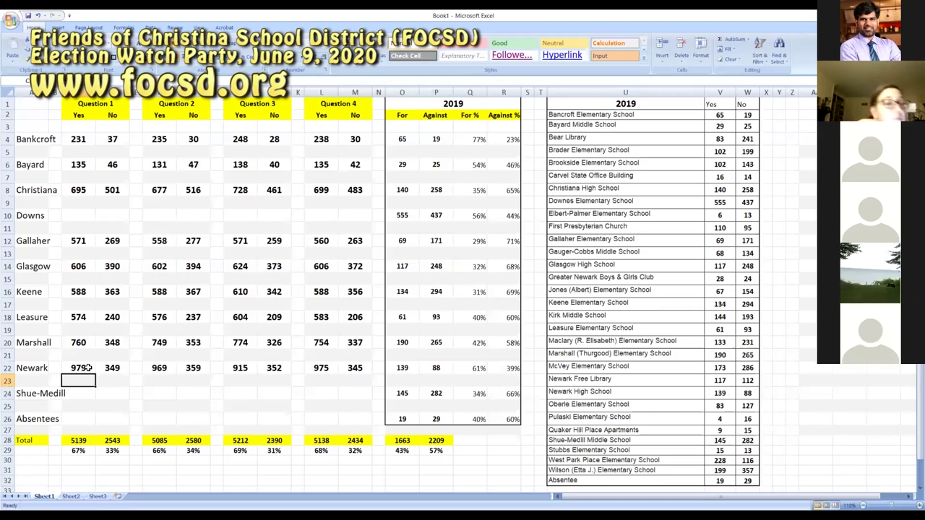
Step: Correct Newark's Question 3 Yes count to 975
key("Up")
key("Right")
key("Right")
key("Right")
key("Right")
key("Right")
key("Right")
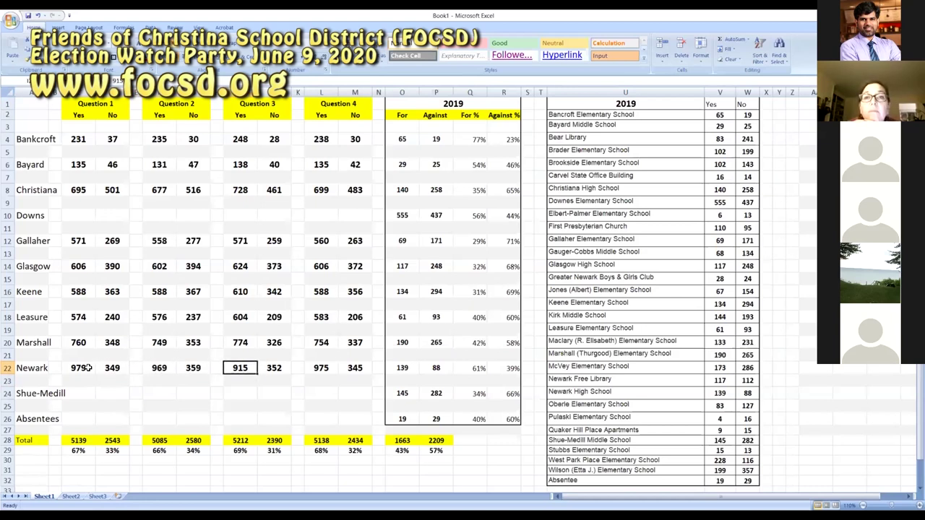
type("975")
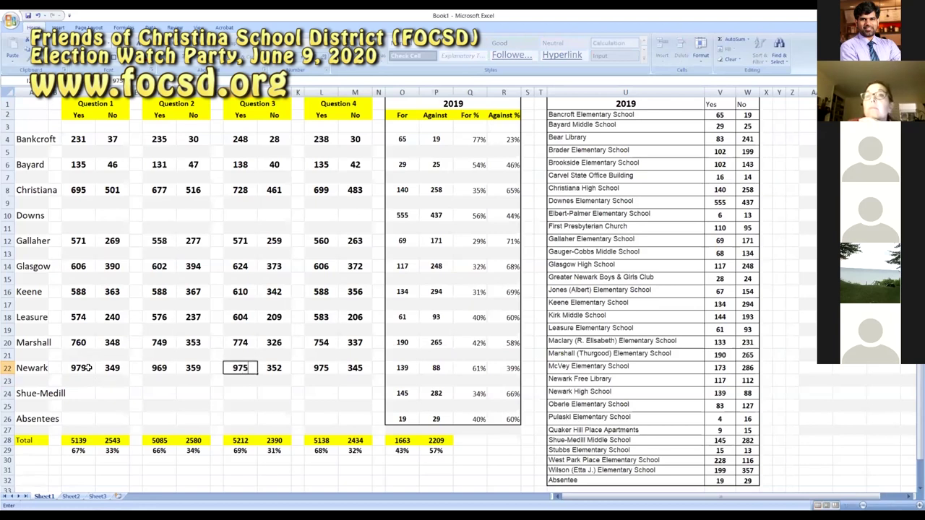
key("Return")
key("Up")
key("Right")
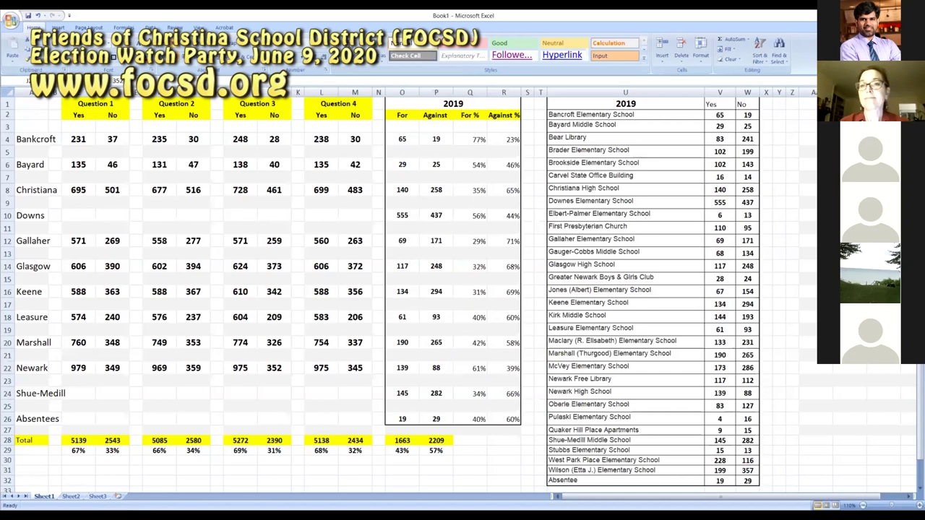
key("alt+Tab")
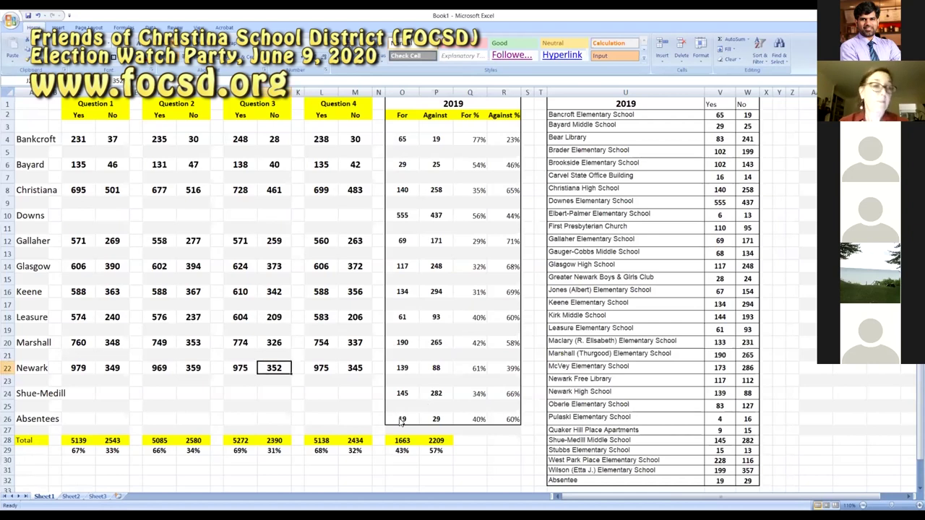
key("ctrl+s")
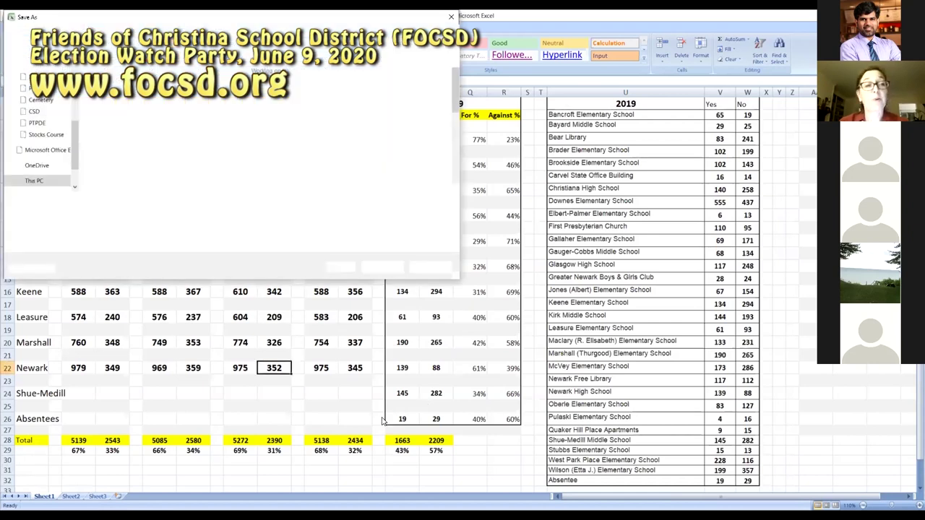
key("Escape")
Step: Fit the polling place name column to its contents so that Shue-Medill fits inside it
left_click(377, 379)
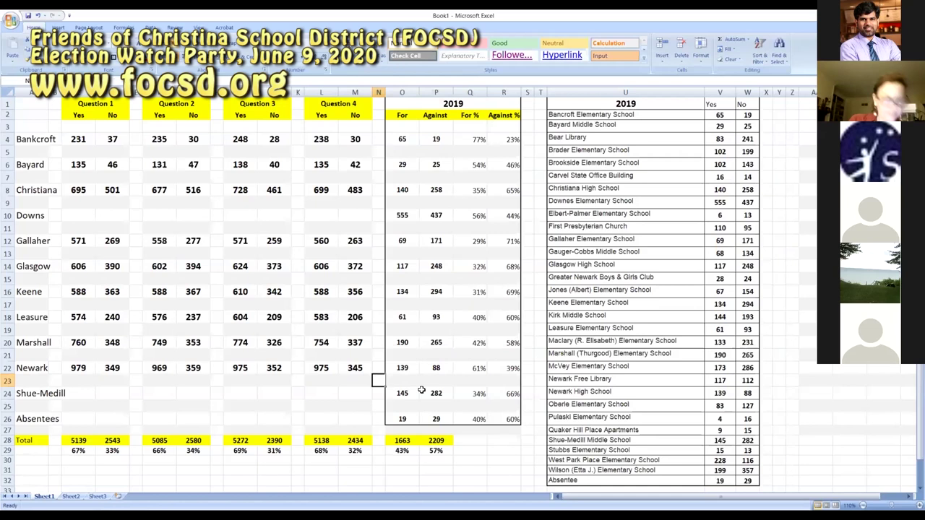
left_click(89, 391)
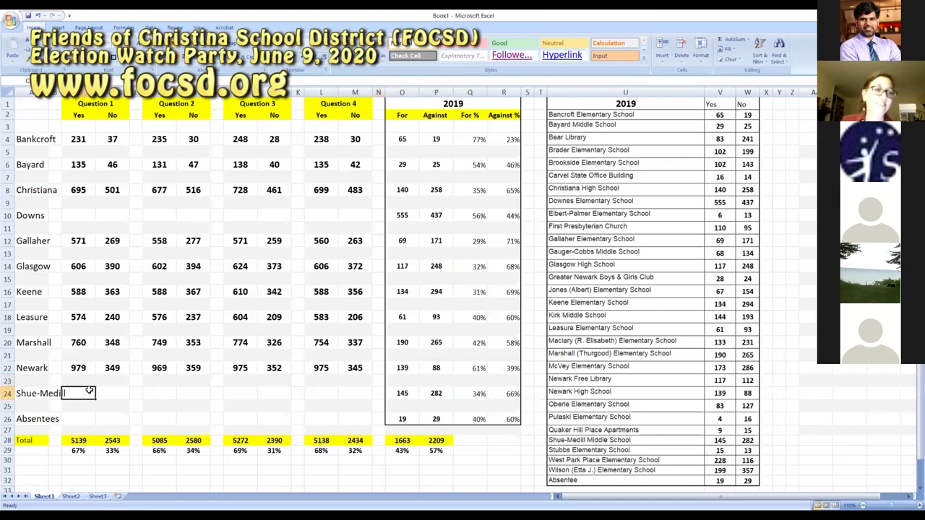
double_click(62, 92)
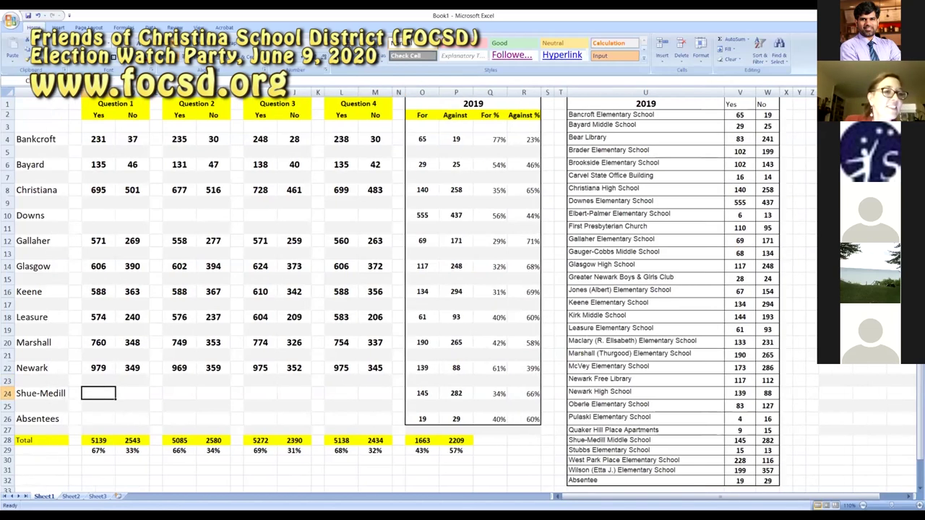
Step: Mark Leasure's Question 2 Yes count with a copy outline and check the 2019 Absentee counts
left_click(133, 318)
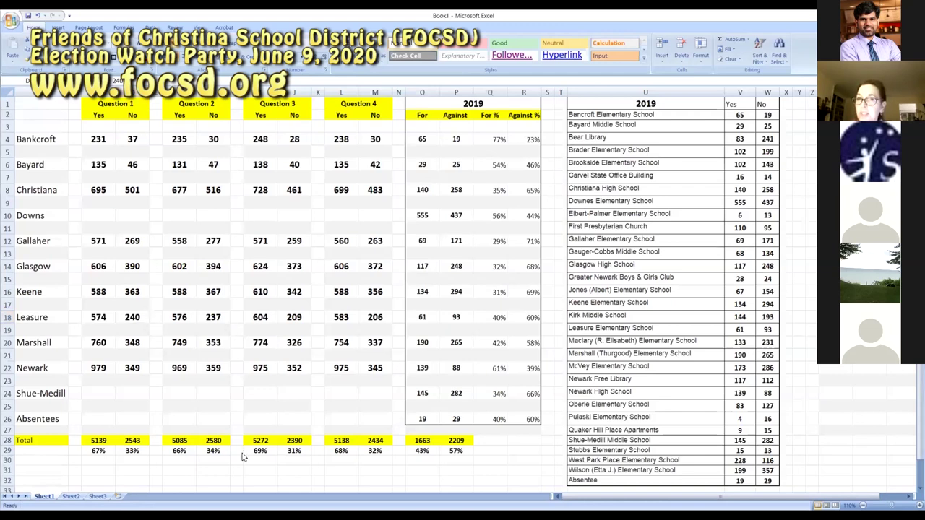
key("Right")
key("ctrl+c")
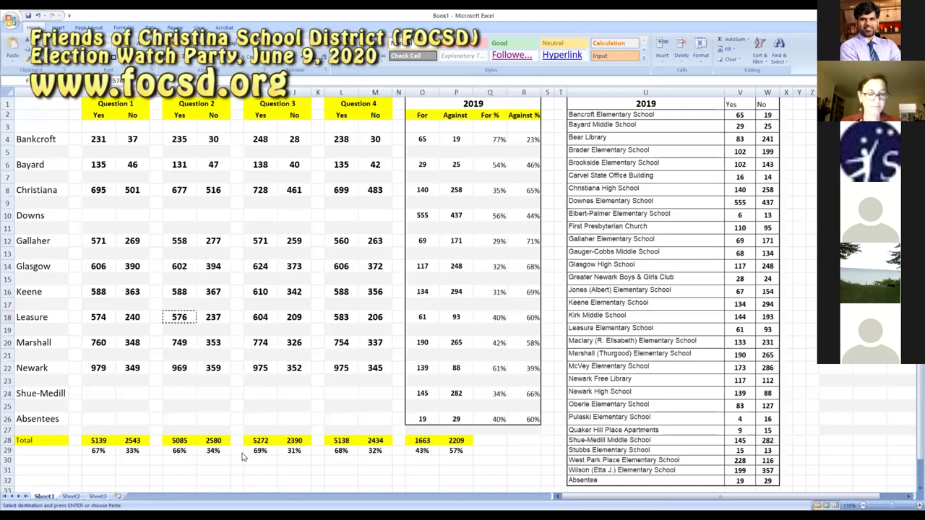
left_click(744, 481)
left_click(773, 481, "shift")
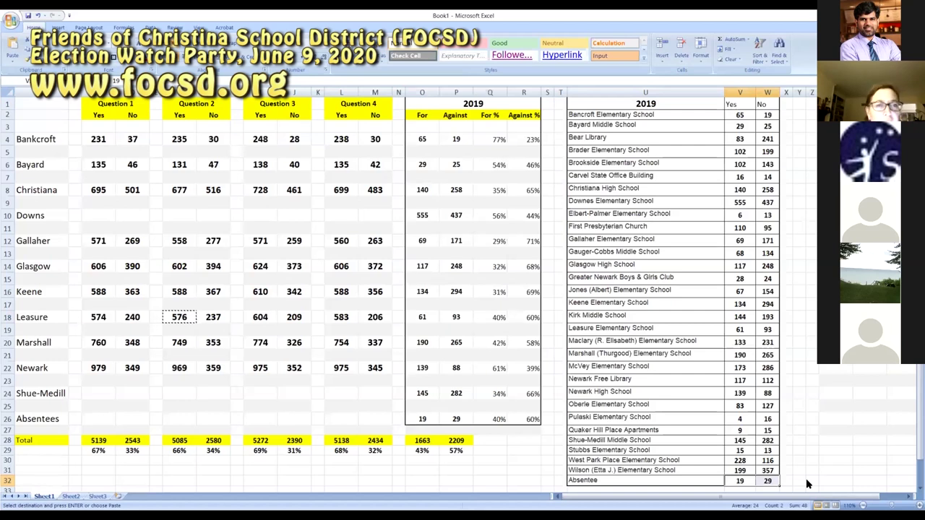
left_click(767, 481)
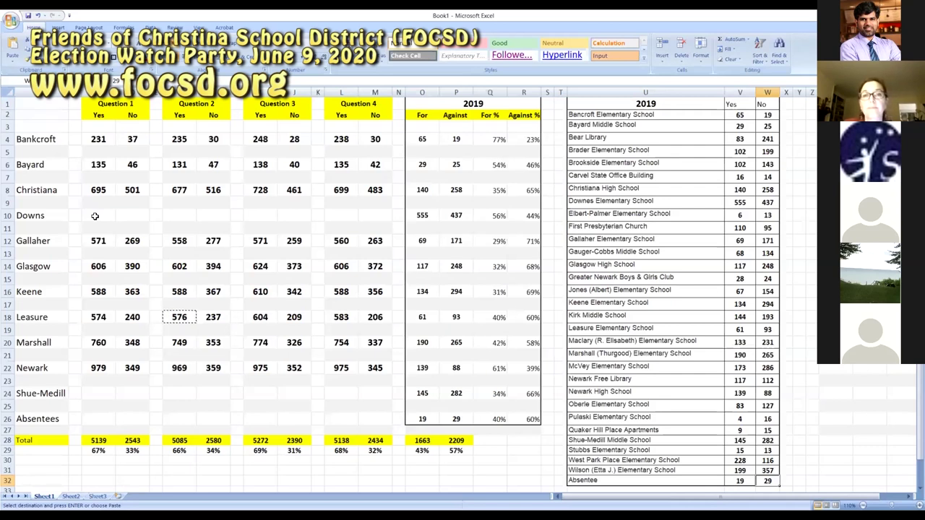
left_click(94, 215)
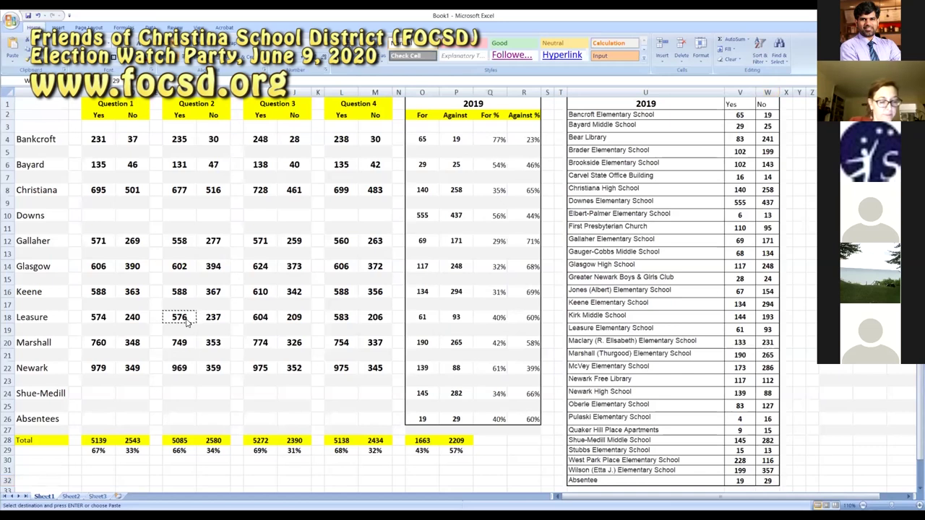
Step: Go through Leasure's counts from Question 1 No to Question 4 No, copying each cell to mark it, and clear the copy outline
left_click(144, 320)
key("ctrl+c")
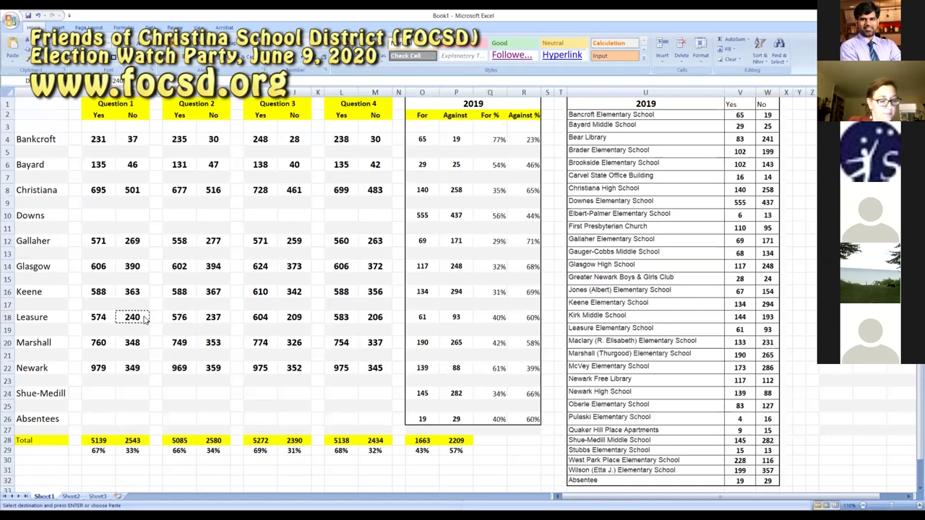
key("Right")
key("ctrl+c")
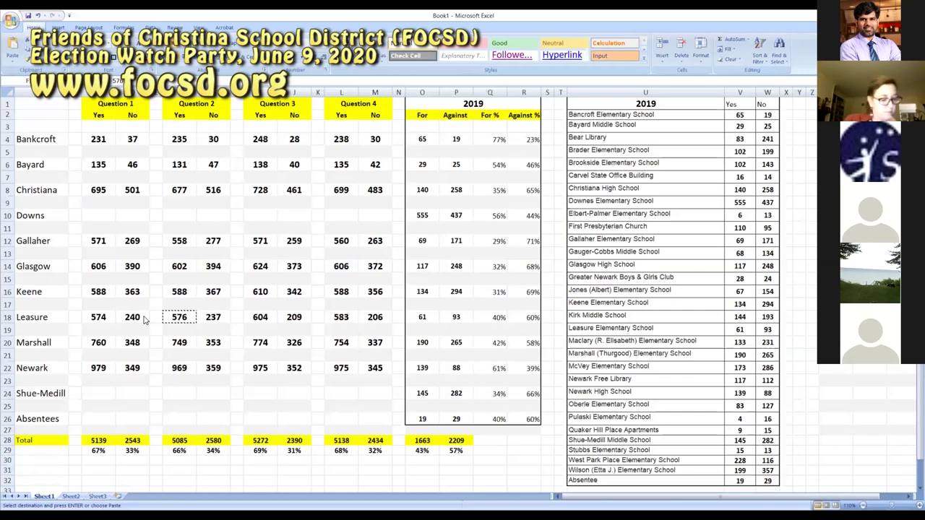
key("Right")
key("ctrl+c")
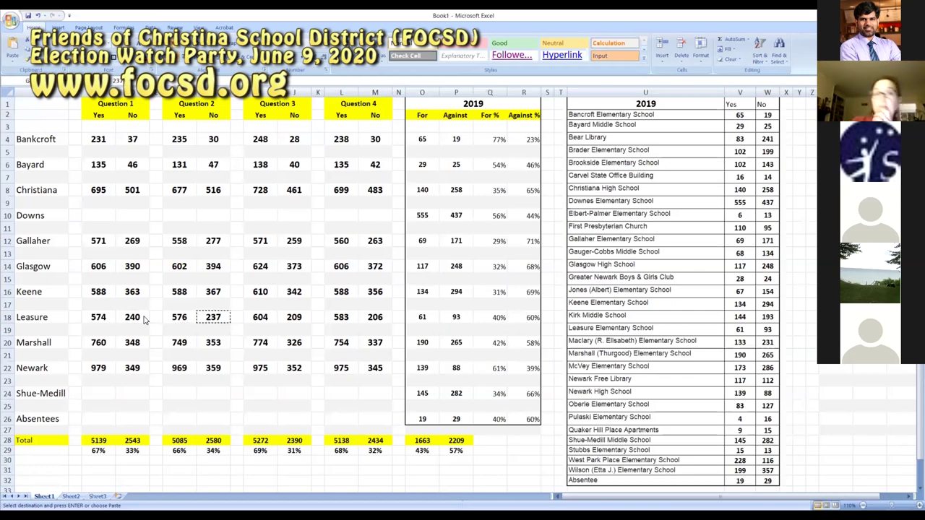
key("Right")
key("ctrl+c")
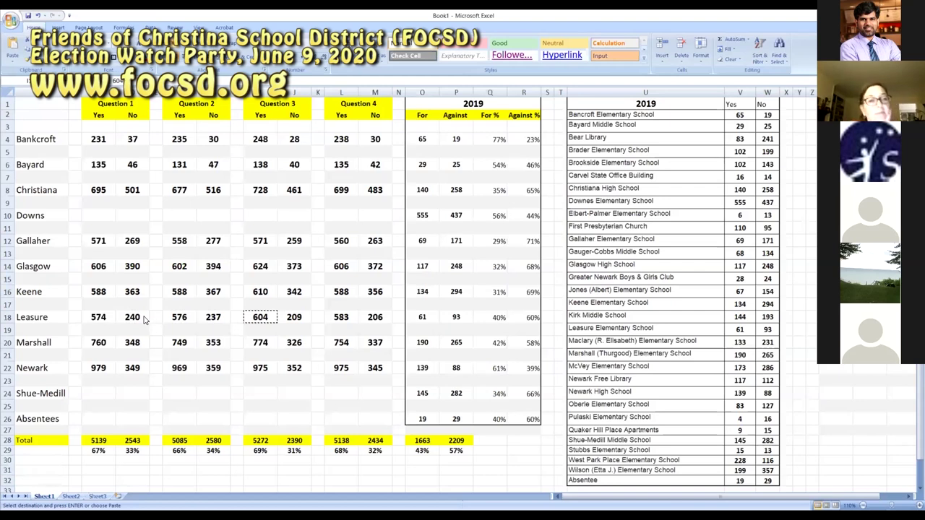
key("Right")
key("ctrl+c")
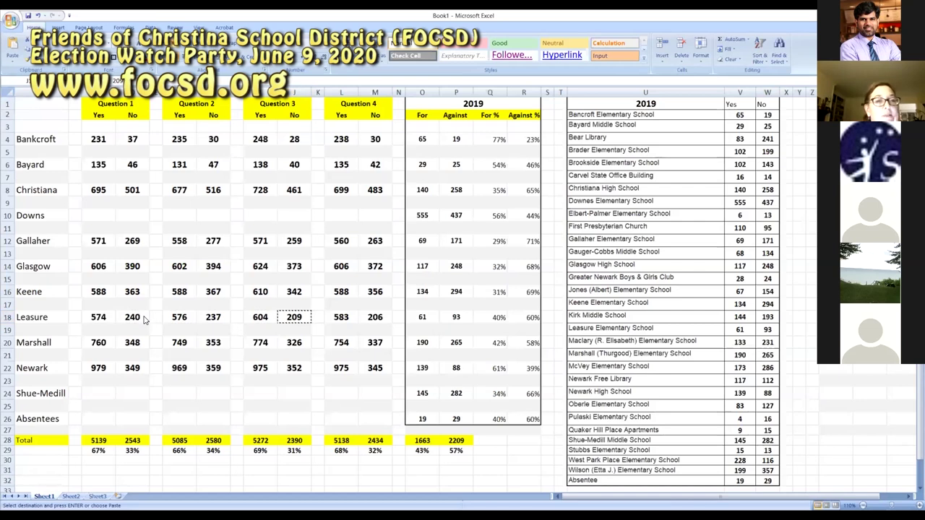
key("Right")
key("Right")
key("ctrl+c")
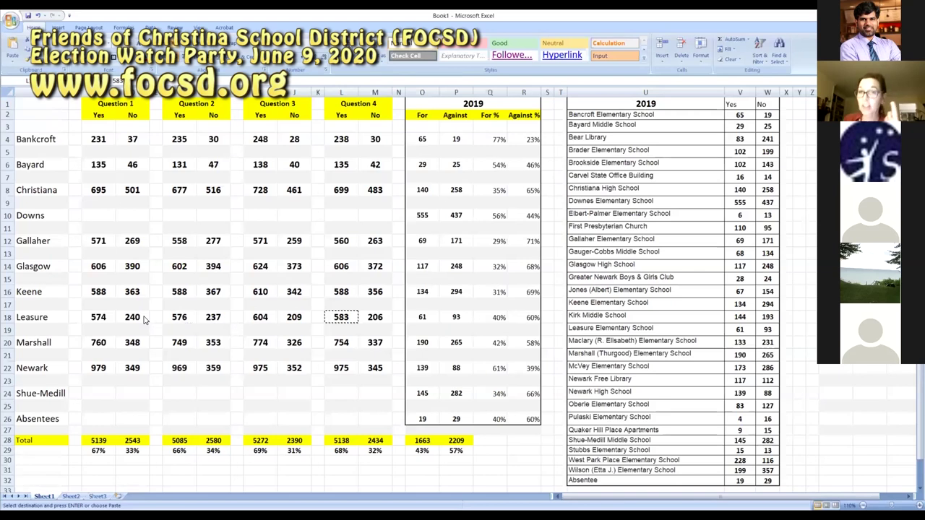
key("Right")
key("ctrl+c")
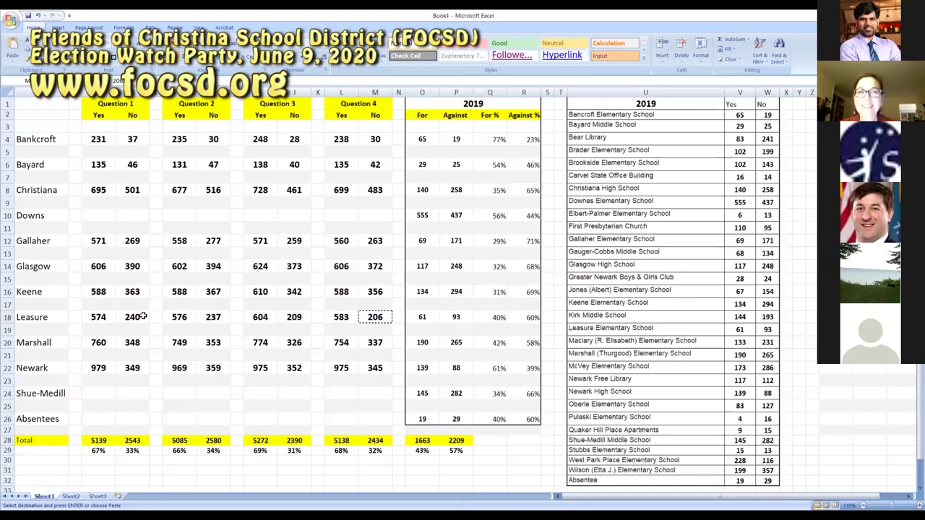
key("Escape")
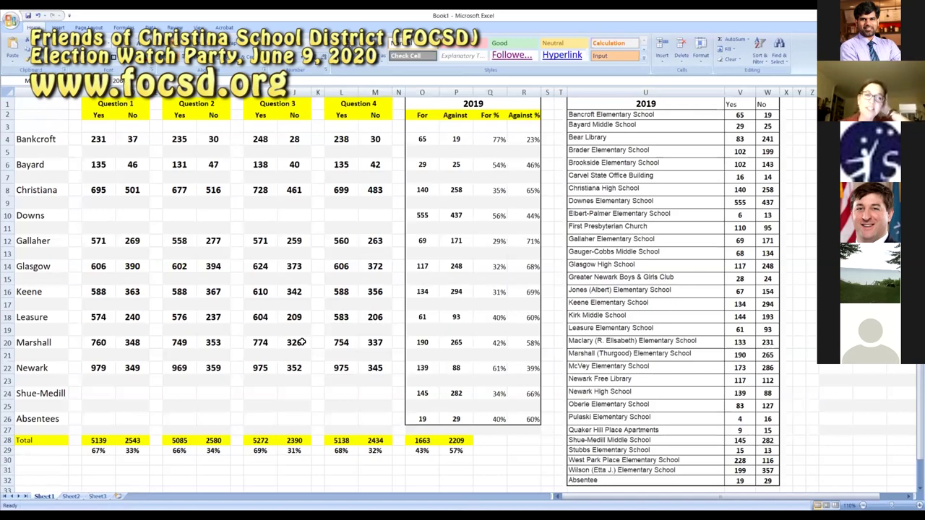
Step: Go through the Marshall row from its name to the Question 1 No count, copying each cell to mark it
left_click(49, 344)
key("ctrl+c")
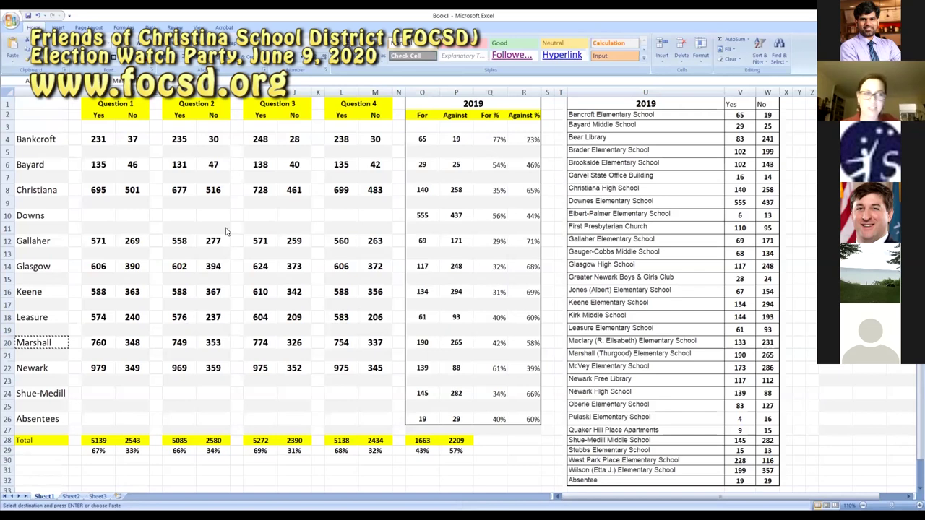
key("Right")
key("ctrl+c")
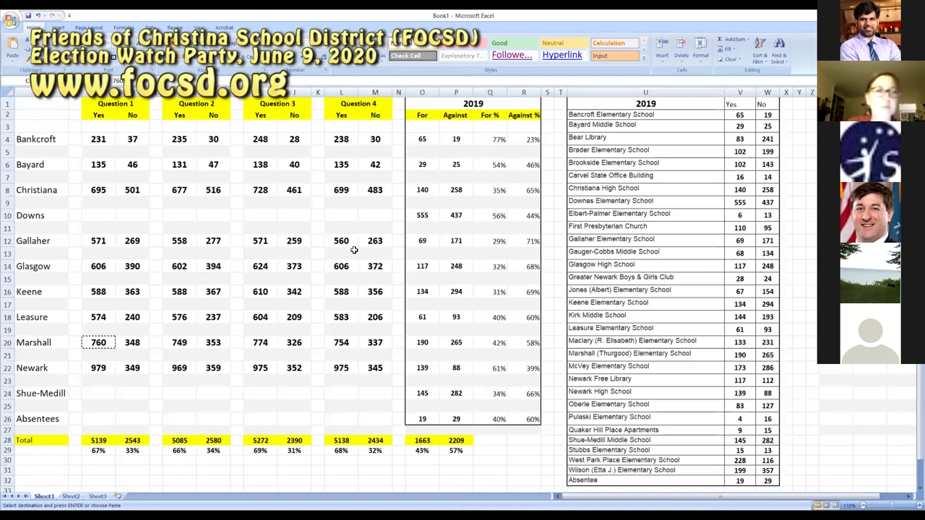
key("Right")
key("ctrl+c")
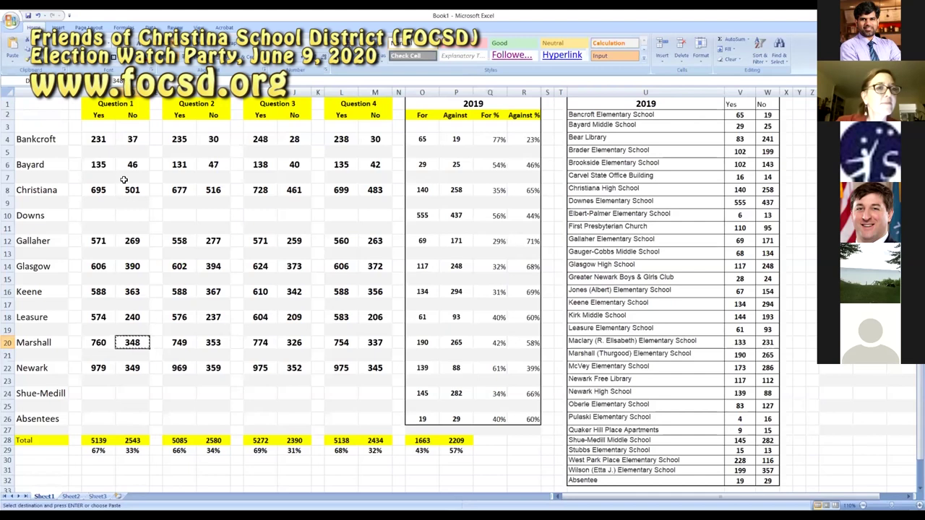
Step: Widen the blank column between Questions 1 and 2 and enter the Yes share formula =C4/(C4+D4) for Bankcroft
left_click_drag(163, 92, 168, 92)
left_click(159, 139)
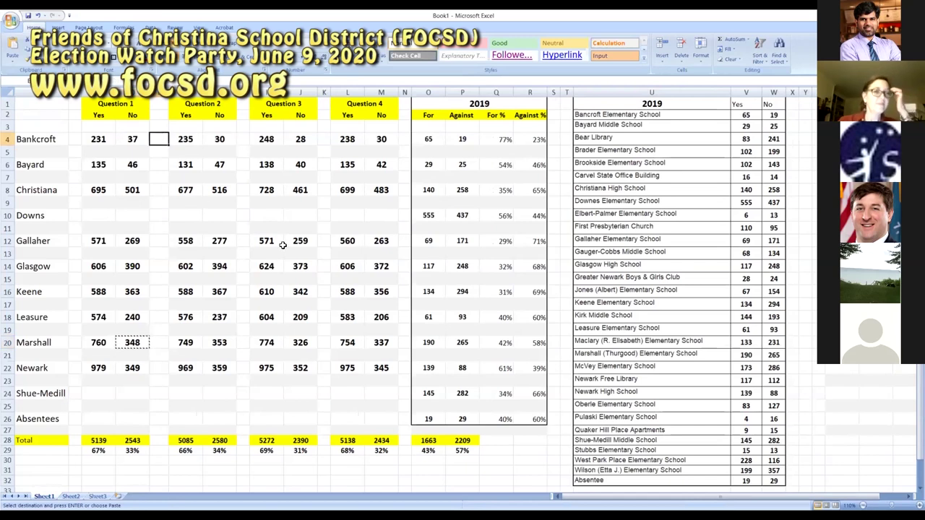
type("=")
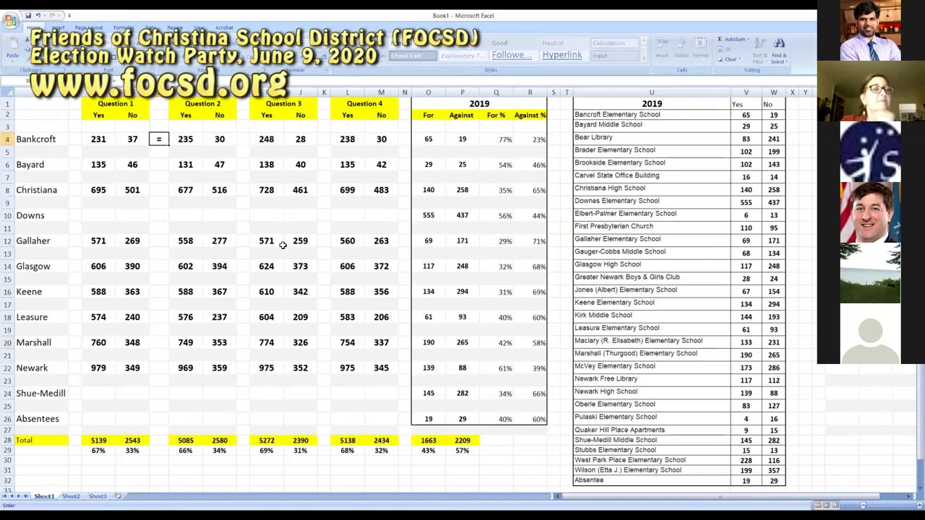
key("Left")
key("Left")
type("/C4")
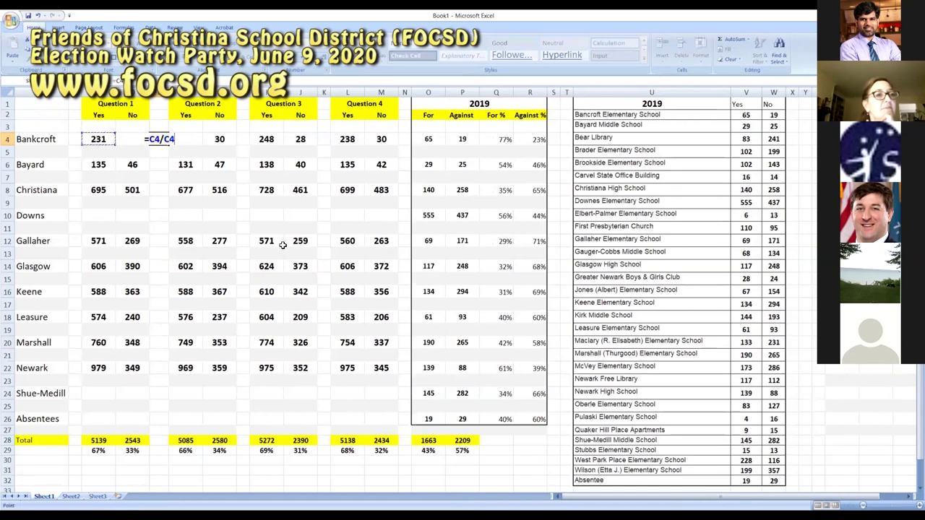
left_click(160, 139)
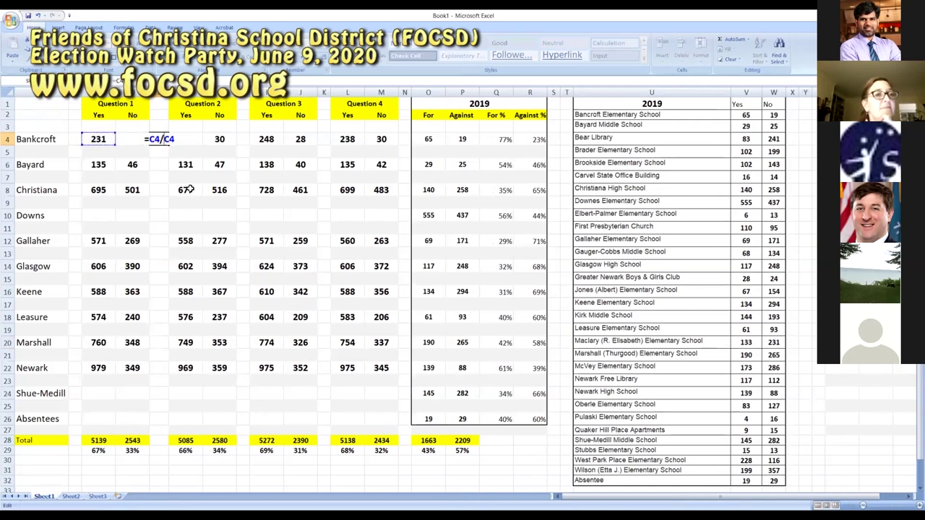
type("(C4+")
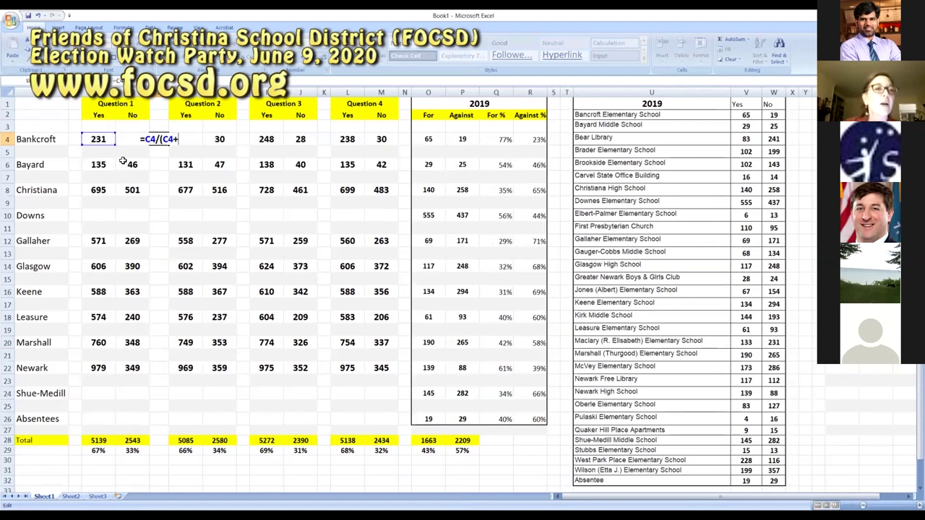
type("D")
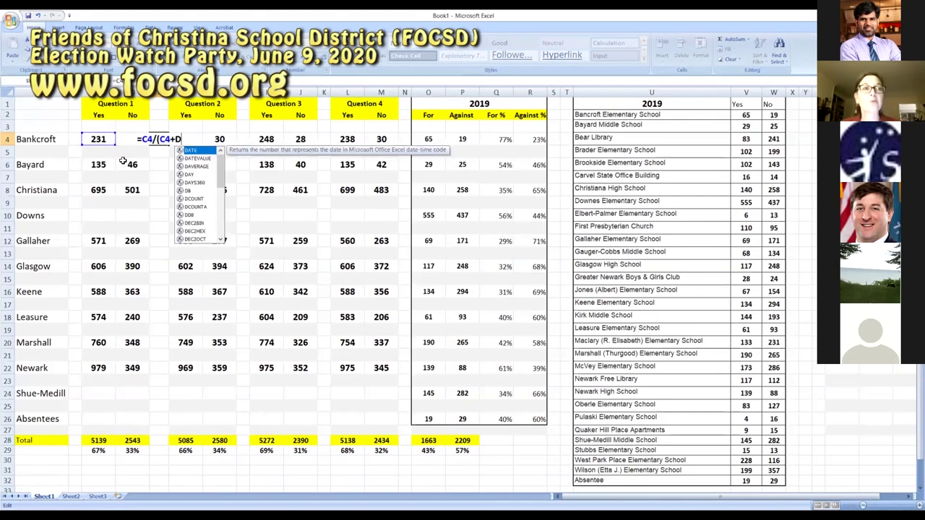
type("4)")
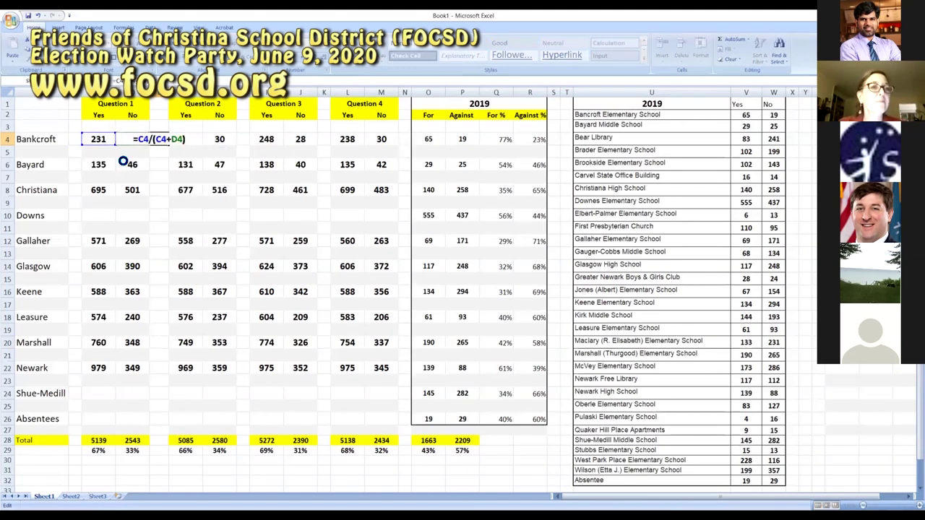
key("Return")
Step: Apply the Percent style to Bankcroft's Question 1 Yes share and fit the column to its width
key("Up")
key("ctrl+c")
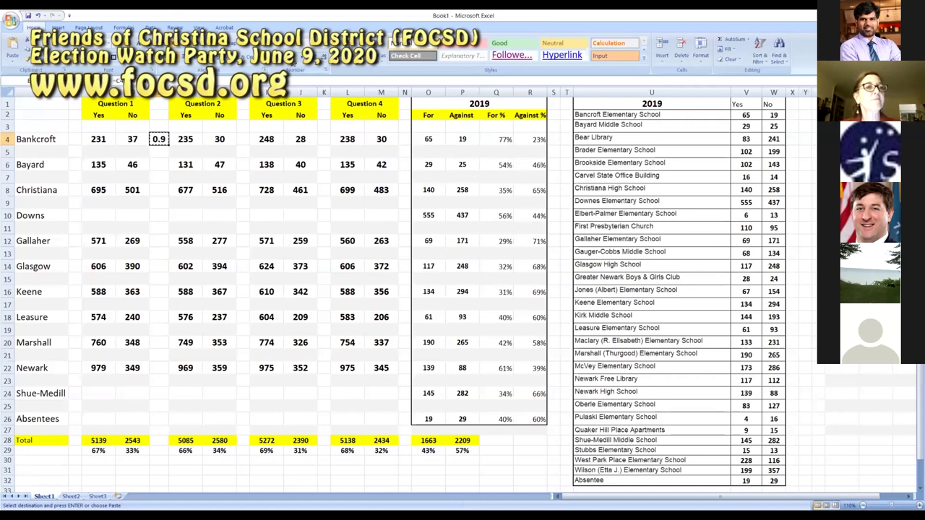
left_click(292, 64)
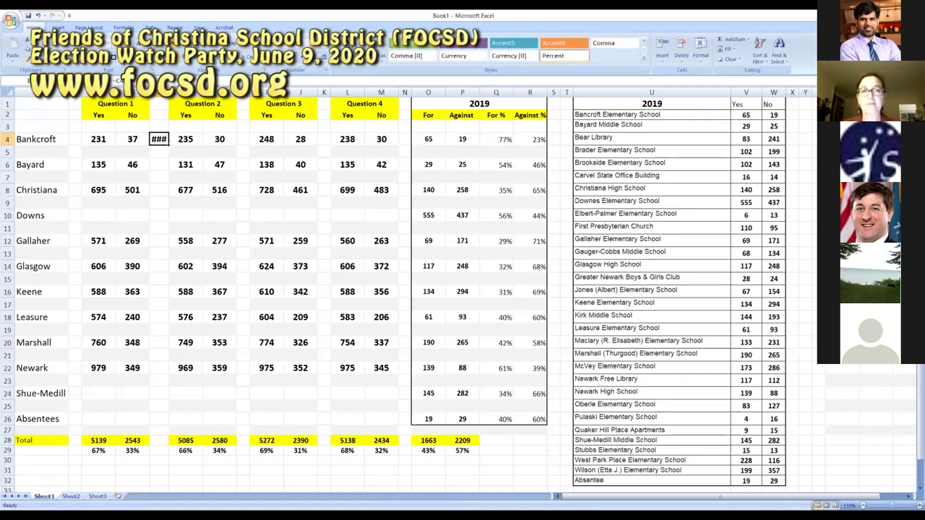
double_click(170, 92)
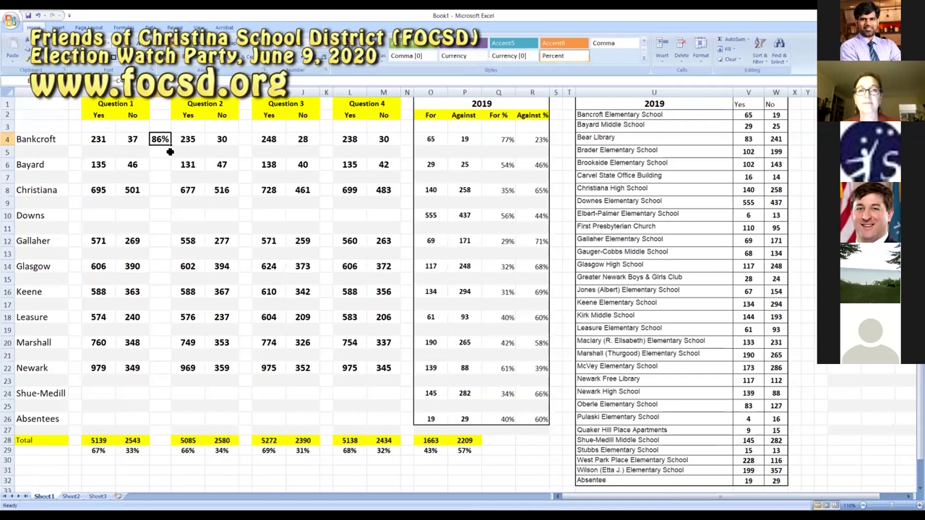
Step: Copy Bankcroft's Question 1 Yes share formula to Bayard, Christiana, Downs and Gallaher, and fit the column to its contents
key("ctrl+c")
key("Down")
key("Down")
key("ctrl+v")
key("Down")
key("Down")
key("ctrl+v")
key("Down")
key("Down")
key("Down")
key("Down")
key("ctrl+v")
key("Down")
left_click(167, 220)
key("ctrl+v")
key("Down")
key("Down")
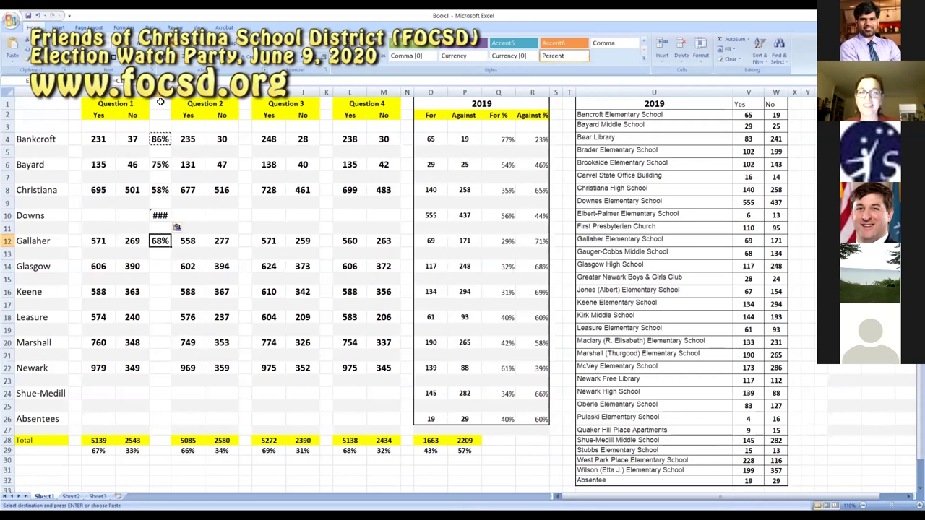
double_click(171, 92)
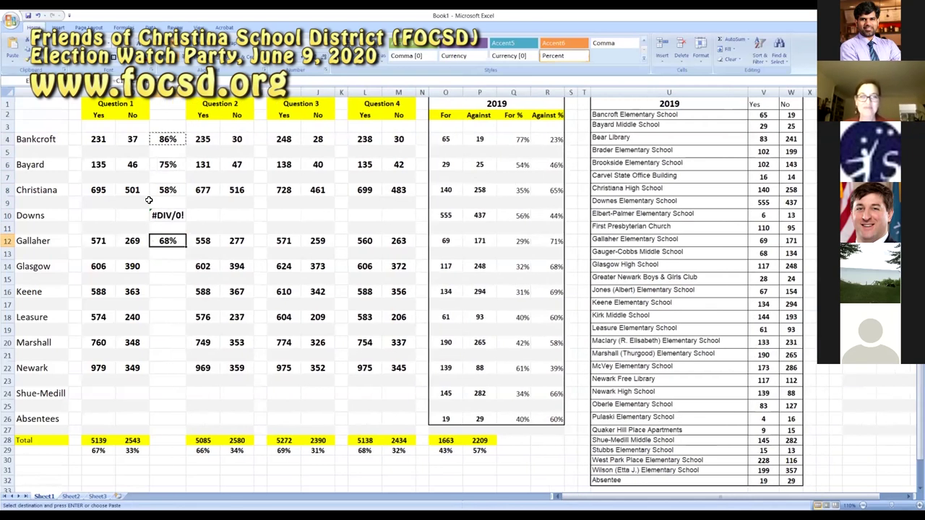
Step: Clear the Question 1 Yes share from the Downs row
left_click(167, 215)
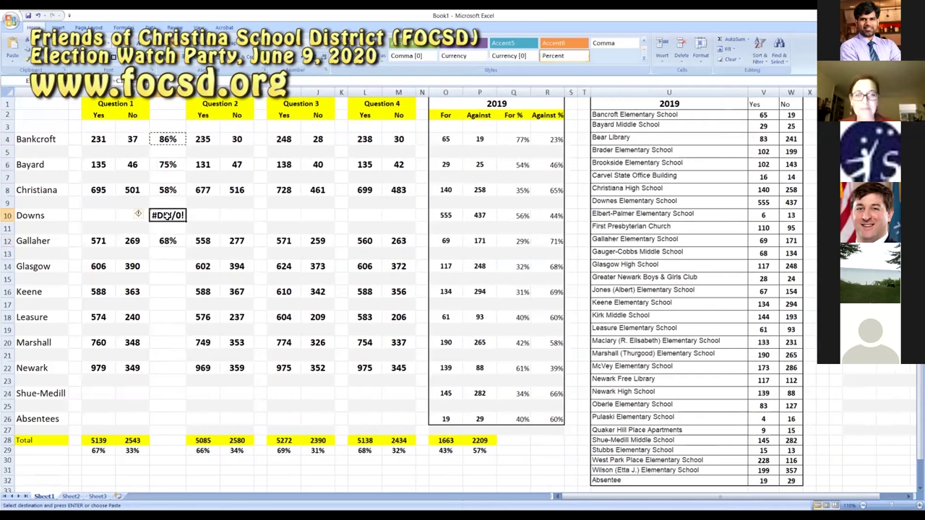
key("Delete")
key("Down")
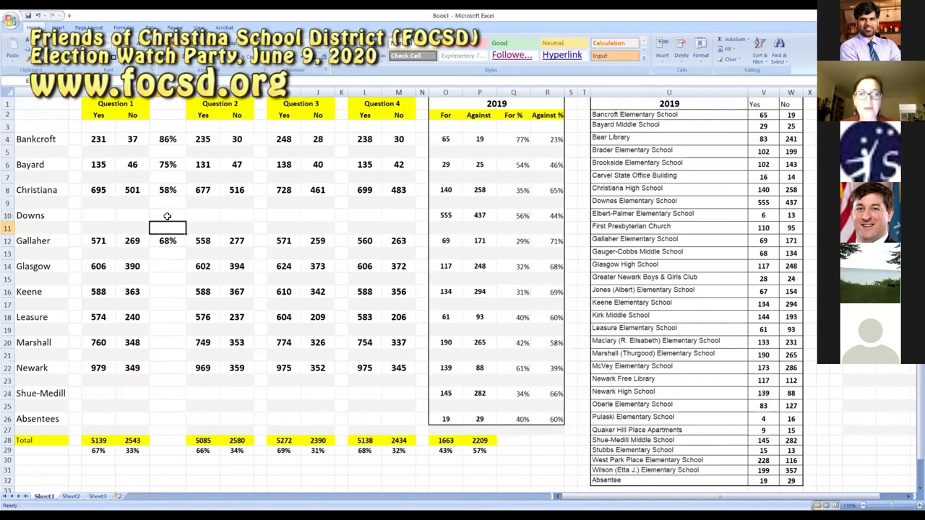
Step: Copy Gallaher's Question 1 Yes share formula to Glasgow, Keene, Leasure, Marshall and Newark, and clear the copy outline
key("Down")
key("ctrl+c")
key("Down")
key("Down")
key("ctrl+v")
key("Down")
key("Down")
key("ctrl+v")
key("Down")
key("Down")
key("ctrl+v")
key("Down")
key("Down")
key("ctrl+v")
key("Down")
key("Down")
key("ctrl+v")
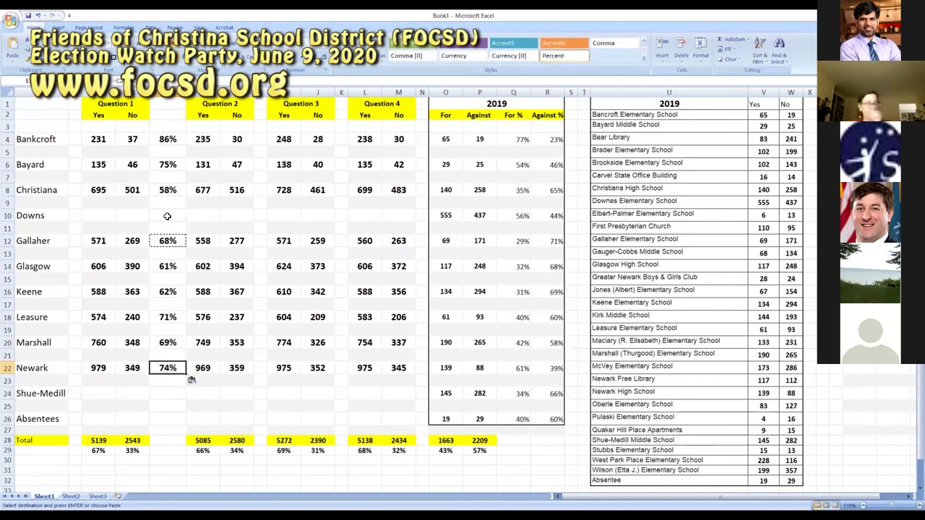
key("Escape")
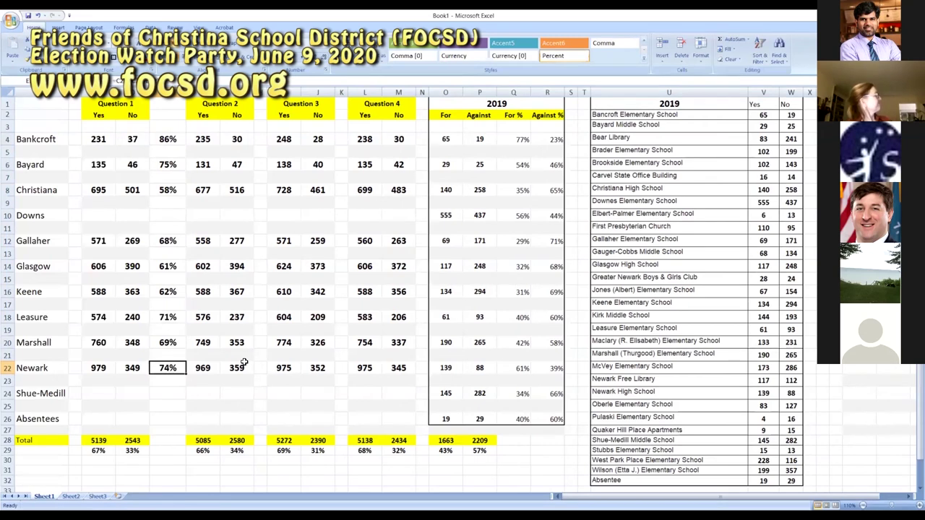
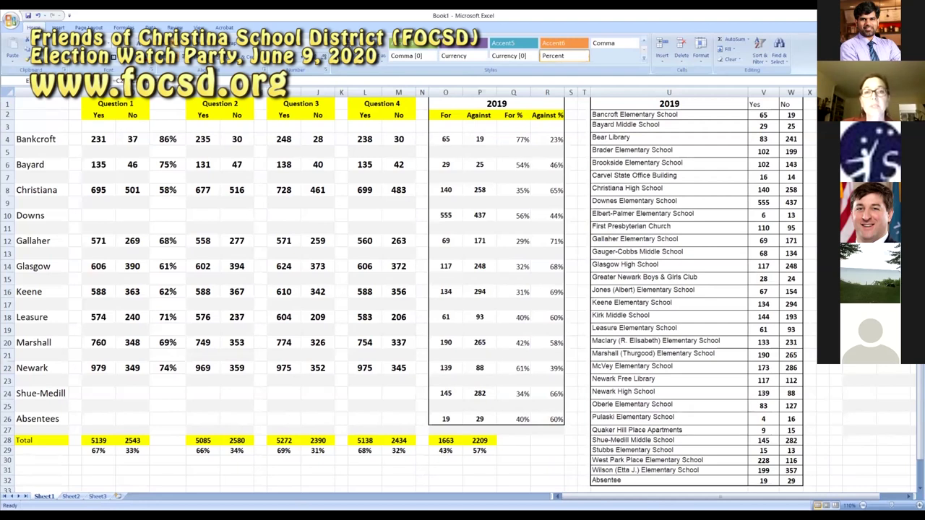
Step: Mark Newark's Question 1 Yes share and Glasgow's Question 1 and Question 2 counts by selecting their cells for discussion
left_click(167, 368)
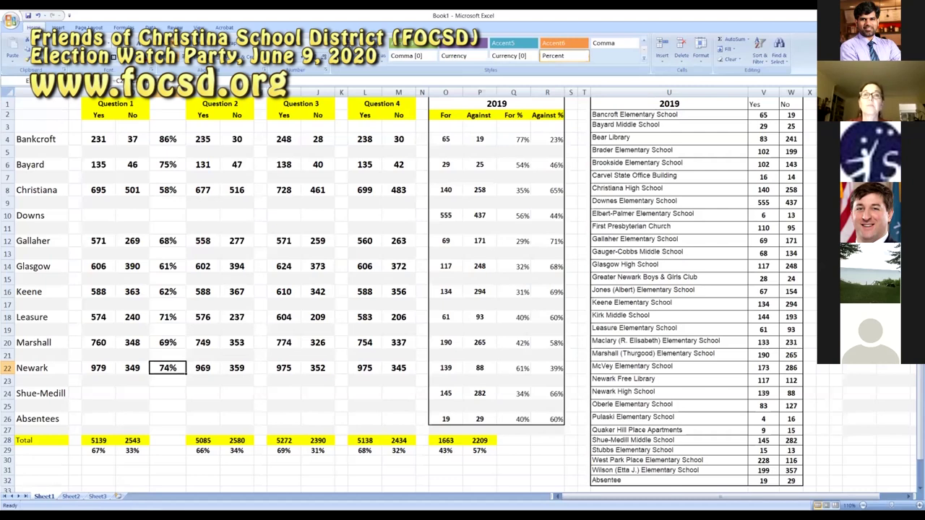
left_click_drag(100, 266, 131, 266)
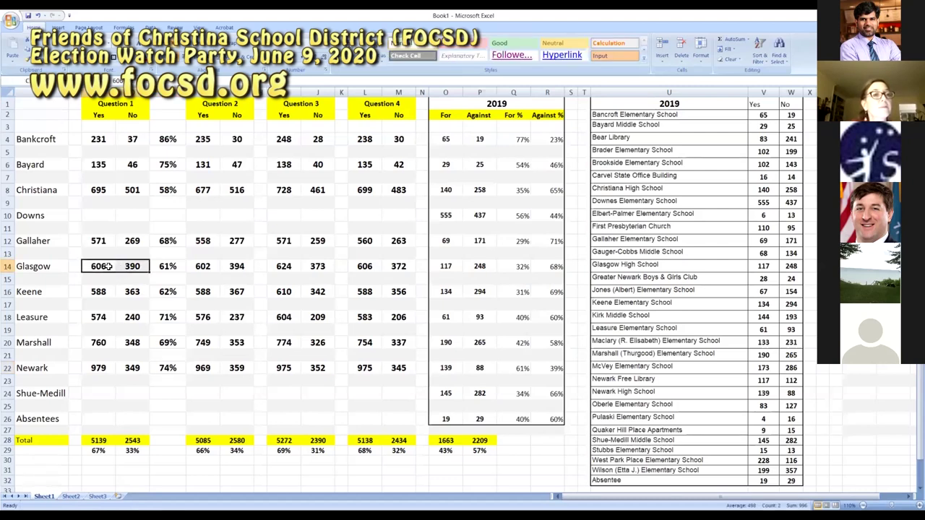
left_click(106, 266)
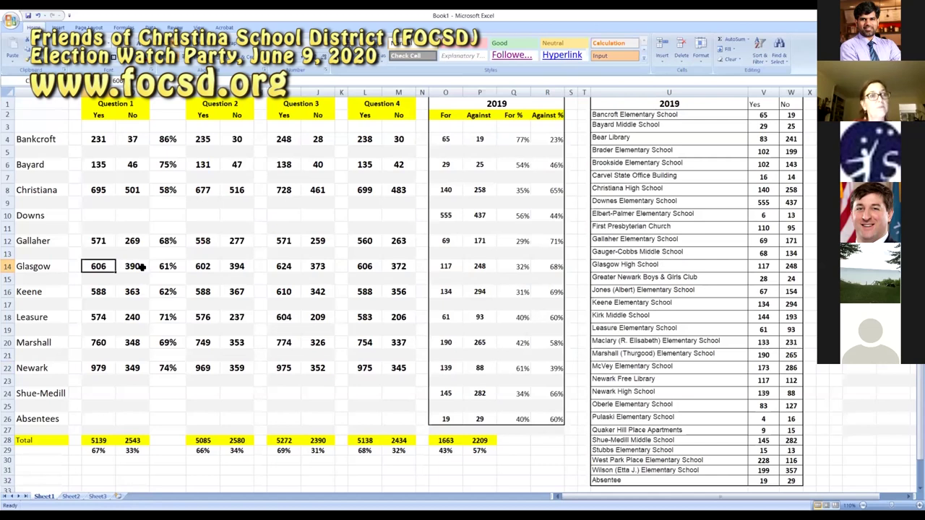
left_click(189, 266)
left_click(110, 264)
left_click(211, 266)
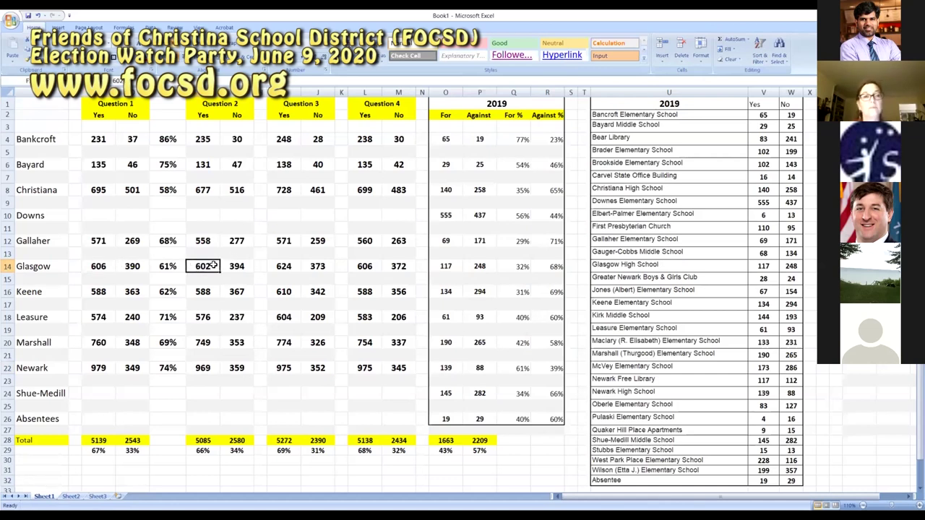
left_click_drag(214, 266, 231, 268)
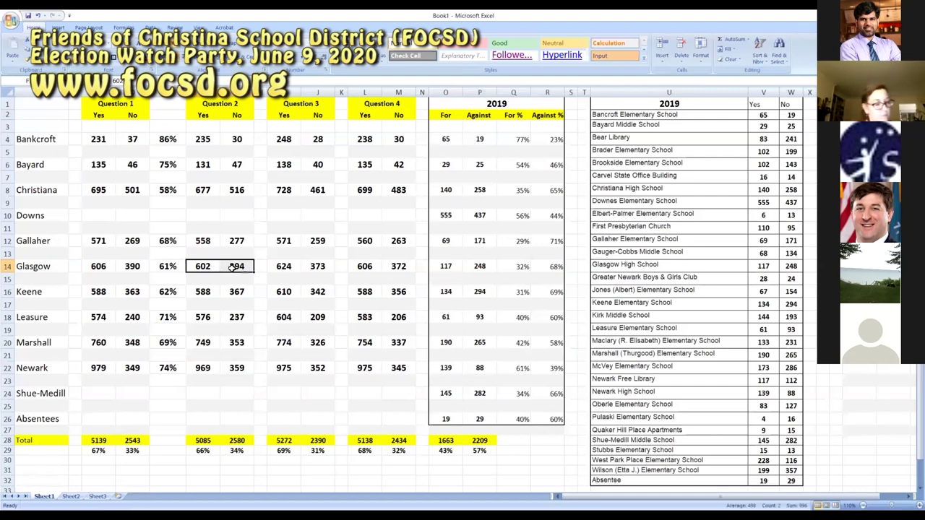
left_click(262, 269)
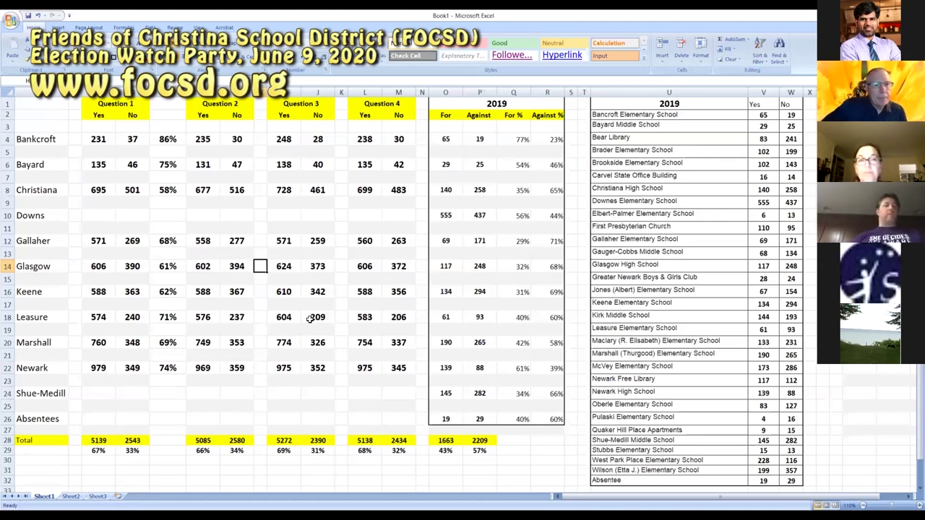
Step: Enter the Downs counts for Question 1: 1006 Yes and 347 No
key("Up")
key("Up")
key("Up")
key("Up")
key("Left")
key("Left")
key("Left")
key("Left")
key("Left")
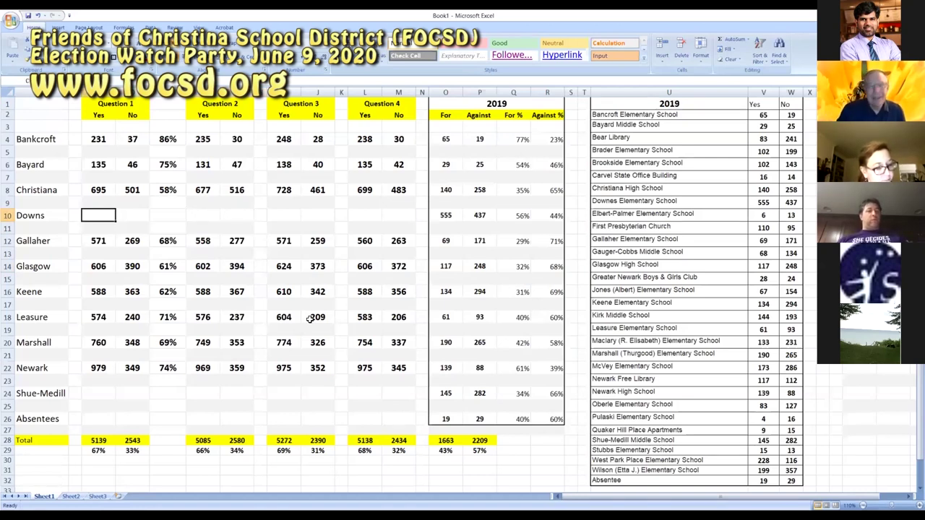
type("1006")
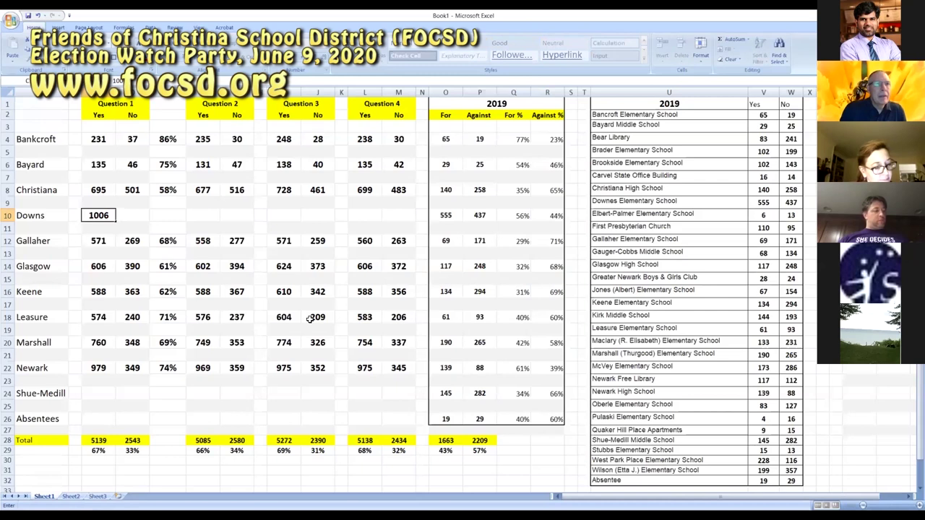
key("Tab")
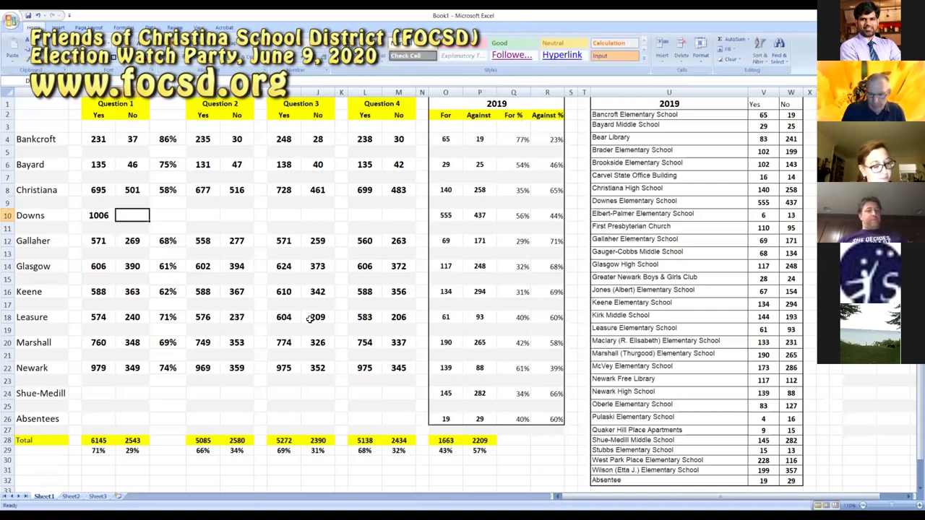
type("34")
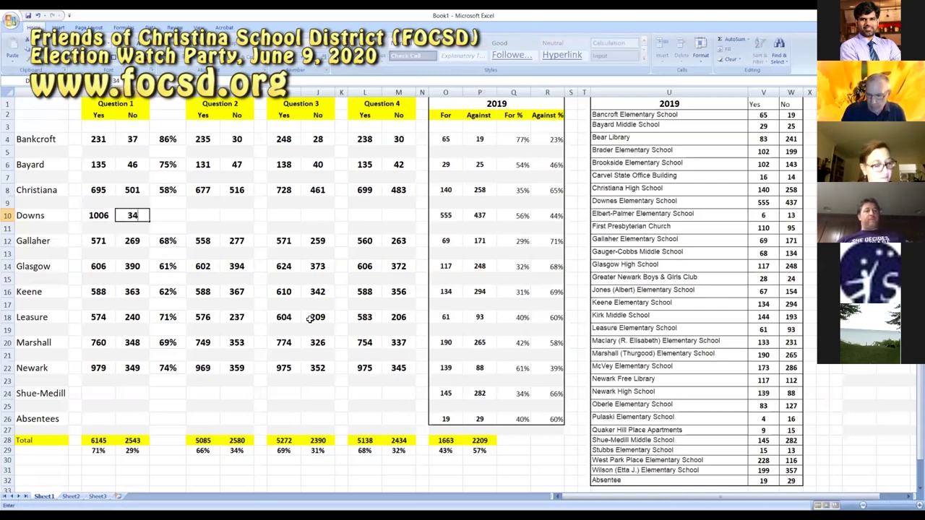
type("7")
key("Tab")
Step: Enter the Downs counts for Question 2: 990 Yes and 363 No
key("Tab")
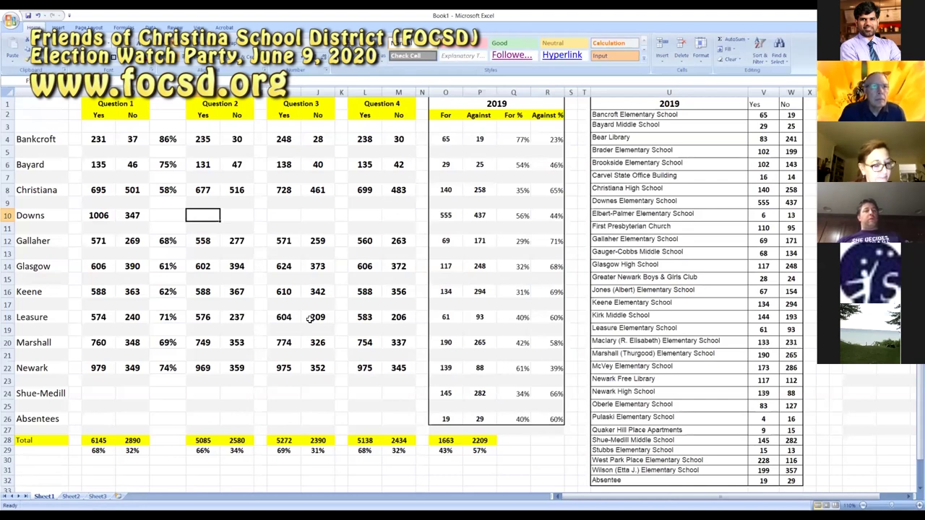
type("990")
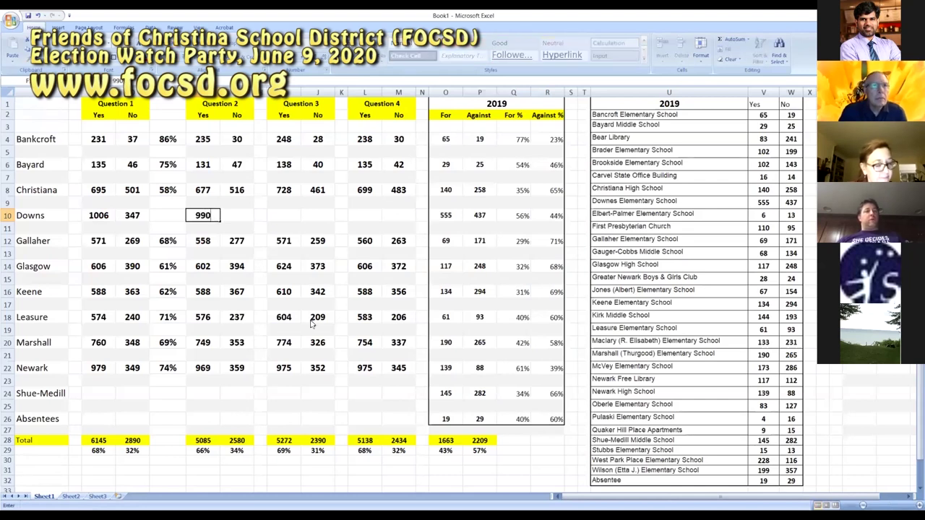
key("Tab")
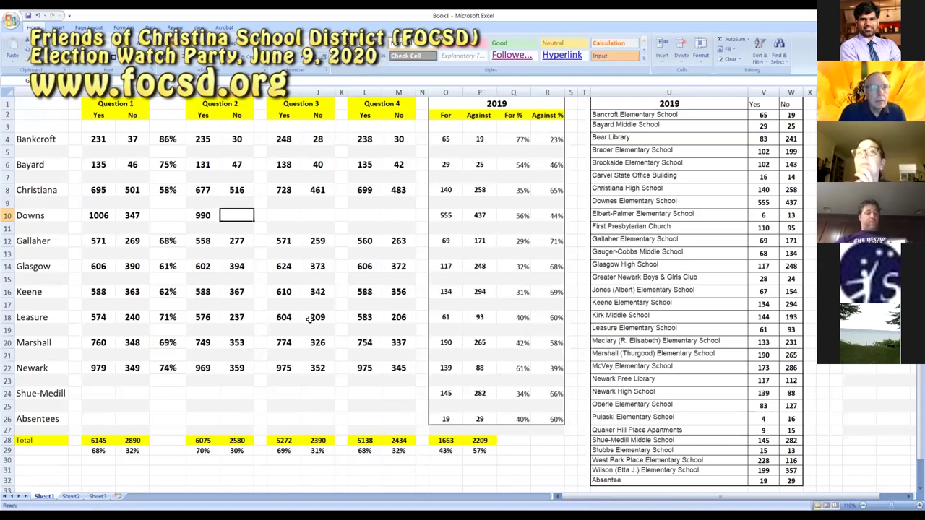
type("363")
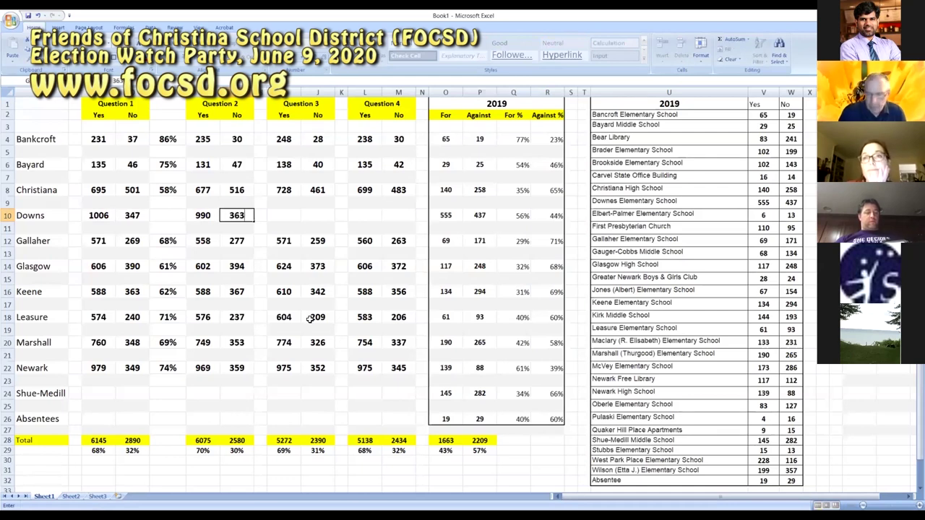
key("Tab")
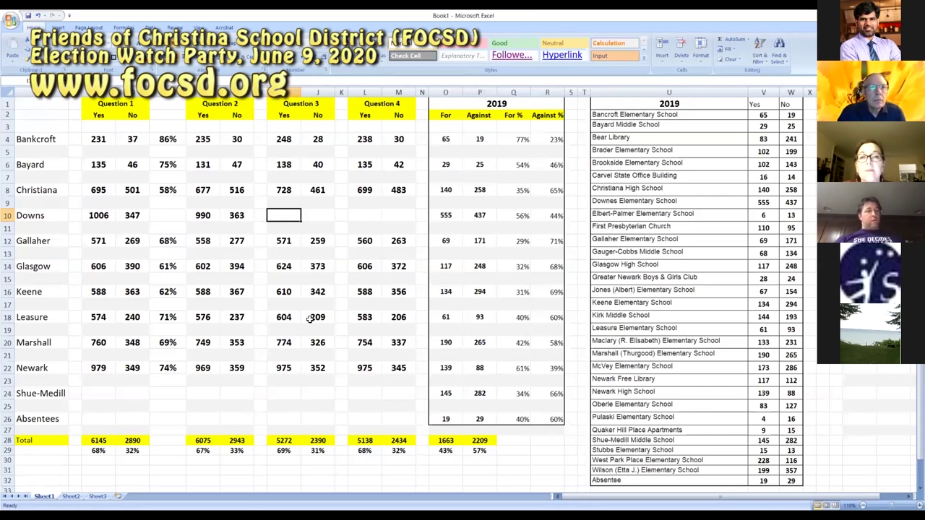
Step: Enter the Downs counts for Question 3: 999 Yes and 353 No
type("999")
key("Tab")
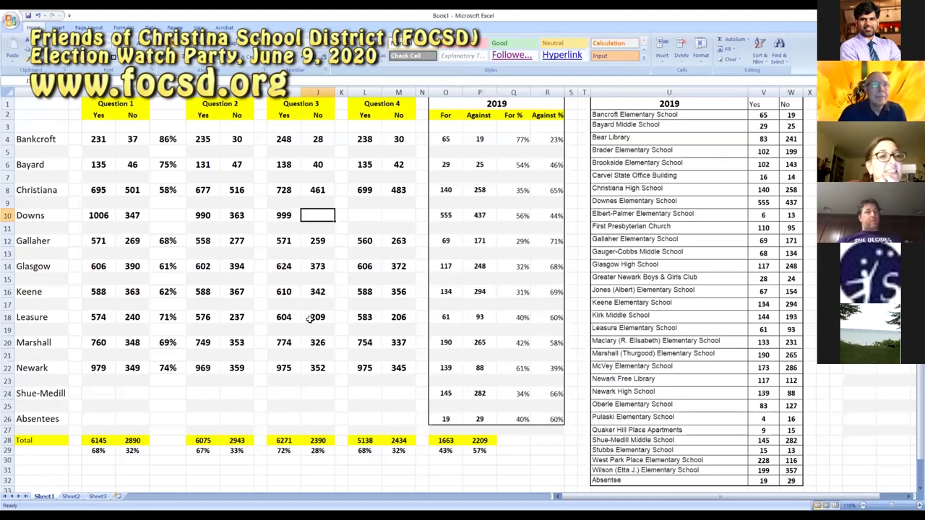
type("353")
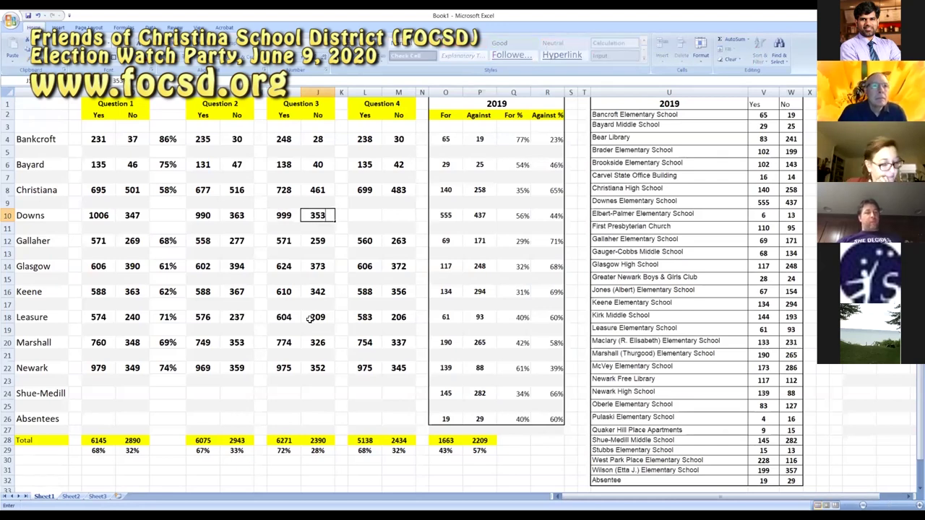
key("Tab")
key("Tab")
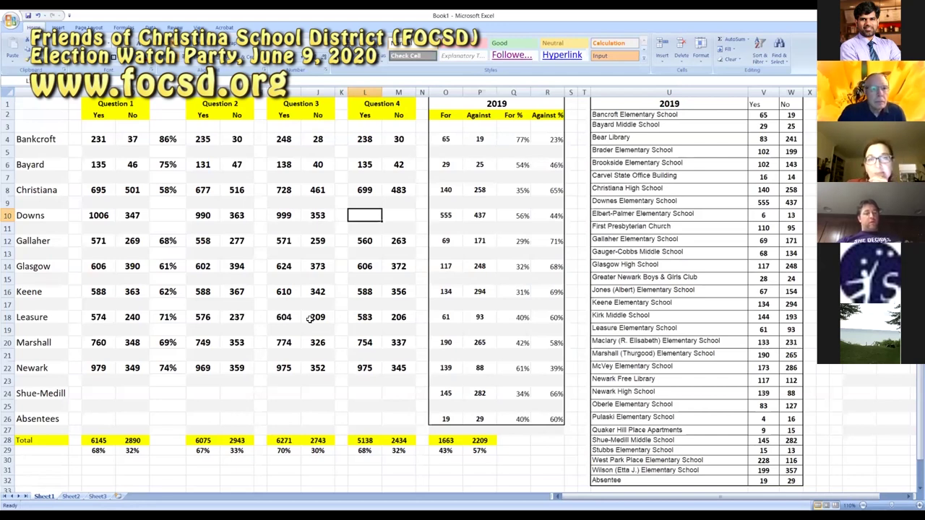
key("Left")
key("Left")
key("Left")
key("Right")
key("Right")
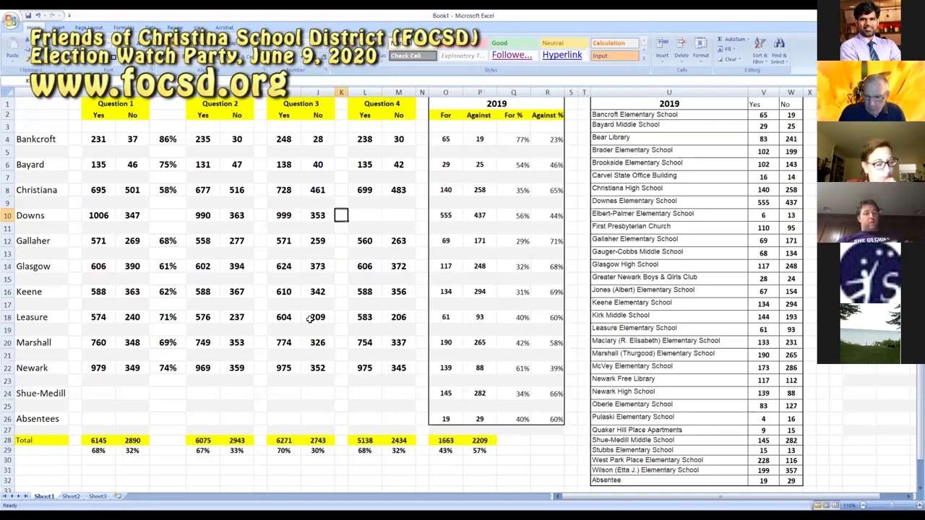
key("Right")
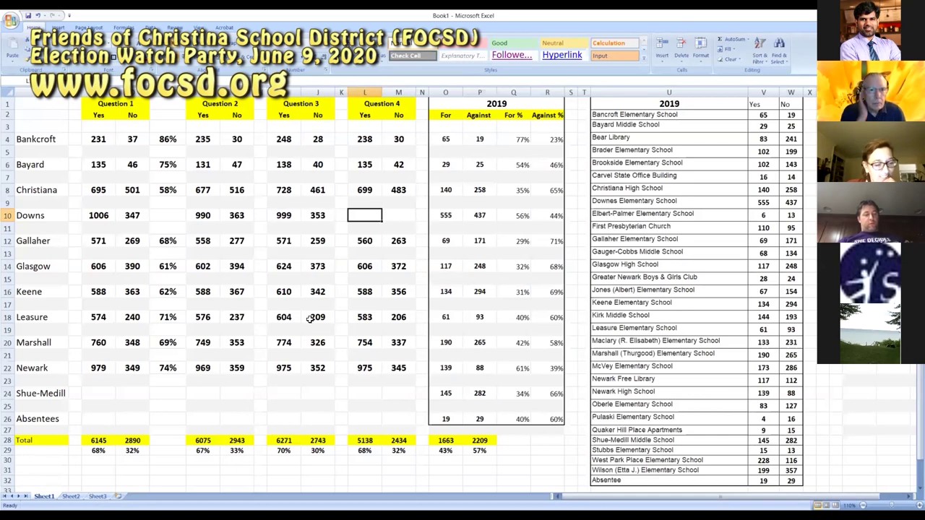
type("998")
key("BackSpace")
key("BackSpace")
key("BackSpace")
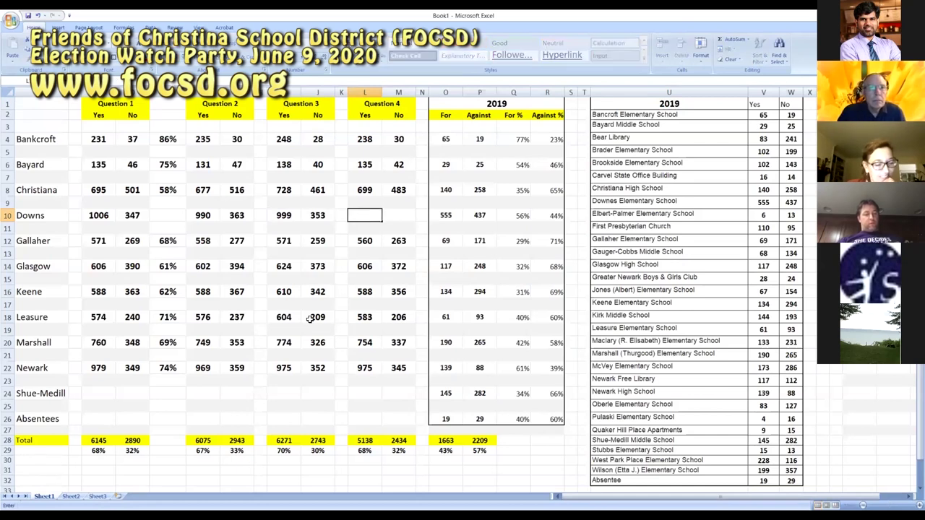
Step: Enter the Downs counts for Question 4: 995 Yes and 348 No
type("995")
key("Tab")
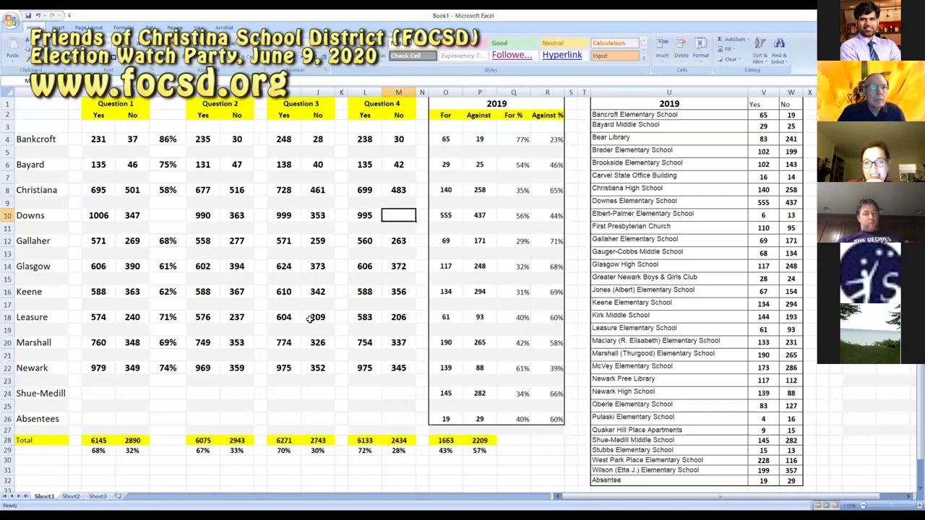
type("348")
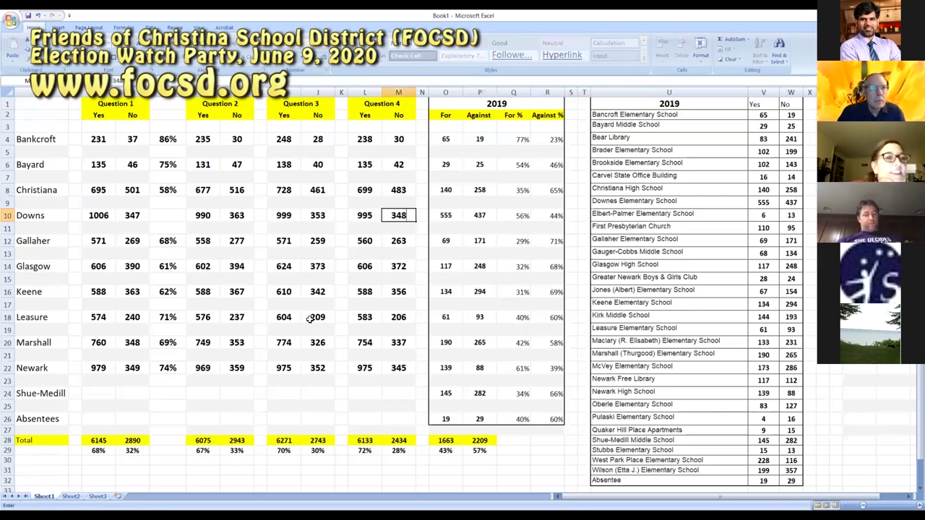
key("Tab")
Step: Copy Christiana's Question 1 Yes share formula into the Downs row
key("Left")
key("Left")
key("Left")
key("Left")
key("Left")
key("Left")
key("Left")
key("Left")
key("Left")
key("Left")
key("Up")
key("Up")
key("Right")
key("ctrl+c")
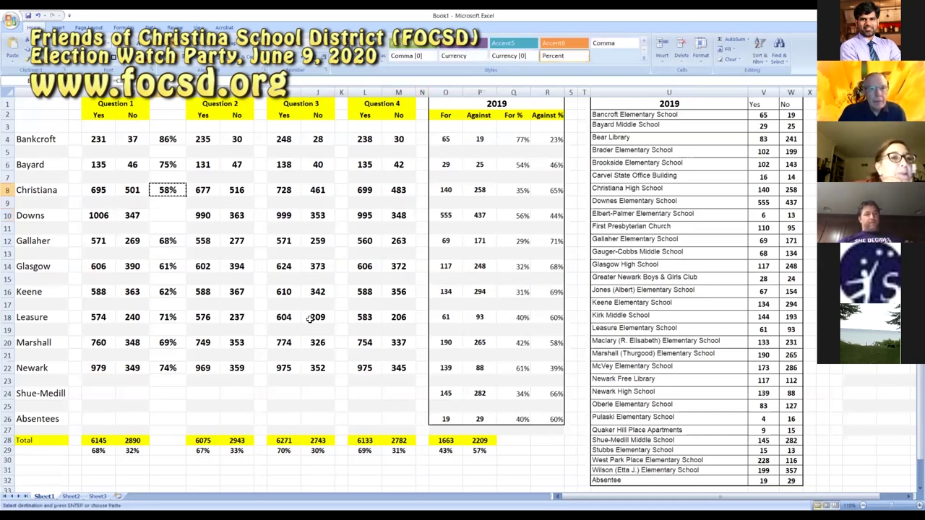
key("Down")
key("Down")
key("ctrl+v")
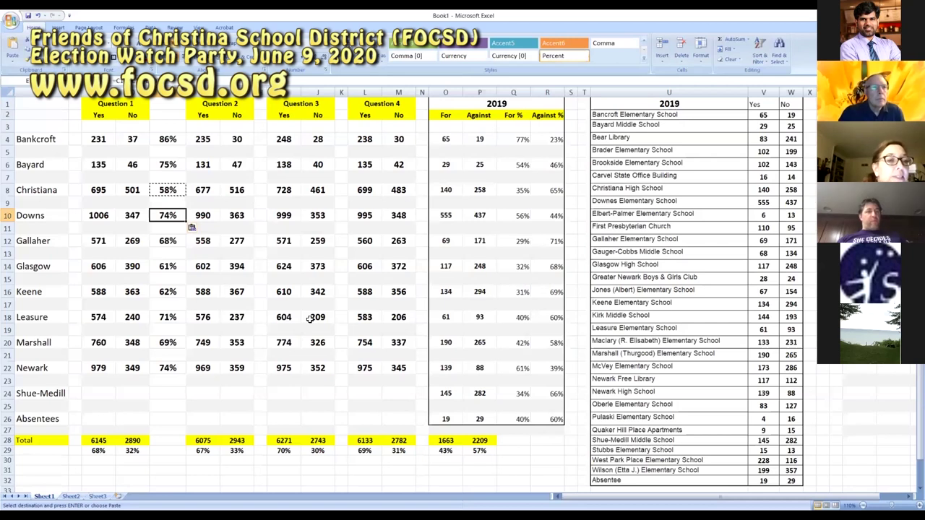
Step: Correct the spelling of the Bankcroft polling place label to Bancroft
key("Up")
key("Up")
key("Up")
key("Up")
key("Up")
key("Up")
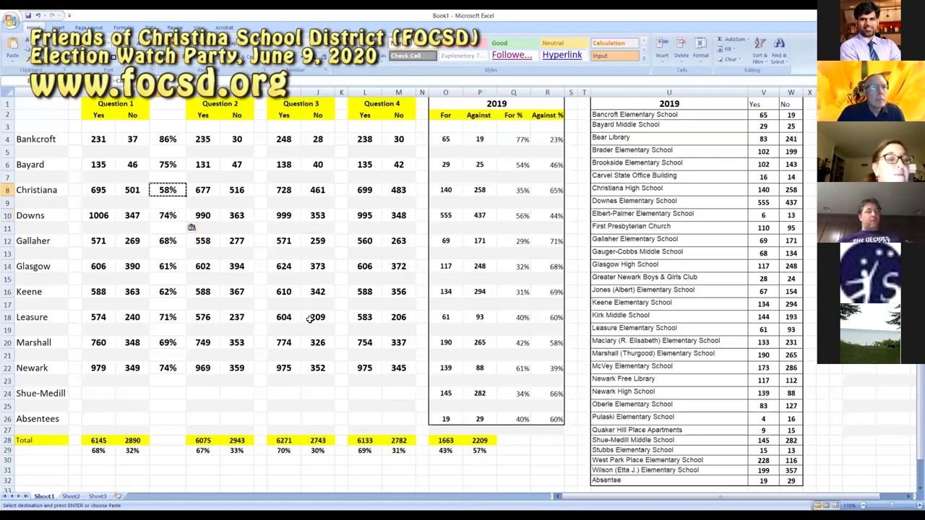
key("Left")
key("Left")
key("Left")
key("Left")
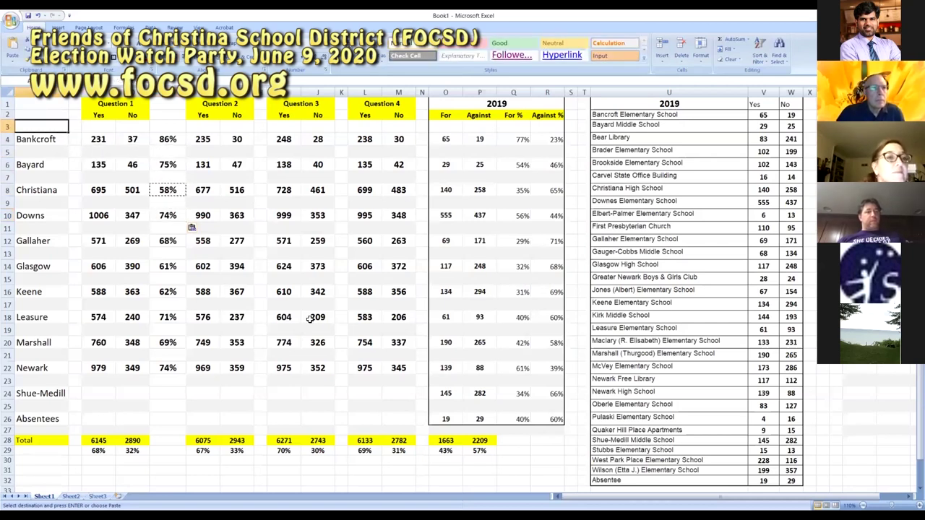
key("F2")
key("BackSpace")
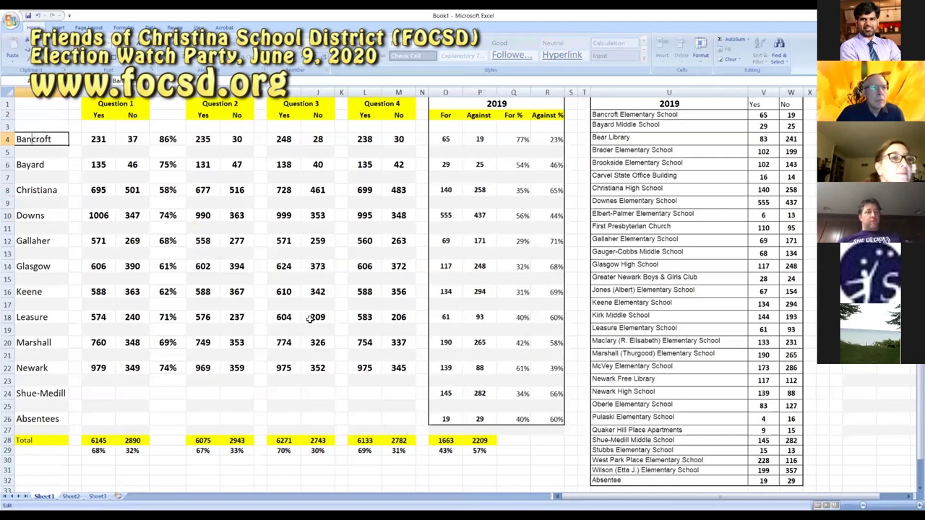
key("Return")
Step: Correct the spelling of the Downs polling place label to Downes
key("Down")
key("Down")
key("Down")
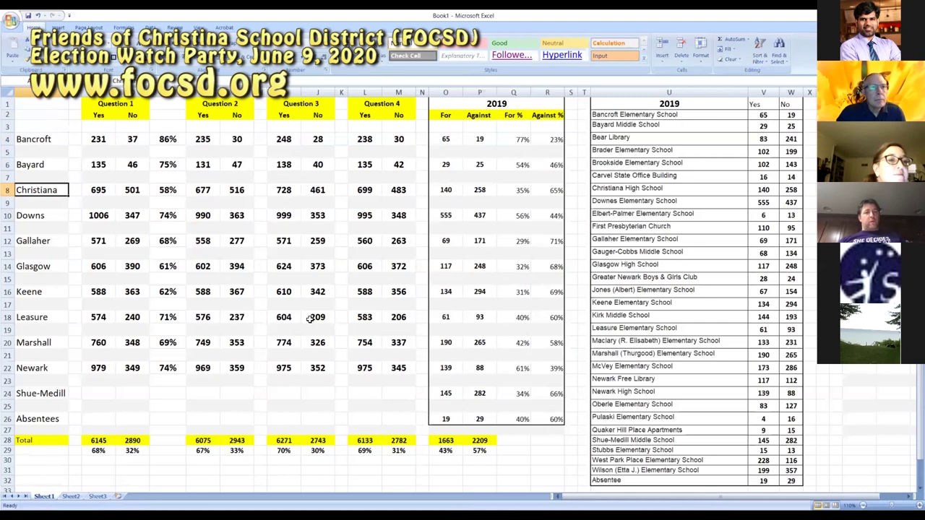
key("Down")
key("Down")
key("F2")
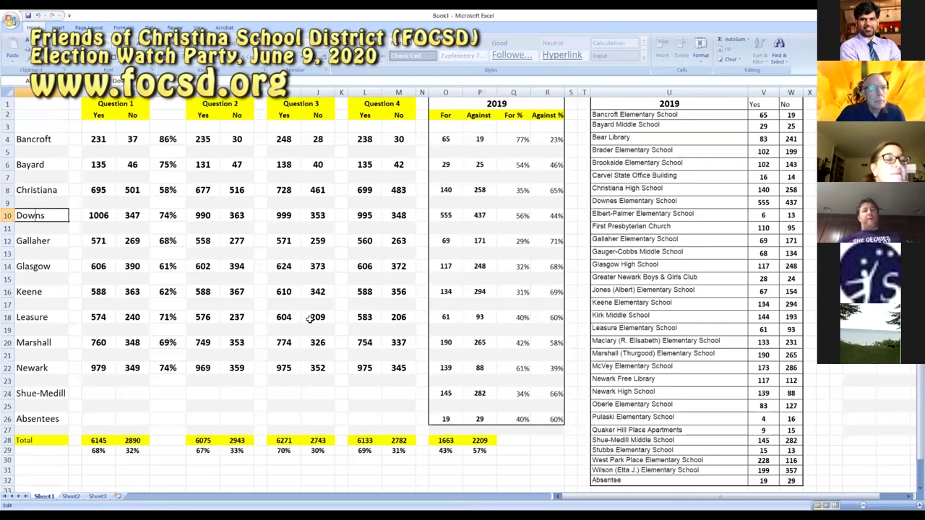
key("Left")
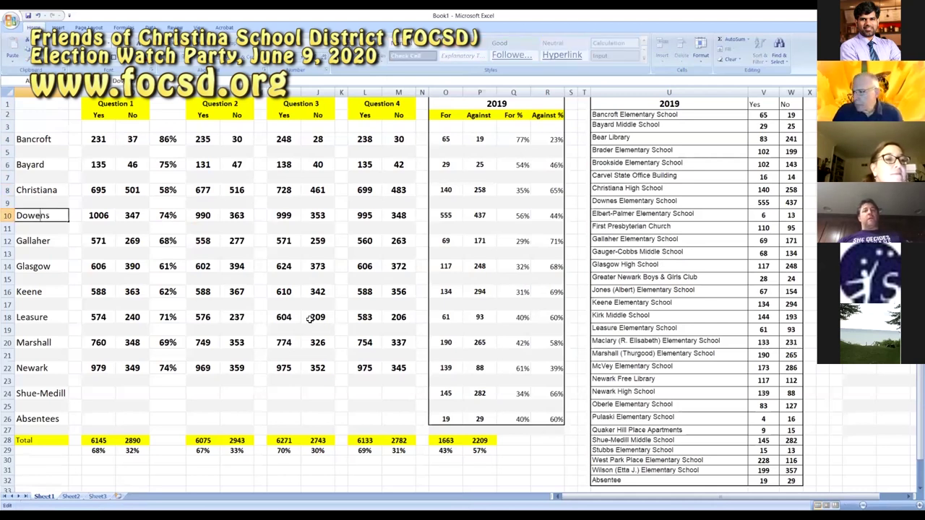
type("e")
key("Return")
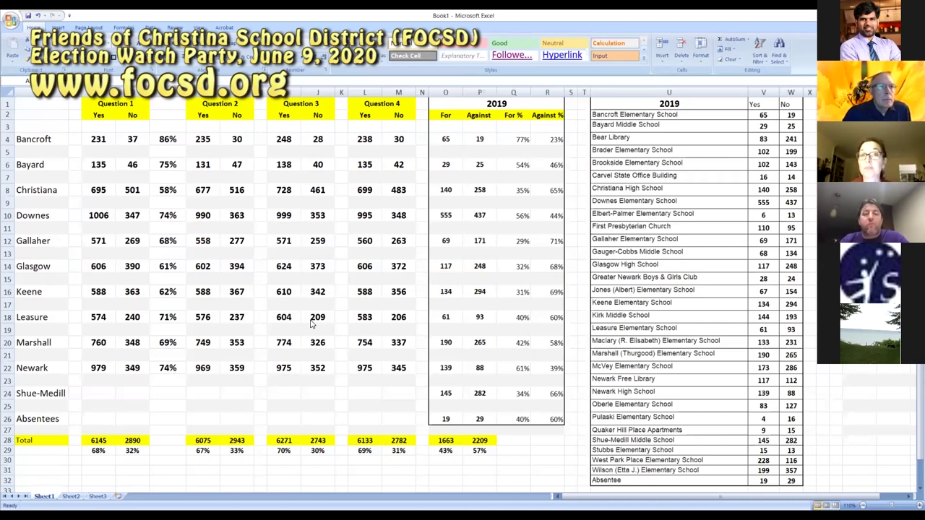
Step: Enter the Absentees counts for Question 1: 2567 Yes and 982 No
left_click(272, 358)
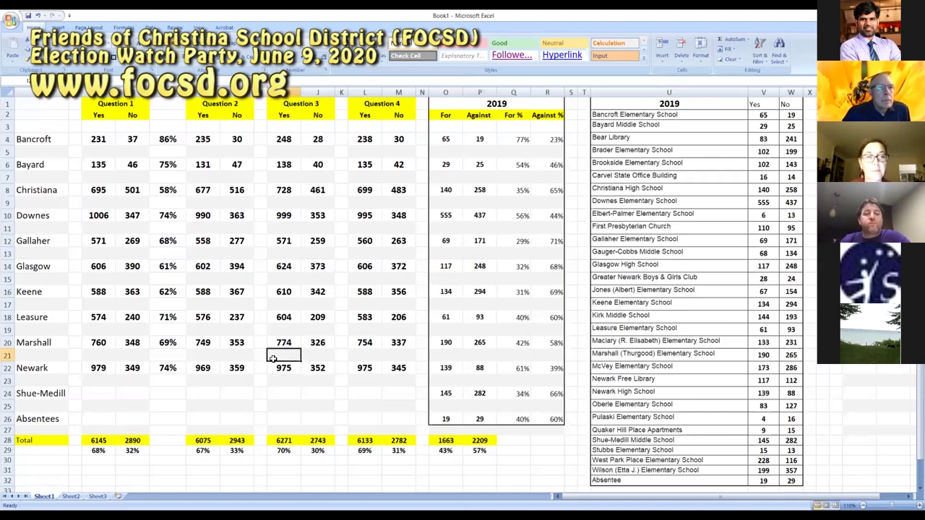
left_click(319, 391)
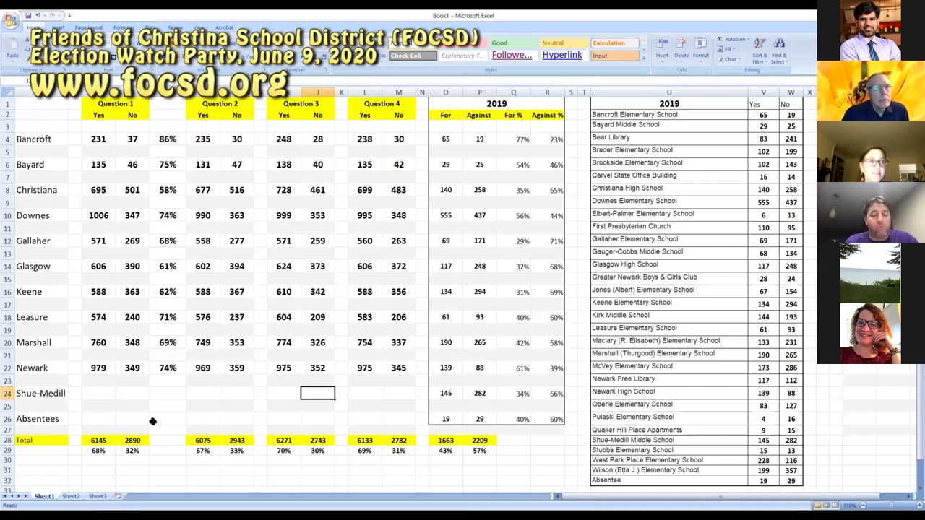
left_click(94, 417)
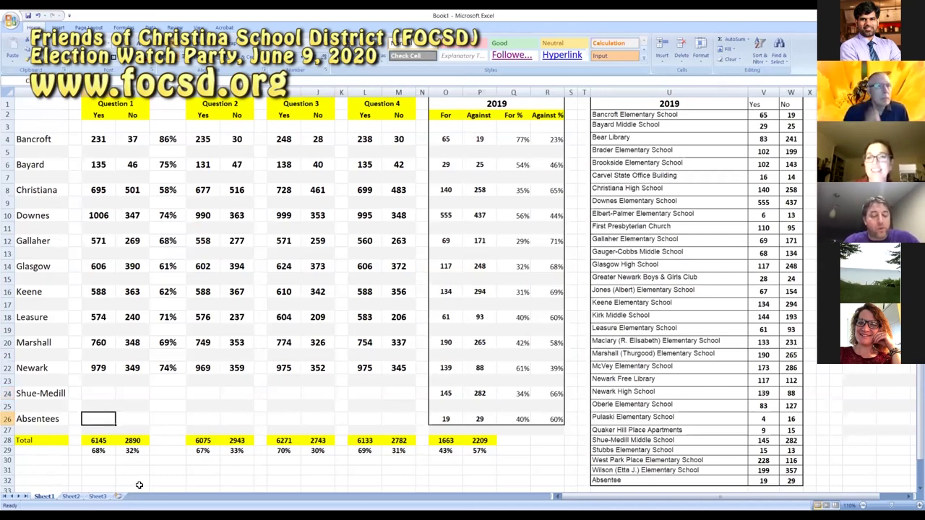
type("2567")
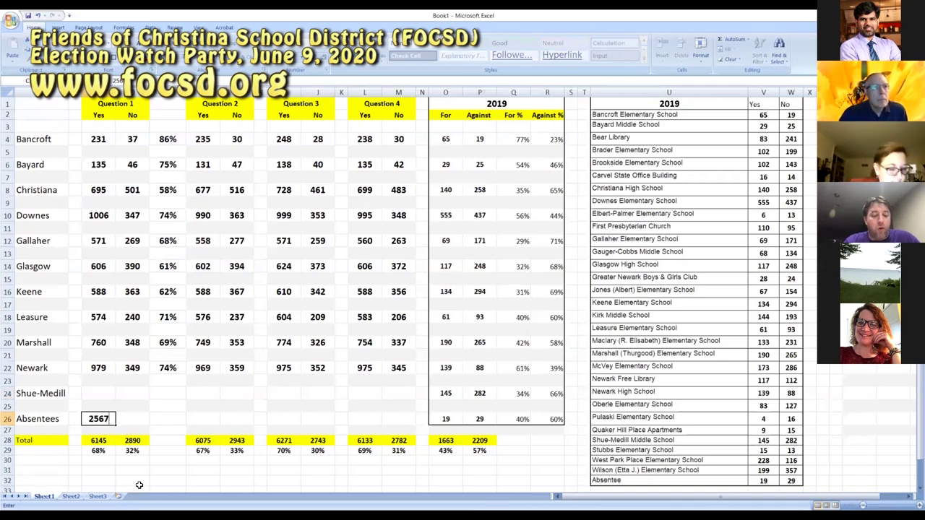
key("Tab")
type("9")
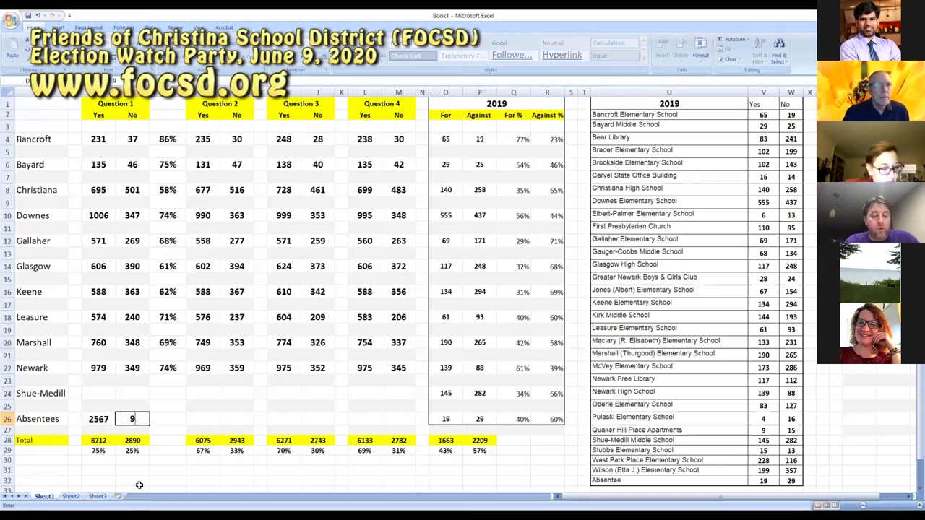
type("82")
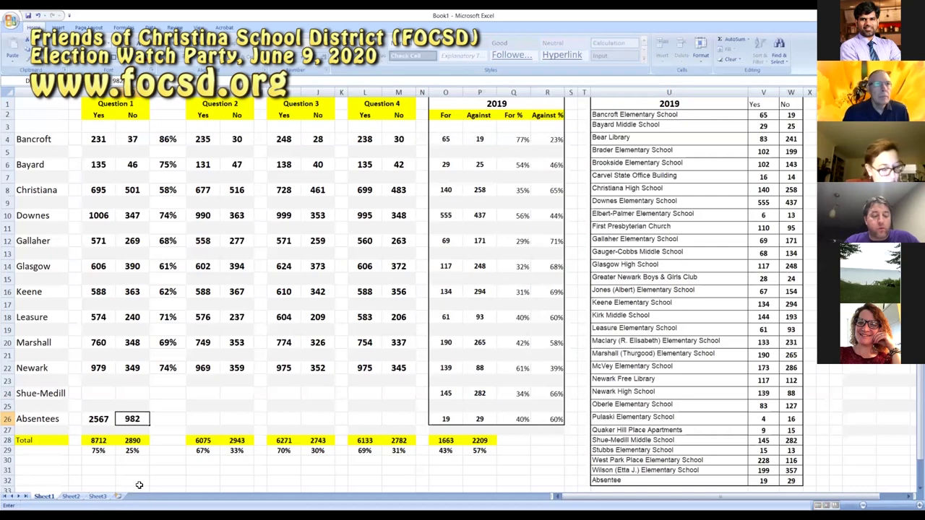
key("Tab")
key("Tab")
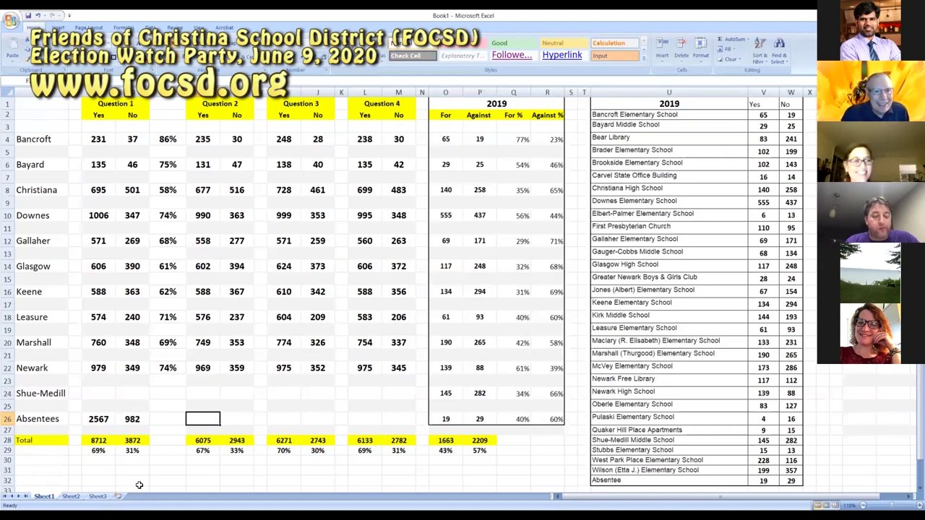
Step: Enter the Absentees counts for Question 2: 2476 Yes and 1072 No
type("247")
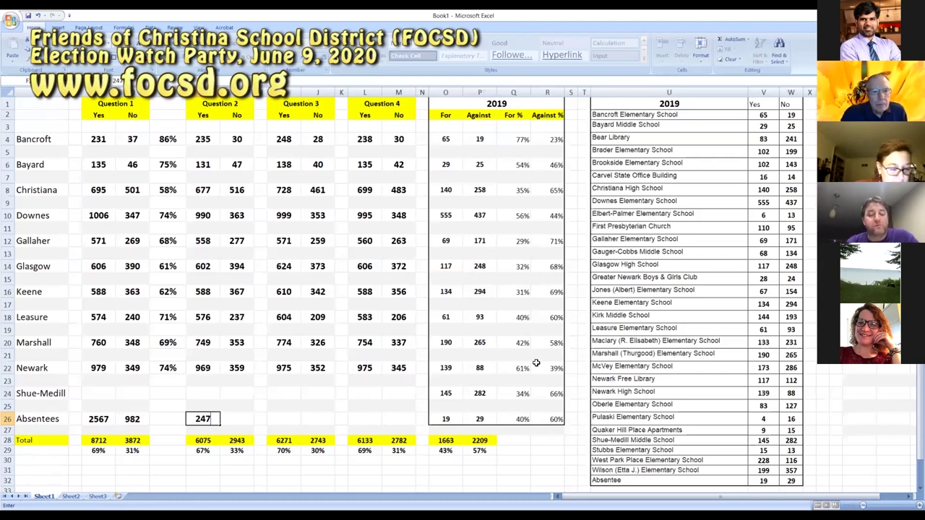
type("6")
key("Tab")
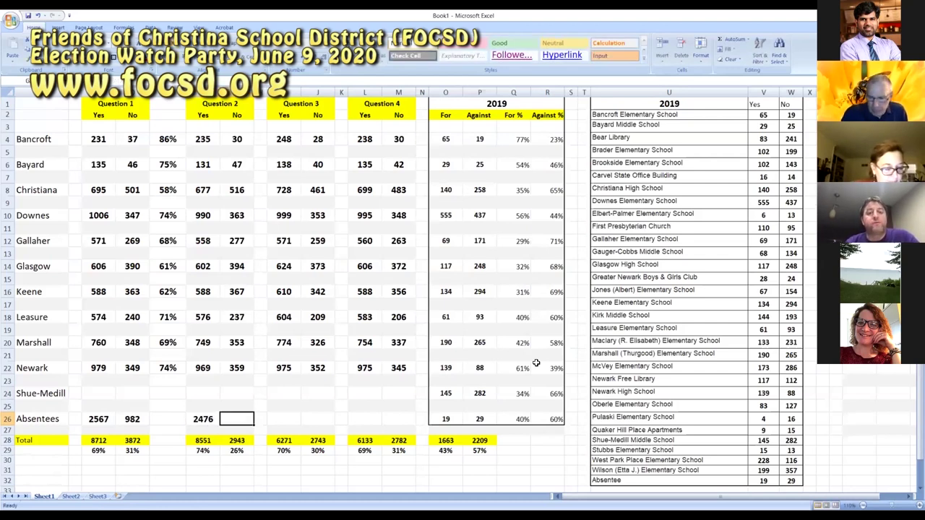
type("1072")
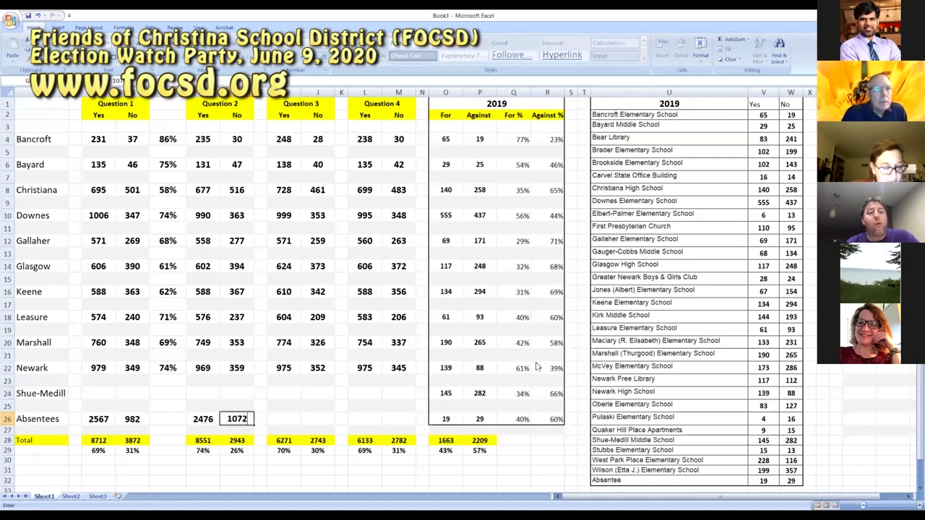
key("Tab")
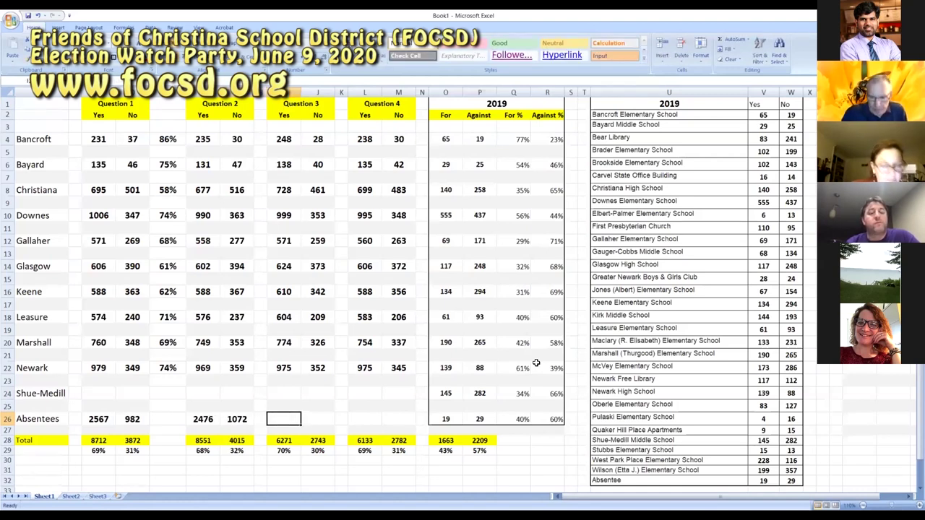
Step: Enter the Absentees counts for Question 3: 2712 Yes and 841 No
type("271")
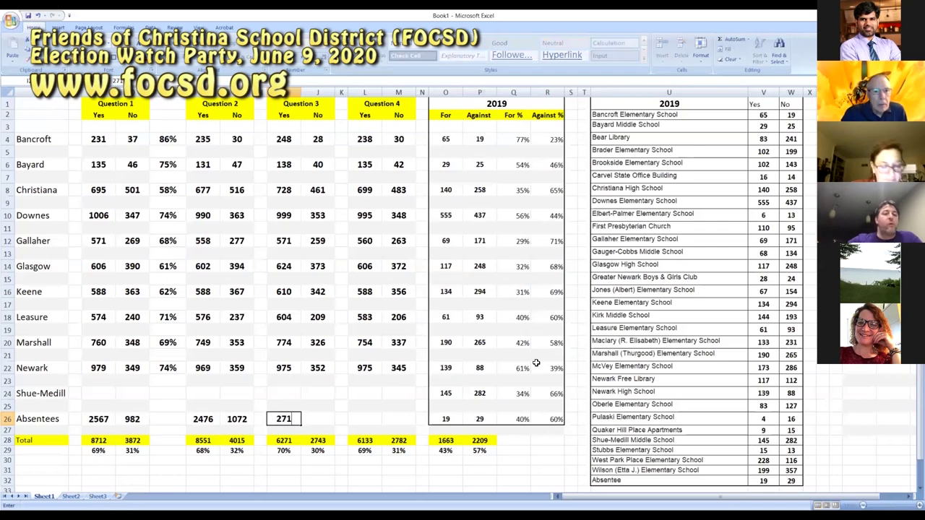
type("2")
key("Tab")
type("8")
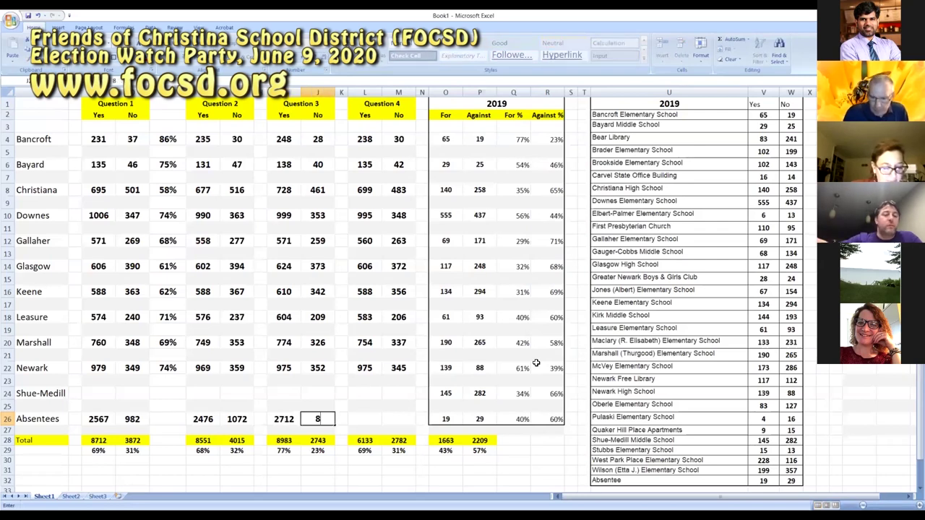
type("41")
key("Tab")
key("Tab")
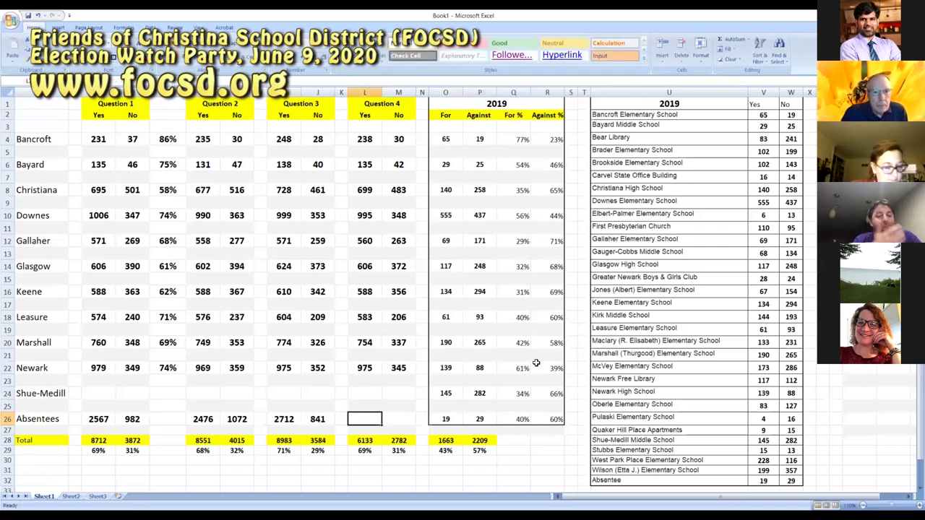
Step: Enter the Absentees counts for Question 4: 2549 Yes and 905 No
type("2549")
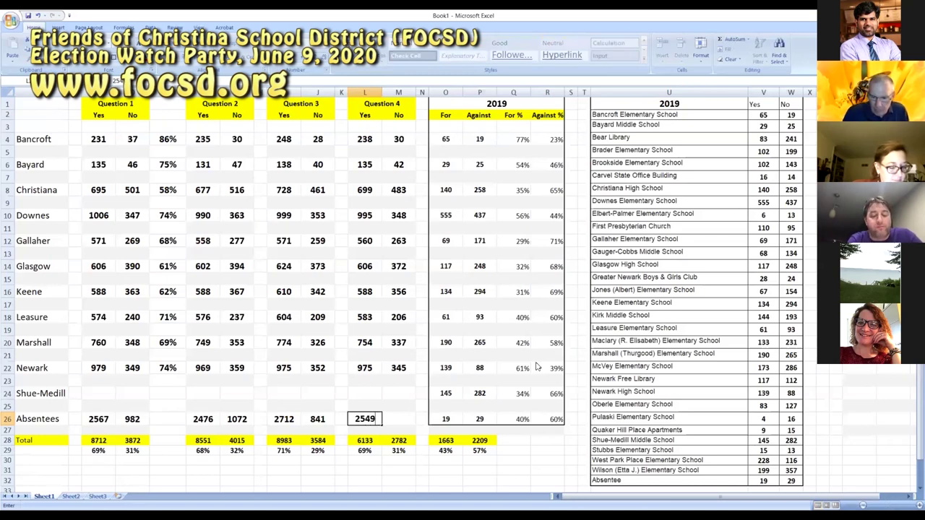
key("Tab")
type("30")
key("BackSpace")
key("BackSpace")
type("905")
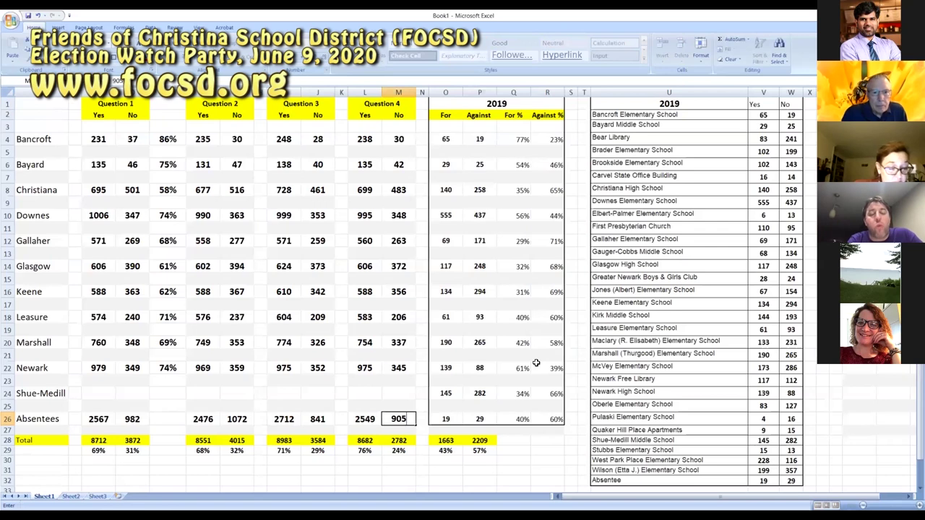
key("Left")
Step: Enter 719 as the Shue-Medill Yes count for Question 1
key("Left")
key("Left")
key("Left")
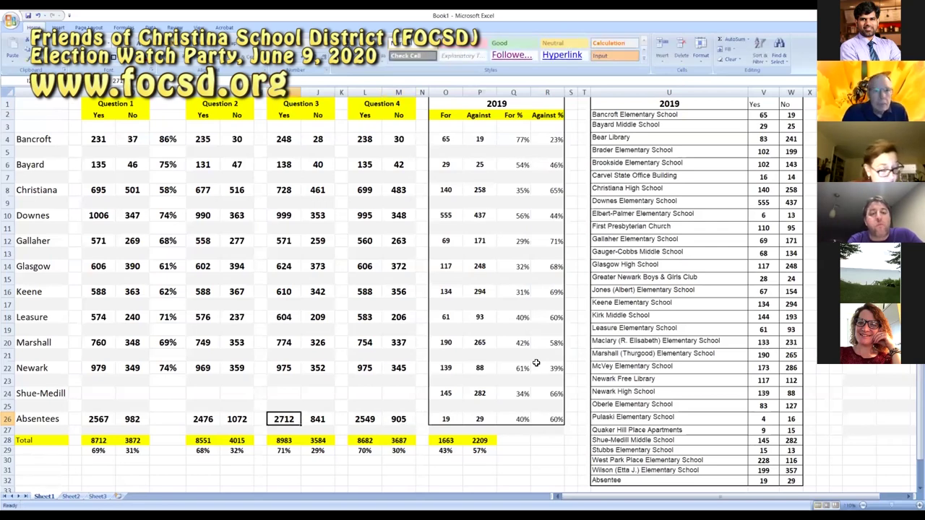
key("Up")
key("Up")
key("Left")
key("Left")
key("Left")
key("Left")
key("Left")
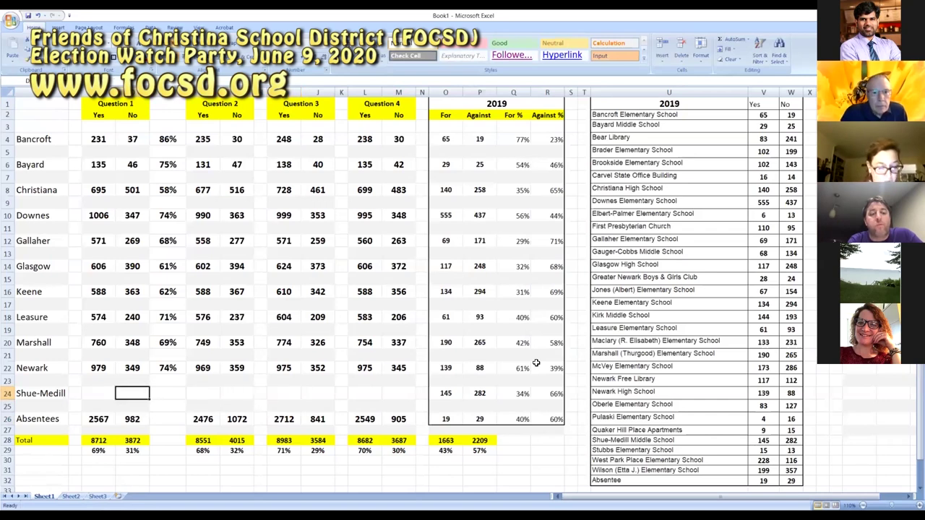
key("Left")
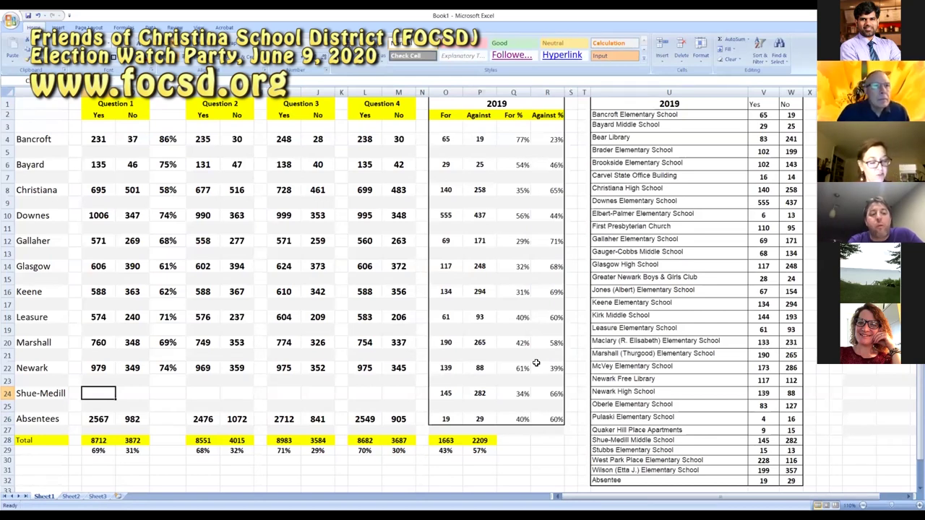
type("719")
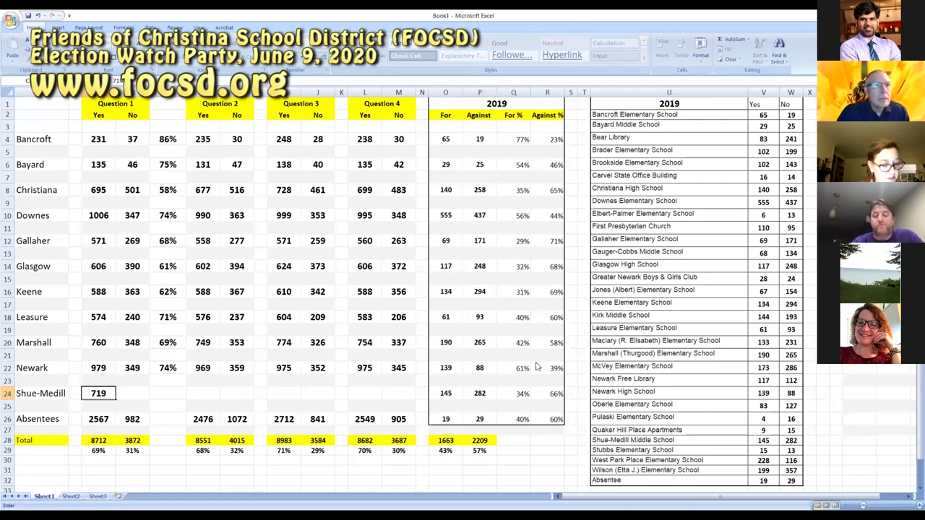
key("Tab")
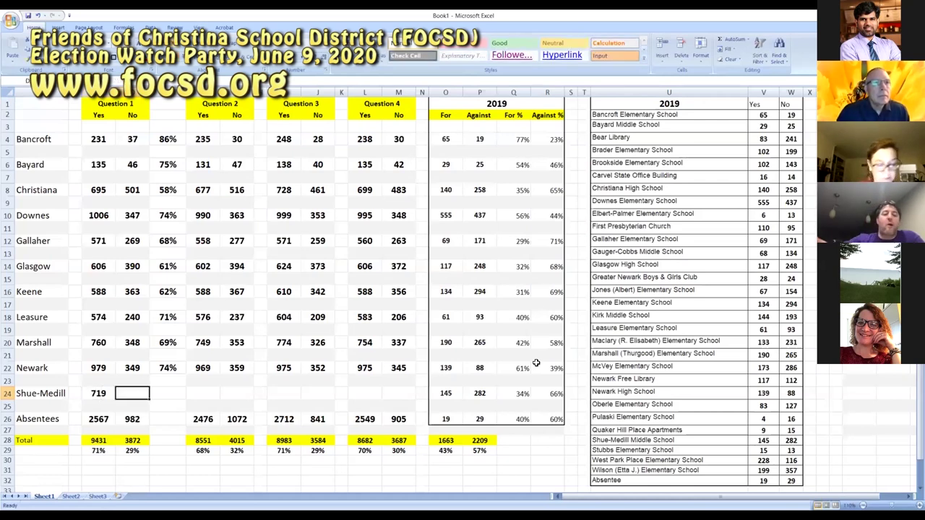
key("Down")
key("Down")
key("Down")
key("Down")
key("Down")
key("Down")
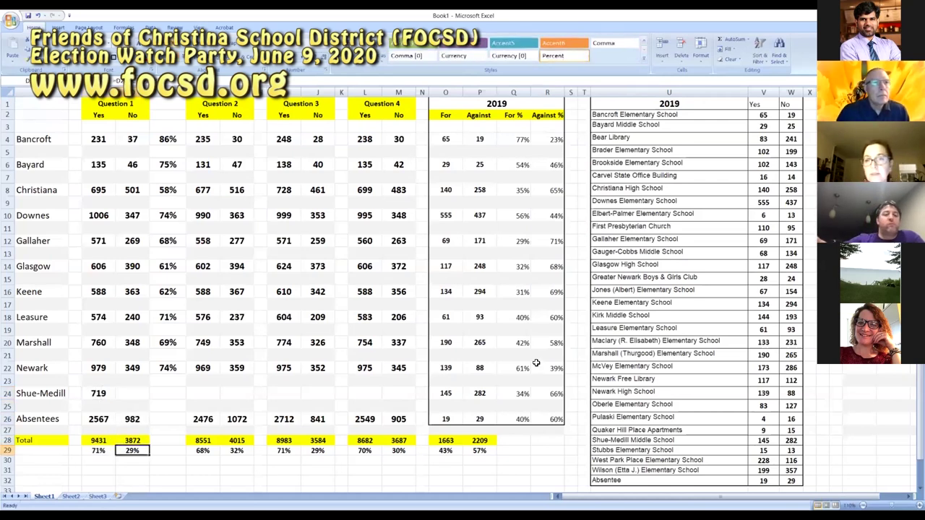
key("Down")
key("Down")
key("Down")
key("Down")
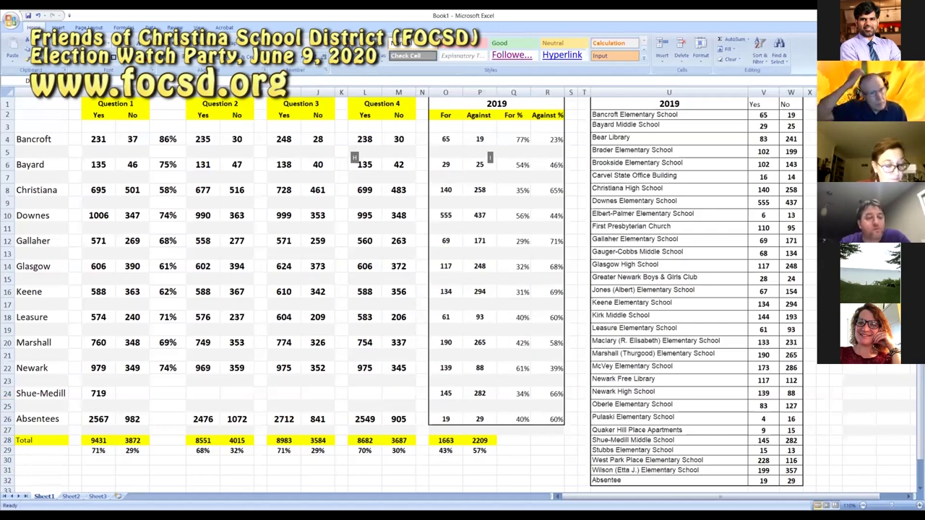
left_click(133, 470)
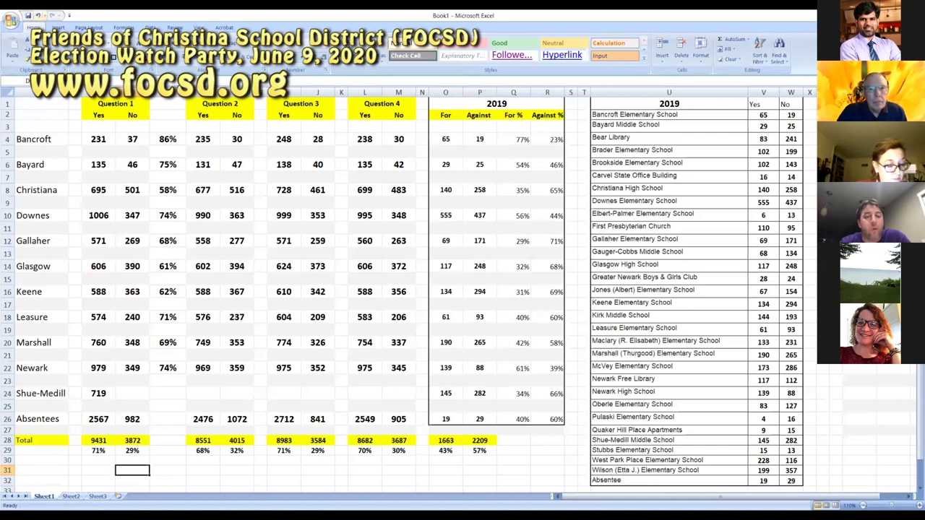
Step: Enter 617 as the Shue-Medill No count for Question 1
left_click(129, 395)
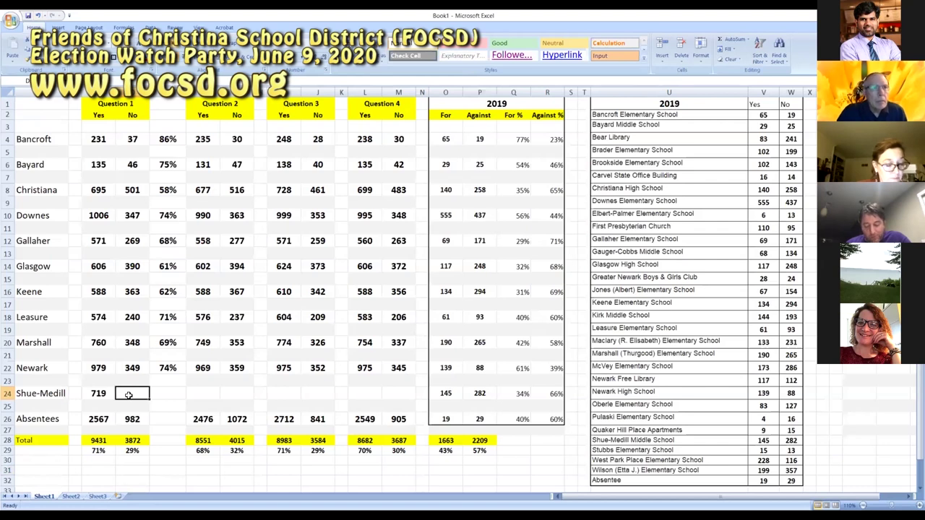
type("617")
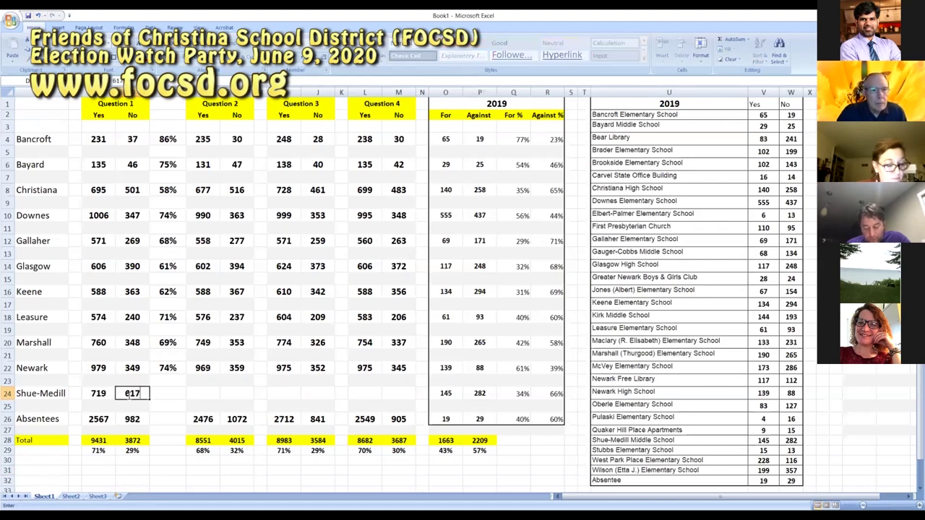
key("Tab")
key("Tab")
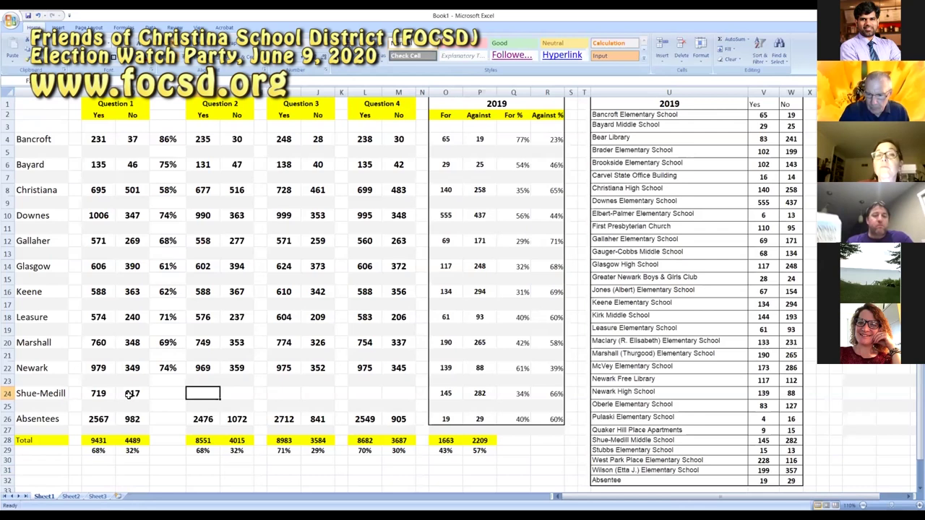
Step: Enter the Shue-Medill counts for Question 2: 716 Yes and 612 No
type("716")
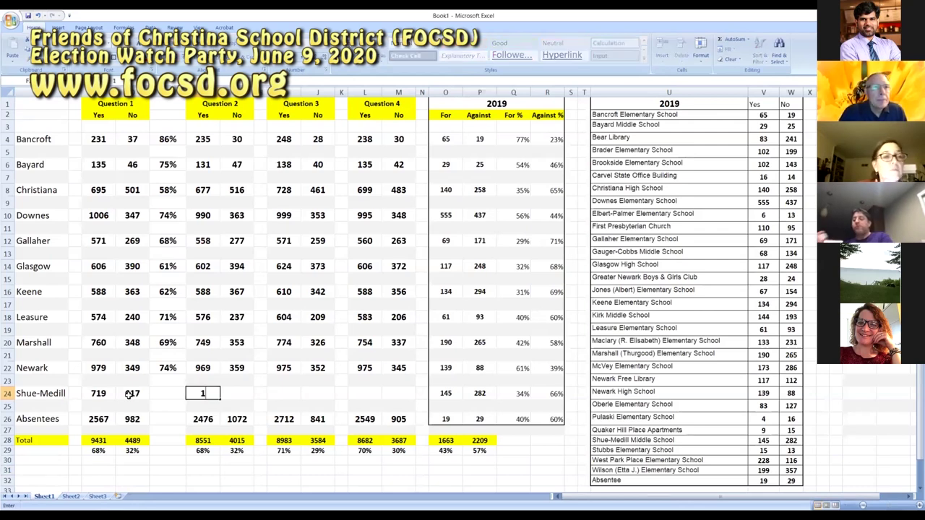
key("Tab")
type("612")
key("Tab")
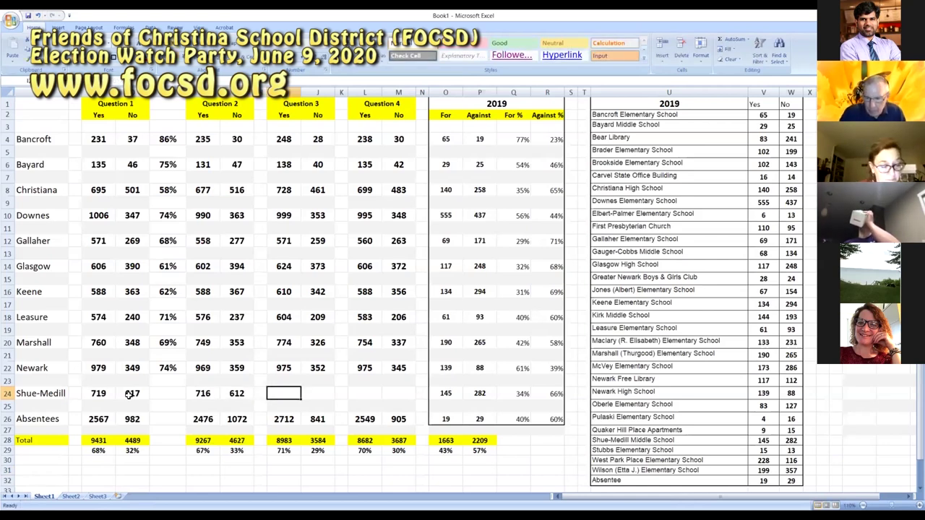
Step: Enter the Shue-Medill counts for Question 3: 766 Yes and 873 No
type("766")
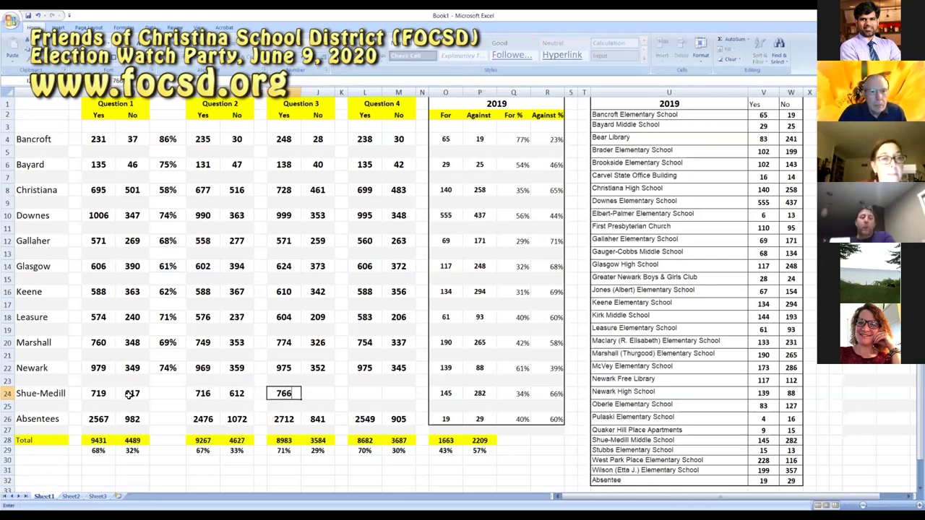
key("Tab")
type("873")
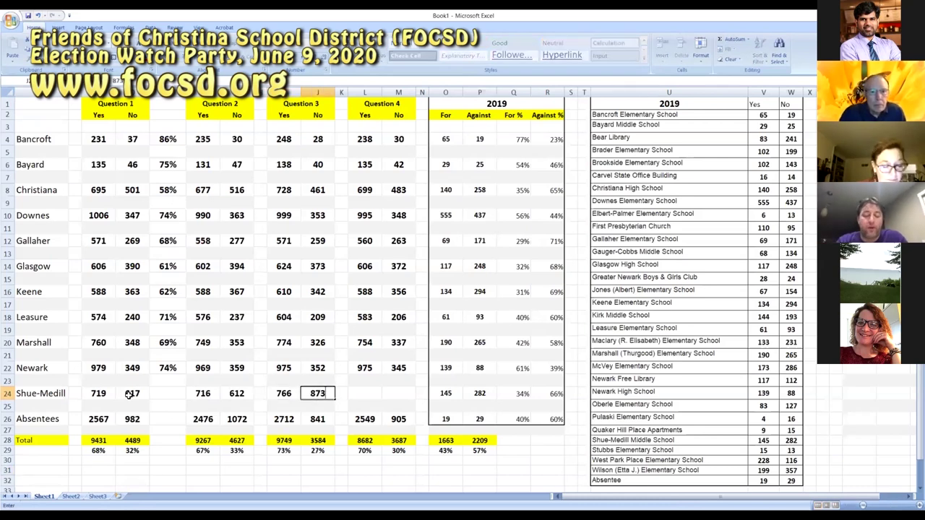
key("Tab")
key("Tab")
Step: Enter the Shue-Medill counts for Question 4: 732 Yes and 586 No
type("732")
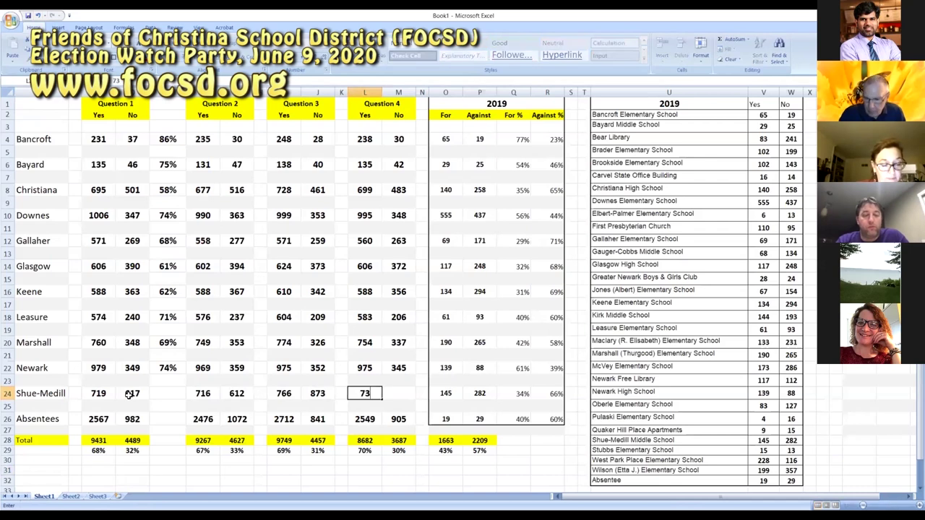
key("Tab")
type("586")
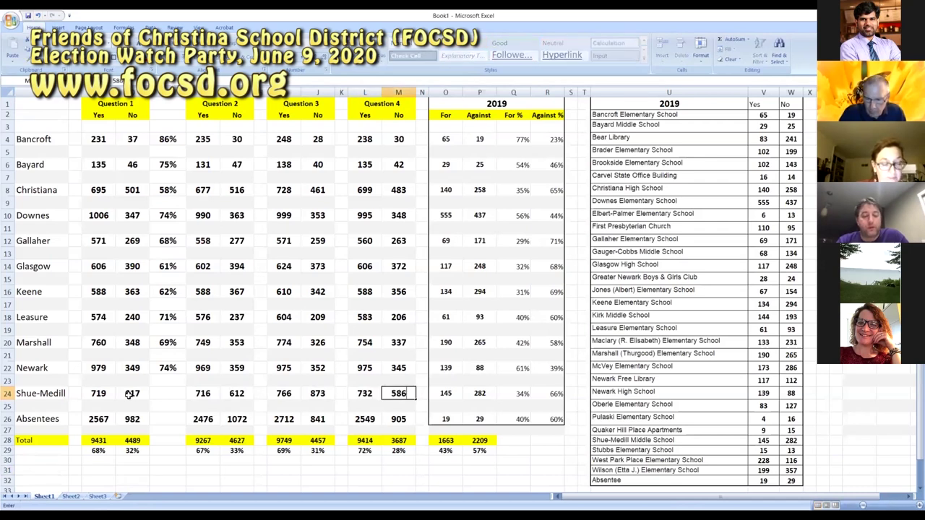
key("Return")
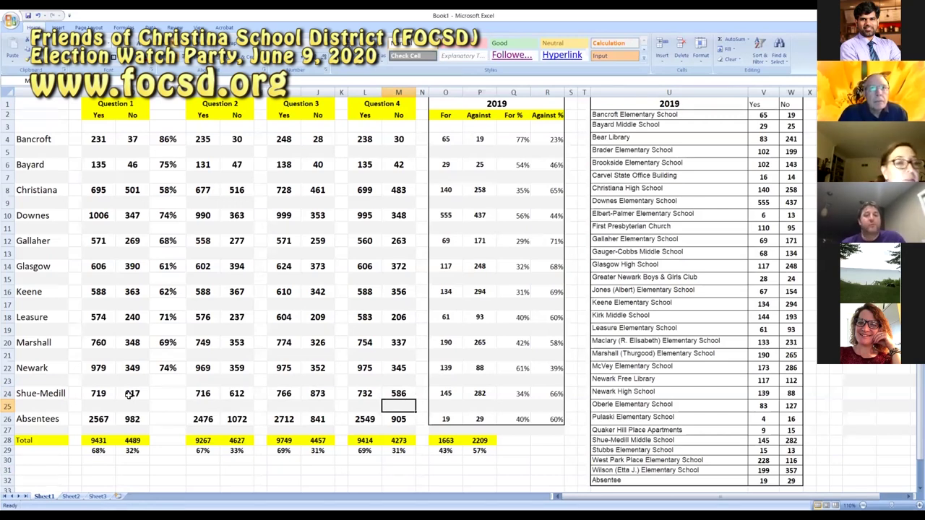
Step: Copy Newark's Question 1 Yes percentage formula into the Shue-Medill and Absentees rows
key("Up")
key("Left")
key("Left")
key("Left")
key("Left")
key("Left")
key("Left")
key("Left")
key("Up")
key("Up")
key("ctrl+c")
key("Down")
key("Down")
key("ctrl+v")
key("Down")
key("Down")
key("ctrl+v")
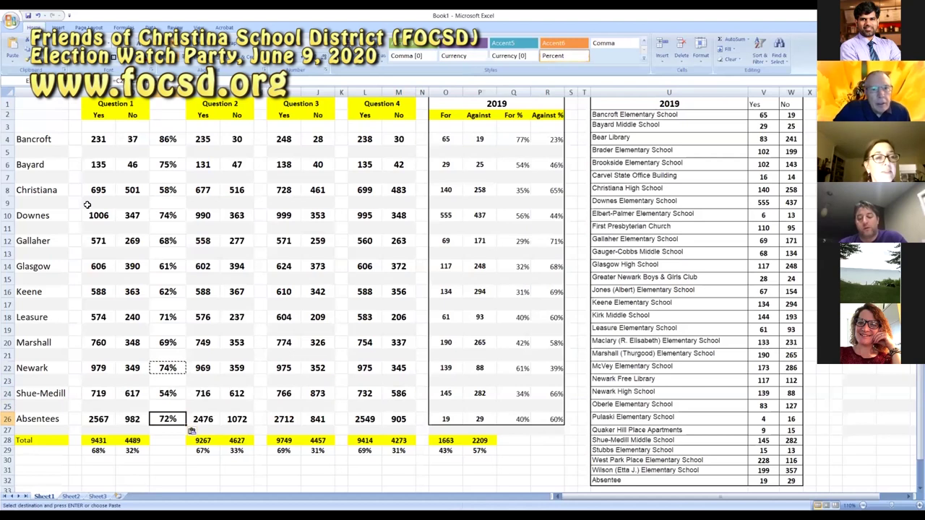
Step: Correct the Shue-Medill No count for Question 3 to 573
left_click(180, 94)
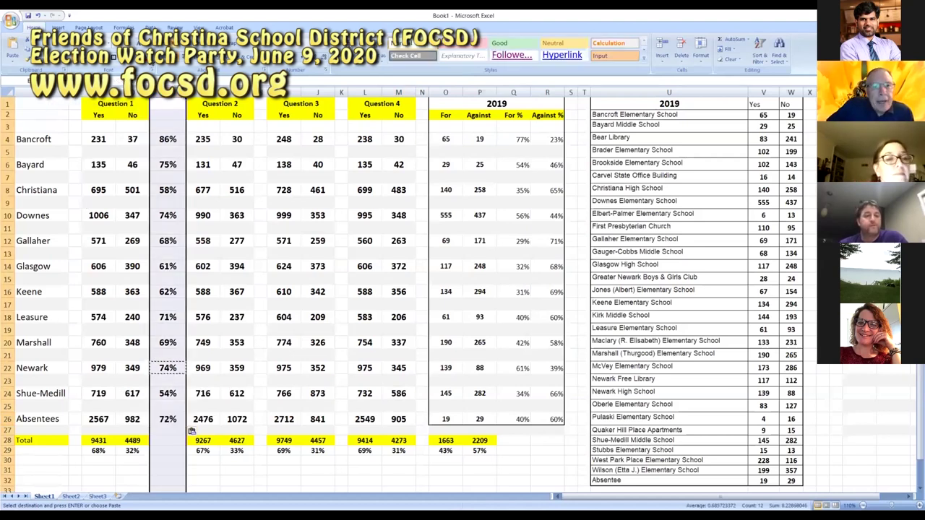
left_click(168, 393)
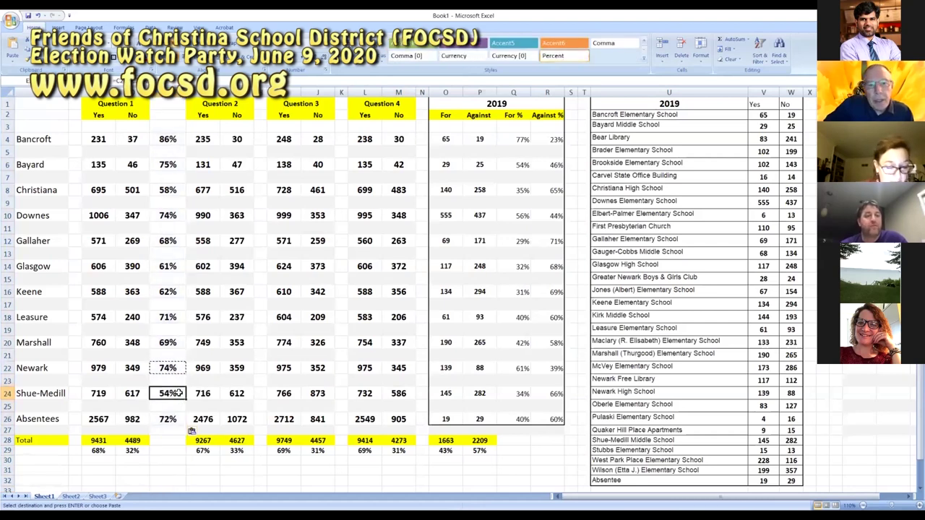
left_click(316, 393)
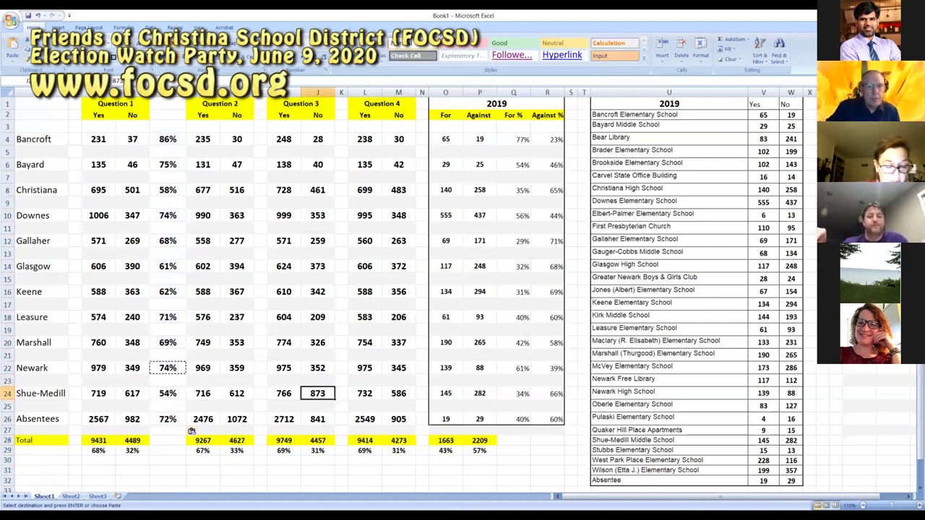
type("573")
key("Return")
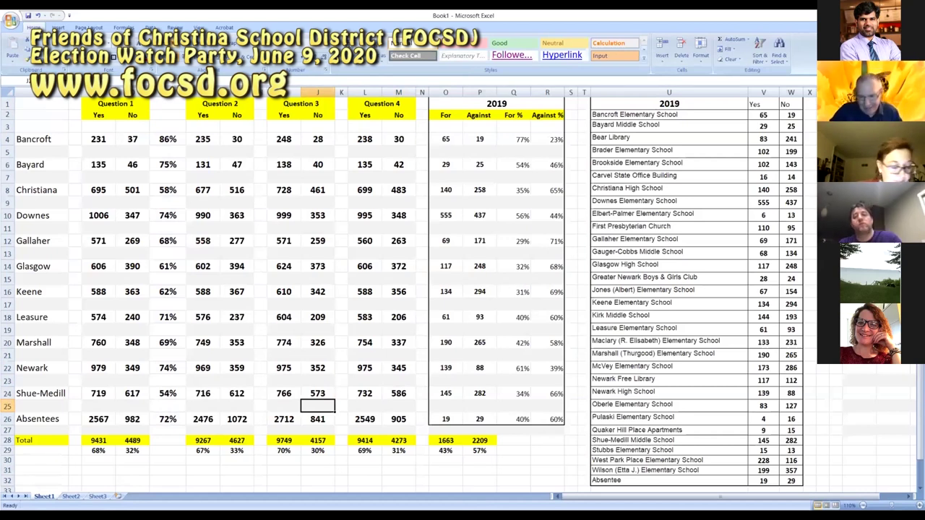
left_click(317, 393)
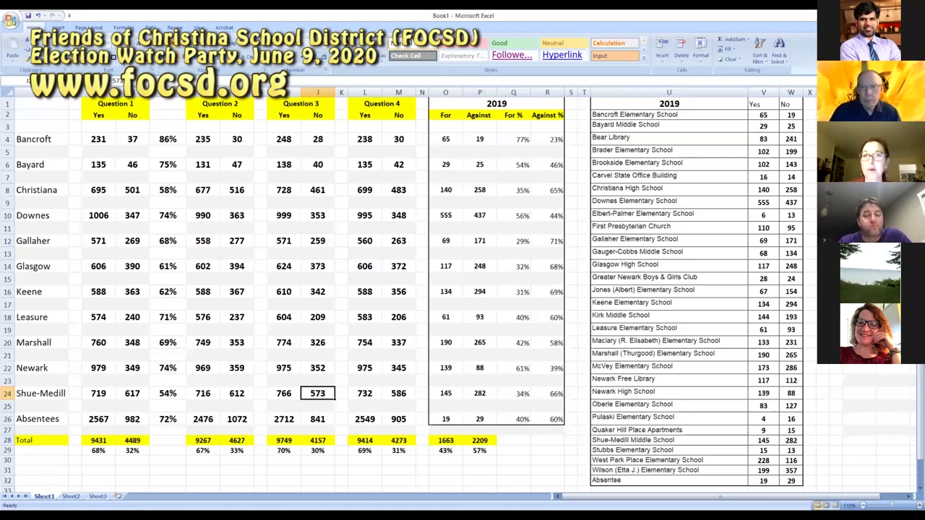
key("Down")
key("Down")
key("Down")
key("Down")
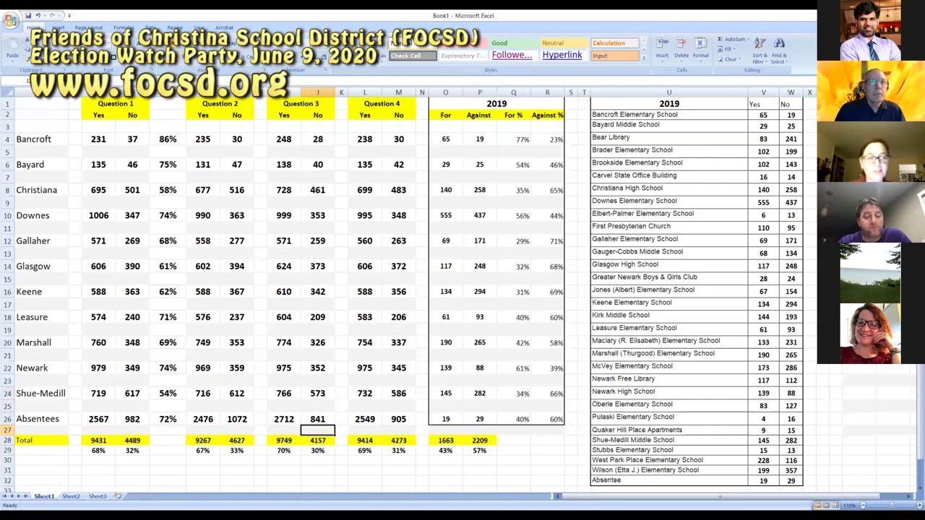
key("Down")
key("Down")
key("Left")
key("Left")
key("Left")
key("Left")
key("Left")
key("Left")
key("Left")
key("Left")
key("Left")
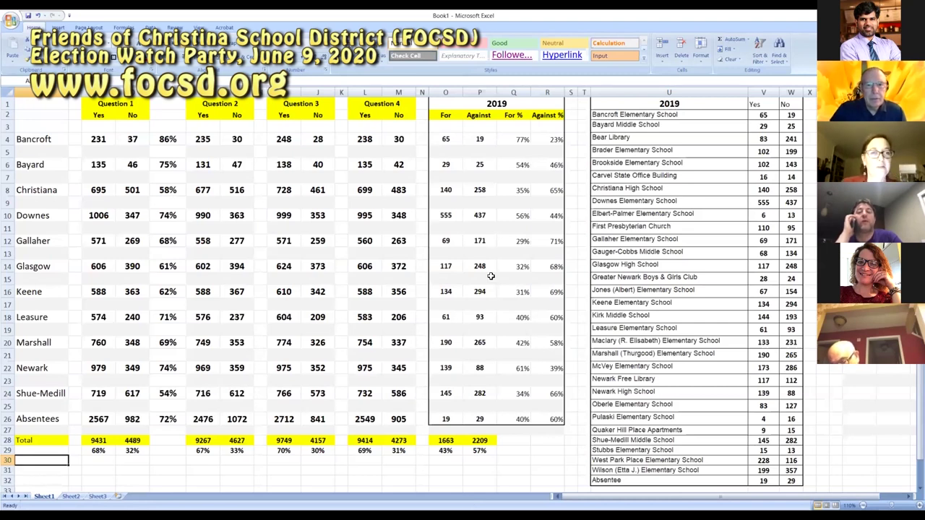
left_click(507, 449)
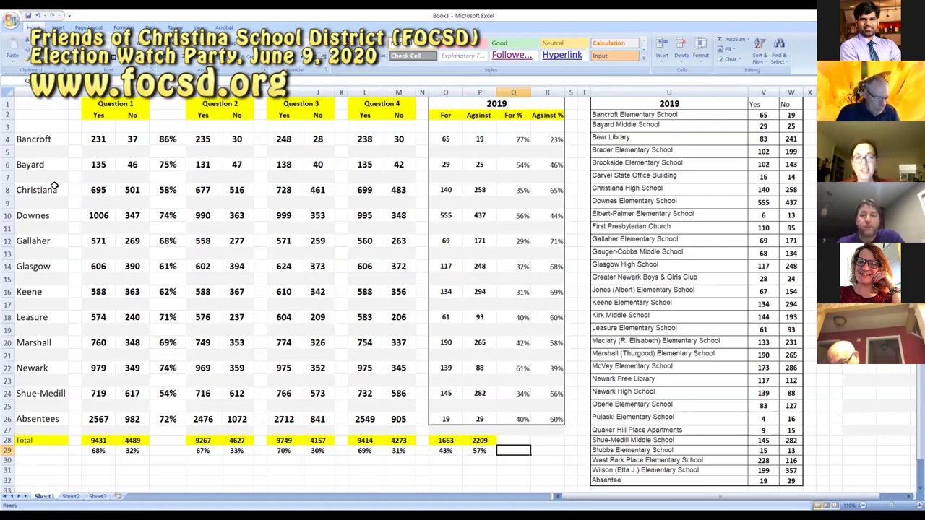
left_click(87, 242)
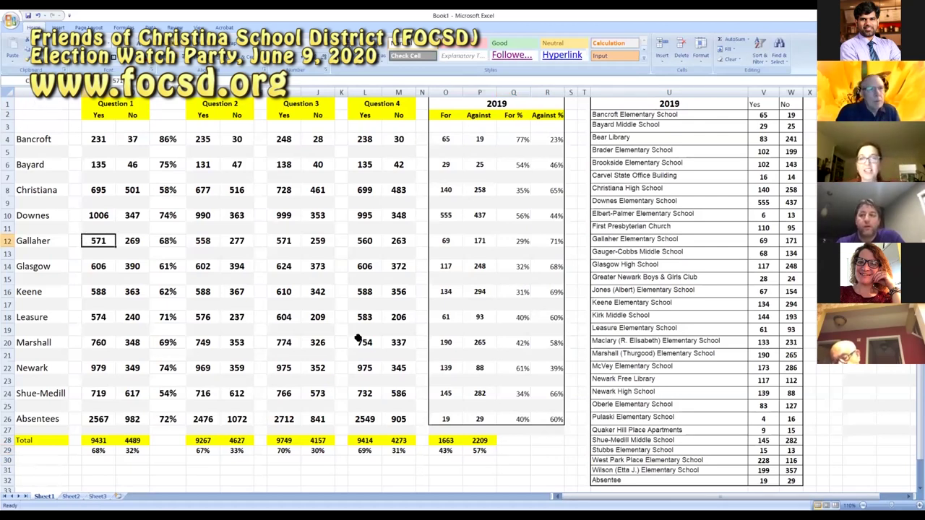
left_click(478, 252)
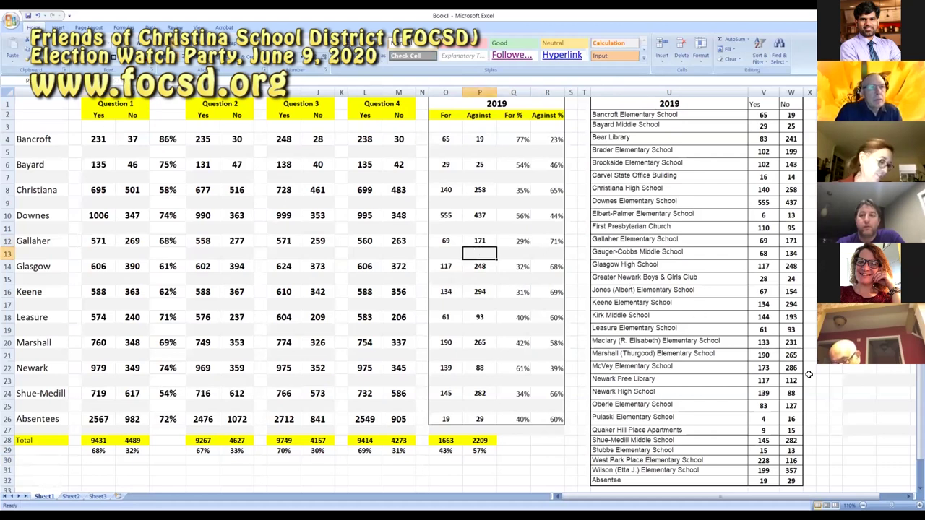
left_click(832, 405)
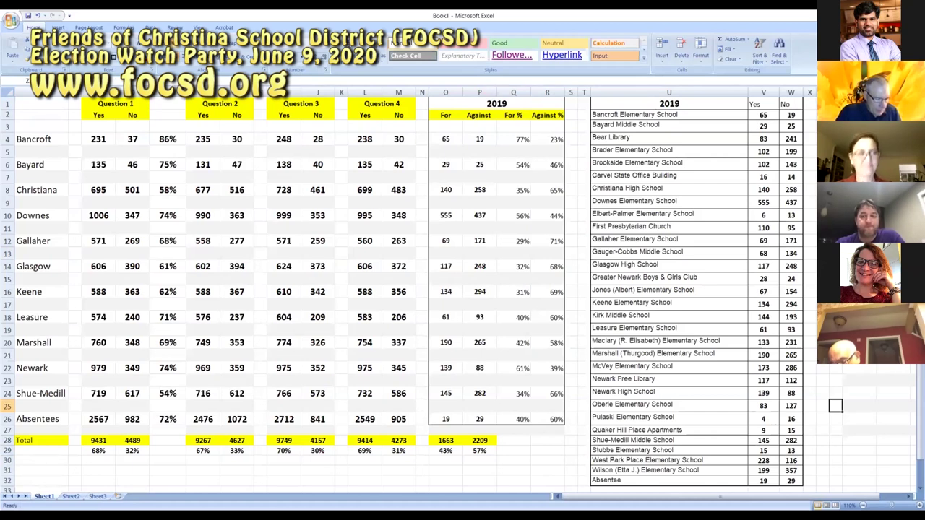
left_click(544, 352)
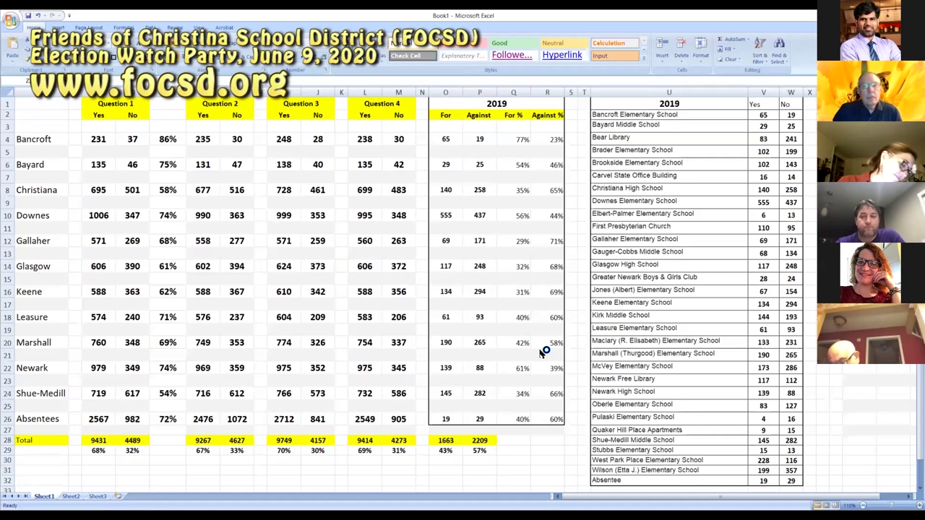
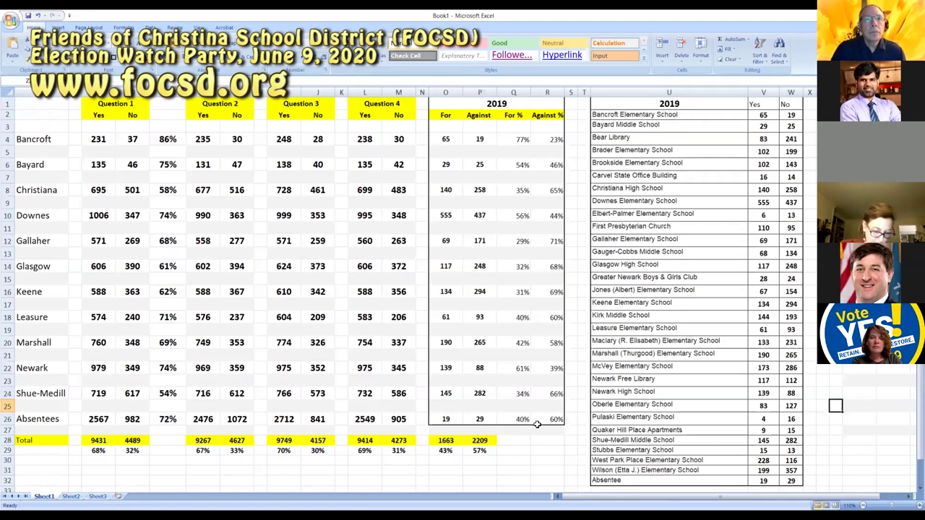
Step: Examine the total and percentage rows for the four questions alongside the 2019 results
scroll(535, 425, "down", 4)
scroll(534, 425, "right", 2)
scroll(537, 424, "up", 3)
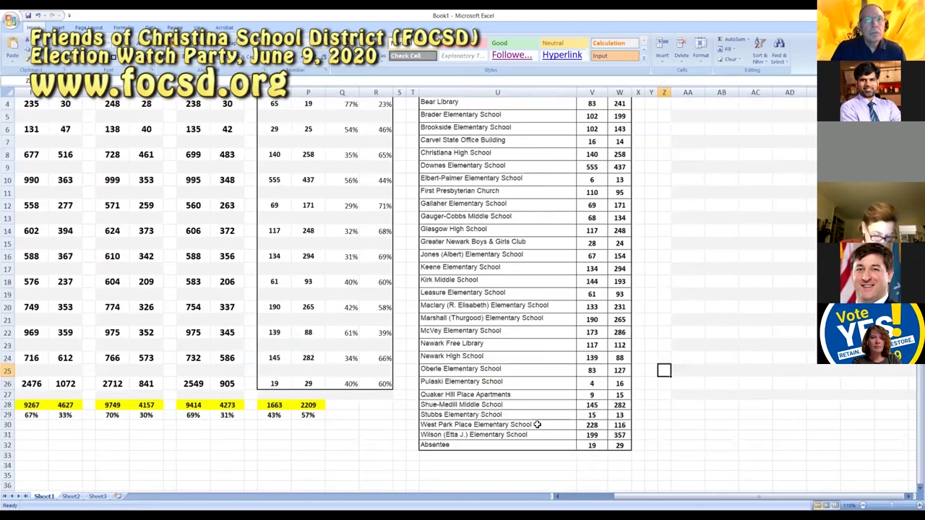
scroll(448, 415, "left", 3)
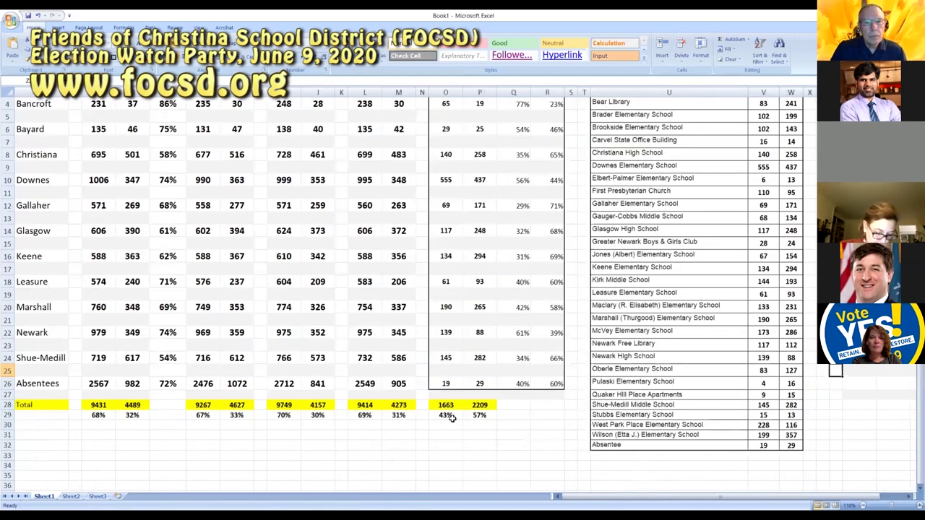
left_click(470, 419)
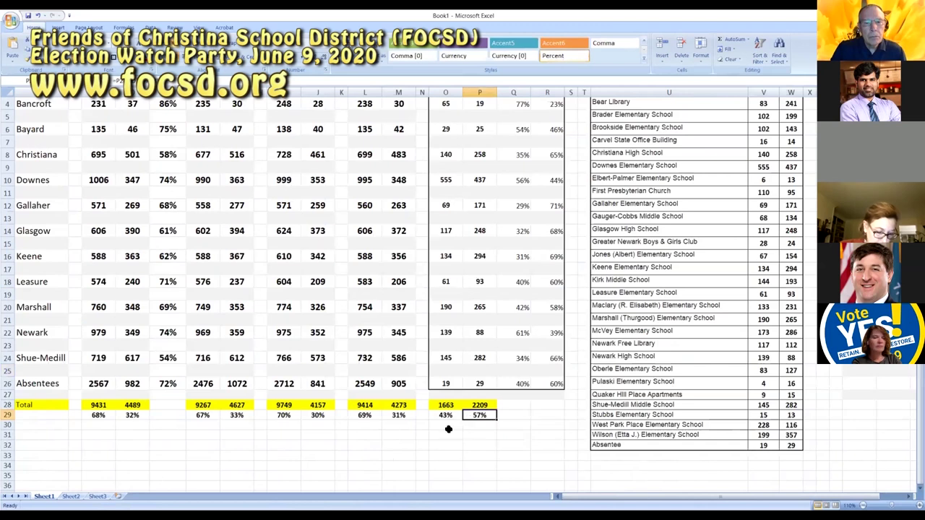
scroll(446, 429, "up", 1)
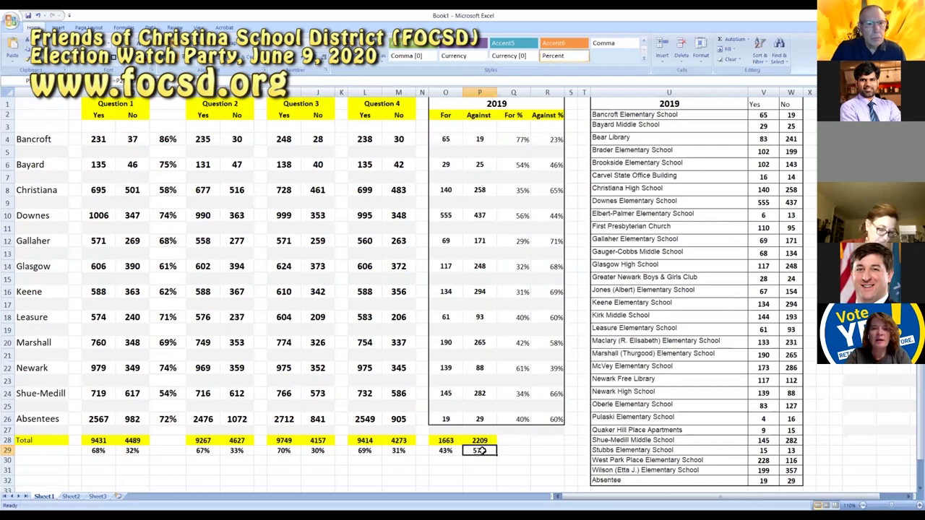
left_click_drag(368, 451, 397, 451)
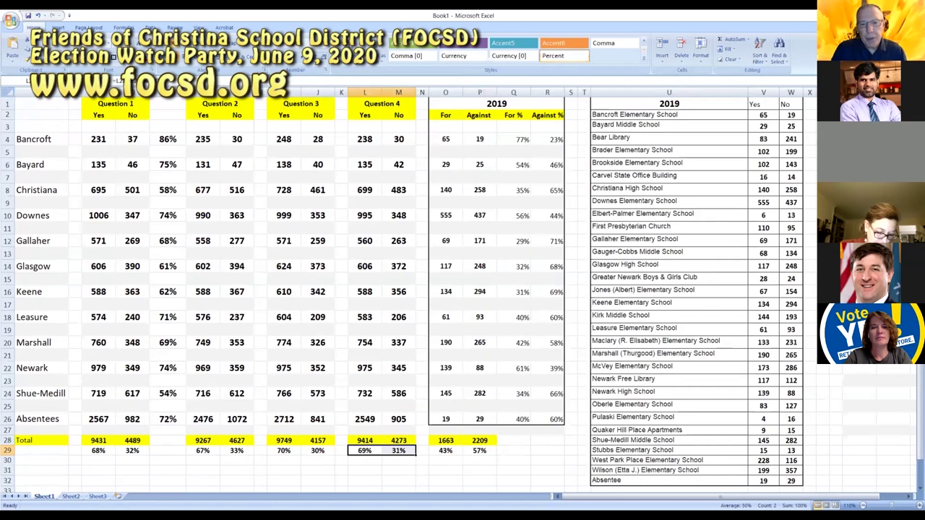
left_click(43, 93)
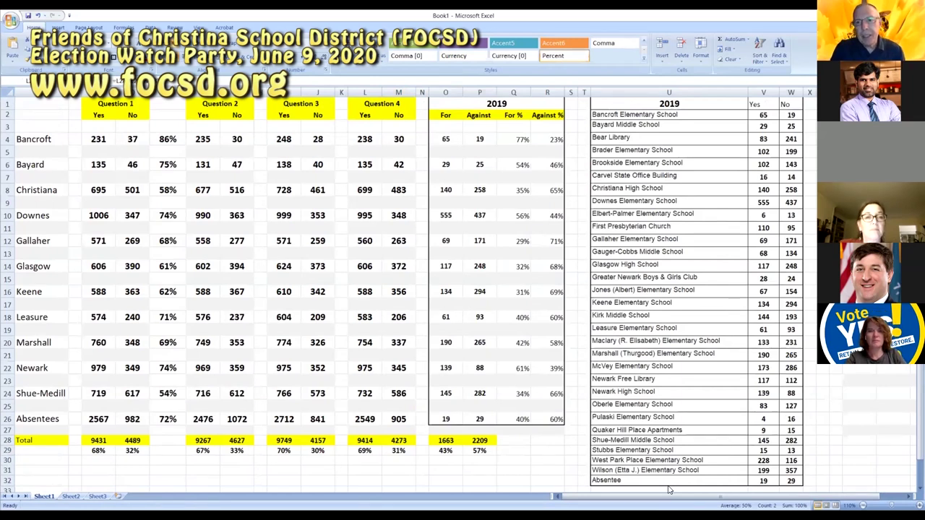
Step: Switch to the browser with the Friends of Christina School District Facebook page and enlarge the page view
key("alt+Tab")
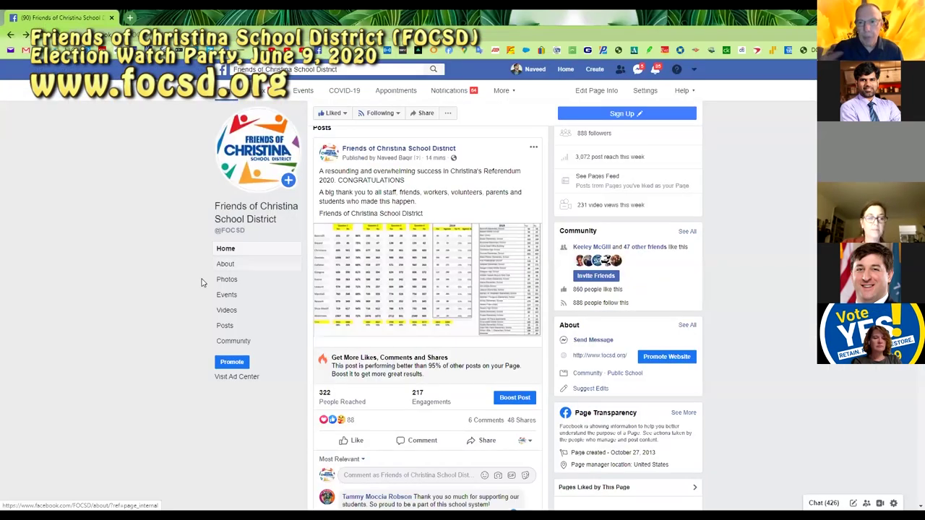
key("ctrl+plus")
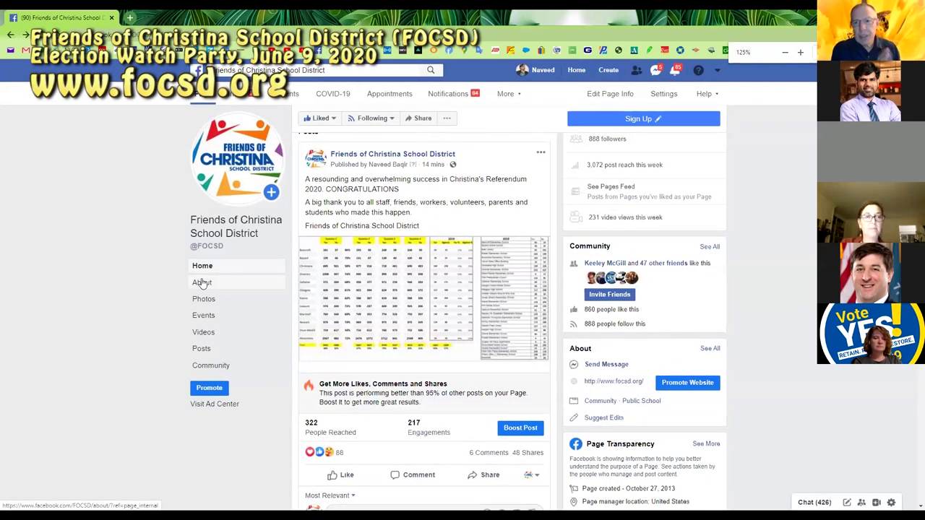
key("ctrl+plus")
scroll(75, 269, "down", 2)
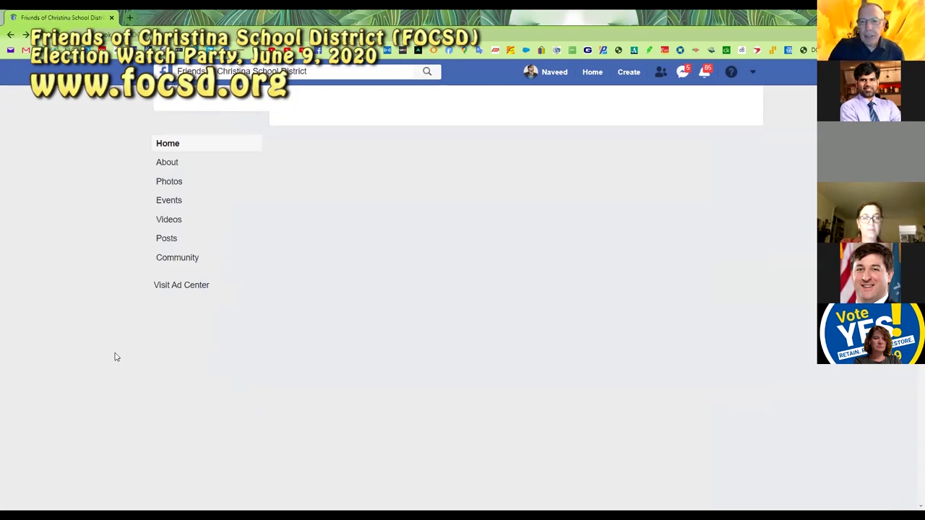
Step: Open the results table image from the page's Referendum 2020 congratulations post and reload it
scroll(97, 299, "down", 2)
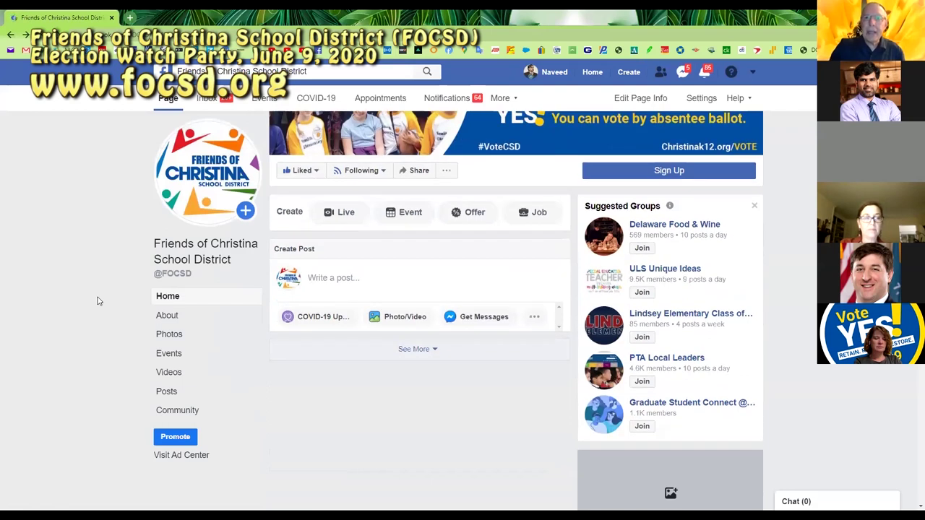
scroll(99, 300, "down", 1)
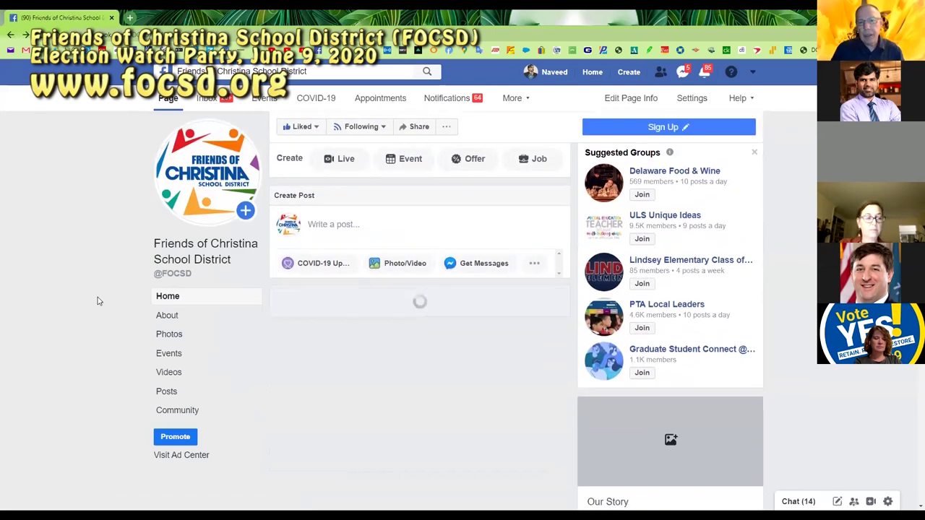
scroll(99, 301, "down", 1)
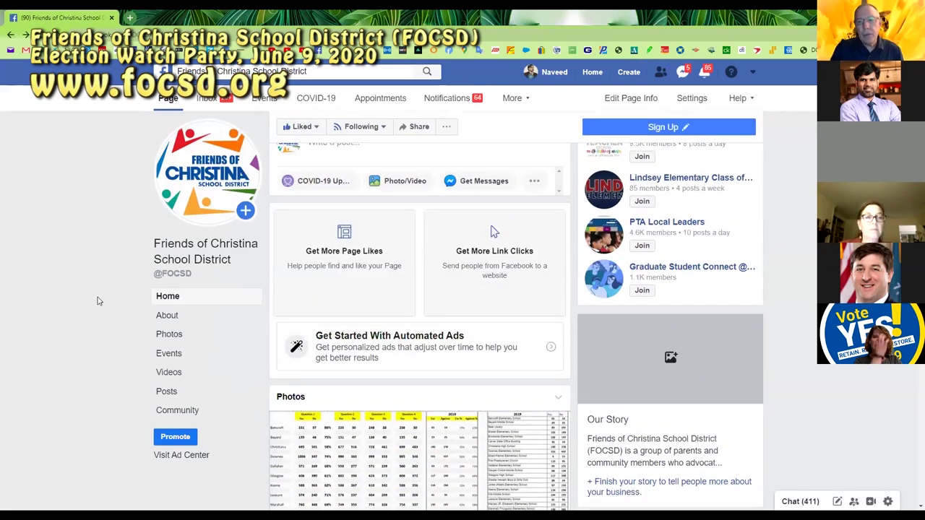
scroll(99, 301, "down", 5)
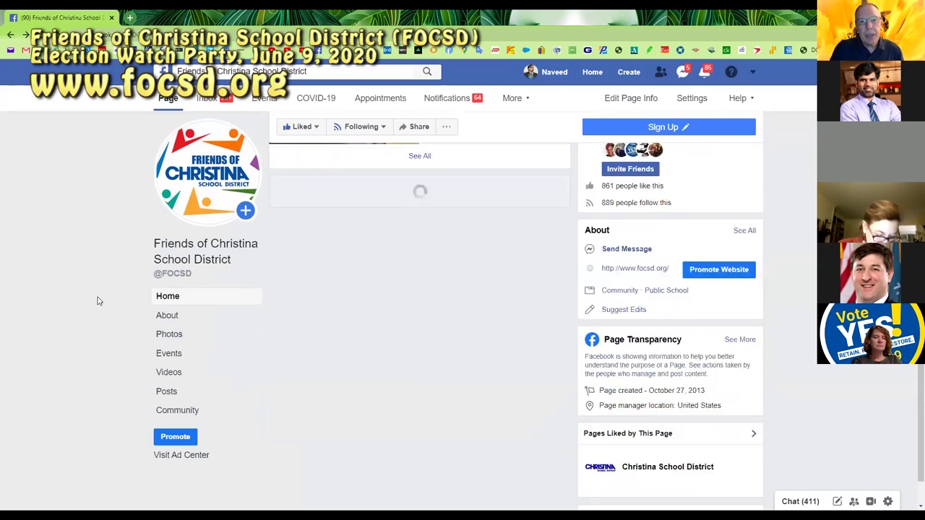
scroll(99, 300, "down", 2)
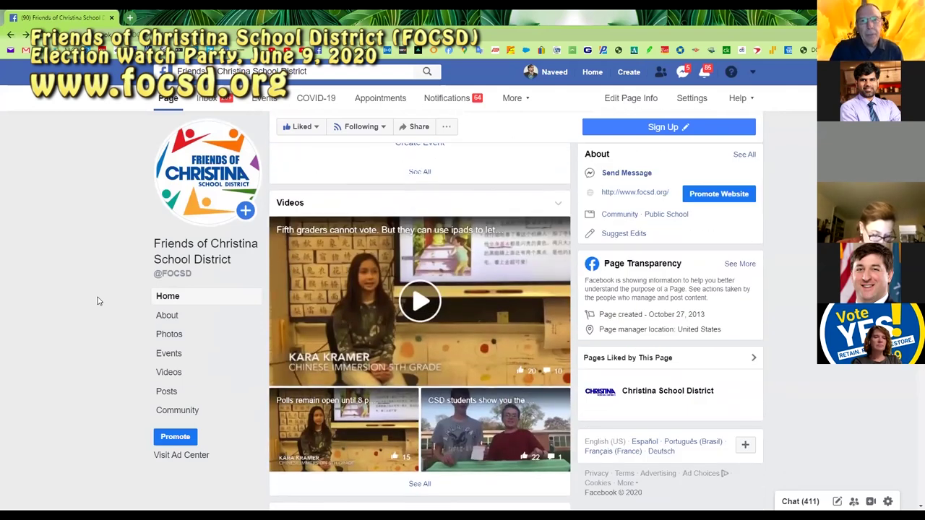
scroll(99, 301, "down", 5)
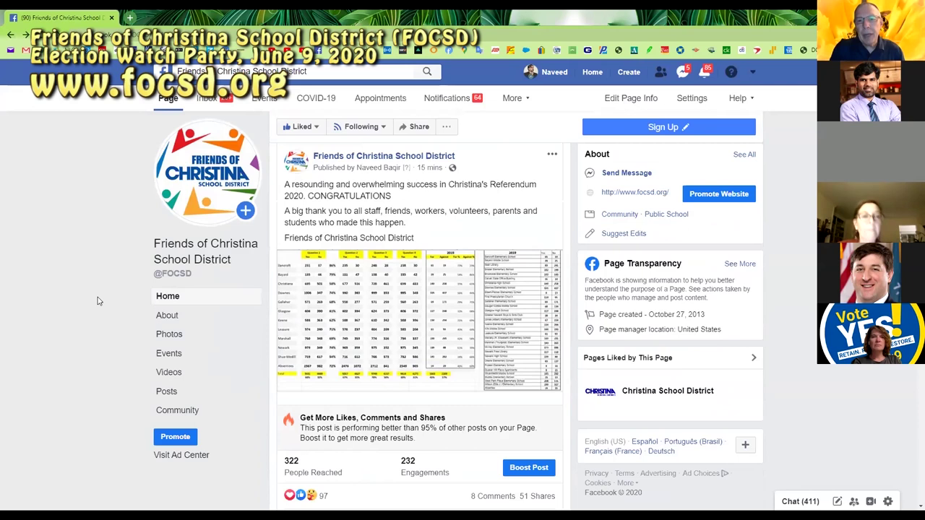
scroll(99, 301, "down", 1)
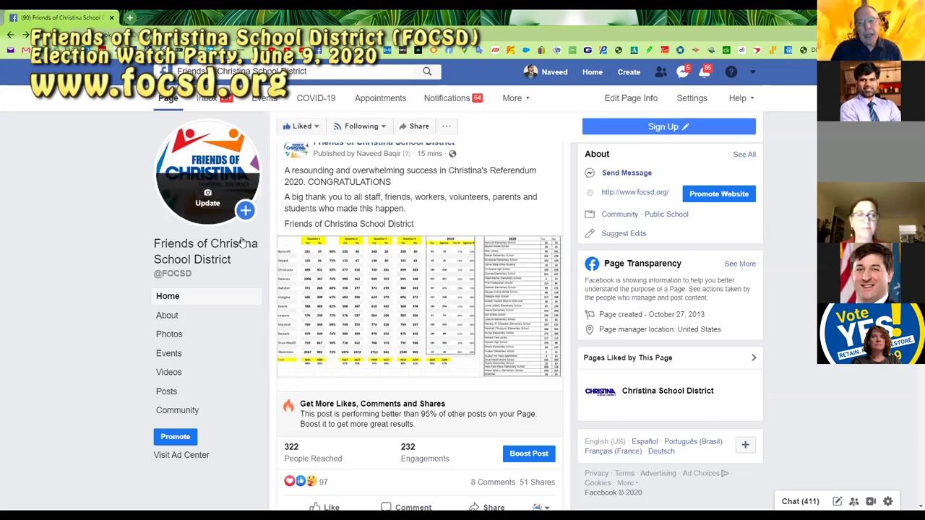
left_click(295, 268)
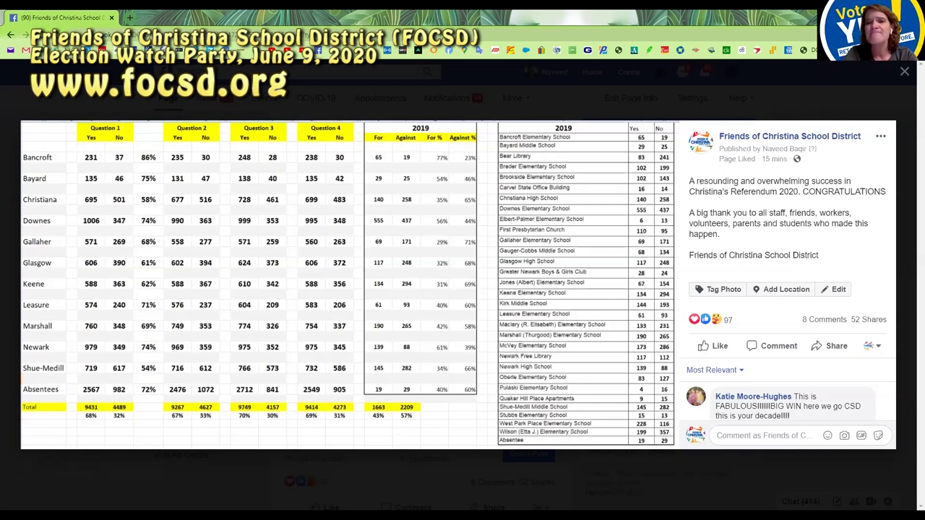
key("F5")
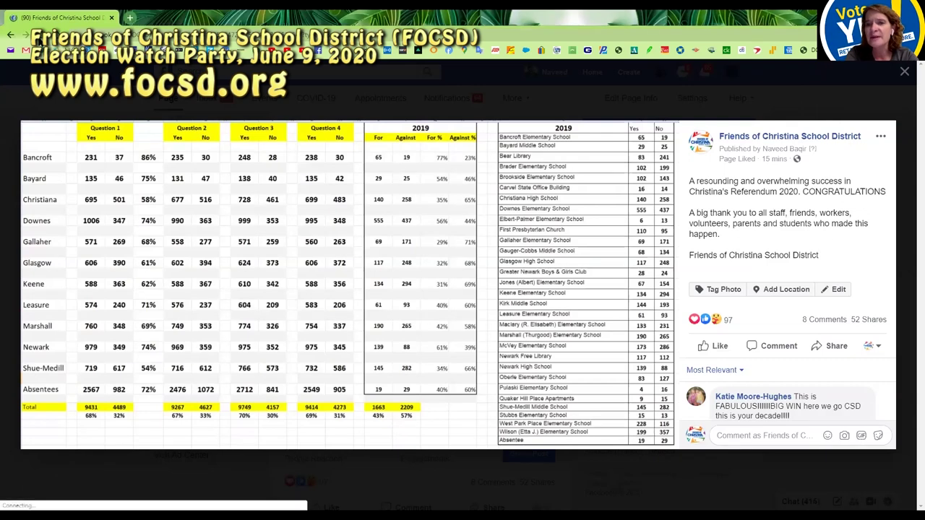